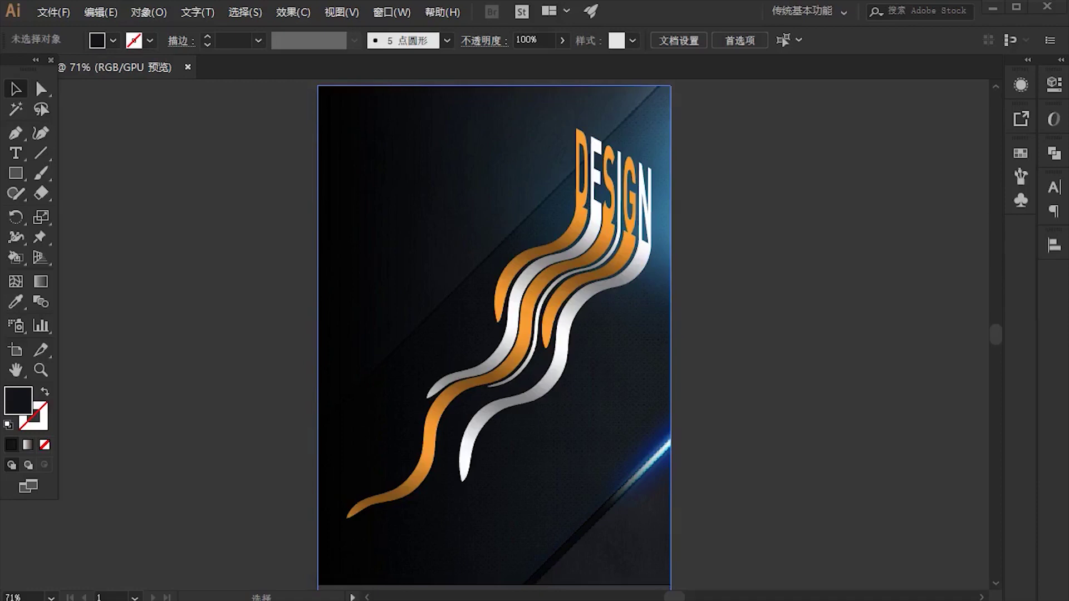
Alt-drag a copy of the DESIGN wave artwork onto empty canvas beside the poster, then deselect it.
{"action": "scroll", "coordinate": [242, 360], "scroll_direction": "down", "scroll_amount": 1}
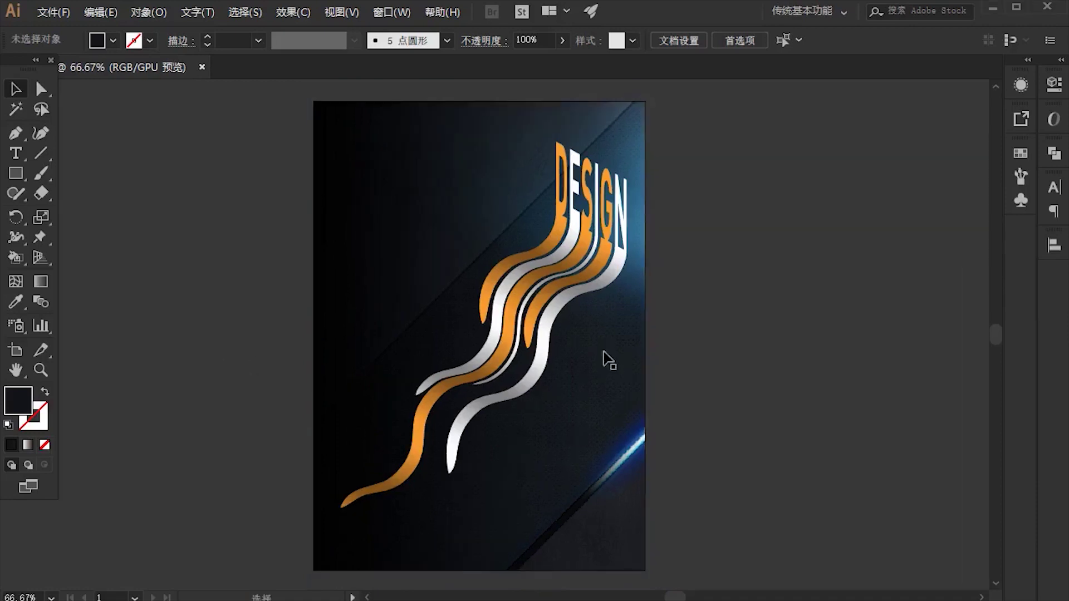
{"action": "left_click_drag", "start_coordinate": [317, 358], "coordinate": [757, 345]}
{"action": "left_click_drag", "start_coordinate": [936, 301], "coordinate": [365, 432]}
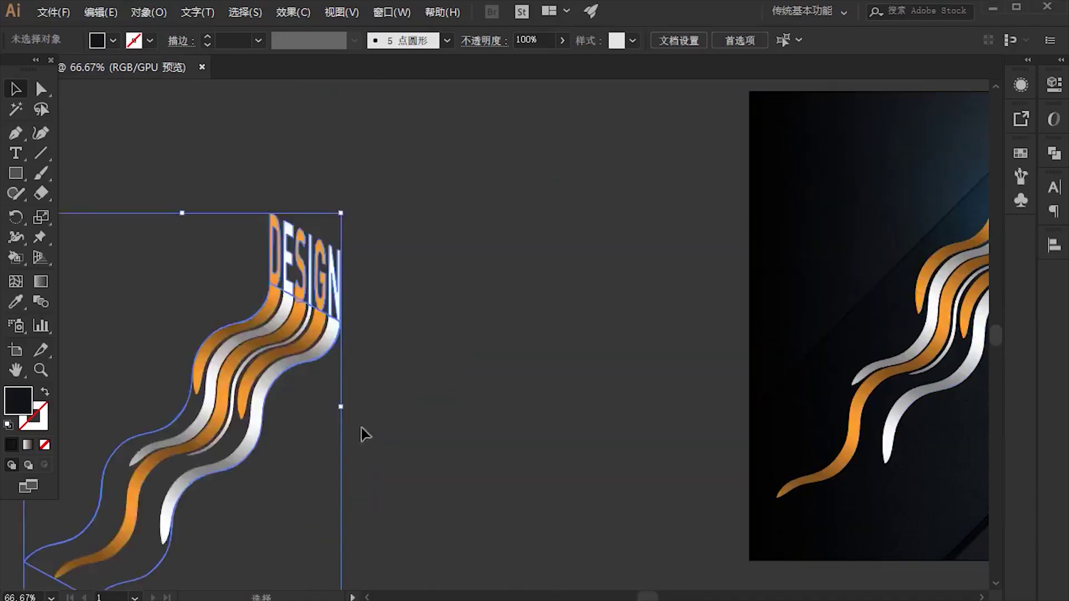
{"action": "scroll", "coordinate": [365, 432], "scroll_direction": "left", "scroll_amount": 5}
{"action": "scroll", "coordinate": [707, 298], "scroll_direction": "right", "scroll_amount": 1}
{"action": "key", "text": "ctrl+1"}
{"action": "left_click", "coordinate": [669, 192]}
{"action": "left_click_drag", "start_coordinate": [669, 192], "coordinate": [695, 260]}
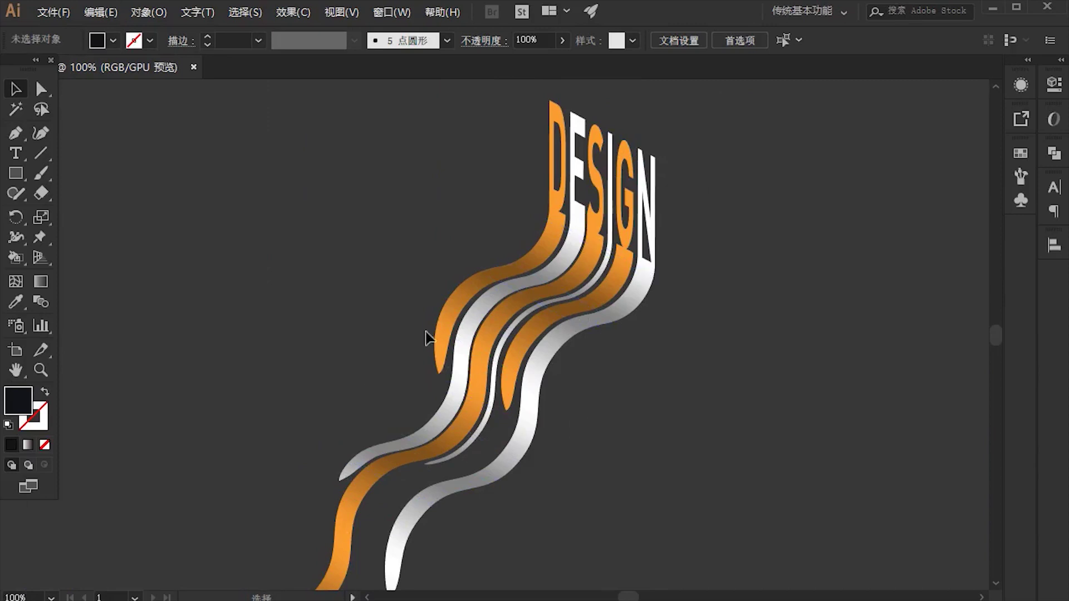
Pan around the canvas and settle on an empty area away from the artwork.
{"action": "scroll", "coordinate": [441, 329], "scroll_direction": "left", "scroll_amount": 2}
{"action": "scroll", "coordinate": [460, 406], "scroll_direction": "left", "scroll_amount": 2}
{"action": "scroll", "coordinate": [460, 406], "scroll_direction": "down", "scroll_amount": 1}
{"action": "scroll", "coordinate": [429, 381], "scroll_direction": "left", "scroll_amount": 4}
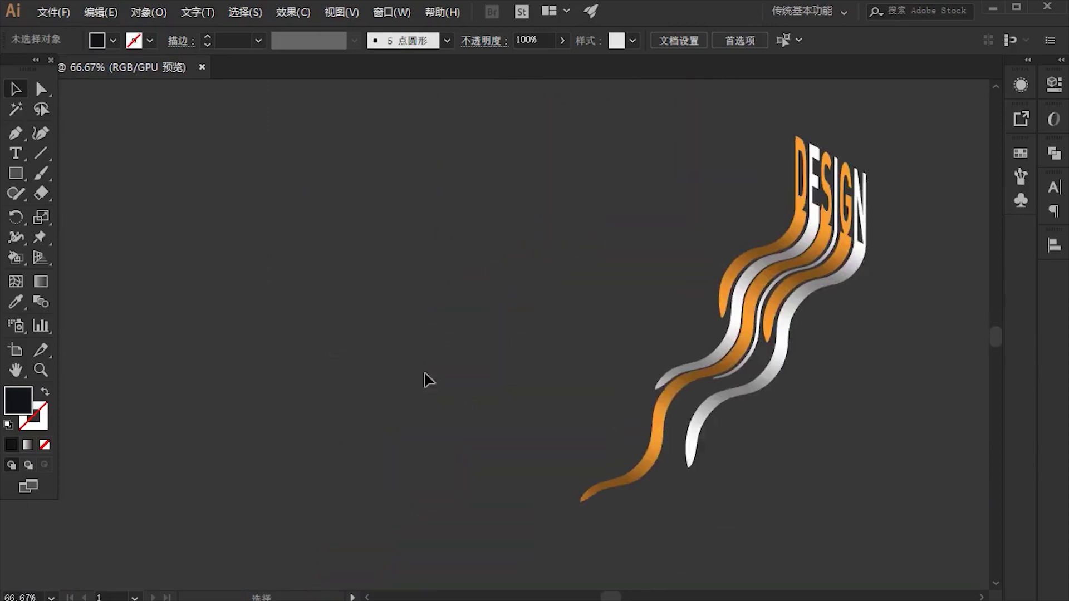
{"action": "scroll", "coordinate": [835, 363], "scroll_direction": "up", "scroll_amount": 1}
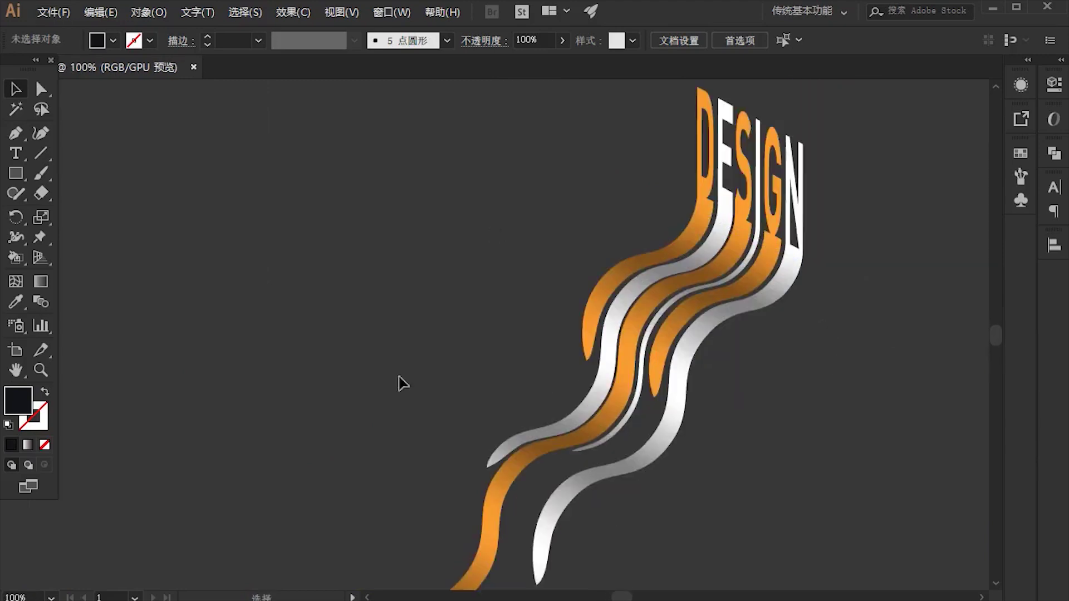
{"action": "scroll", "coordinate": [402, 383], "scroll_direction": "down", "scroll_amount": 2}
{"action": "scroll", "coordinate": [300, 368], "scroll_direction": "right", "scroll_amount": 4}
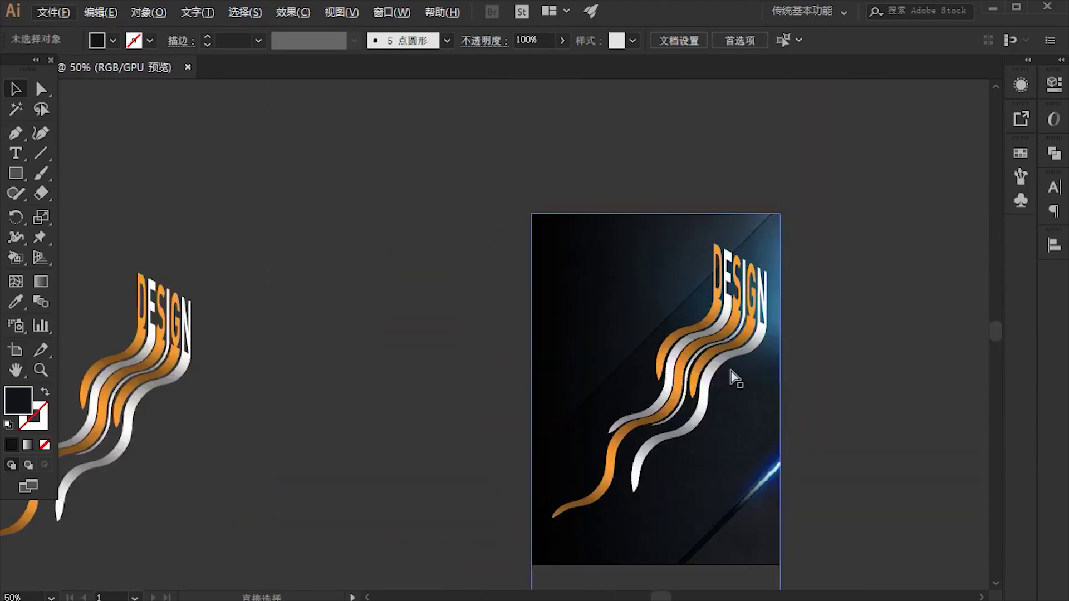
{"action": "scroll", "coordinate": [727, 363], "scroll_direction": "up", "scroll_amount": 1}
{"action": "scroll", "coordinate": [696, 306], "scroll_direction": "down", "scroll_amount": 2}
{"action": "scroll", "coordinate": [635, 341], "scroll_direction": "left", "scroll_amount": 4}
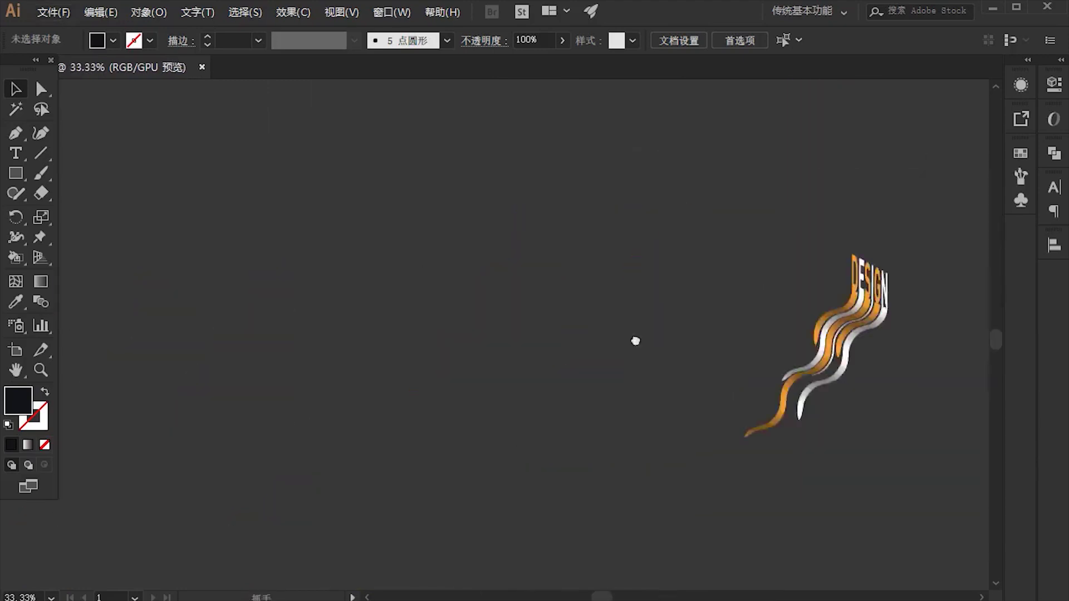
{"action": "scroll", "coordinate": [590, 348], "scroll_direction": "up", "scroll_amount": 1}
{"action": "left_click_drag", "start_coordinate": [858, 367], "coordinate": [690, 385]}
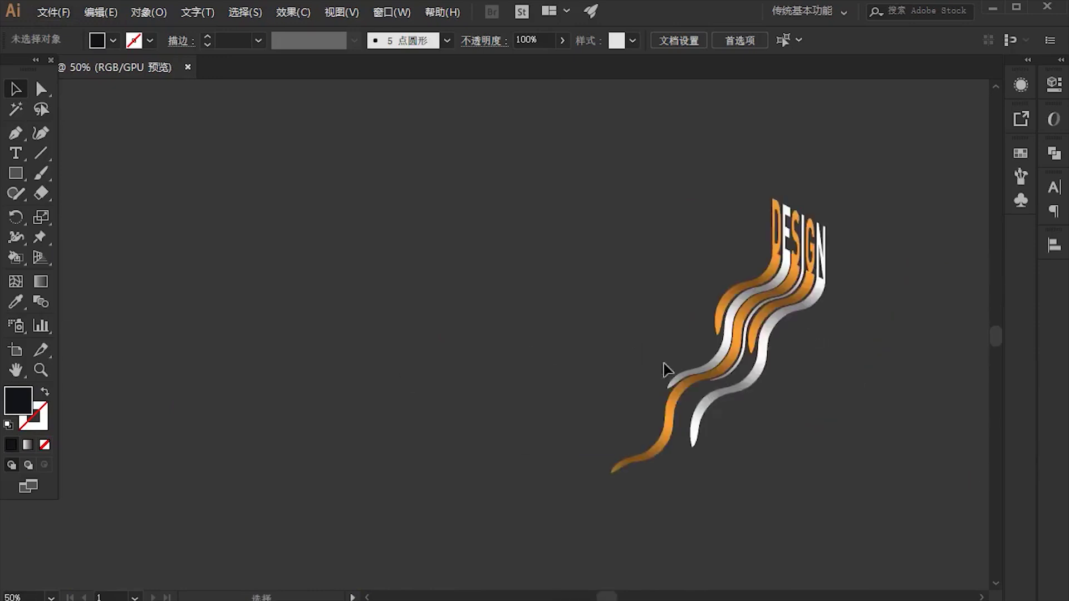
{"action": "scroll", "coordinate": [691, 385], "scroll_direction": "up", "scroll_amount": 1}
{"action": "scroll", "coordinate": [713, 370], "scroll_direction": "up", "scroll_amount": 1}
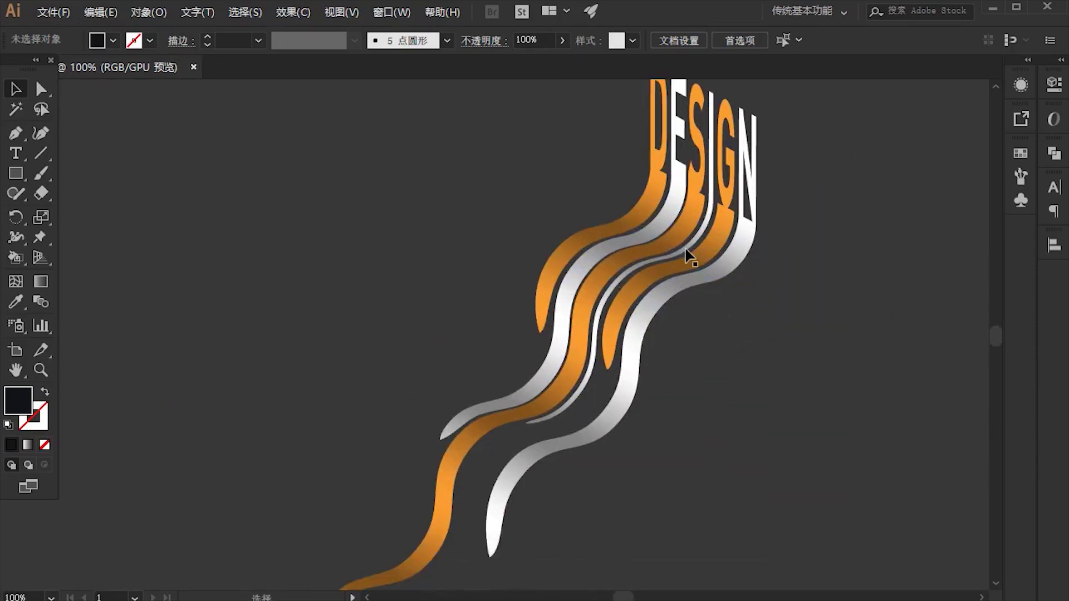
{"action": "scroll", "coordinate": [501, 201], "scroll_direction": "down", "scroll_amount": 1}
{"action": "scroll", "coordinate": [724, 379], "scroll_direction": "left", "scroll_amount": 3}
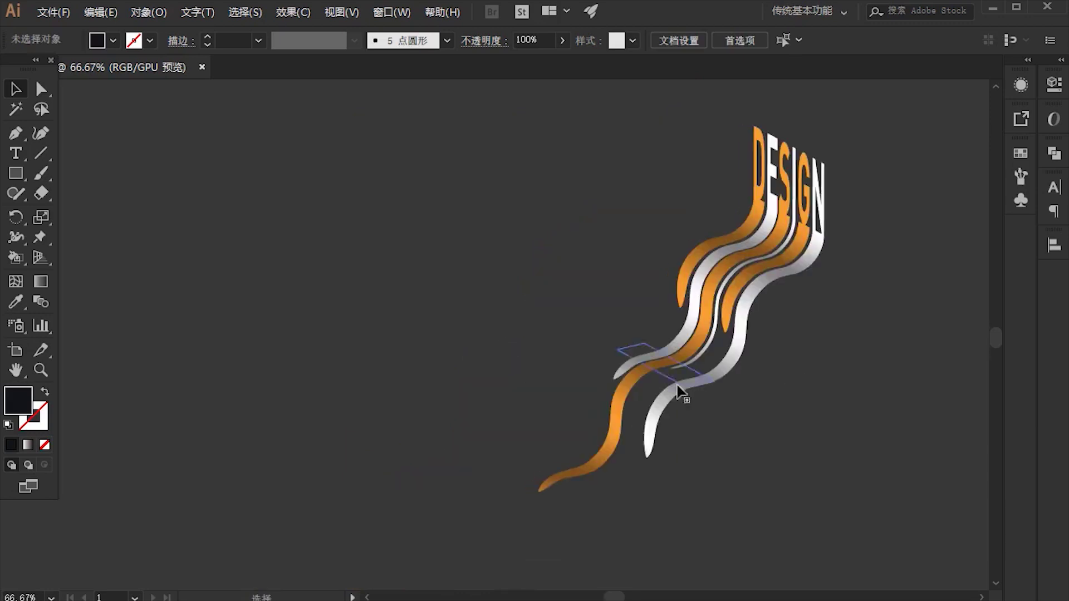
{"action": "left_click_drag", "start_coordinate": [348, 317], "coordinate": [667, 341]}
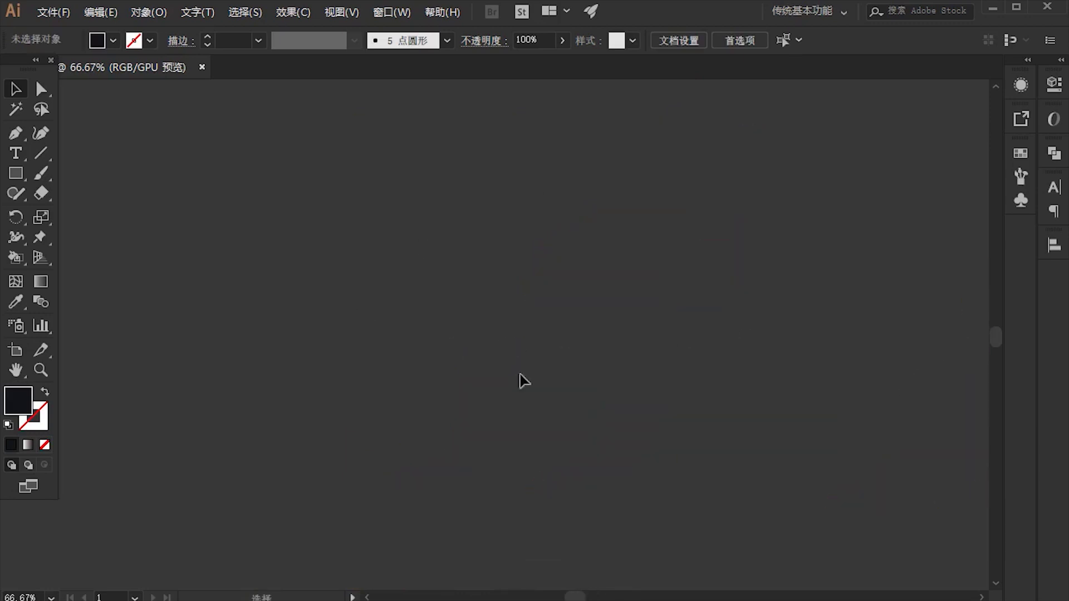
Dock the Tools panel, type DESIGN as a new text object, and move it toward the canvas centre.
{"action": "left_click_drag", "start_coordinate": [31, 71], "coordinate": [11, 114]}
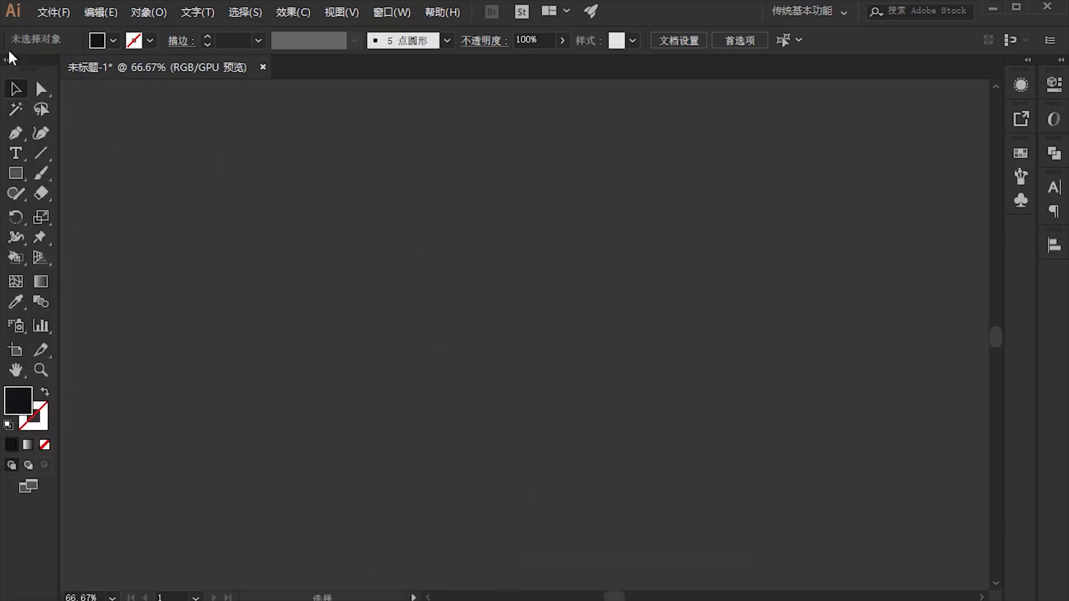
{"action": "left_click", "coordinate": [17, 155]}
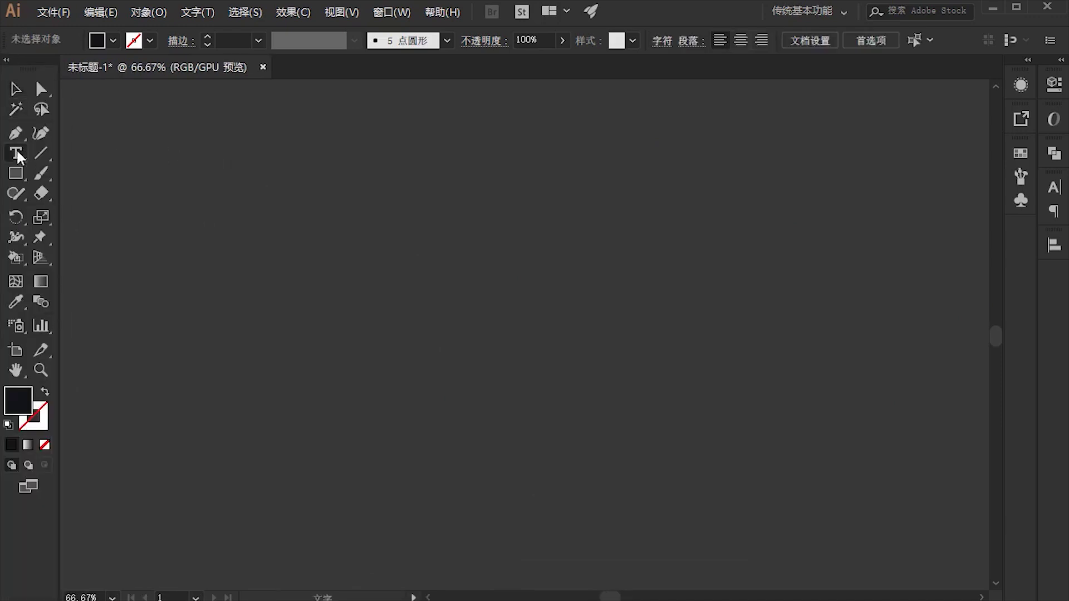
{"action": "left_click", "coordinate": [270, 219]}
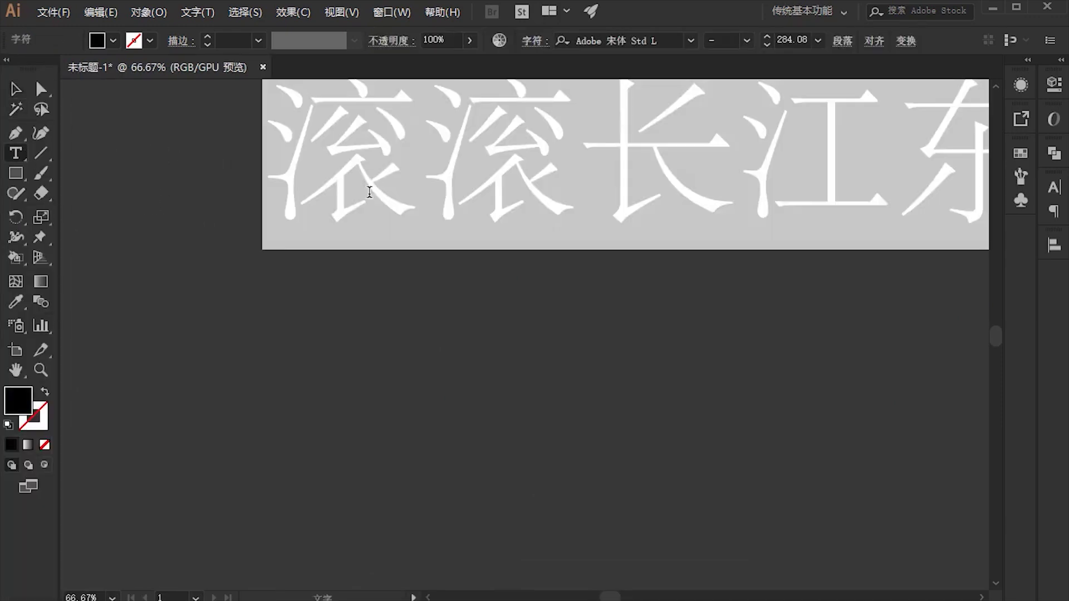
{"action": "type", "text": "DE’SI"}
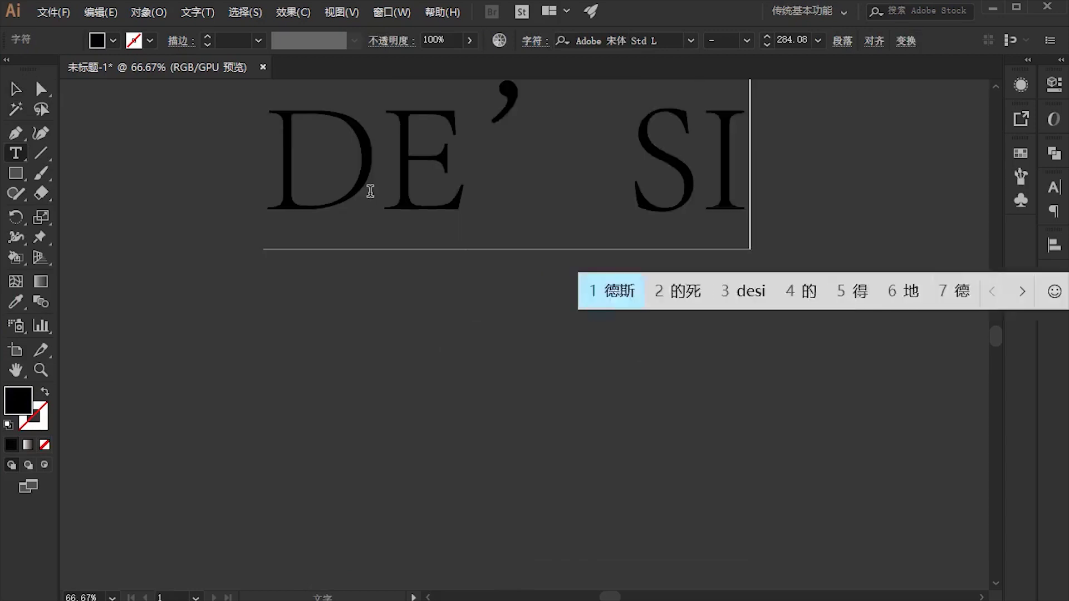
{"action": "type", "text": "GN"}
{"action": "key", "text": "Return"}
{"action": "left_click", "coordinate": [16, 89]}
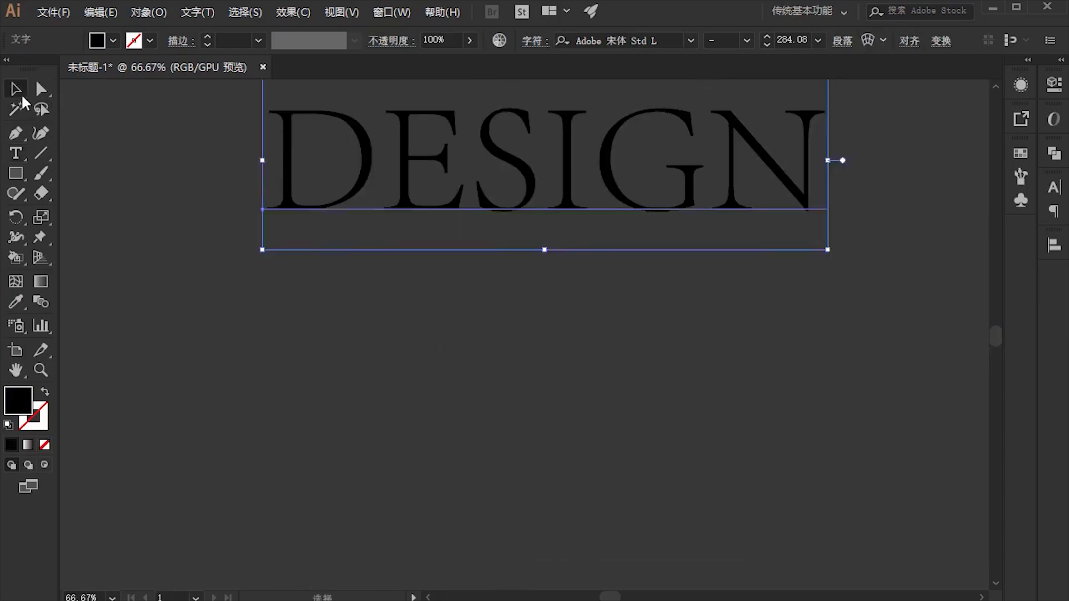
{"action": "left_click_drag", "start_coordinate": [551, 178], "coordinate": [521, 337]}
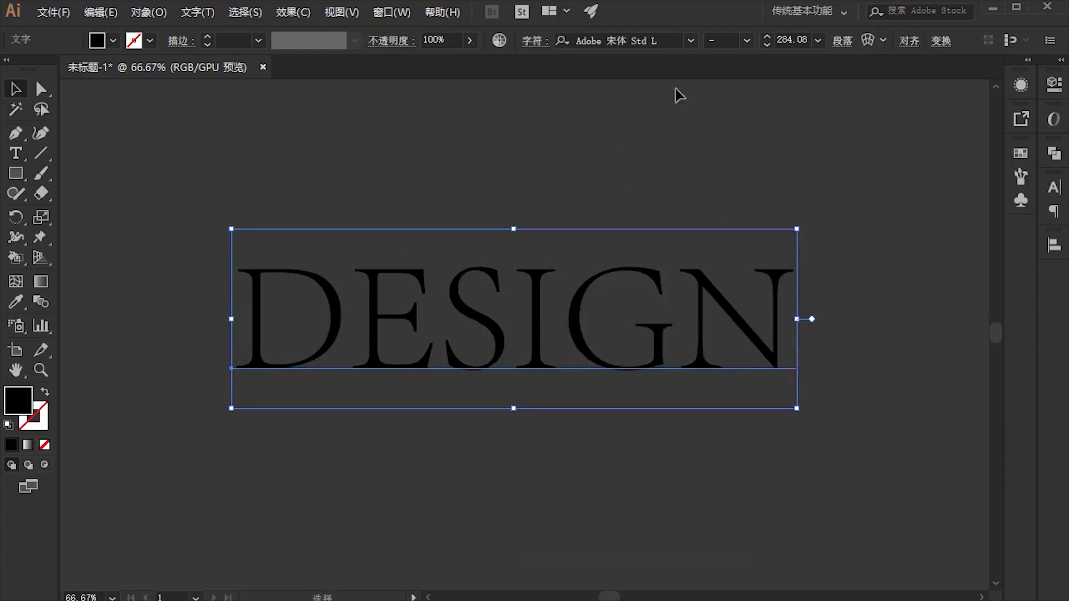
{"action": "left_click", "coordinate": [690, 40]}
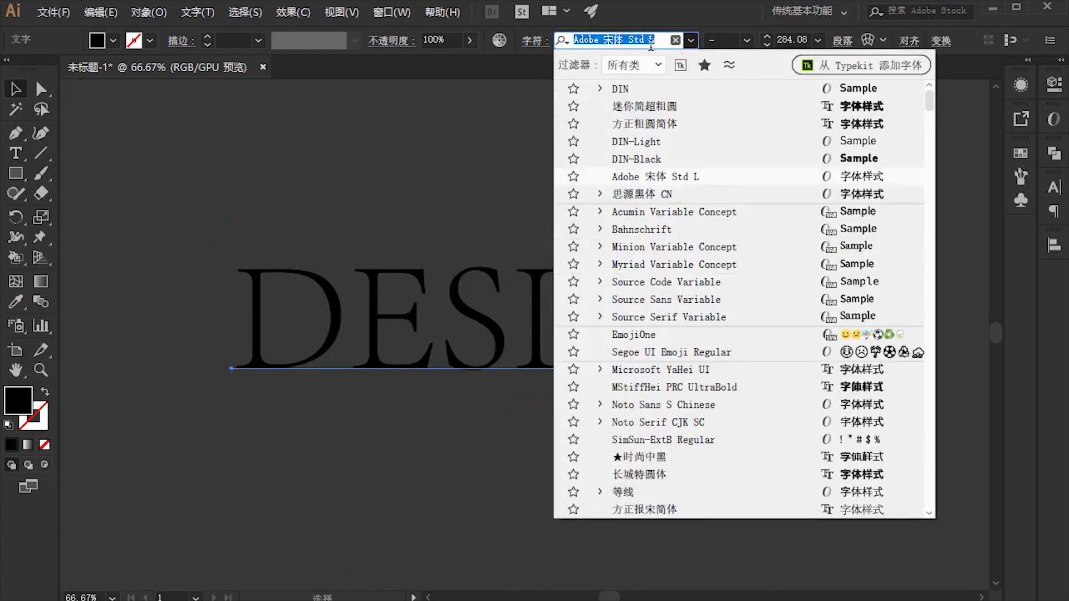
Set DESIGN in DIN Bold and scale the text up much larger.
{"action": "left_click", "coordinate": [642, 89]}
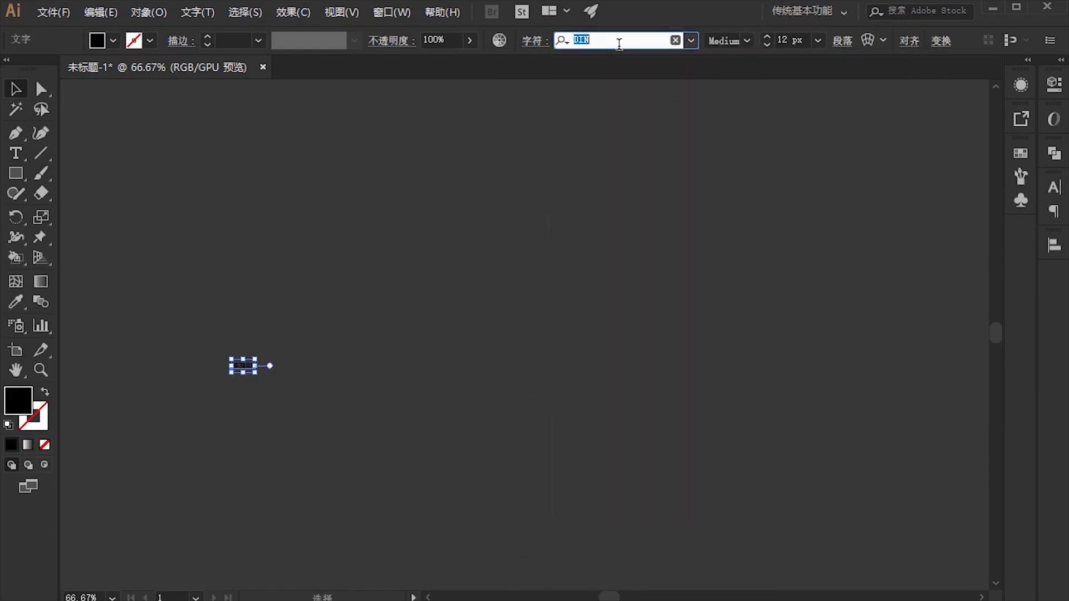
{"action": "left_click", "coordinate": [747, 40]}
{"action": "left_click", "coordinate": [737, 77]}
{"action": "key", "text": "ctrl+1"}
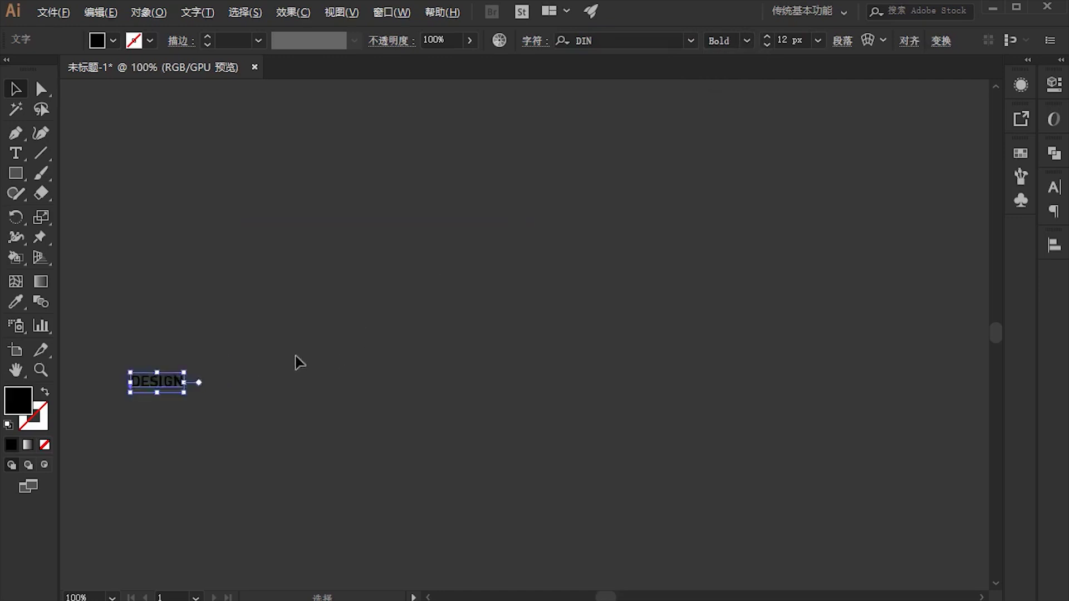
{"action": "left_click_drag", "start_coordinate": [184, 374], "coordinate": [681, 226]}
{"action": "mouse_move", "coordinate": [396, 317]}
{"action": "left_mouse_down"}
{"action": "mouse_move", "coordinate": [544, 316]}
{"action": "mouse_move", "coordinate": [506, 336]}
{"action": "left_mouse_up"}
{"action": "key", "text": "ctrl+="}
Try the 迷你简超粗圆 rounded font on DESIGN, then deselect and inspect the letters.
{"action": "left_click", "coordinate": [690, 41]}
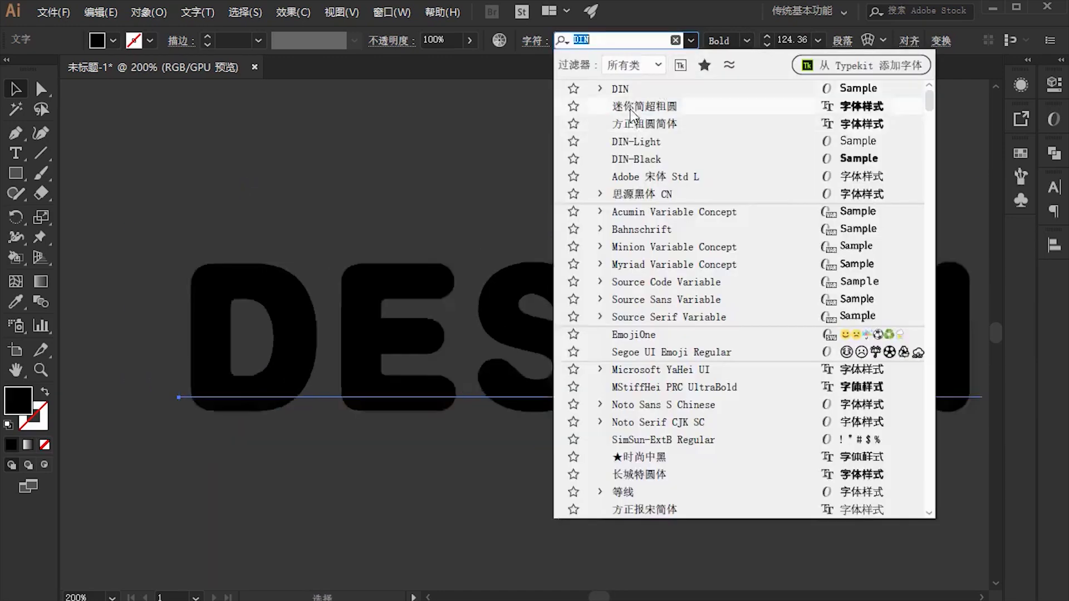
{"action": "left_click", "coordinate": [655, 108]}
{"action": "left_click_drag", "start_coordinate": [427, 207], "coordinate": [404, 160]}
{"action": "left_click", "coordinate": [405, 161]}
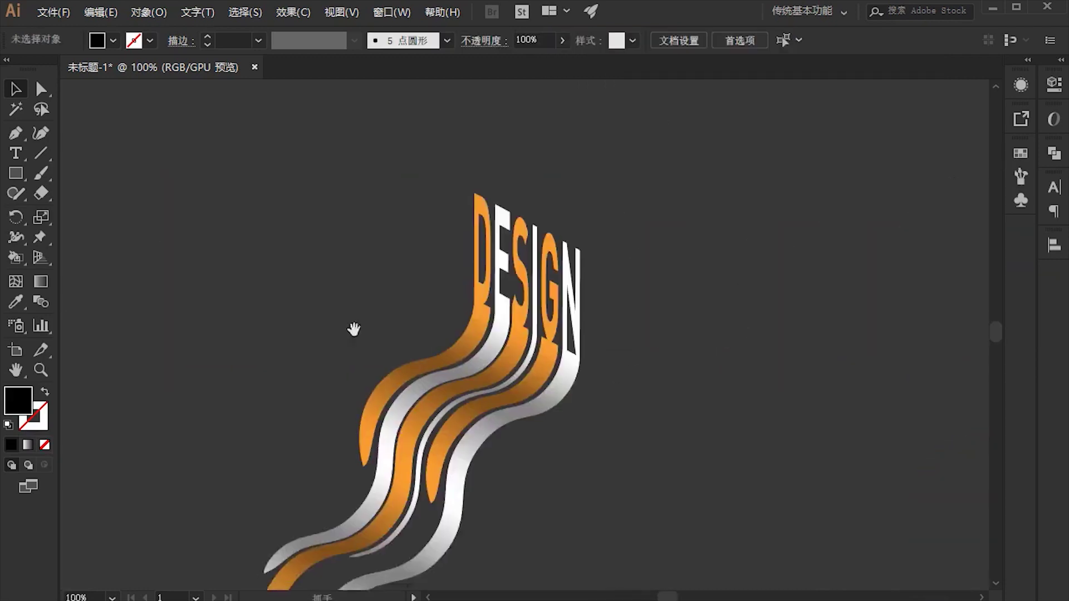
{"action": "scroll", "coordinate": [330, 286], "scroll_direction": "up", "scroll_amount": 3}
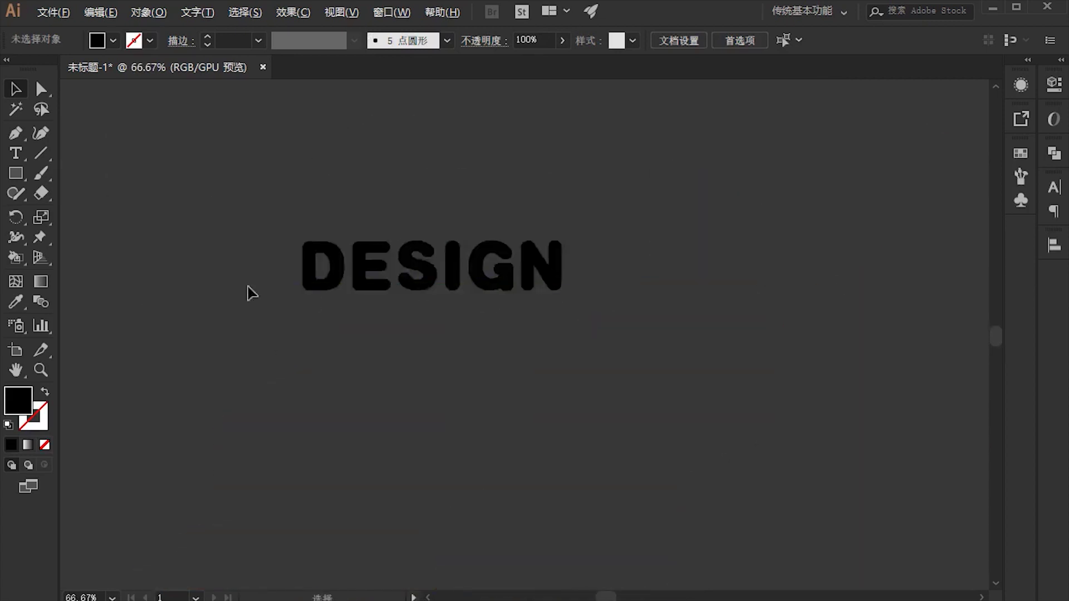
{"action": "scroll", "coordinate": [249, 294], "scroll_direction": "up", "scroll_amount": 3, "text": "alt"}
{"action": "left_click_drag", "start_coordinate": [510, 349], "coordinate": [479, 349]}
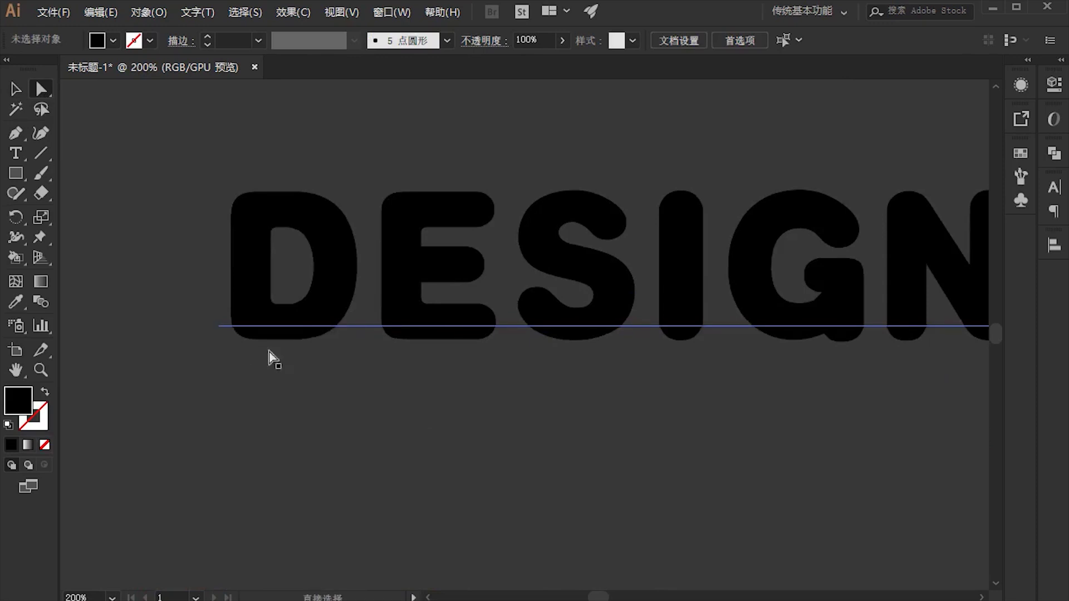
{"action": "scroll", "coordinate": [270, 357], "scroll_direction": "up", "scroll_amount": 1, "text": "alt"}
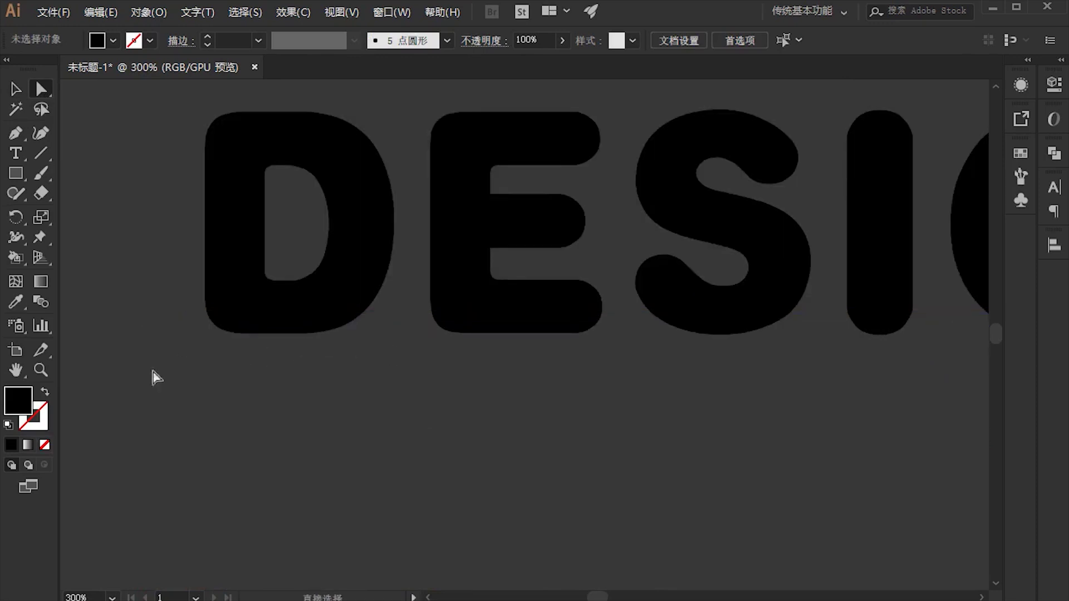
{"action": "scroll", "coordinate": [401, 370], "scroll_direction": "down", "scroll_amount": 2, "text": "alt"}
Reselect DESIGN and change its font back to DIN Bold.
{"action": "left_click", "coordinate": [533, 267]}
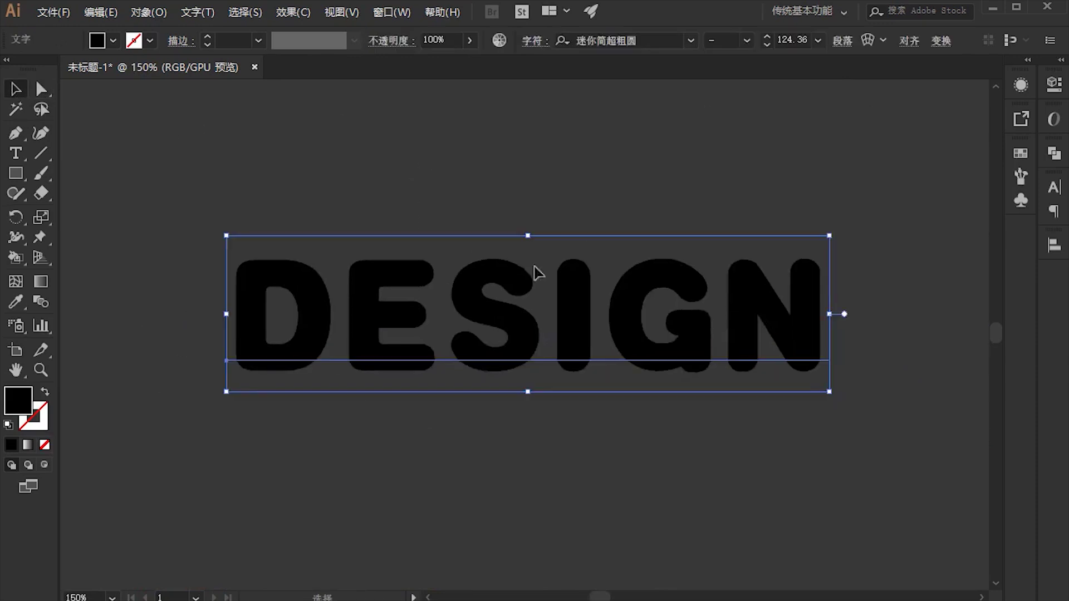
{"action": "left_click", "coordinate": [690, 41]}
{"action": "left_click", "coordinate": [650, 106]}
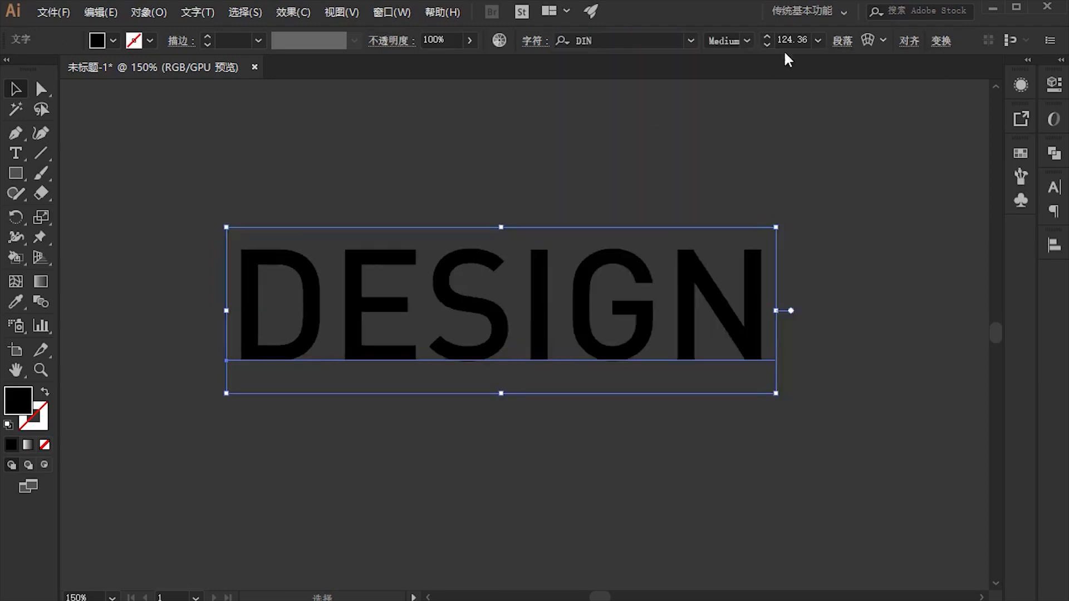
{"action": "left_click", "coordinate": [731, 77]}
{"action": "left_click", "coordinate": [437, 445]}
{"action": "scroll", "coordinate": [329, 375], "scroll_direction": "up", "scroll_amount": 1, "text": "alt"}
{"action": "scroll", "coordinate": [136, 353], "scroll_direction": "up", "scroll_amount": 1, "text": "alt"}
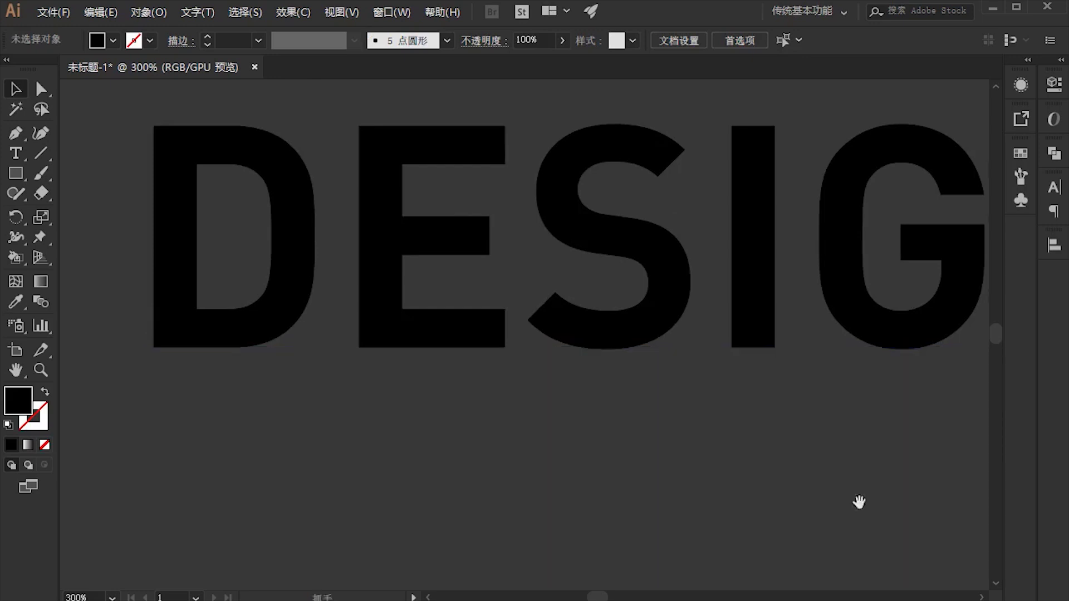
Centre the whole DESIGN word in view and select the text.
{"action": "left_click_drag", "start_coordinate": [755, 365], "coordinate": [545, 350]}
{"action": "scroll", "coordinate": [844, 384], "scroll_direction": "down", "scroll_amount": 1, "text": "alt"}
{"action": "scroll", "coordinate": [807, 411], "scroll_direction": "down", "scroll_amount": 1, "text": "alt"}
{"action": "left_click_drag", "start_coordinate": [754, 401], "coordinate": [614, 317]}
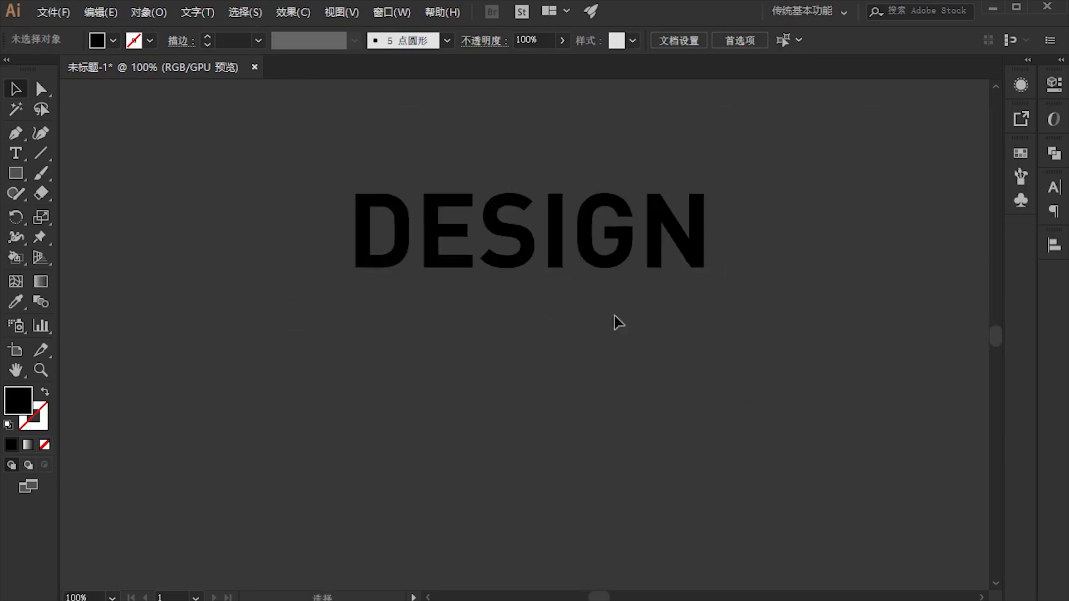
{"action": "scroll", "coordinate": [485, 281], "scroll_direction": "up", "scroll_amount": 1, "text": "alt"}
{"action": "left_click", "coordinate": [534, 300]}
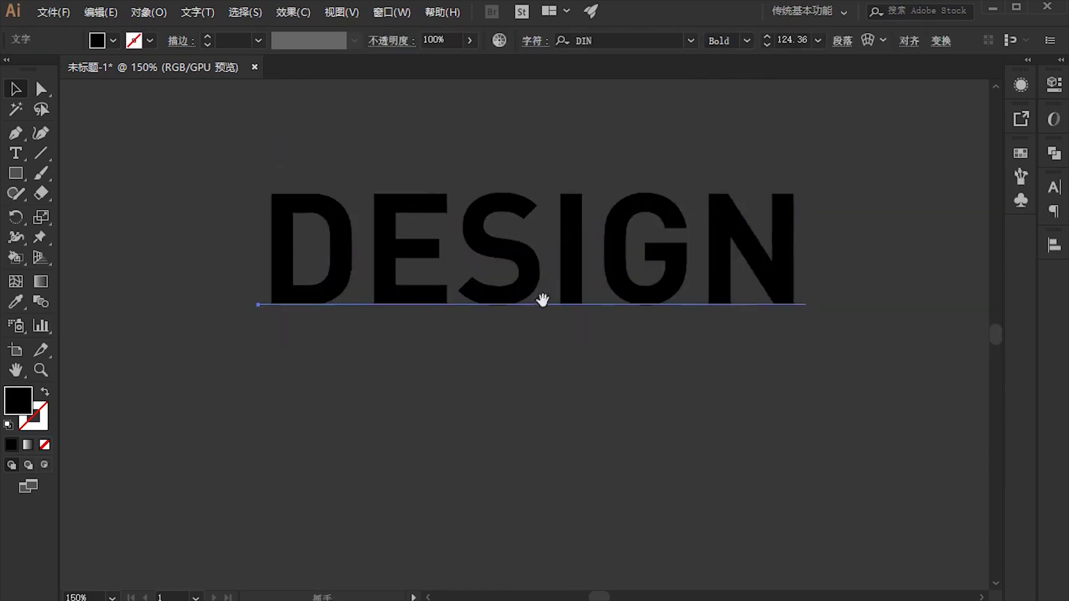
{"action": "scroll", "coordinate": [544, 306], "scroll_direction": "down", "scroll_amount": 1, "text": "alt"}
{"action": "scroll", "coordinate": [543, 306], "scroll_direction": "up", "scroll_amount": 1, "text": "alt"}
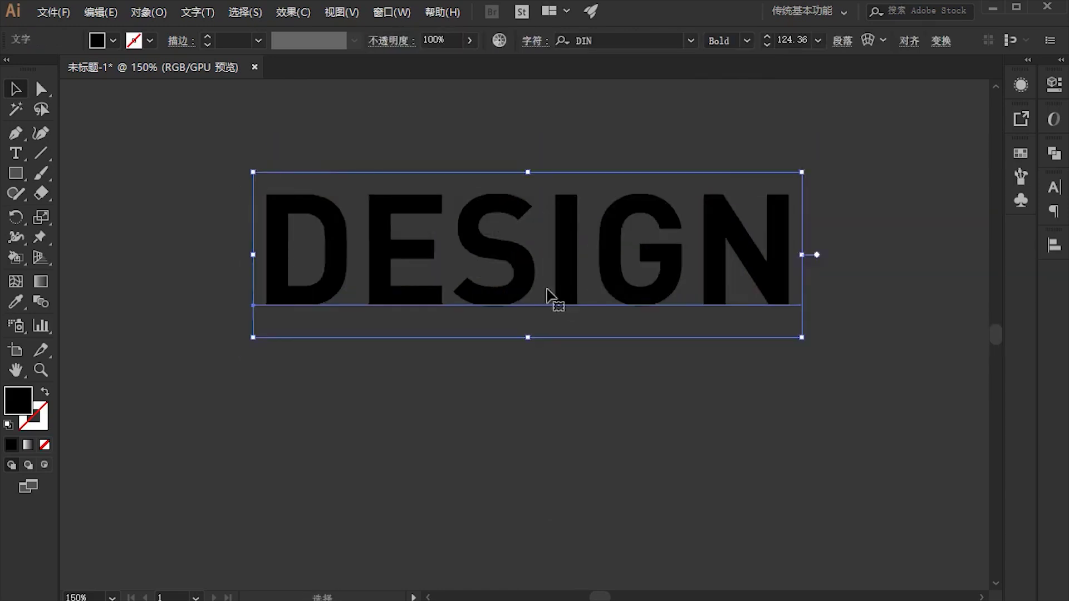
Create outlines from DESIGN (Ctrl+Shift+O) and ungroup it into separate letter shapes.
{"action": "key", "text": "ctrl+shift+o"}
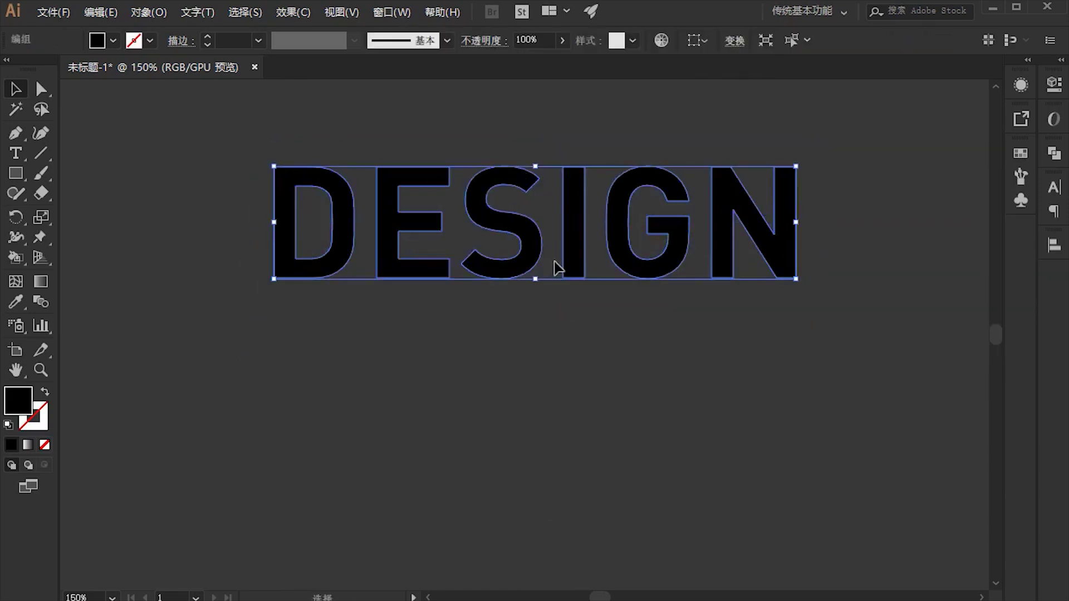
{"action": "right_click", "coordinate": [511, 221]}
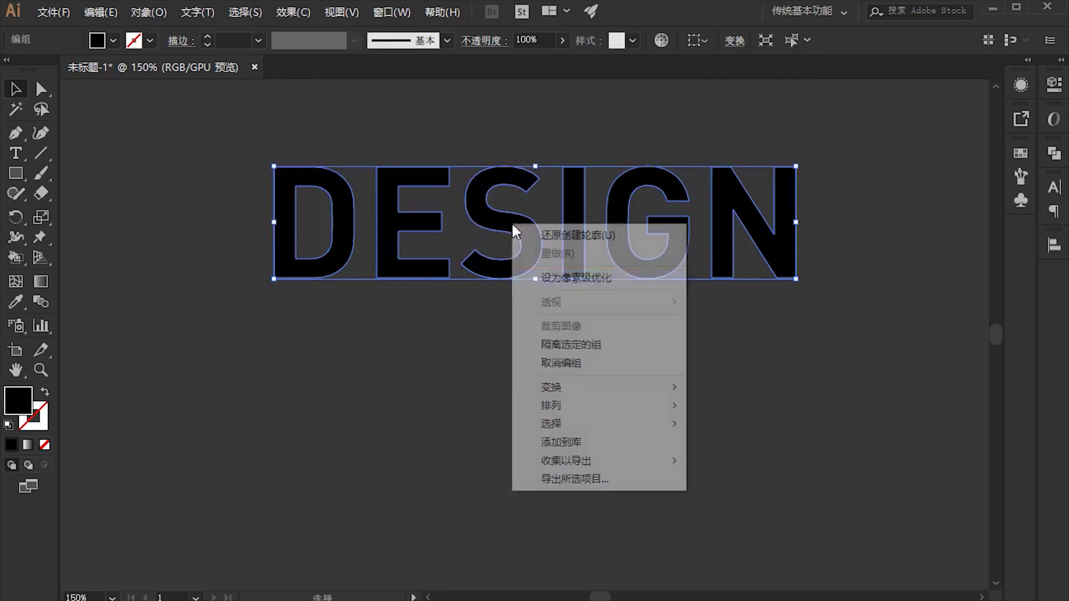
{"action": "left_click", "coordinate": [573, 358]}
{"action": "left_click", "coordinate": [508, 386]}
{"action": "scroll", "coordinate": [243, 245], "scroll_direction": "right", "scroll_amount": 2}
{"action": "left_click", "coordinate": [240, 245]}
{"action": "scroll", "coordinate": [272, 266], "scroll_direction": "down", "scroll_amount": 1, "text": "alt"}
{"action": "scroll", "coordinate": [441, 398], "scroll_direction": "right", "scroll_amount": 4}
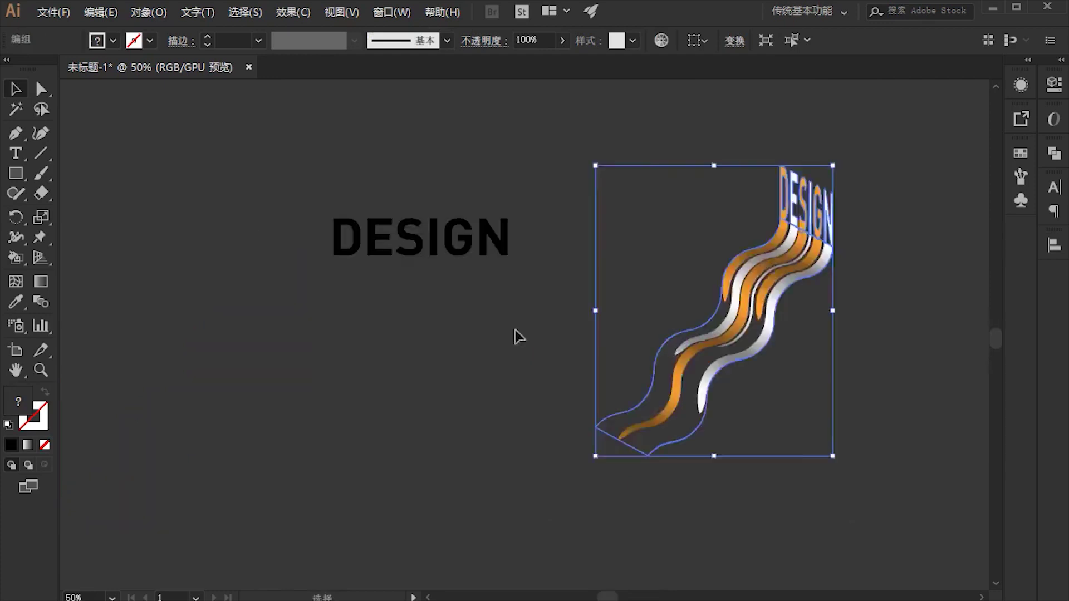
{"action": "scroll", "coordinate": [512, 328], "scroll_direction": "up", "scroll_amount": 1, "text": "alt"}
Select the D and sample the ribbon's orange onto it with the Eyedropper.
{"action": "left_click", "coordinate": [509, 329]}
{"action": "left_click", "coordinate": [504, 237]}
{"action": "left_click", "coordinate": [518, 298]}
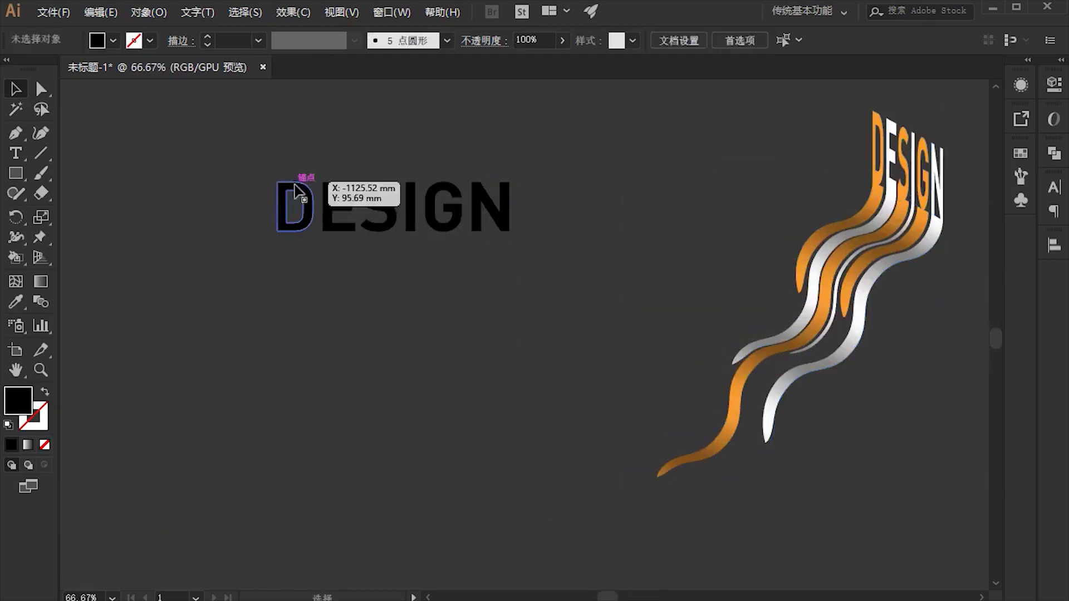
{"action": "left_click", "coordinate": [295, 184]}
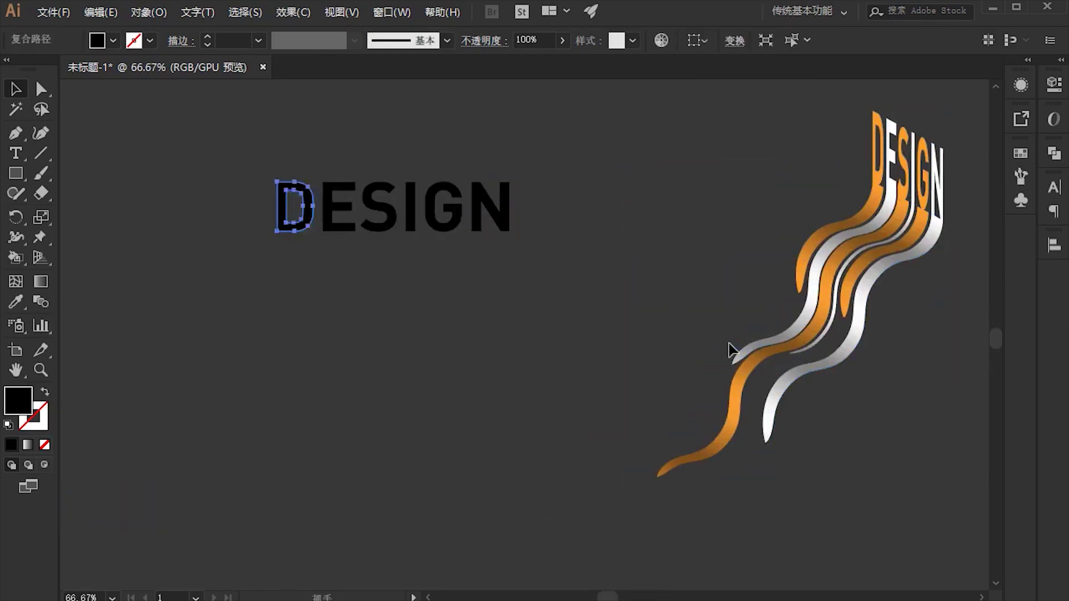
{"action": "key", "text": "o"}
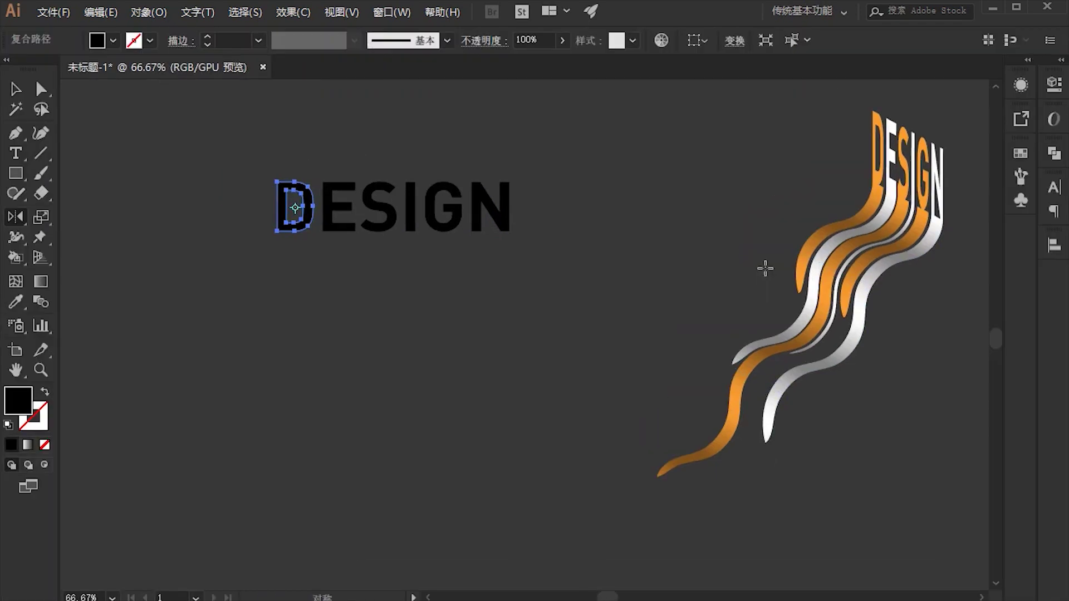
{"action": "scroll", "coordinate": [795, 269], "scroll_direction": "up", "scroll_amount": 3}
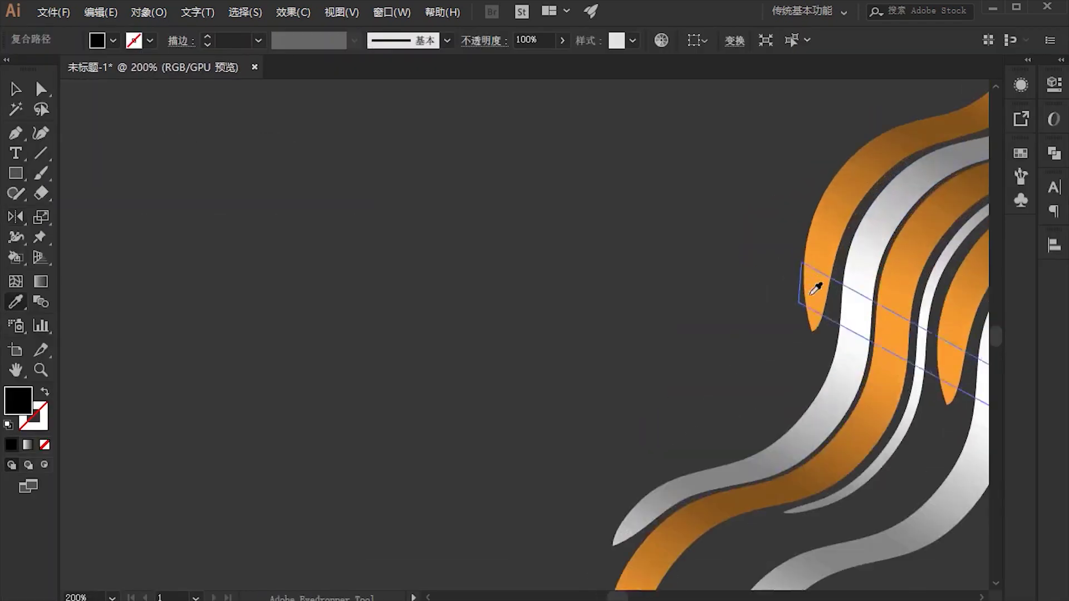
{"action": "left_click", "coordinate": [816, 286]}
{"action": "scroll", "coordinate": [696, 294], "scroll_direction": "down", "scroll_amount": 3}
{"action": "scroll", "coordinate": [532, 262], "scroll_direction": "up", "scroll_amount": 3}
Copy the orange fill onto the S and then the G.
{"action": "left_click", "coordinate": [436, 393], "text": "ctrl"}
{"action": "scroll", "coordinate": [394, 334], "scroll_direction": "right", "scroll_amount": 2}
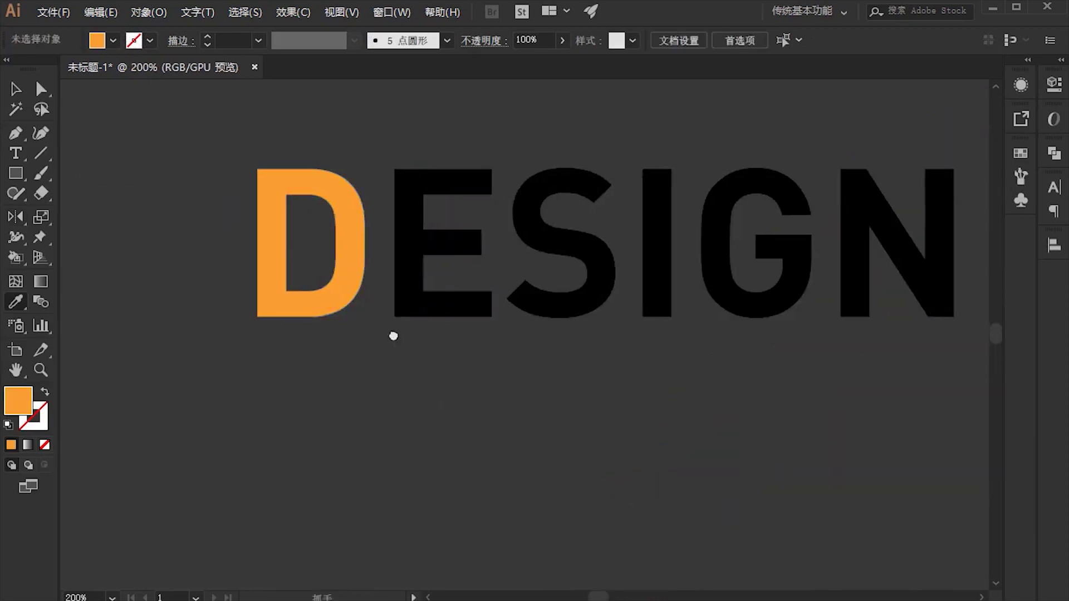
{"action": "left_click", "coordinate": [536, 292], "text": "ctrl"}
{"action": "left_click", "coordinate": [287, 279]}
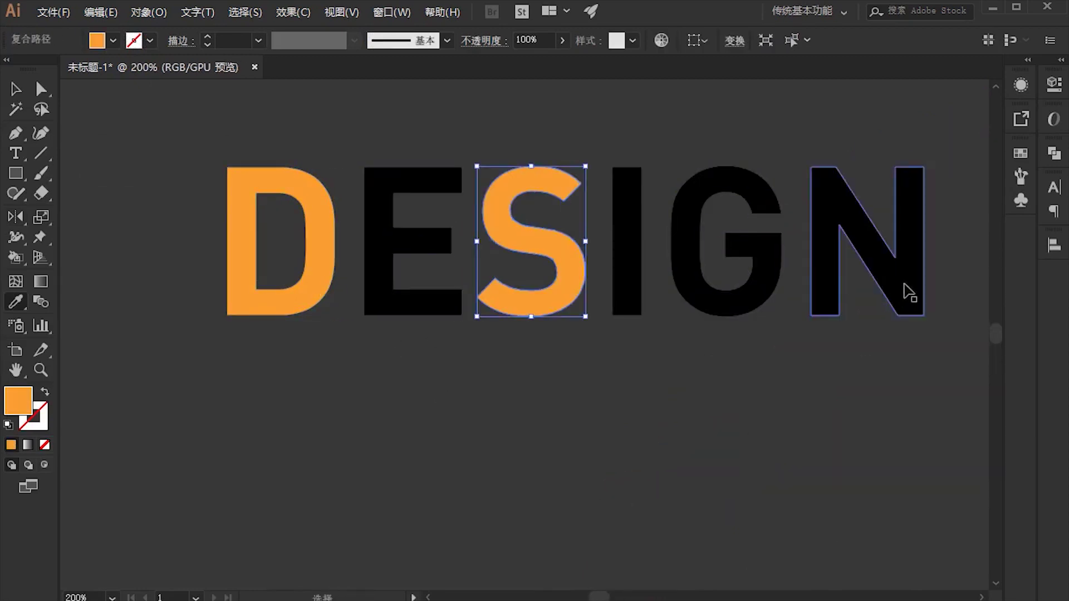
{"action": "left_click", "coordinate": [776, 287], "text": "ctrl"}
{"action": "left_click", "coordinate": [586, 283]}
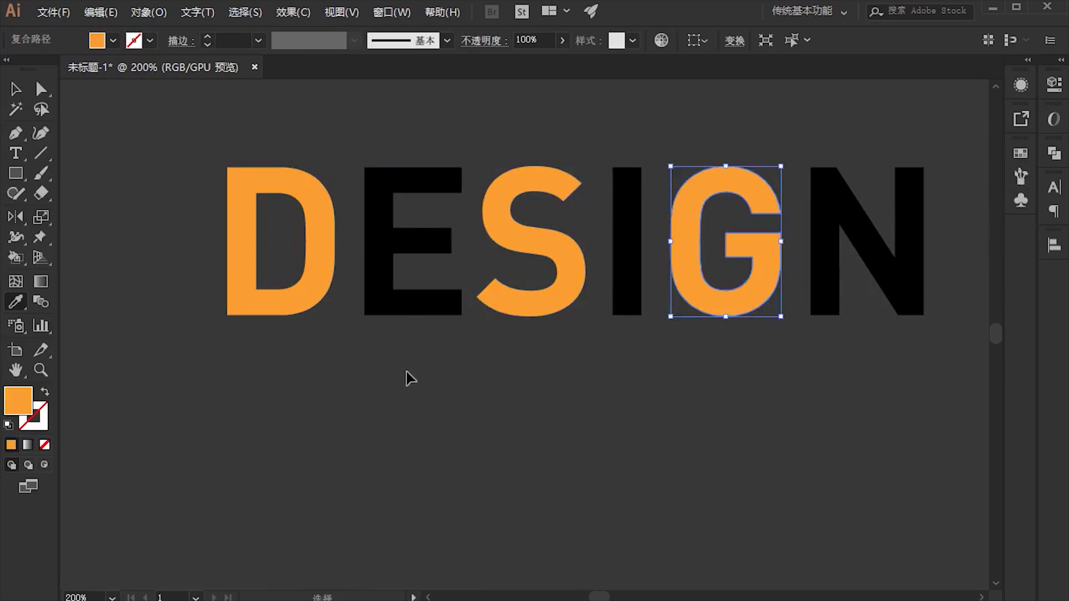
Select the E, I and N and fill them pure white via the Color Picker.
{"action": "left_click", "coordinate": [415, 311], "text": "ctrl"}
{"action": "left_click", "coordinate": [556, 295], "text": "ctrl+shift"}
{"action": "left_click", "coordinate": [628, 295], "text": "ctrl+shift"}
{"action": "left_click_drag", "start_coordinate": [886, 231], "coordinate": [751, 239]}
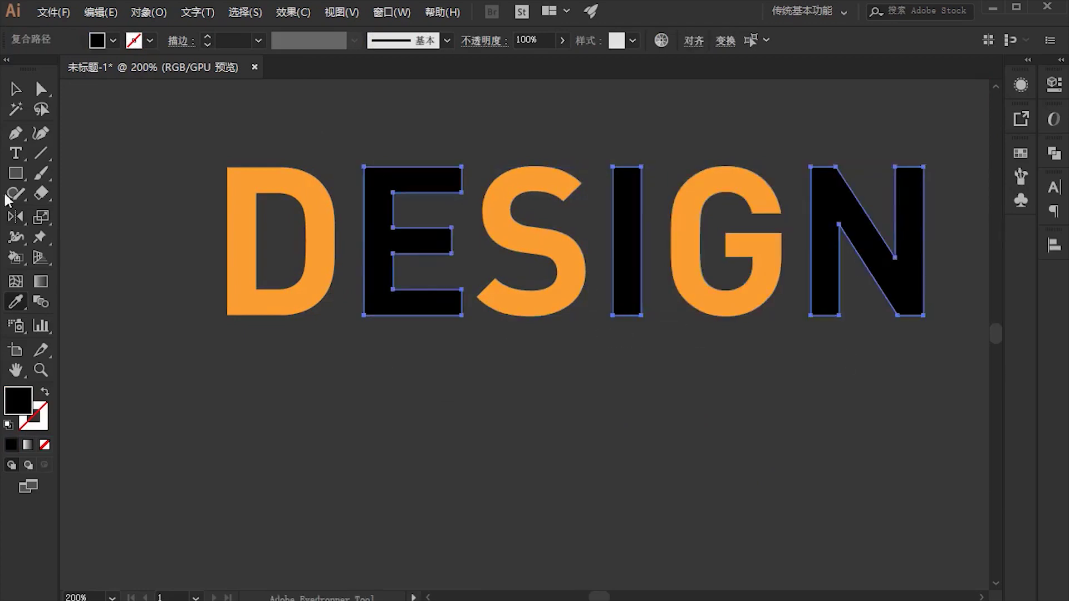
{"action": "left_click", "coordinate": [16, 90]}
{"action": "double_click", "coordinate": [16, 399]}
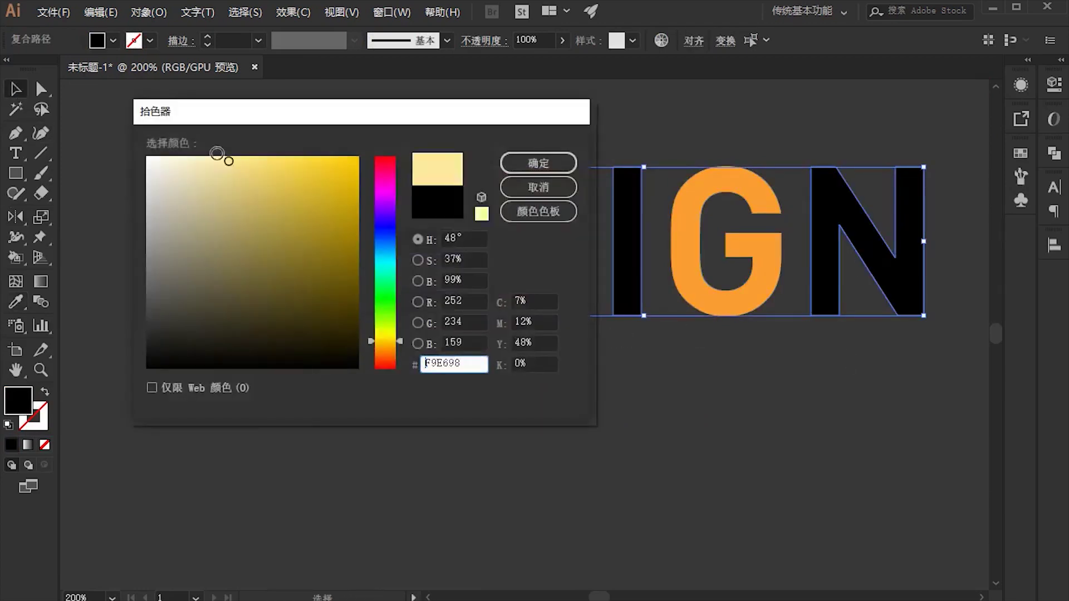
{"action": "left_click_drag", "start_coordinate": [219, 155], "coordinate": [141, 134]}
{"action": "left_click", "coordinate": [540, 165]}
{"action": "key", "text": "ctrl+1"}
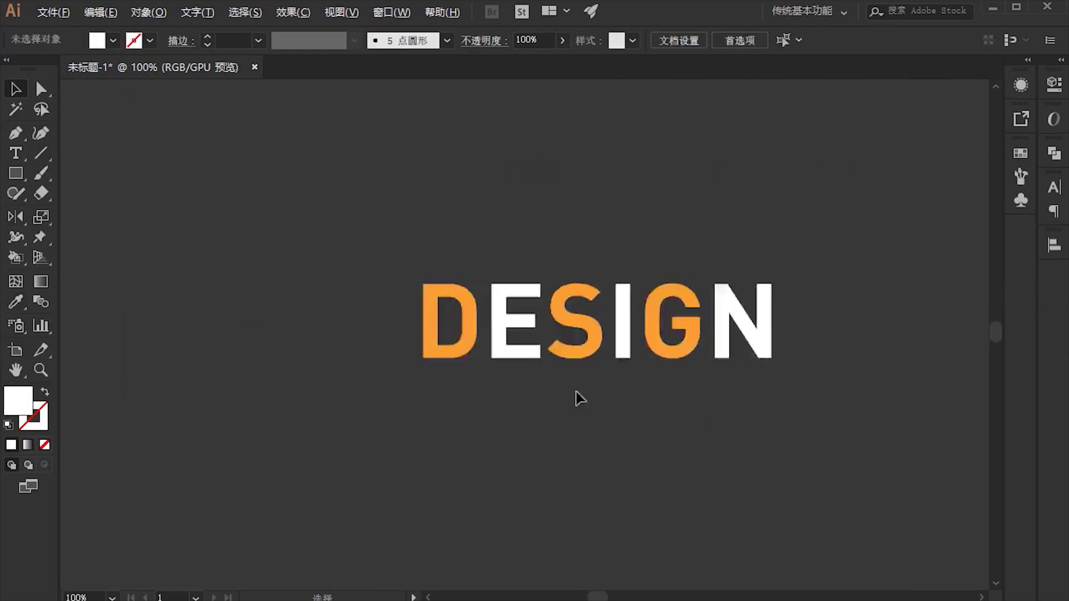
{"action": "scroll", "coordinate": [635, 270], "scroll_direction": "down", "scroll_amount": 5}
Move the ribbon artwork further right and zoom in on the DESIGN lettering.
{"action": "key", "text": "ctrl+minus"}
{"action": "key", "text": "ctrl+minus"}
{"action": "key", "text": "ctrl+minus"}
{"action": "left_click_drag", "start_coordinate": [615, 325], "coordinate": [429, 308]}
{"action": "left_click", "coordinate": [557, 261]}
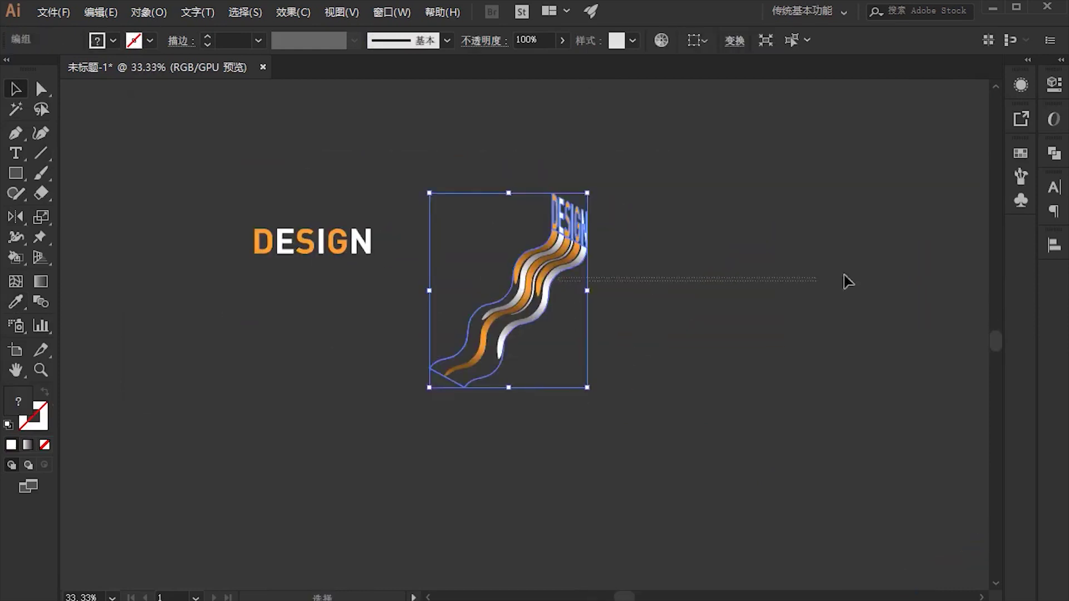
{"action": "key", "text": "ctrl+1"}
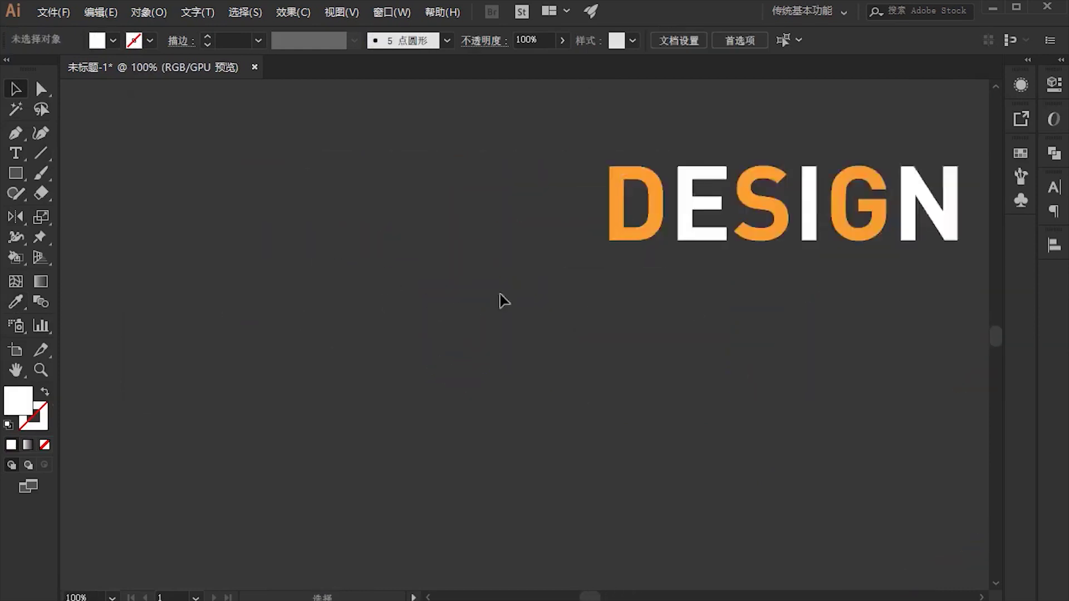
{"action": "key", "text": "ctrl+plus"}
{"action": "key", "text": "ctrl+plus"}
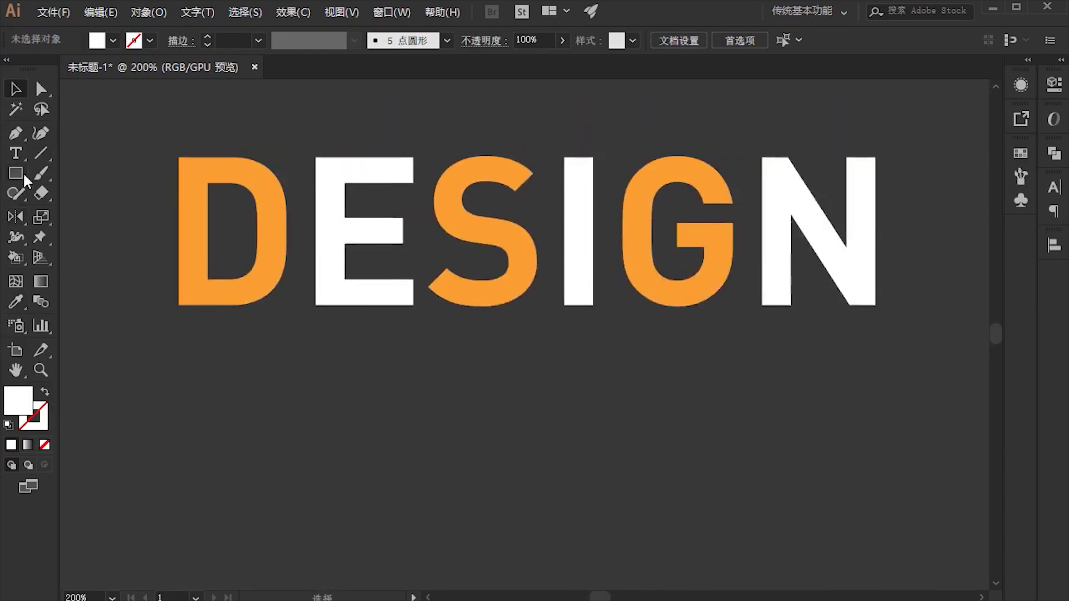
Draw white rectangles under the D, E and S with the Rectangle tool.
{"action": "left_click_drag", "start_coordinate": [16, 173], "coordinate": [68, 173]}
{"action": "scroll", "coordinate": [193, 391], "scroll_direction": "up", "scroll_amount": 2}
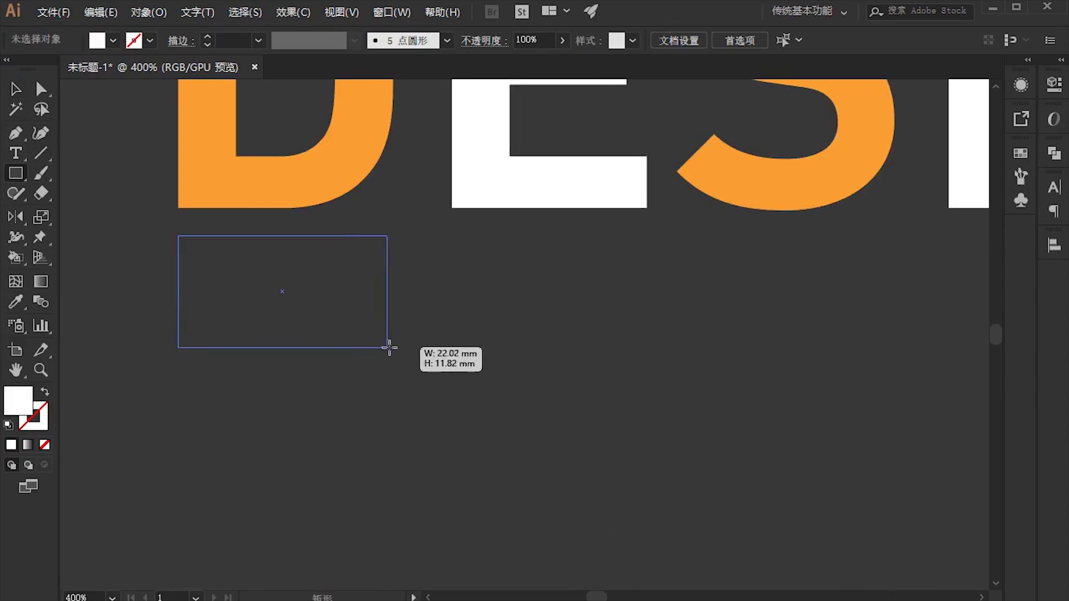
{"action": "left_click_drag", "start_coordinate": [178, 236], "coordinate": [394, 348]}
{"action": "left_click_drag", "start_coordinate": [477, 332], "coordinate": [412, 376]}
{"action": "left_click_drag", "start_coordinate": [387, 281], "coordinate": [582, 393]}
{"action": "left_click_drag", "start_coordinate": [676, 396], "coordinate": [460, 390]}
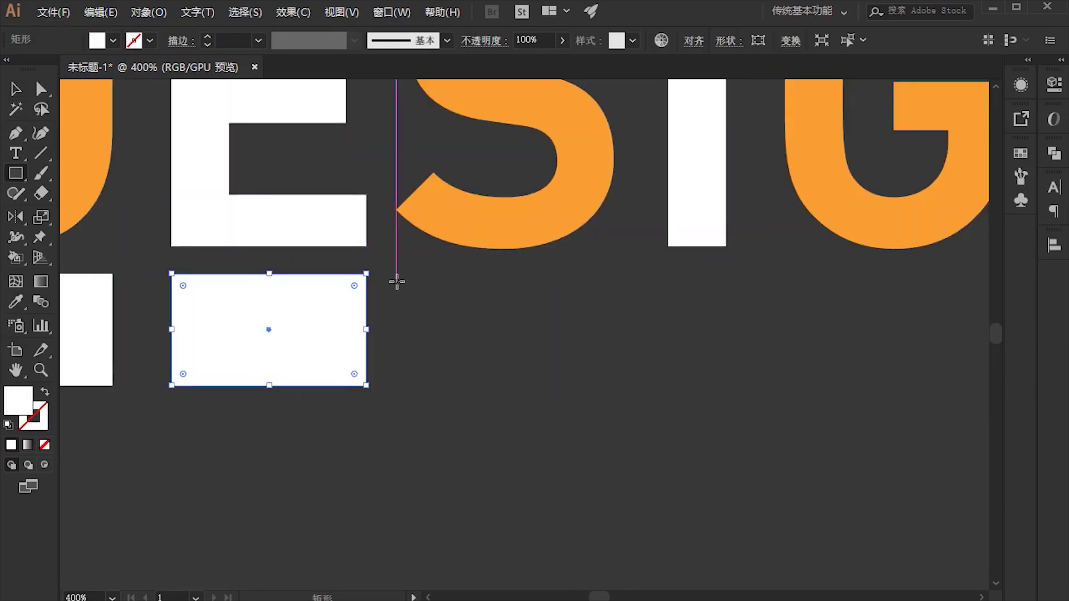
{"action": "mouse_move", "coordinate": [397, 282]}
{"action": "left_mouse_down"}
{"action": "mouse_move", "coordinate": [613, 384]}
{"action": "mouse_move", "coordinate": [423, 379]}
{"action": "left_mouse_up"}
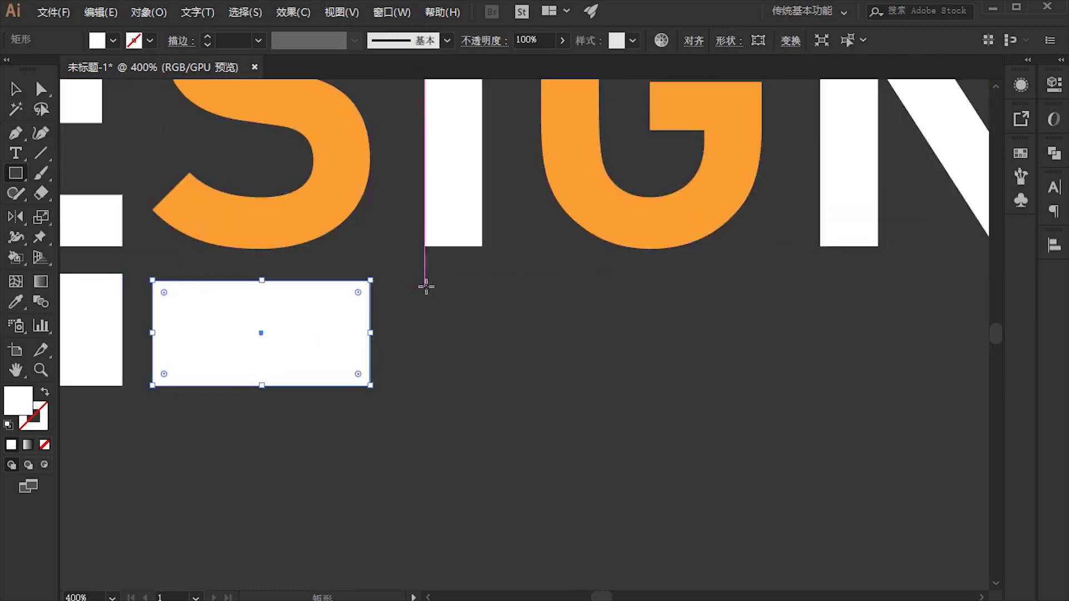
Draw rectangles under the I, G and N, then marquee-select all six rectangles.
{"action": "left_click_drag", "start_coordinate": [426, 285], "coordinate": [483, 384]}
{"action": "mouse_move", "coordinate": [545, 295]}
{"action": "left_mouse_down"}
{"action": "mouse_move", "coordinate": [406, 295]}
{"action": "mouse_move", "coordinate": [623, 391]}
{"action": "left_mouse_up"}
{"action": "left_click_drag", "start_coordinate": [663, 394], "coordinate": [421, 363]}
{"action": "left_click_drag", "start_coordinate": [440, 269], "coordinate": [667, 347]}
{"action": "key", "text": "ctrl+minus"}
{"action": "key", "text": "ctrl+minus"}
{"action": "left_click", "coordinate": [16, 89]}
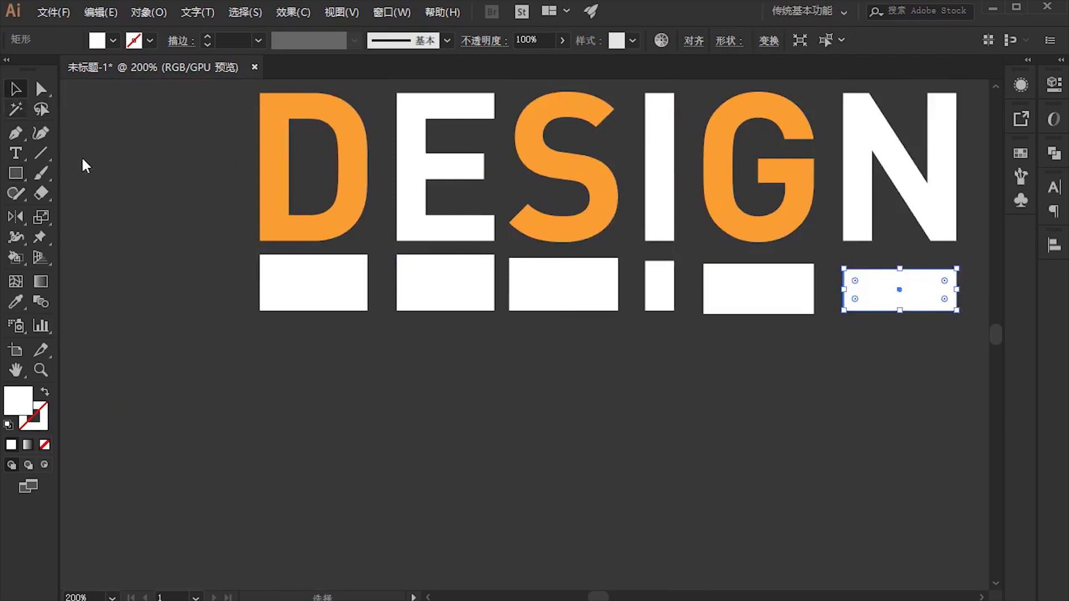
{"action": "scroll", "coordinate": [286, 329], "scroll_direction": "right", "scroll_amount": 2}
{"action": "left_click_drag", "start_coordinate": [167, 371], "coordinate": [883, 310]}
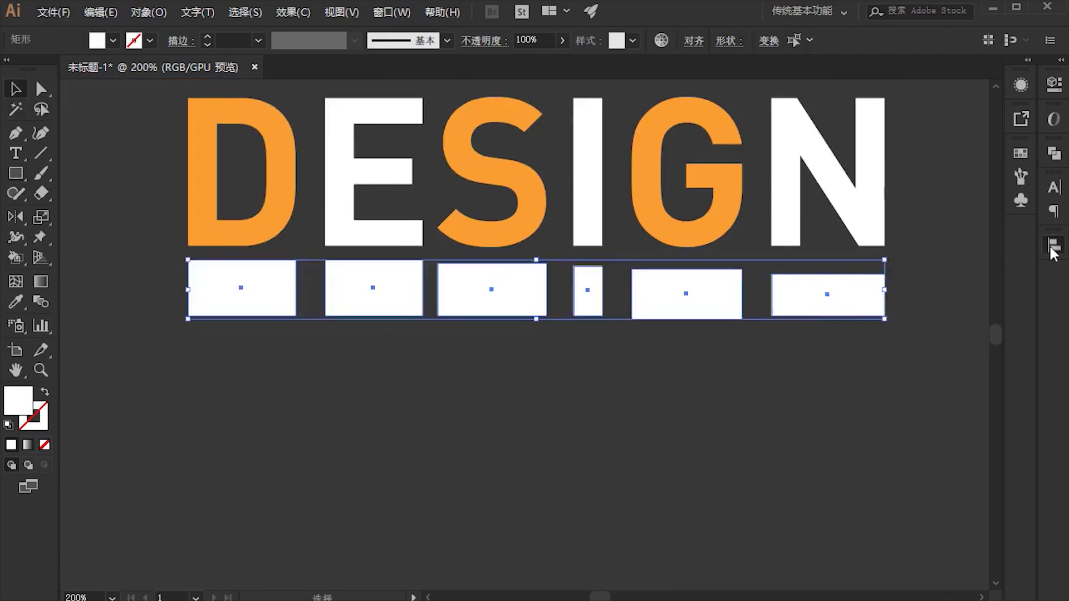
Top-align the six white rectangles under DESIGN.
{"action": "left_click", "coordinate": [1054, 245]}
{"action": "left_click", "coordinate": [961, 280]}
{"action": "left_click", "coordinate": [531, 445]}
{"action": "left_click_drag", "start_coordinate": [534, 423], "coordinate": [496, 442]}
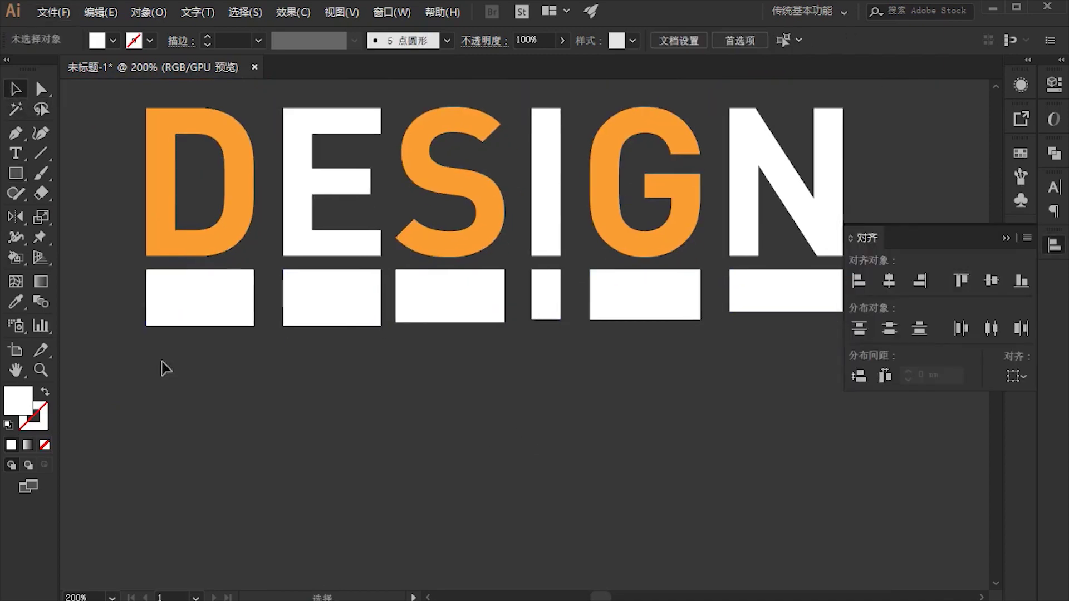
Stretch the bars under D, E and S downward, making the S bar much longer.
{"action": "left_click", "coordinate": [203, 319]}
{"action": "left_click_drag", "start_coordinate": [199, 325], "coordinate": [203, 391]}
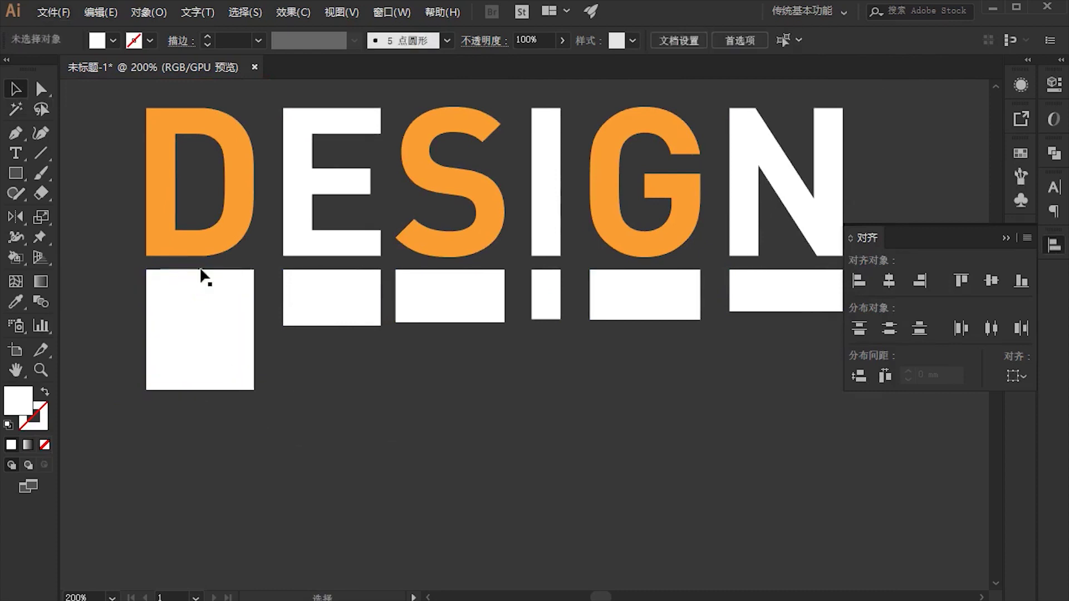
{"action": "left_click", "coordinate": [329, 318]}
{"action": "left_click_drag", "start_coordinate": [332, 328], "coordinate": [331, 460]}
{"action": "mouse_move", "coordinate": [456, 329]}
{"action": "left_mouse_down"}
{"action": "mouse_move", "coordinate": [436, 267]}
{"action": "mouse_move", "coordinate": [428, 477]}
{"action": "left_mouse_up"}
{"action": "left_click", "coordinate": [430, 239]}
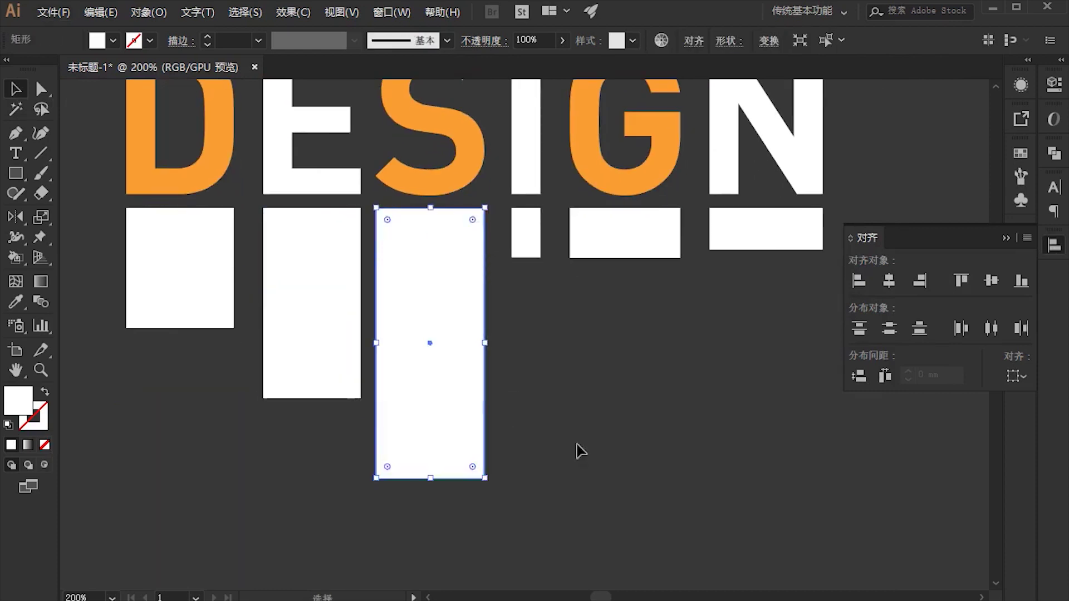
{"action": "left_click_drag", "start_coordinate": [554, 326], "coordinate": [449, 320]}
{"action": "left_click_drag", "start_coordinate": [324, 475], "coordinate": [325, 554]}
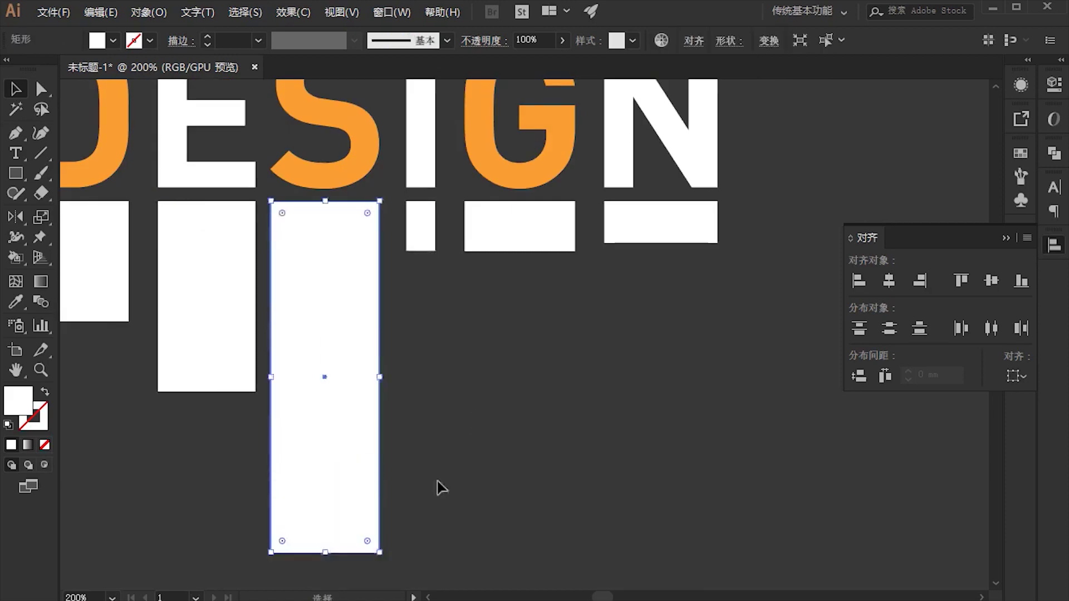
Lengthen the bars under I, G and N downward.
{"action": "left_click", "coordinate": [427, 245]}
{"action": "left_click_drag", "start_coordinate": [421, 251], "coordinate": [419, 361]}
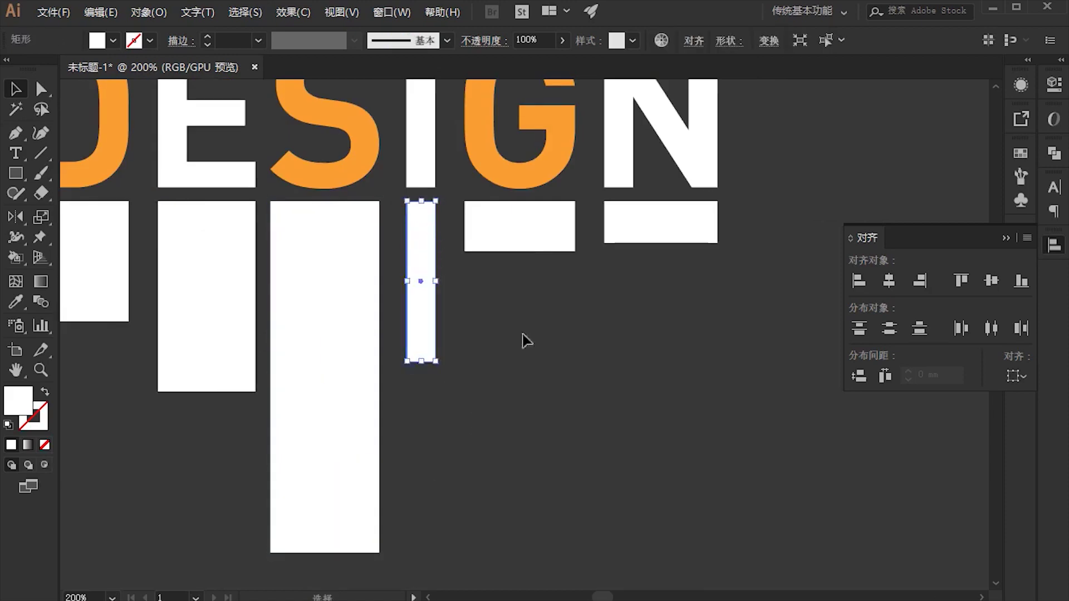
{"action": "left_click", "coordinate": [524, 245]}
{"action": "left_click_drag", "start_coordinate": [525, 252], "coordinate": [525, 321]}
{"action": "left_click", "coordinate": [661, 223]}
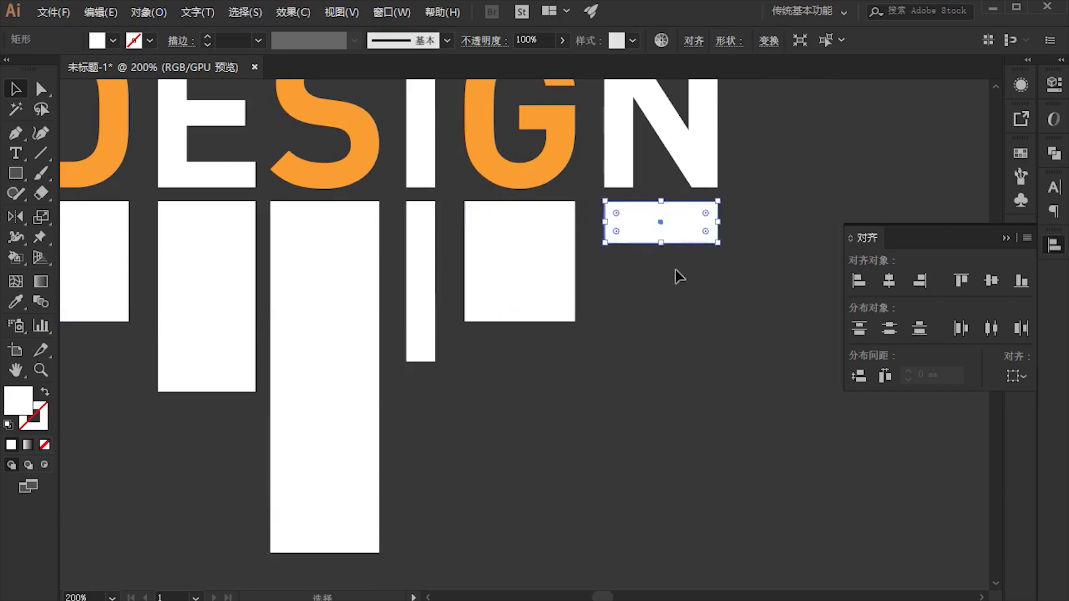
{"action": "left_click_drag", "start_coordinate": [661, 243], "coordinate": [661, 407]}
{"action": "left_click", "coordinate": [636, 426]}
Select all six bars and stretch them taller together.
{"action": "key", "text": "ctrl+minus"}
{"action": "scroll", "coordinate": [315, 361], "scroll_direction": "down", "scroll_amount": 2}
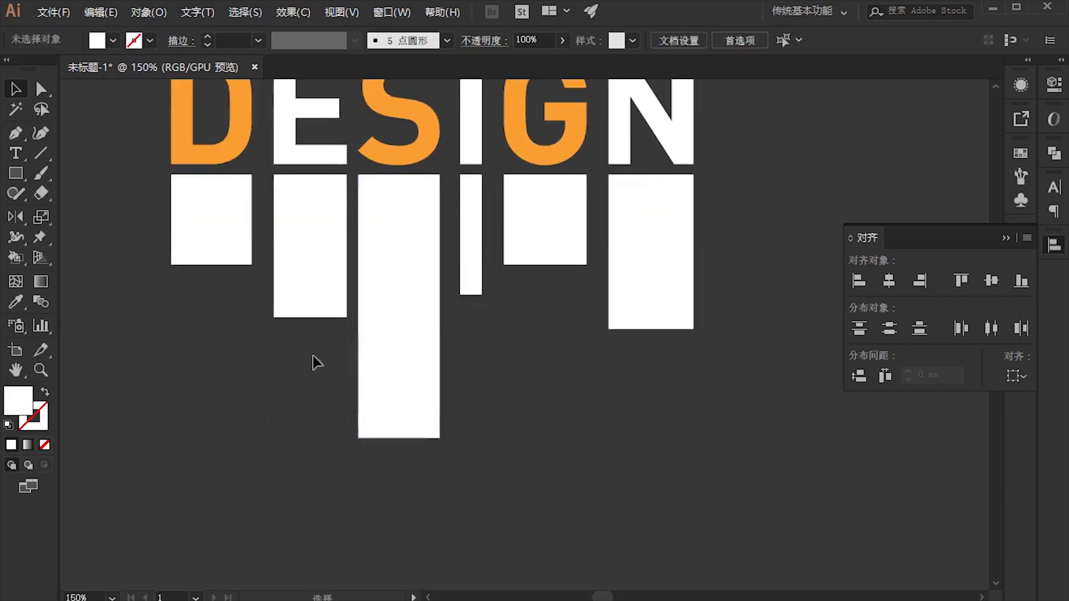
{"action": "left_click_drag", "start_coordinate": [670, 257], "coordinate": [644, 214]}
{"action": "scroll", "coordinate": [644, 215], "scroll_direction": "down", "scroll_amount": 2}
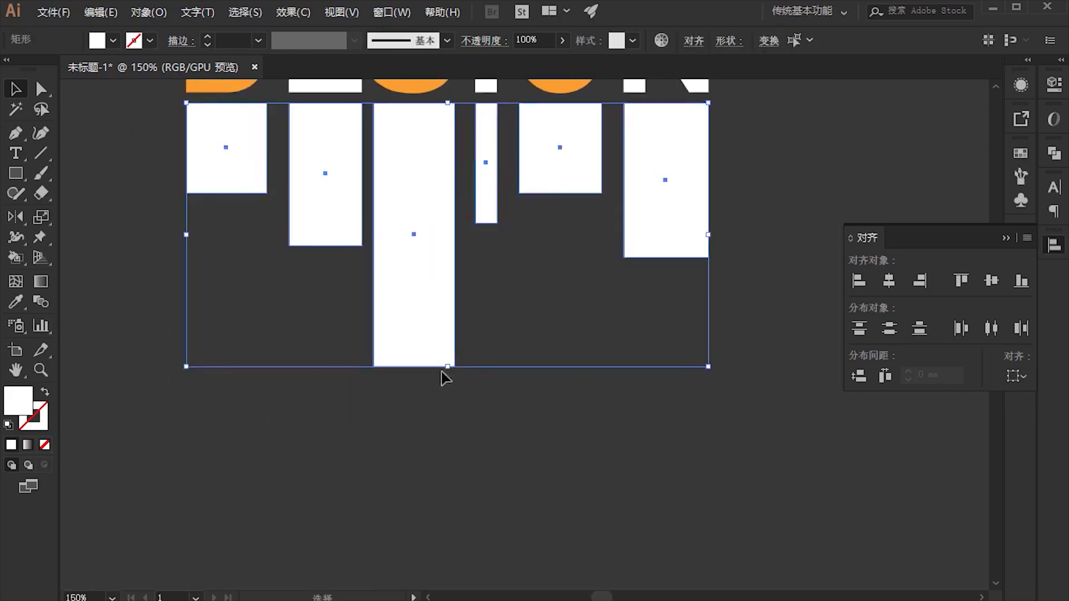
{"action": "left_click_drag", "start_coordinate": [444, 365], "coordinate": [444, 437]}
{"action": "left_click", "coordinate": [490, 446]}
{"action": "scroll", "coordinate": [490, 446], "scroll_direction": "down", "scroll_amount": 2}
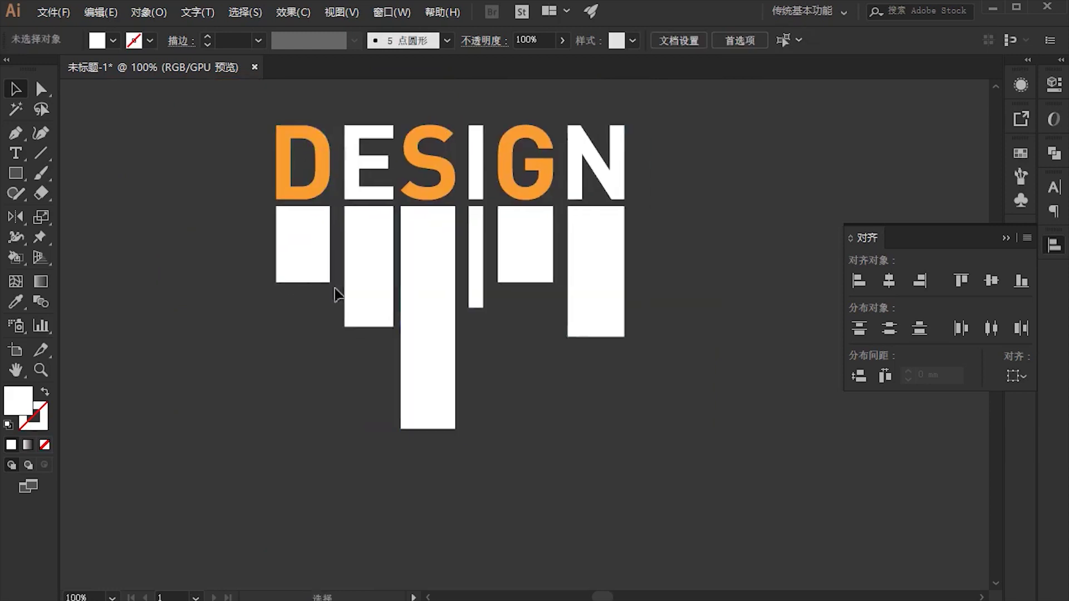
{"action": "scroll", "coordinate": [334, 290], "scroll_direction": "up", "scroll_amount": 2}
Use the Eyedropper to give the chosen bars under D, S and G letter D's orange.
{"action": "left_click", "coordinate": [270, 289]}
{"action": "left_click", "coordinate": [420, 334], "text": "shift"}
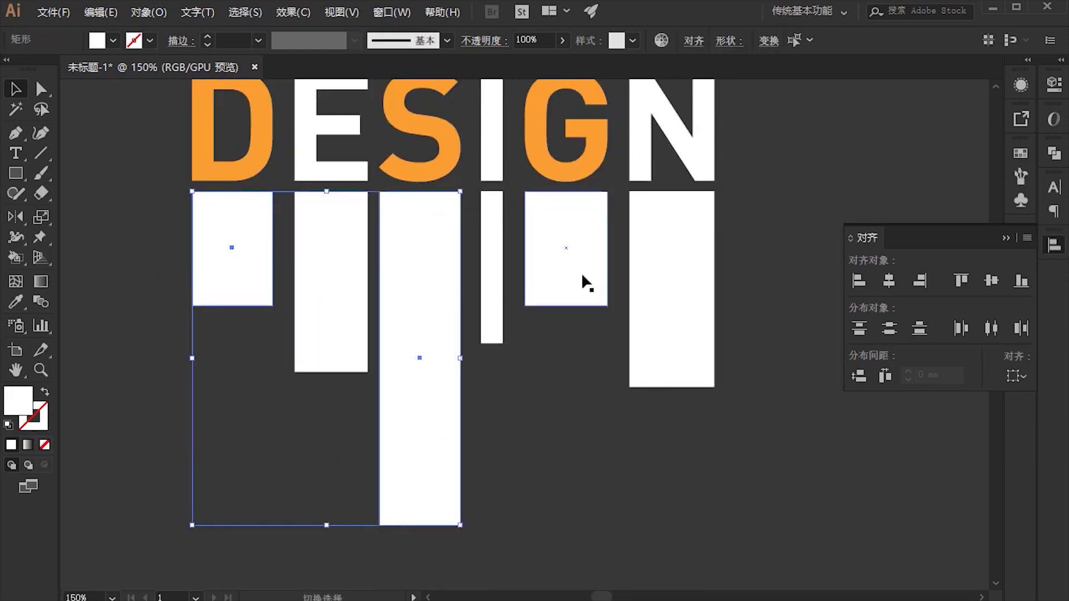
{"action": "key", "text": "i"}
{"action": "left_click", "coordinate": [253, 162]}
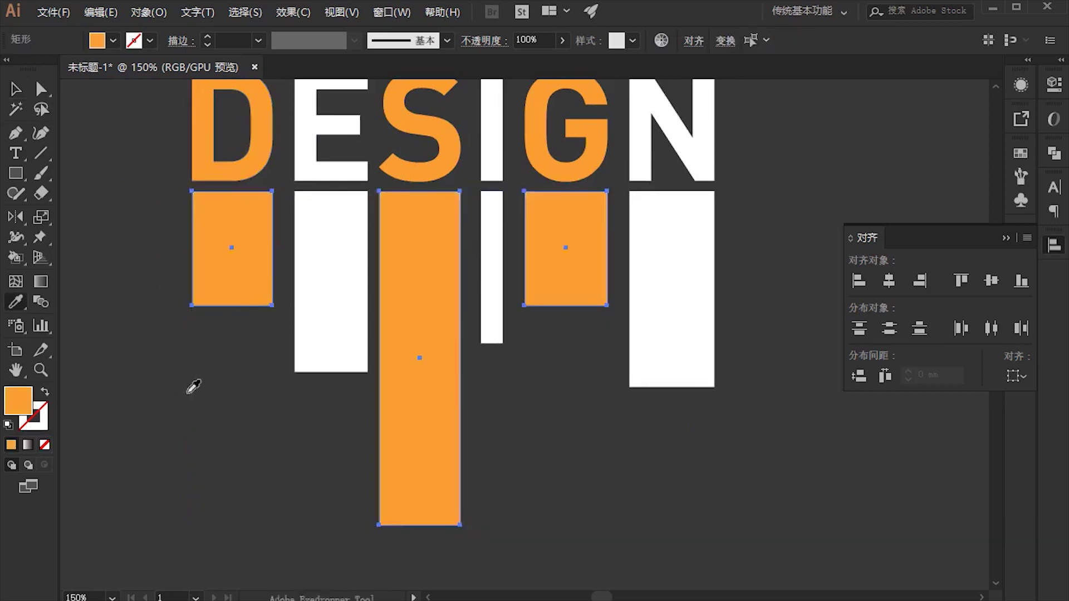
{"action": "key", "text": "ctrl+shift+a"}
{"action": "scroll", "coordinate": [195, 388], "scroll_direction": "up", "scroll_amount": 1}
{"action": "key", "text": "v"}
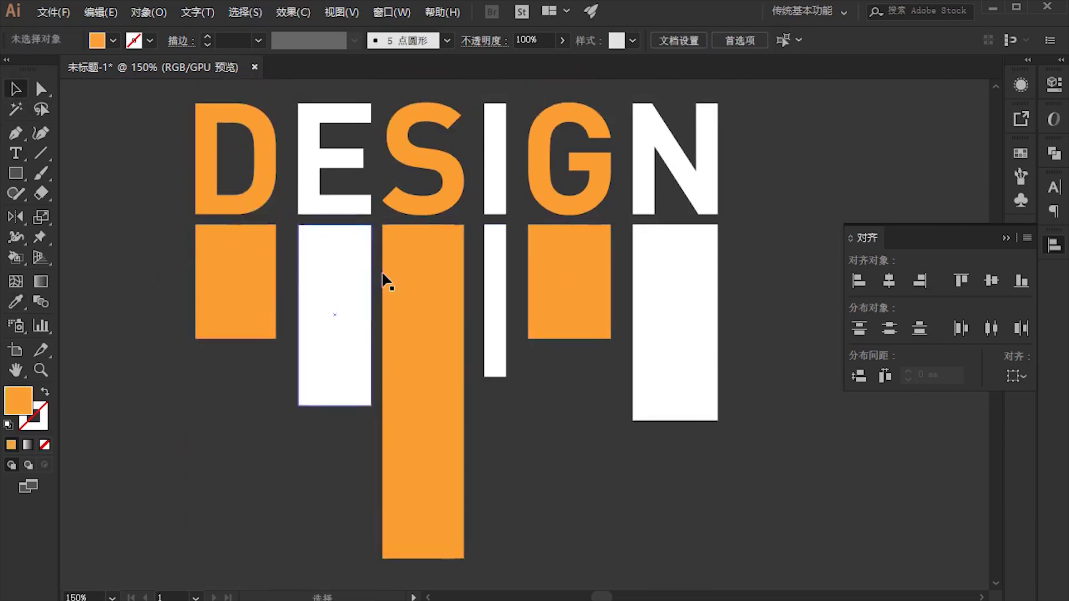
{"action": "scroll", "coordinate": [382, 274], "scroll_direction": "down", "scroll_amount": 1}
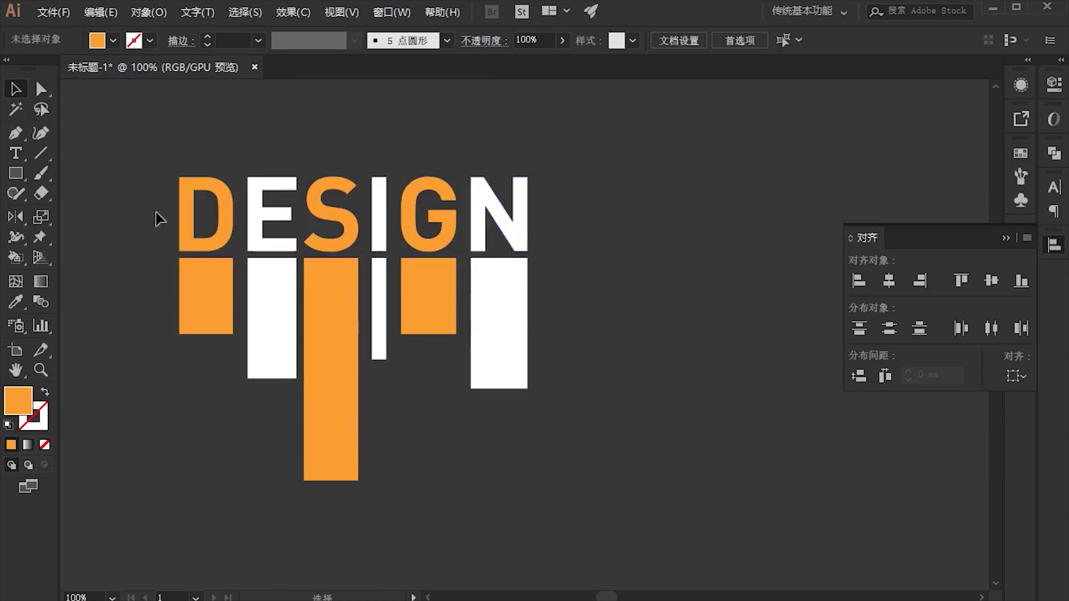
Select all the lettering and bars and rotate them 90° clockwise.
{"action": "left_click_drag", "start_coordinate": [156, 219], "coordinate": [533, 305]}
{"action": "left_click_drag", "start_coordinate": [536, 171], "coordinate": [526, 467]}
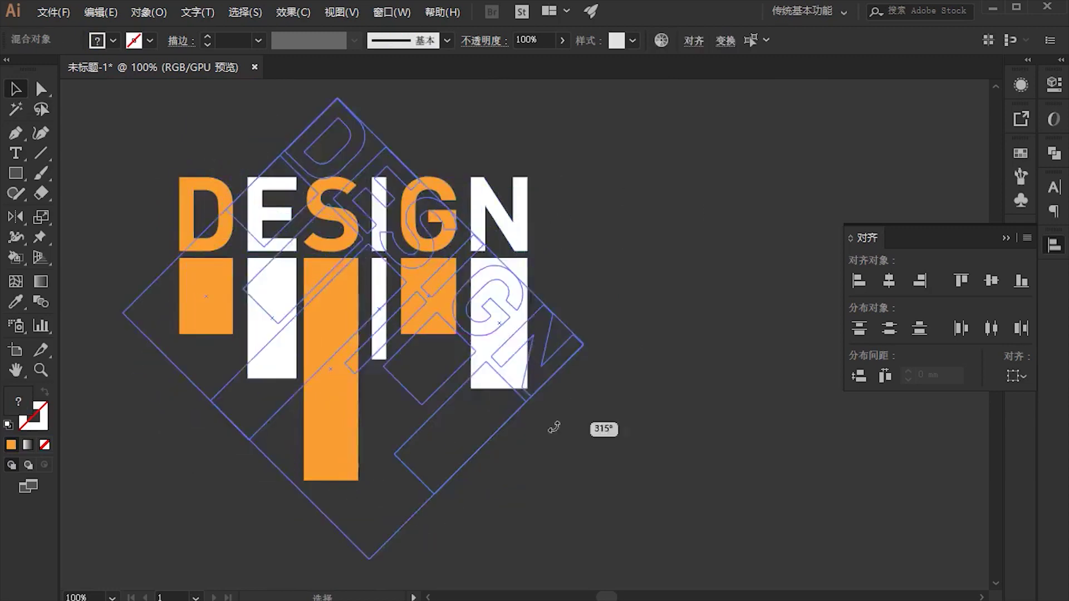
{"action": "left_click_drag", "start_coordinate": [489, 334], "coordinate": [574, 234]}
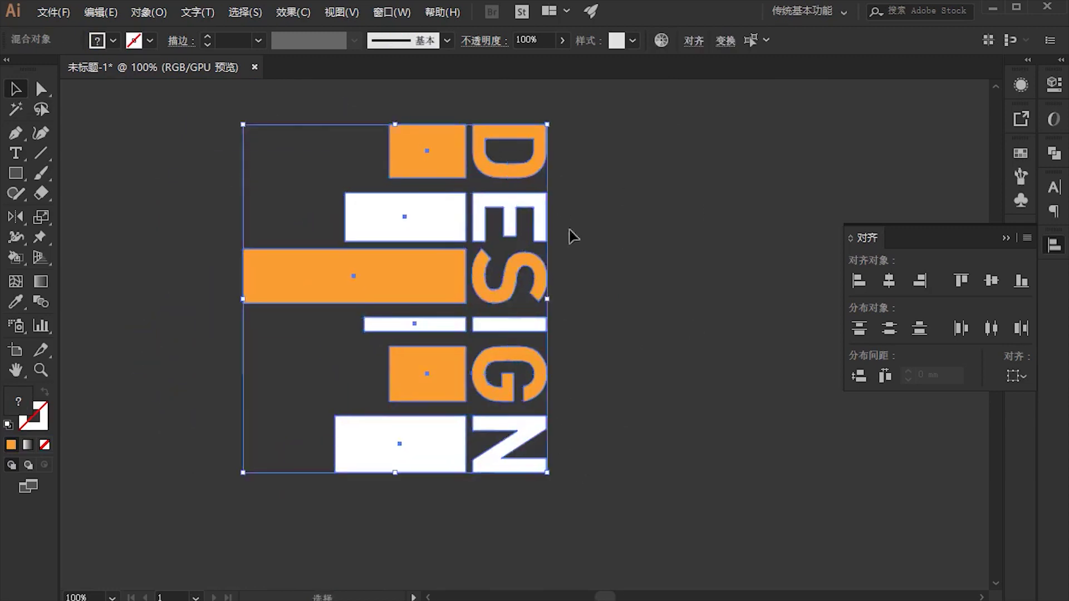
{"action": "left_click", "coordinate": [579, 482]}
Check the letters and bars selections, then close the Align panel.
{"action": "left_click", "coordinate": [464, 141]}
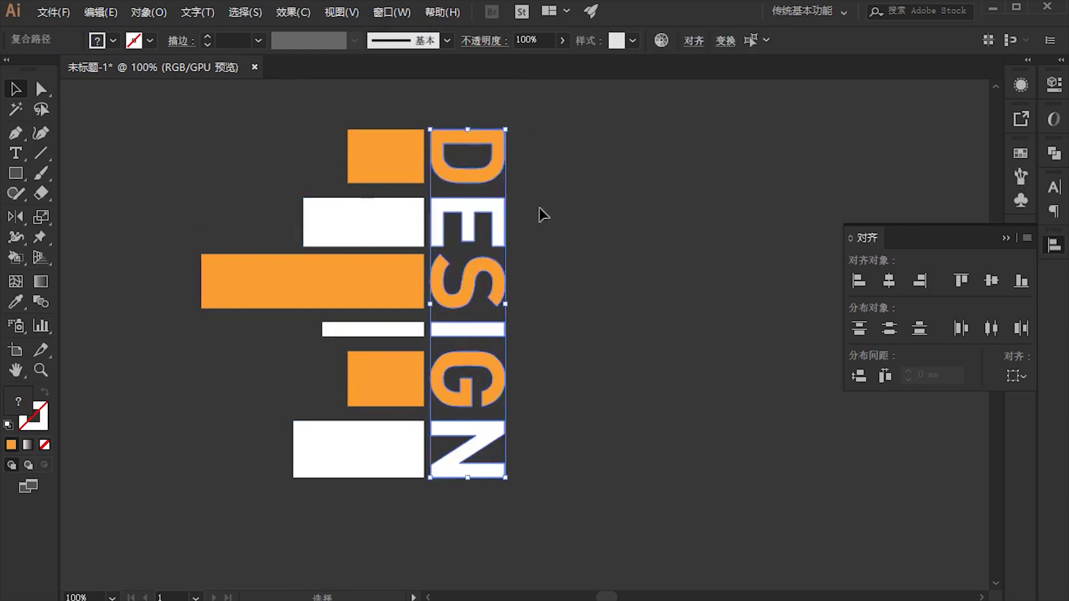
{"action": "left_click_drag", "start_coordinate": [274, 129], "coordinate": [392, 504]}
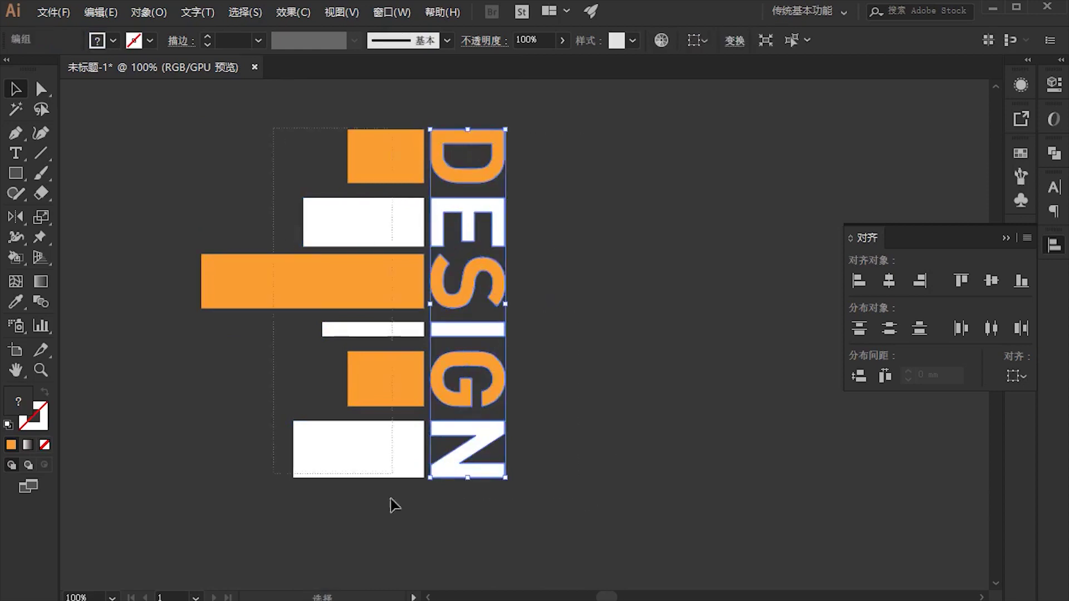
{"action": "left_click", "coordinate": [670, 355]}
{"action": "left_click_drag", "start_coordinate": [647, 332], "coordinate": [571, 318]}
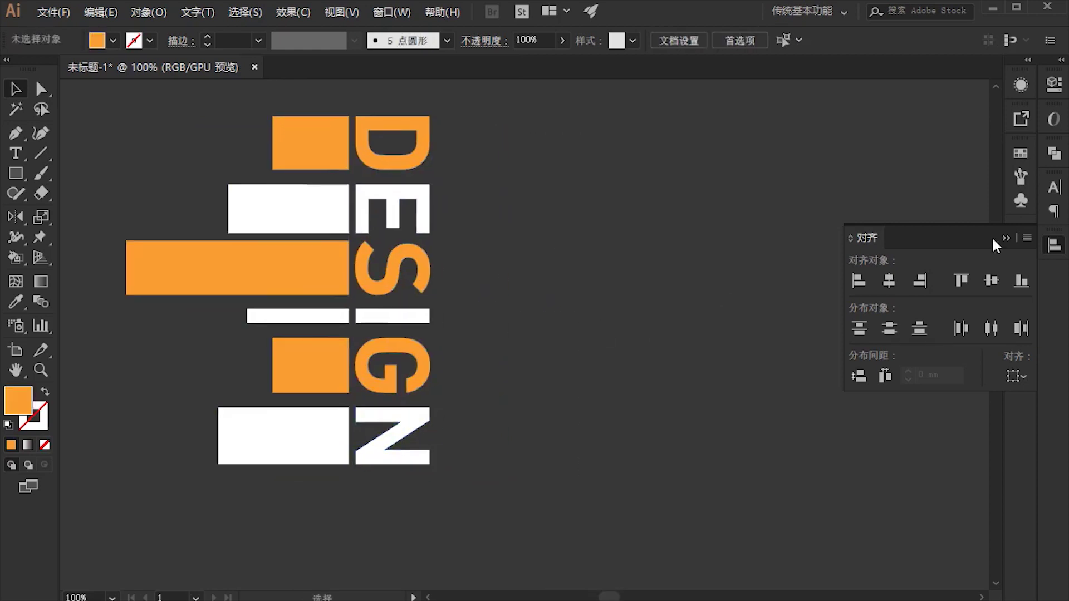
{"action": "left_click", "coordinate": [1054, 243]}
Save the DESIGN letters as a new static symbol in the Symbols panel.
{"action": "left_click", "coordinate": [1019, 200]}
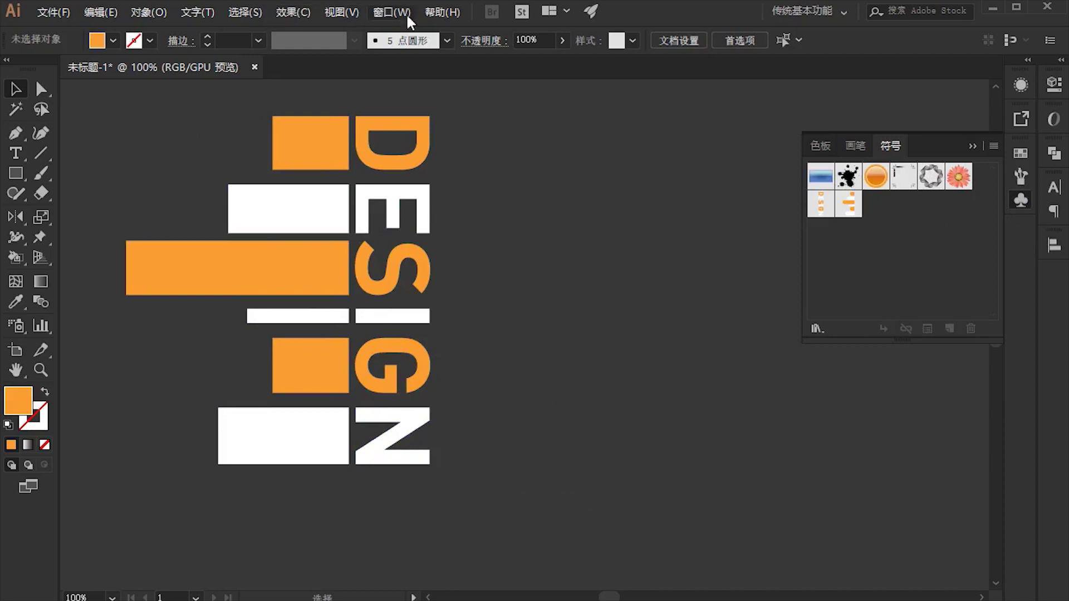
{"action": "left_click", "coordinate": [392, 11]}
{"action": "left_click", "coordinate": [787, 414]}
{"action": "left_click_drag", "start_coordinate": [423, 211], "coordinate": [930, 215]}
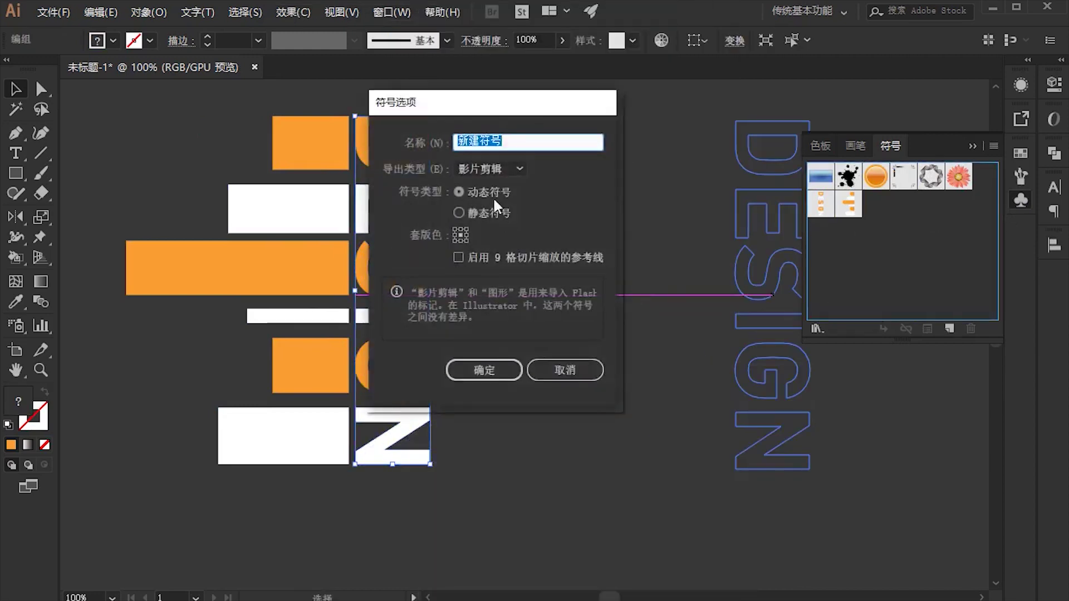
{"action": "left_click", "coordinate": [472, 210]}
{"action": "left_click", "coordinate": [482, 368]}
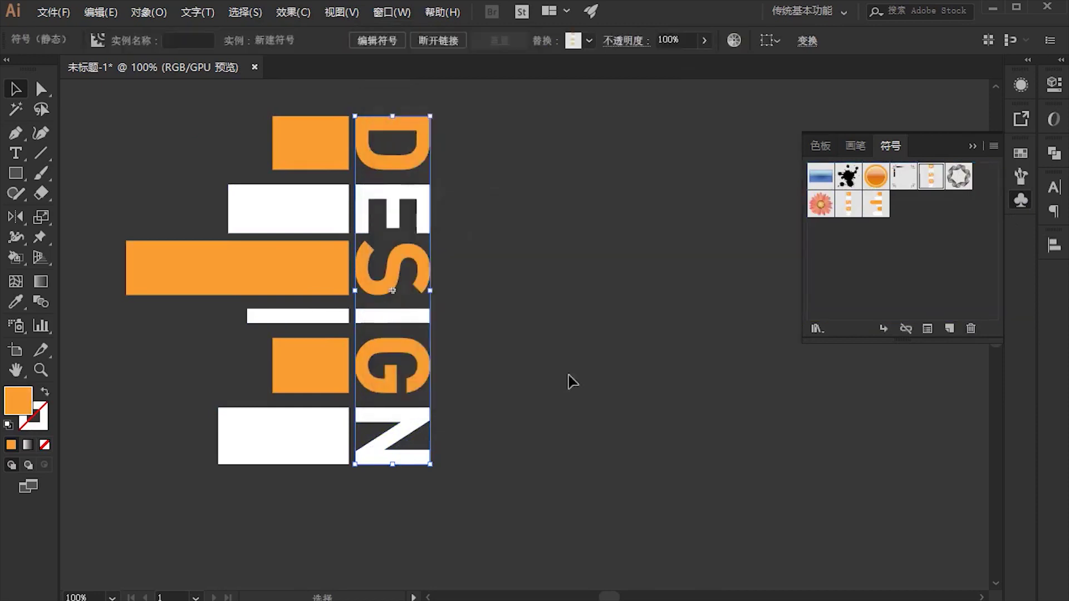
Save the six bars as a second static symbol.
{"action": "left_click_drag", "start_coordinate": [334, 279], "coordinate": [730, 315]}
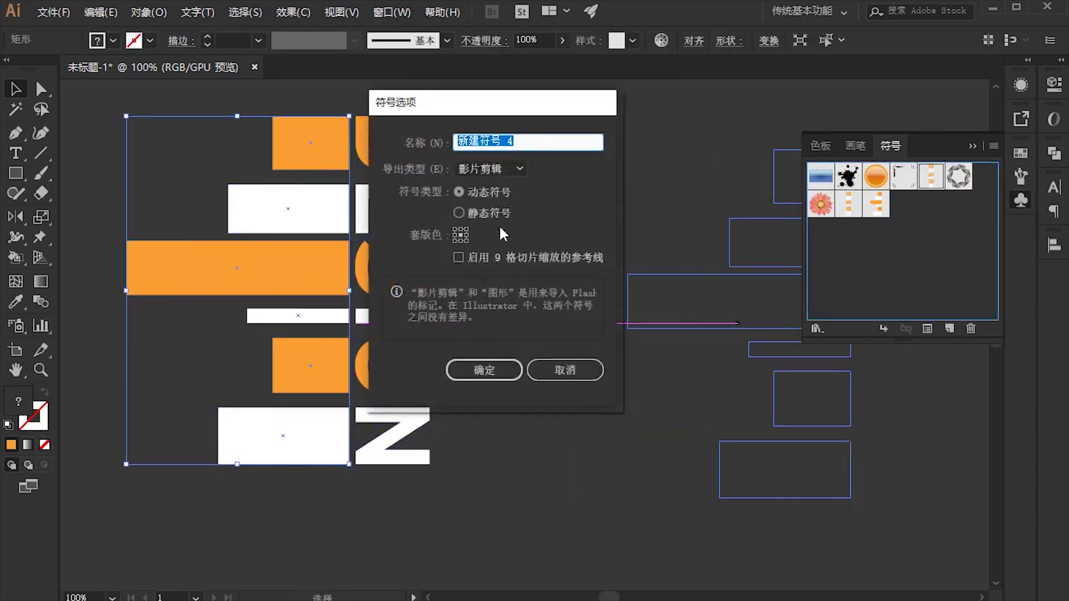
{"action": "left_click", "coordinate": [480, 213]}
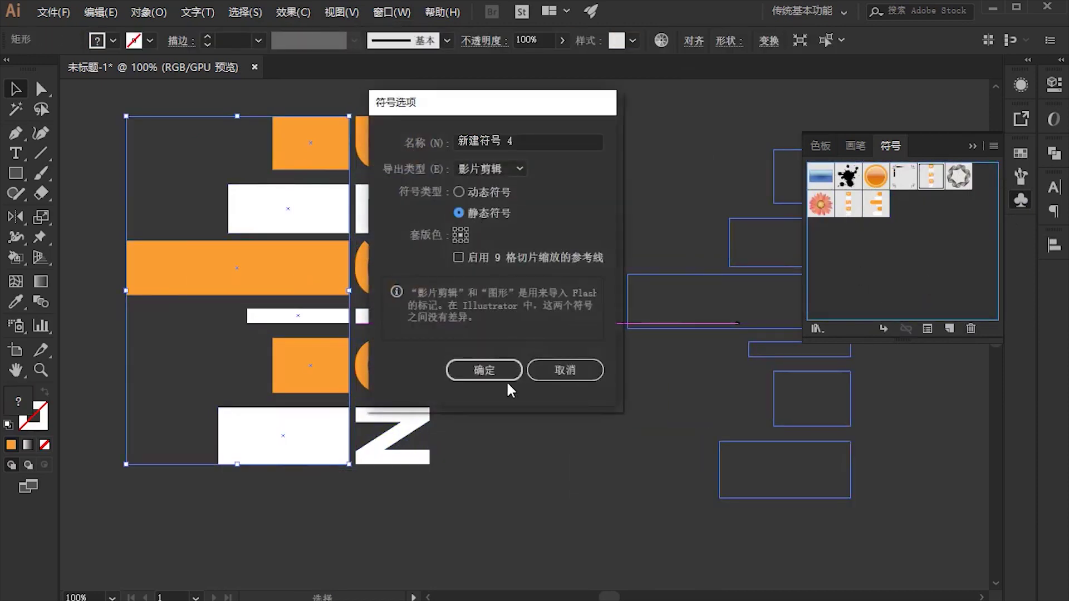
{"action": "left_click", "coordinate": [489, 370]}
{"action": "left_click", "coordinate": [557, 359]}
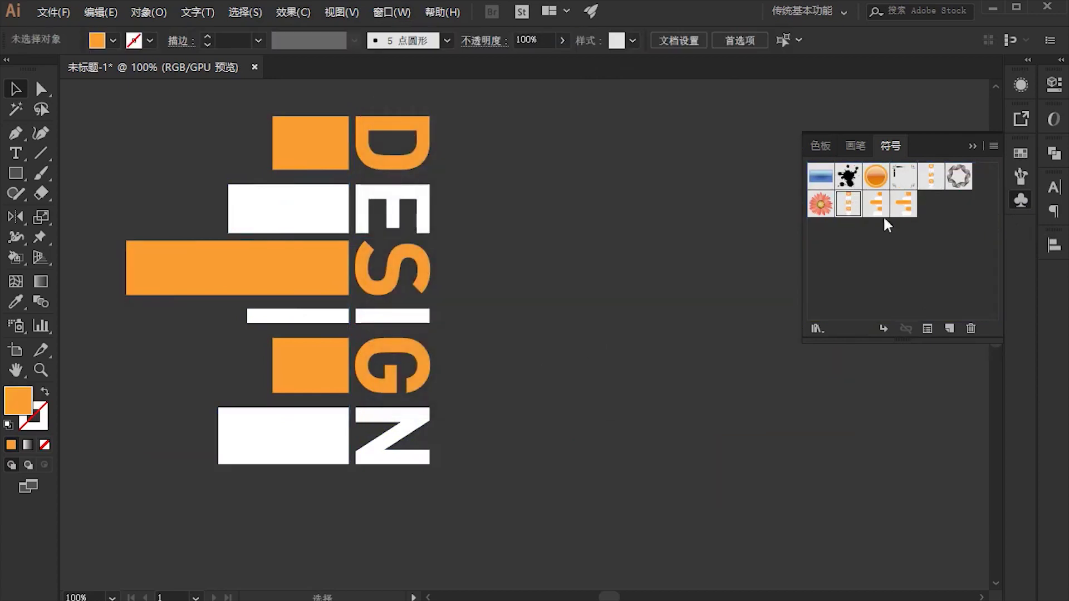
Delete the unused duplicate symbol, undoing the accidental deletion of the bars.
{"action": "left_click", "coordinate": [904, 214]}
{"action": "left_click", "coordinate": [969, 327]}
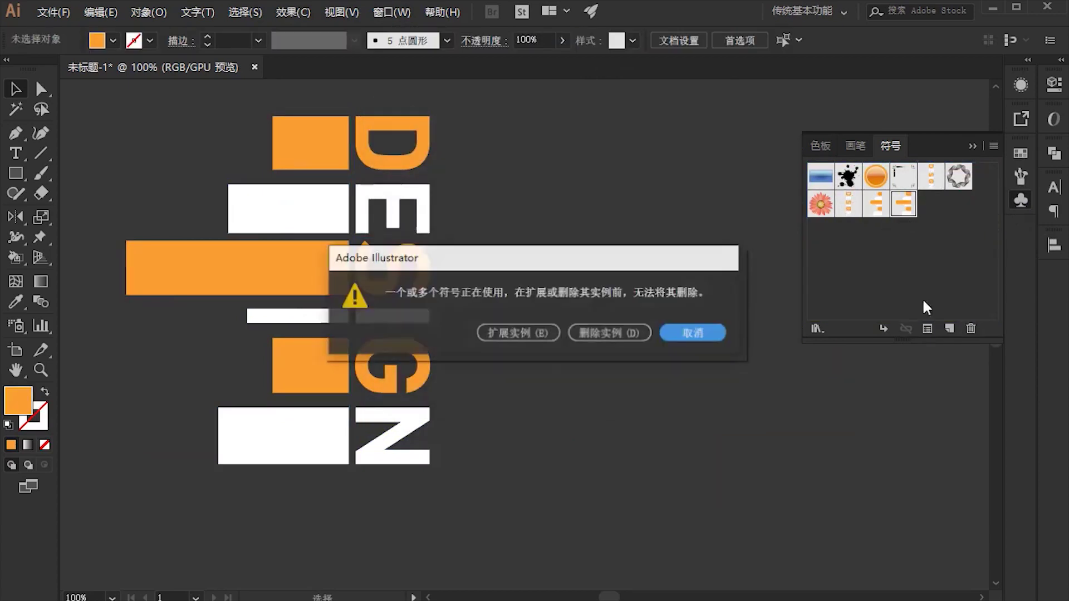
{"action": "left_click", "coordinate": [617, 335]}
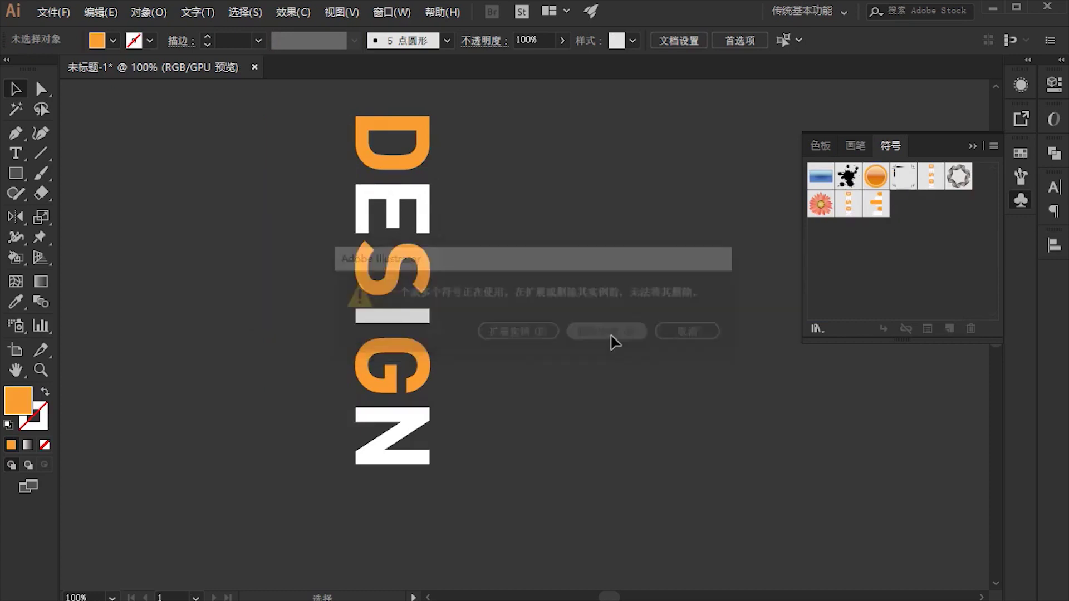
{"action": "key", "text": "ctrl+z"}
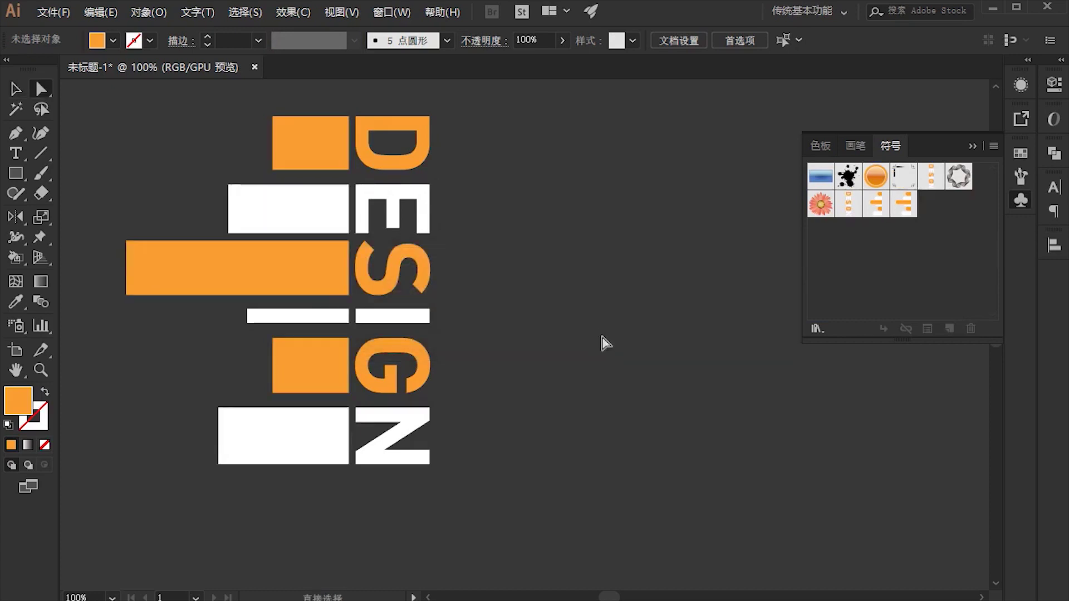
{"action": "left_click", "coordinate": [971, 329]}
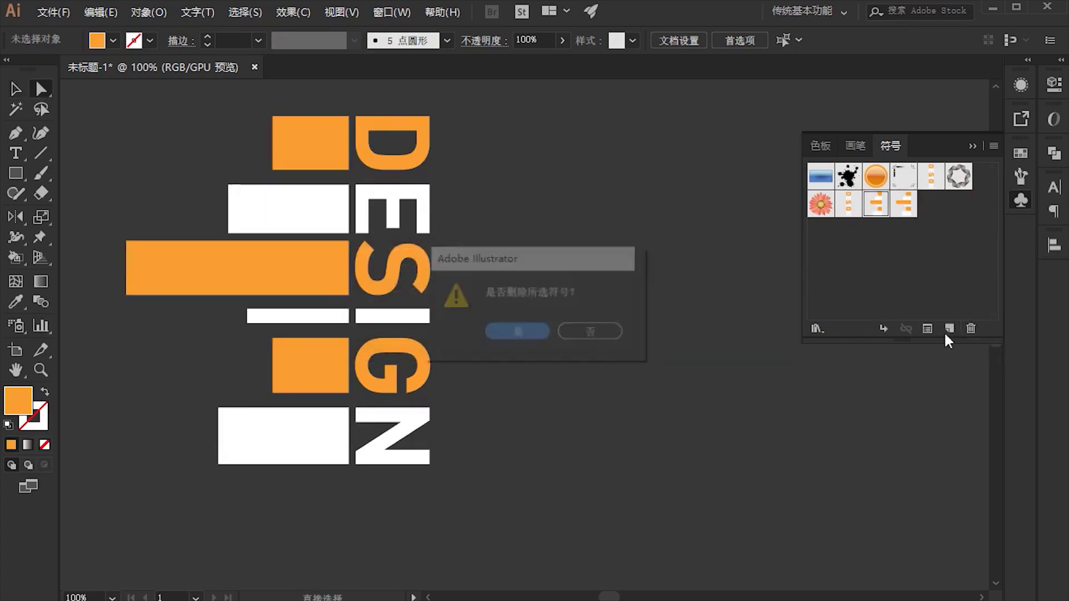
{"action": "left_click", "coordinate": [533, 333]}
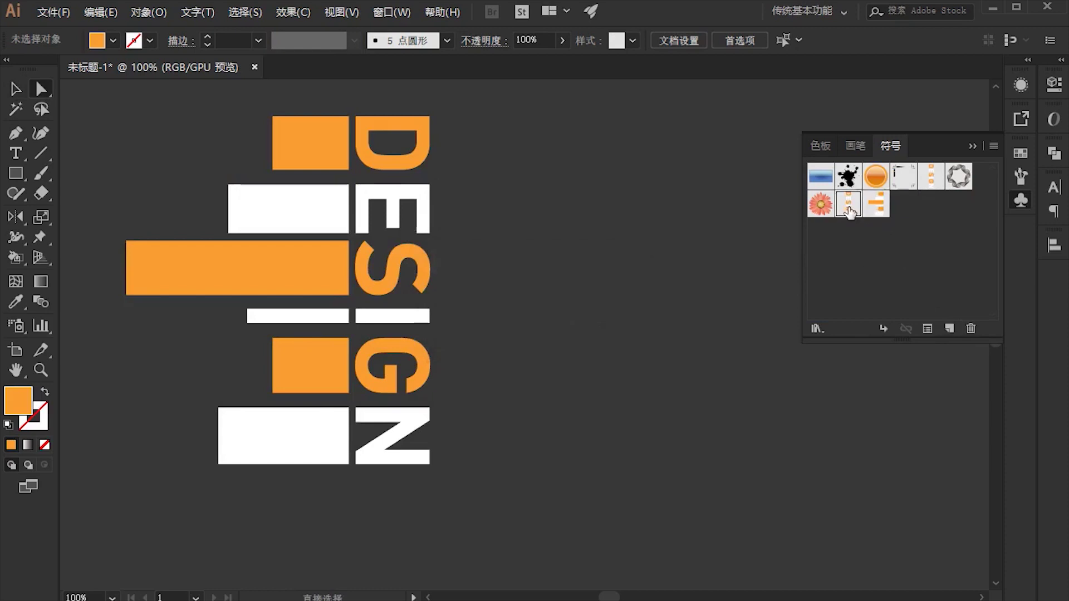
Draw a long 45° line below-right of the lettering with the Line Segment tool.
{"action": "key", "text": "ctrl+minus"}
{"action": "key", "text": "ctrl+minus"}
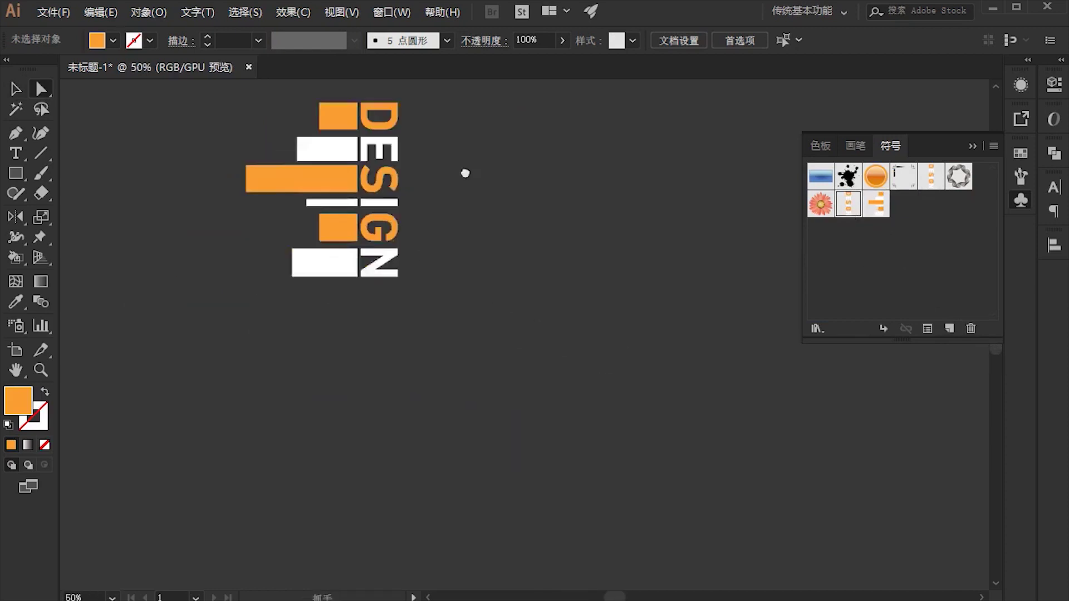
{"action": "scroll", "coordinate": [278, 184], "scroll_direction": "down", "scroll_amount": 1}
{"action": "left_click_drag", "start_coordinate": [41, 153], "coordinate": [139, 153]}
{"action": "key", "text": "ctrl+plus"}
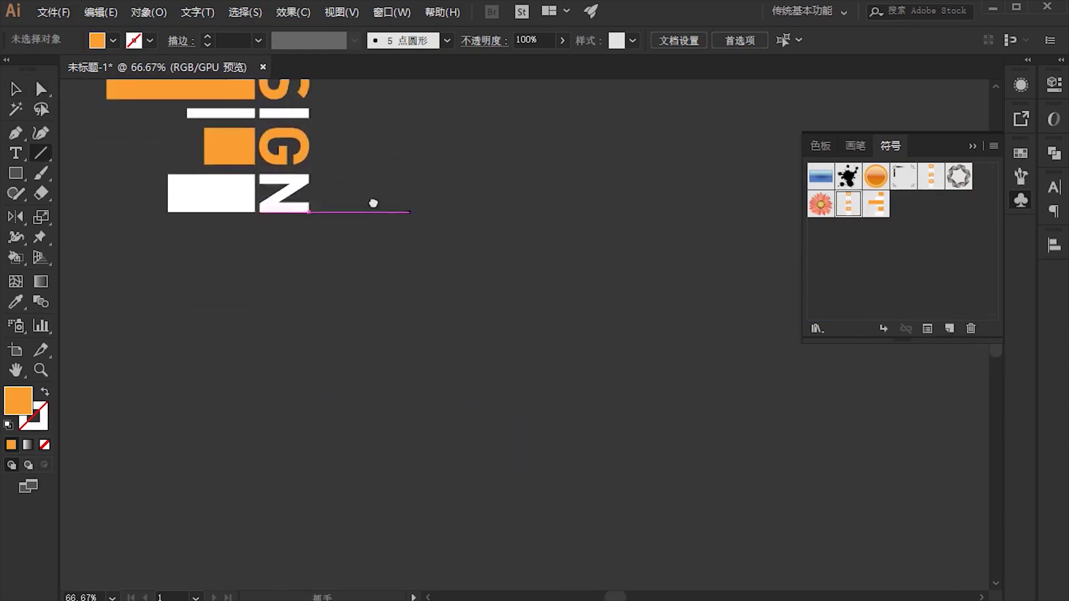
{"action": "scroll", "coordinate": [307, 306], "scroll_direction": "right", "scroll_amount": 1}
{"action": "mouse_move", "coordinate": [248, 415]}
{"action": "left_mouse_down"}
{"action": "mouse_move", "coordinate": [543, 217]}
{"action": "mouse_move", "coordinate": [524, 246]}
{"action": "mouse_move", "coordinate": [571, 231]}
{"action": "left_mouse_up"}
Set the diagonal line's stroke colour to white.
{"action": "scroll", "coordinate": [234, 167], "scroll_direction": "up", "scroll_amount": 1}
{"action": "scroll", "coordinate": [234, 167], "scroll_direction": "left", "scroll_amount": 1}
{"action": "left_click", "coordinate": [33, 417]}
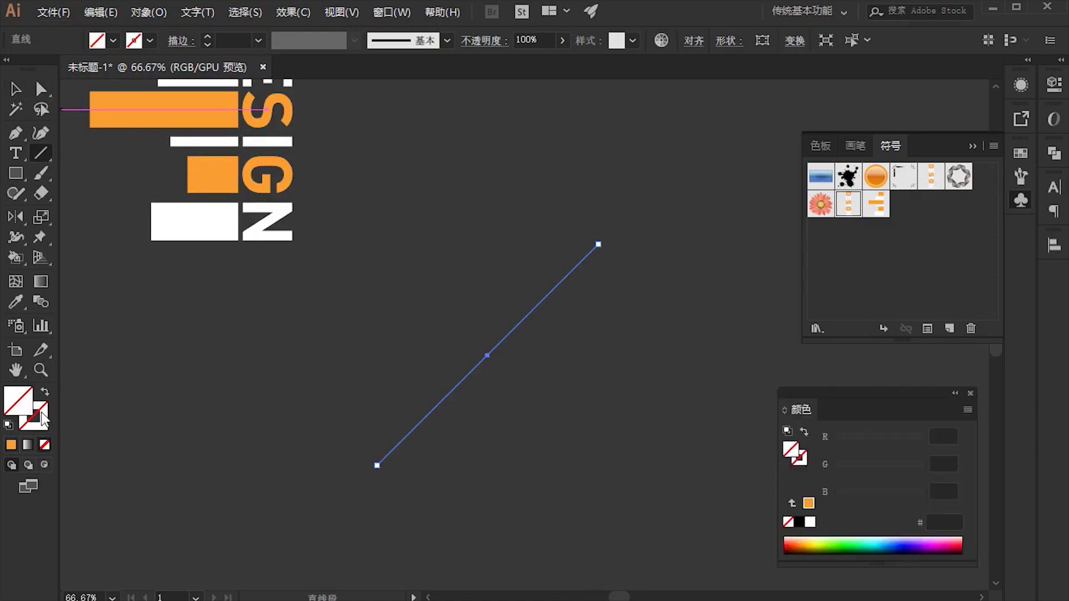
{"action": "double_click", "coordinate": [34, 417]}
{"action": "left_click_drag", "start_coordinate": [241, 313], "coordinate": [133, 153]}
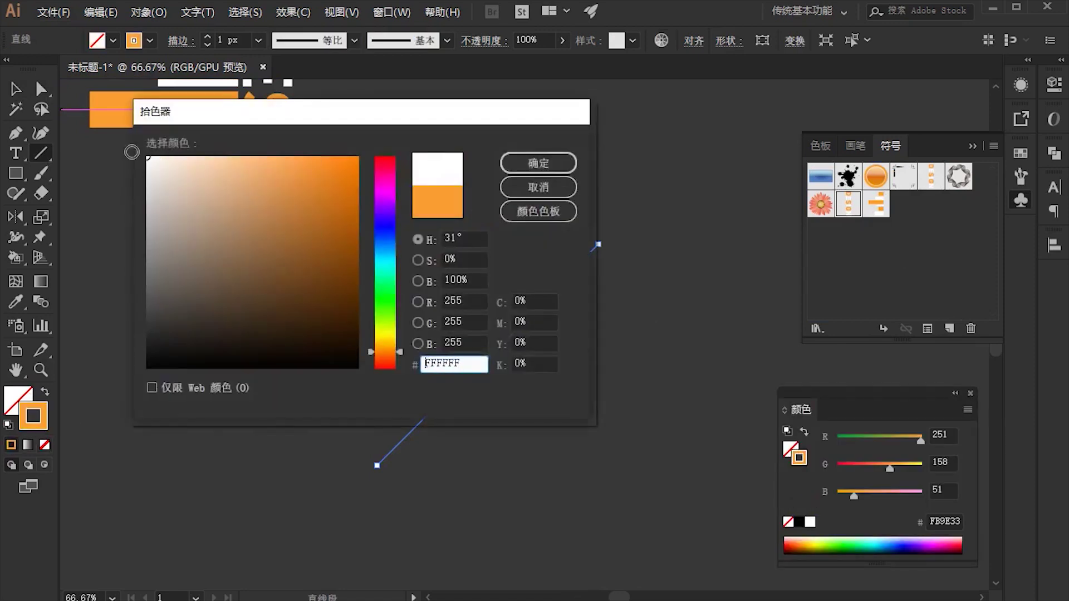
{"action": "left_click", "coordinate": [532, 163]}
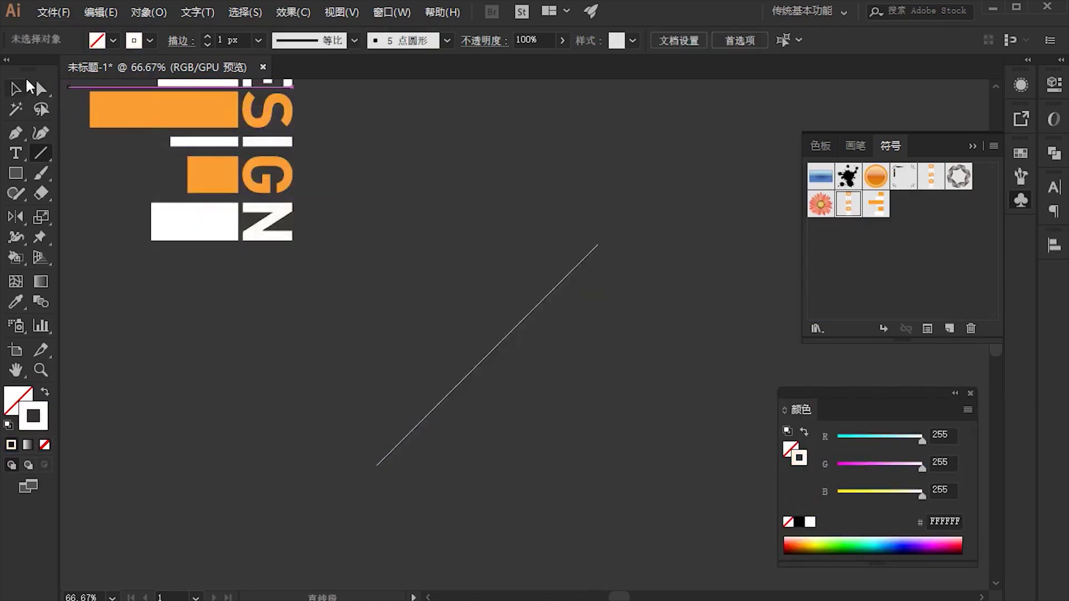
{"action": "key", "text": "v"}
Select the white line, centre it in view and open the Effect menu.
{"action": "scroll", "coordinate": [396, 261], "scroll_direction": "up", "scroll_amount": 1}
{"action": "scroll", "coordinate": [396, 262], "scroll_direction": "right", "scroll_amount": 1}
{"action": "left_click_drag", "start_coordinate": [397, 253], "coordinate": [551, 426]}
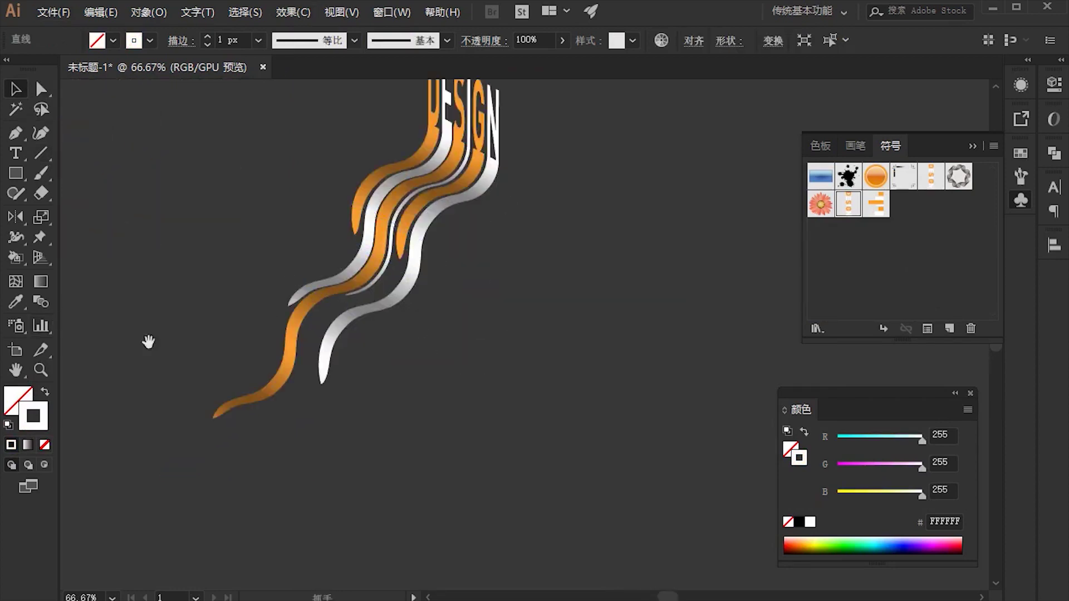
{"action": "left_click_drag", "start_coordinate": [396, 351], "coordinate": [448, 334]}
{"action": "left_click", "coordinate": [293, 12]}
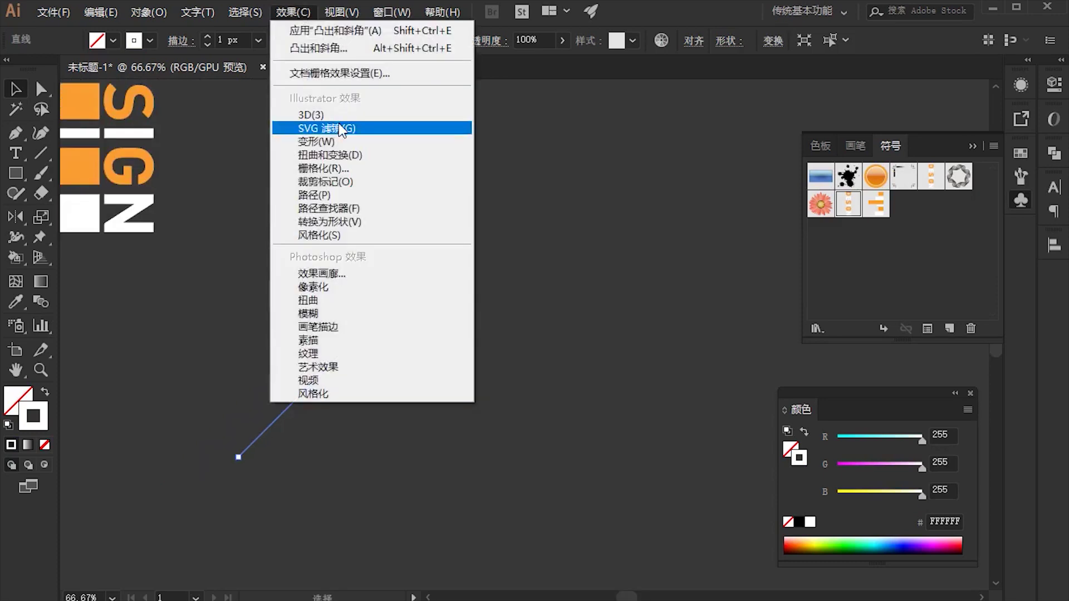
{"action": "mouse_move", "coordinate": [329, 155]}
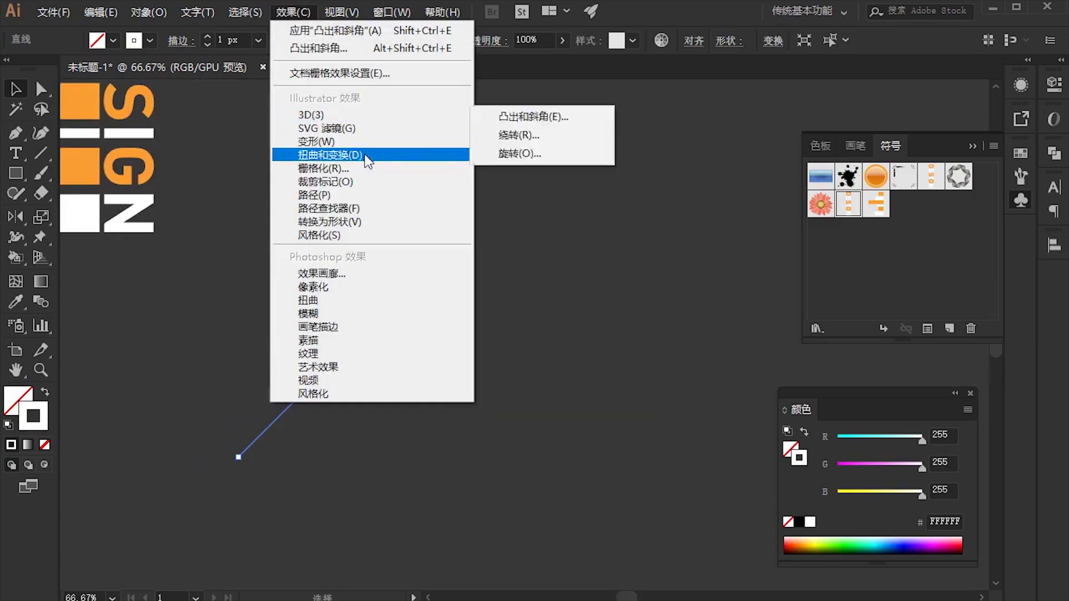
Apply a Zig Zag effect with Smooth points, 10 mm size and 4 ridges per segment.
{"action": "left_click", "coordinate": [546, 232]}
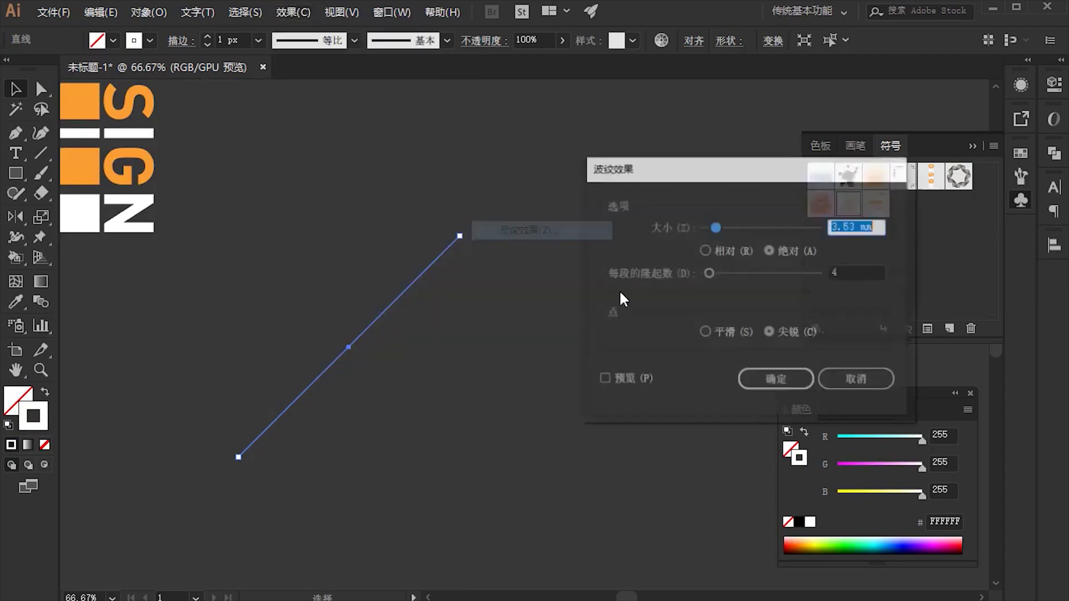
{"action": "left_click", "coordinate": [603, 379]}
{"action": "left_click_drag", "start_coordinate": [711, 178], "coordinate": [651, 195]}
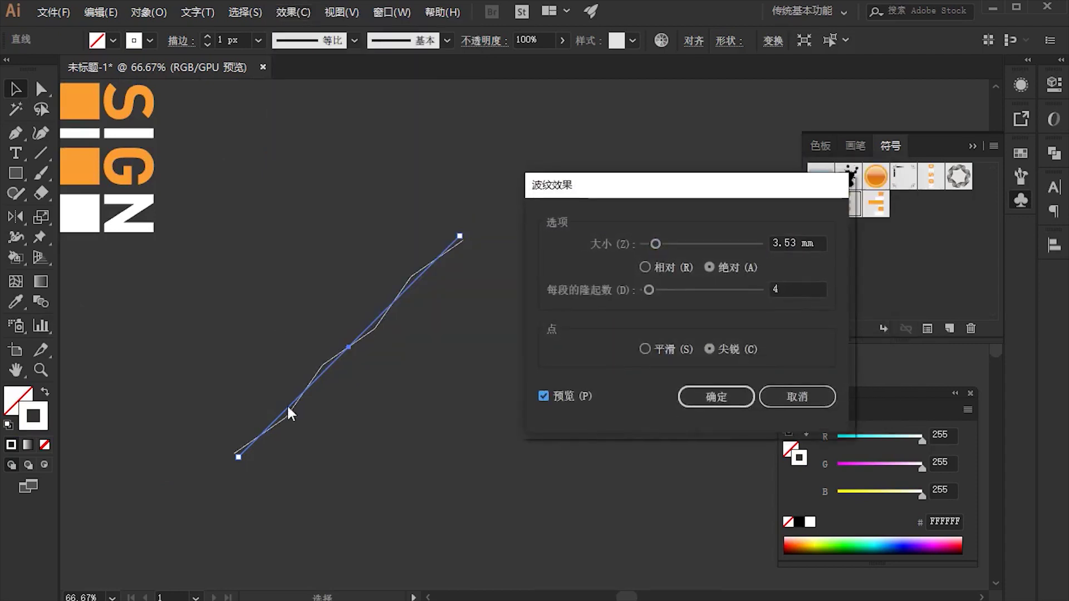
{"action": "left_click", "coordinate": [790, 243]}
{"action": "type", "text": "8"}
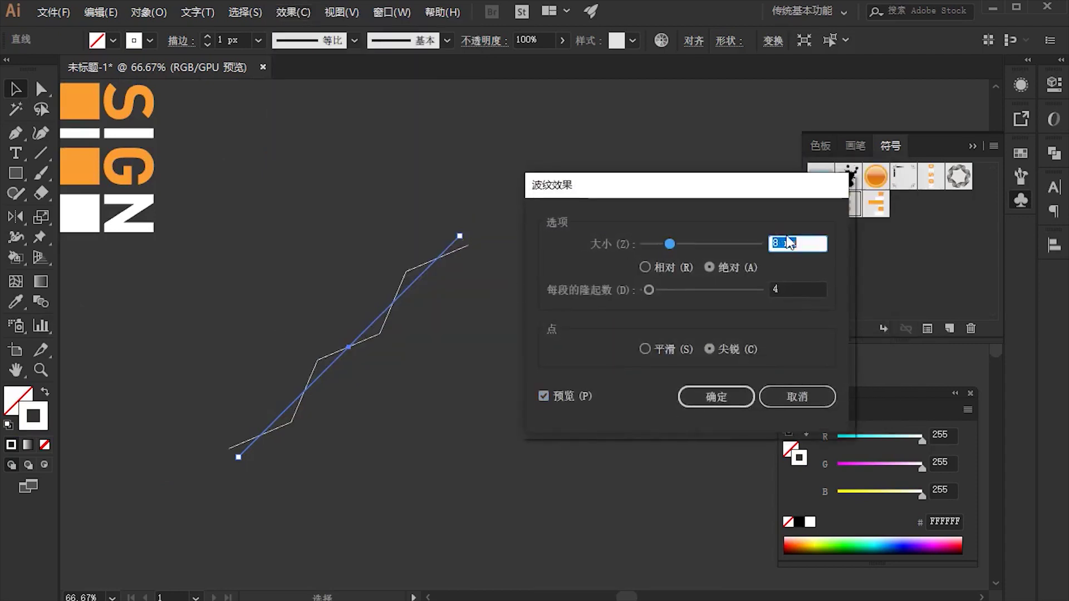
{"action": "key", "text": "Up"}
{"action": "key", "text": "Up"}
{"action": "key", "text": "Up"}
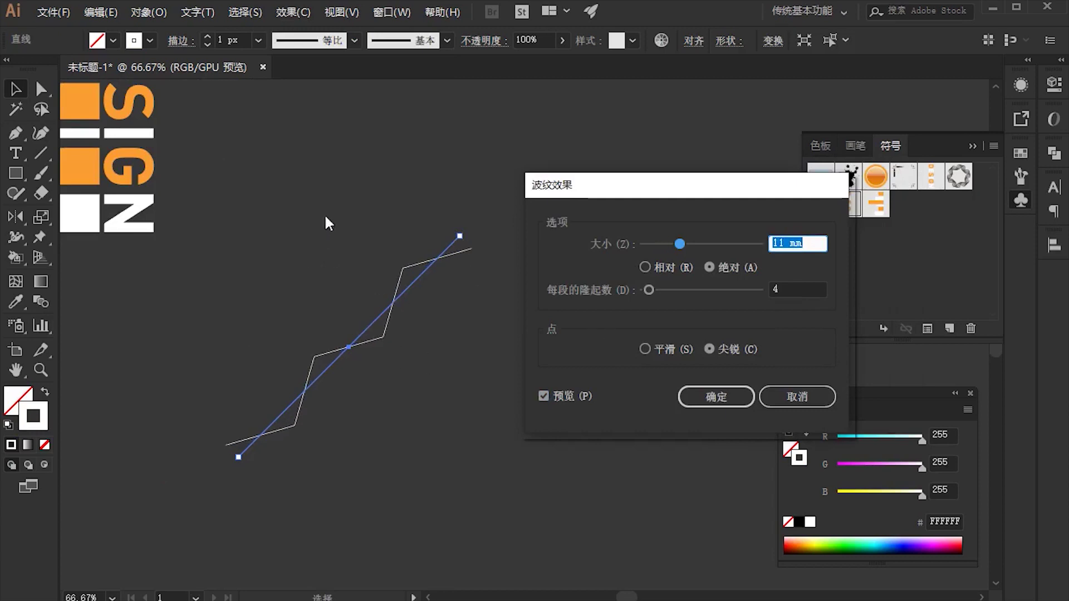
{"action": "left_click", "coordinate": [650, 348]}
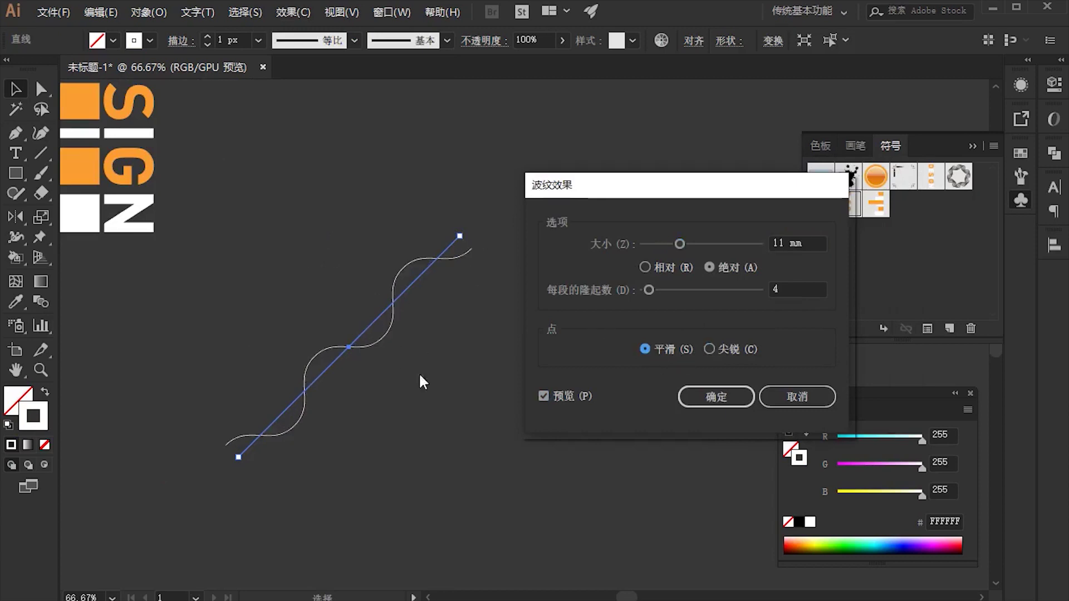
{"action": "left_click", "coordinate": [788, 243]}
{"action": "key", "text": "Down"}
{"action": "key", "text": "Down"}
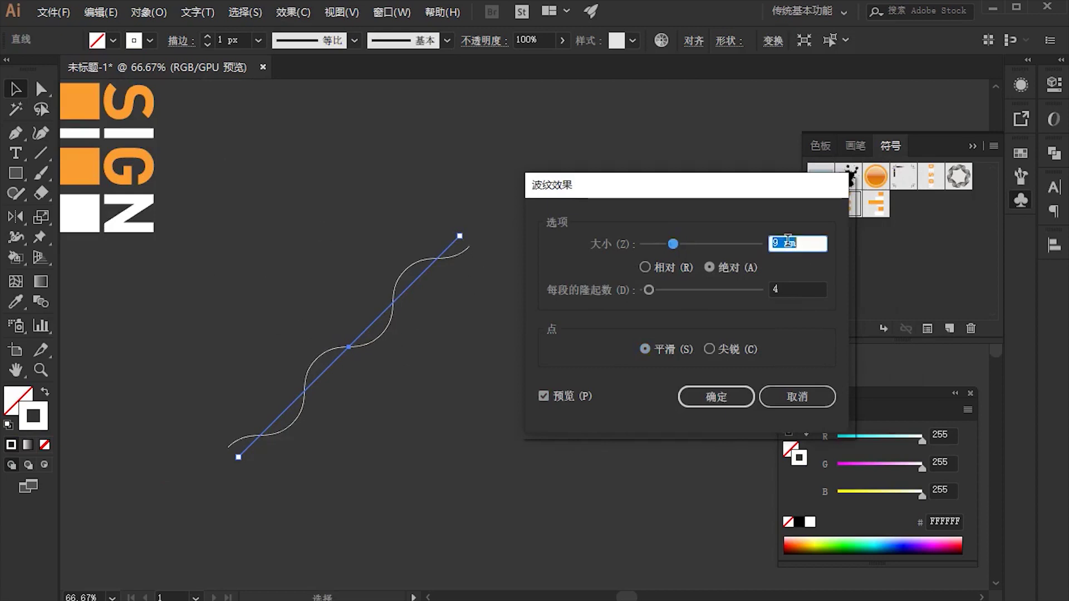
{"action": "key", "text": "Up"}
{"action": "key", "text": "Up"}
{"action": "key", "text": "Up"}
{"action": "key", "text": "Up"}
{"action": "key", "text": "Up"}
{"action": "key", "text": "Up"}
{"action": "key", "text": "Up"}
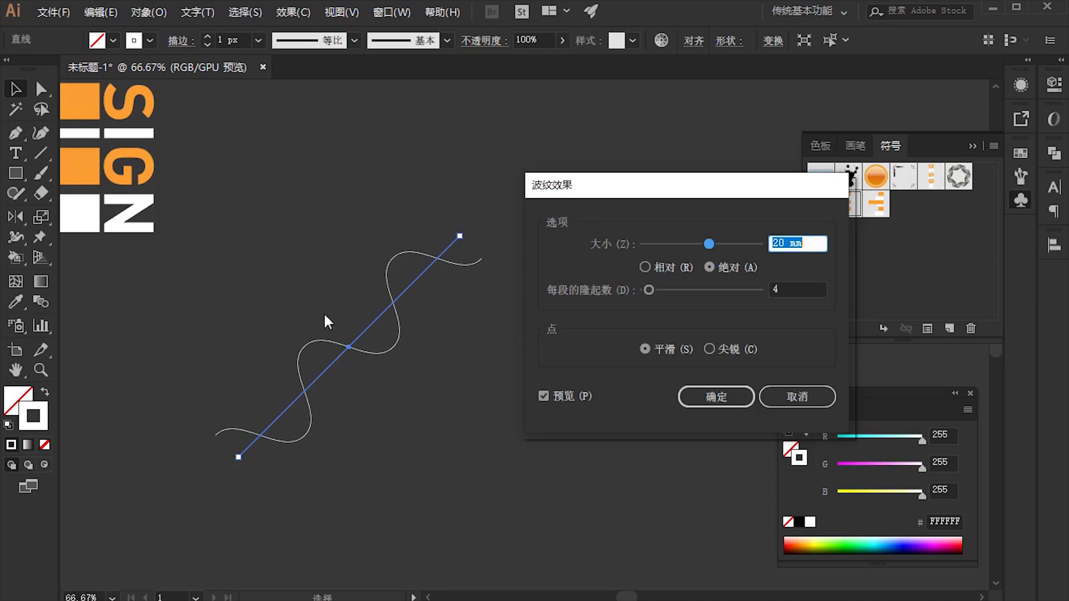
{"action": "key", "text": "Down"}
{"action": "key", "text": "Down"}
{"action": "key", "text": "Down"}
{"action": "key", "text": "Down"}
{"action": "key", "text": "Down"}
{"action": "key", "text": "Down"}
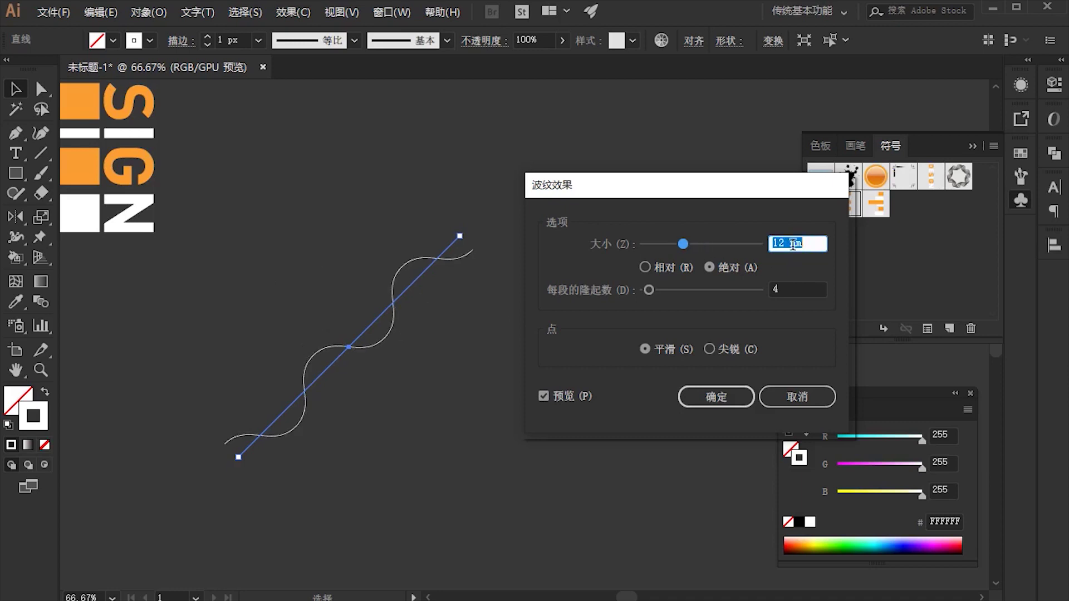
{"action": "key", "text": "Down"}
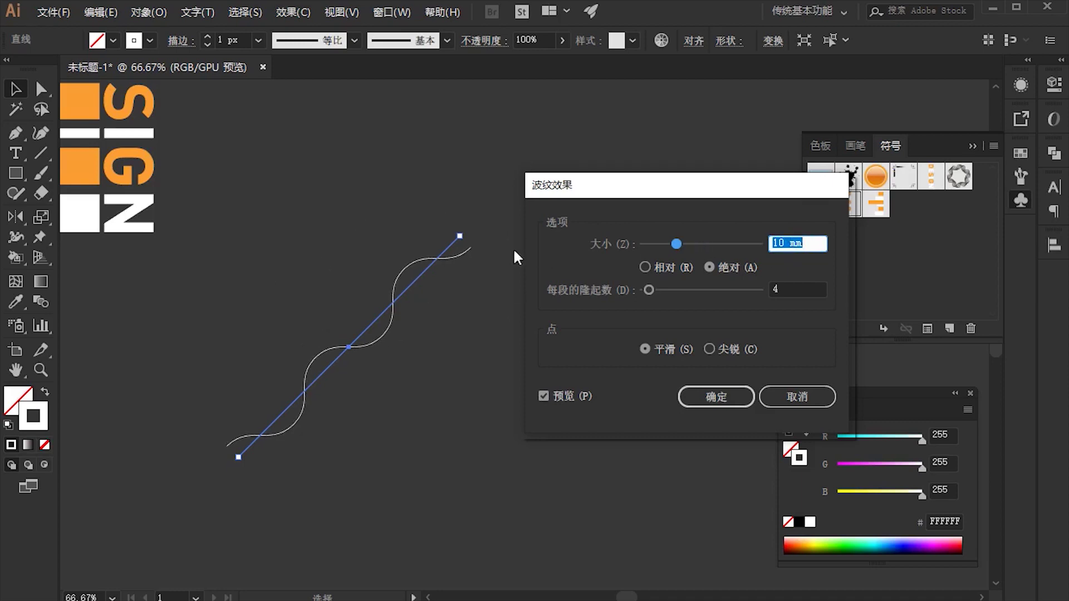
{"action": "left_click", "coordinate": [715, 396]}
Select the wave and expand its appearance into an editable path.
{"action": "left_click", "coordinate": [429, 393]}
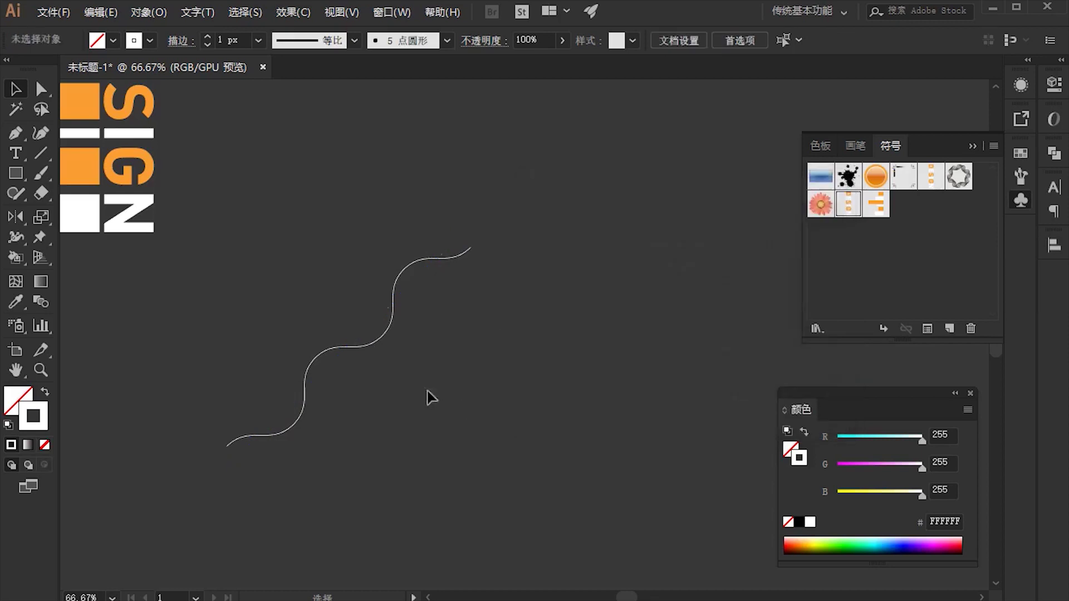
{"action": "key", "text": "ctrl+1"}
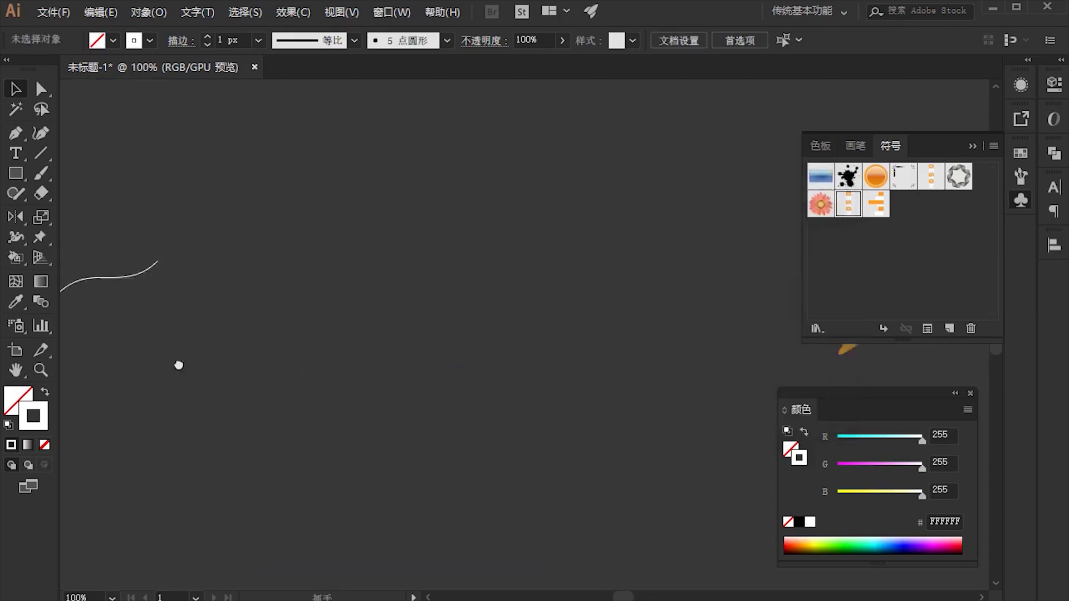
{"action": "key", "text": "ctrl+minus"}
{"action": "left_click_drag", "start_coordinate": [544, 331], "coordinate": [318, 403]}
{"action": "left_click_drag", "start_coordinate": [619, 177], "coordinate": [602, 307]}
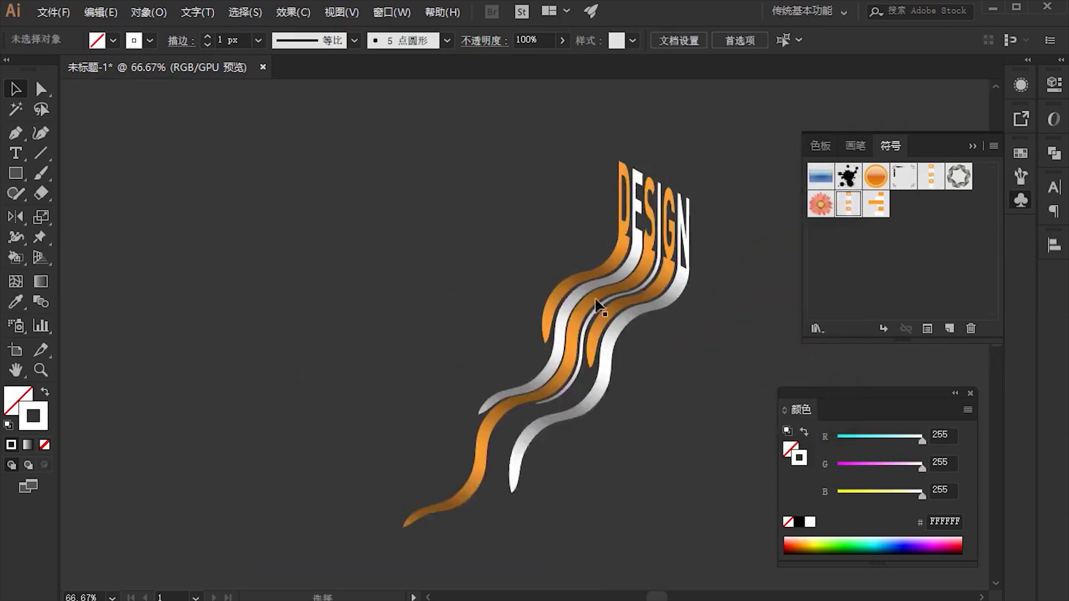
{"action": "left_click_drag", "start_coordinate": [266, 454], "coordinate": [489, 232]}
{"action": "scroll", "coordinate": [401, 320], "scroll_direction": "up", "scroll_amount": 1}
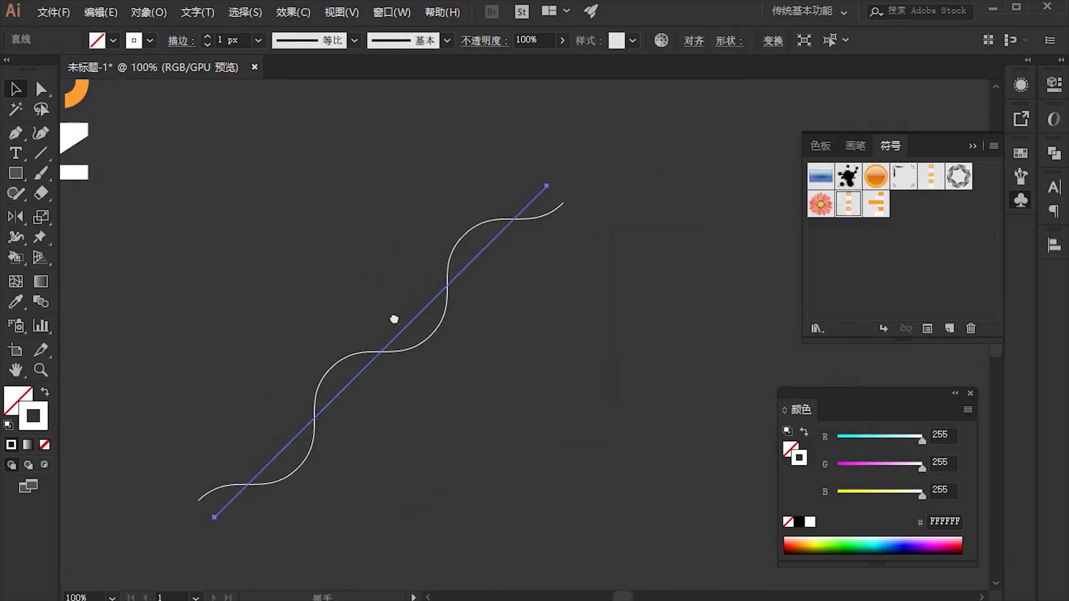
{"action": "left_click", "coordinate": [146, 12]}
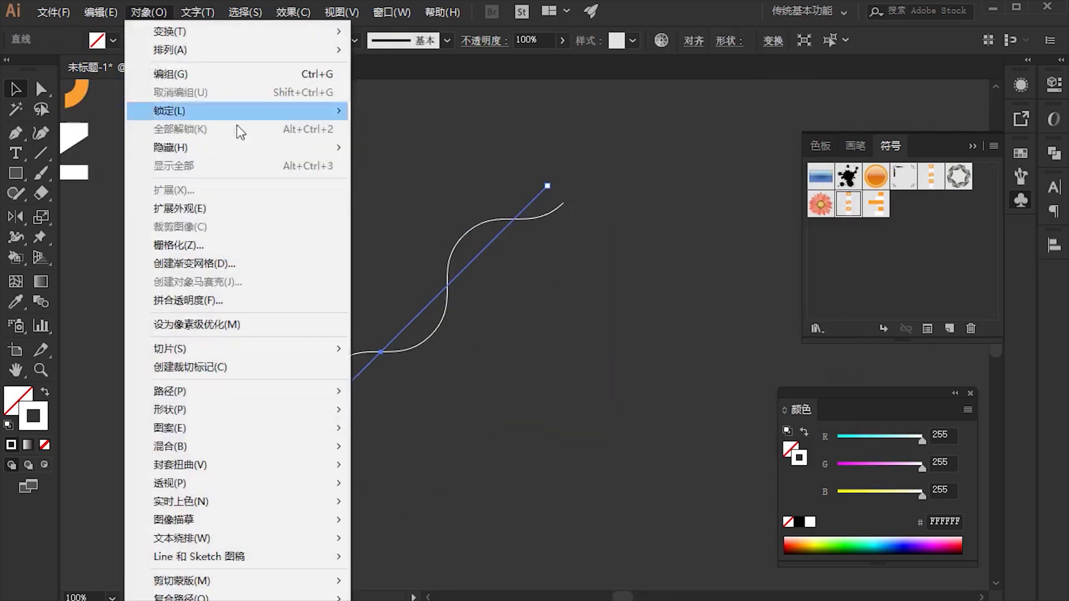
{"action": "left_click", "coordinate": [234, 215]}
Pick up the wave's upper endpoint with the Pen tool, undoing an unwanted curve handle.
{"action": "scroll", "coordinate": [346, 286], "scroll_direction": "up", "scroll_amount": 1}
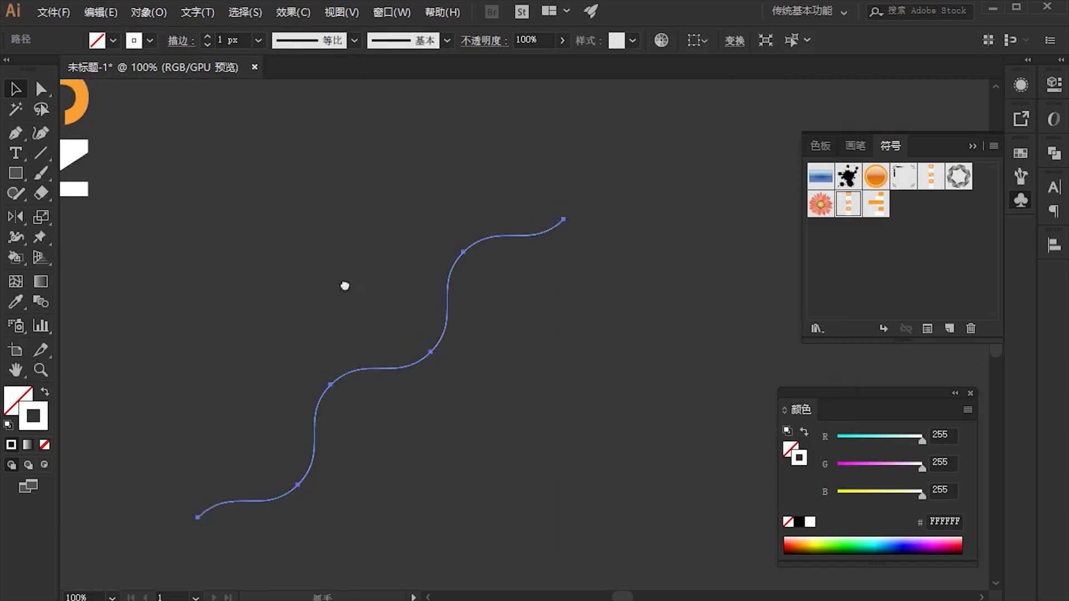
{"action": "left_click", "coordinate": [15, 134]}
{"action": "scroll", "coordinate": [439, 298], "scroll_direction": "up", "scroll_amount": 5}
{"action": "scroll", "coordinate": [439, 298], "scroll_direction": "right", "scroll_amount": 4}
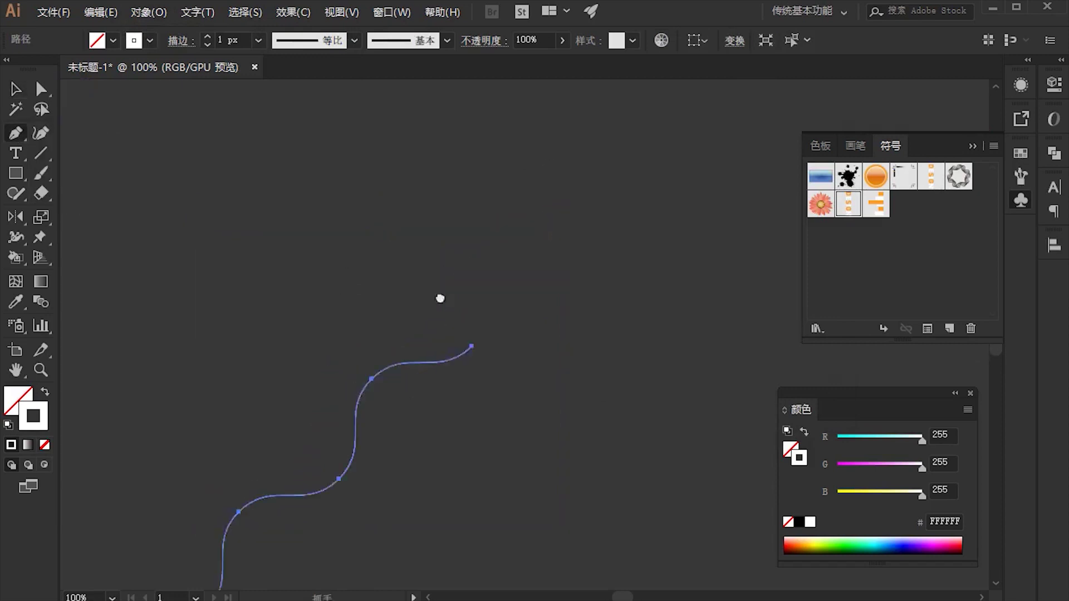
{"action": "left_click", "coordinate": [444, 382]}
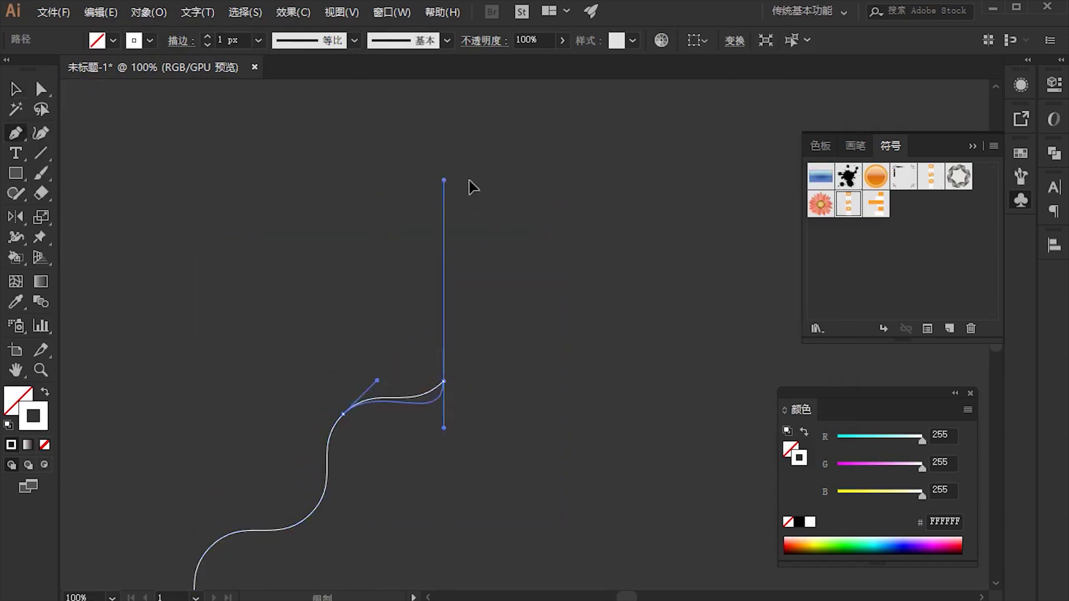
{"action": "scroll", "coordinate": [474, 337], "scroll_direction": "up", "scroll_amount": 1}
{"action": "left_click", "coordinate": [551, 359], "text": "ctrl"}
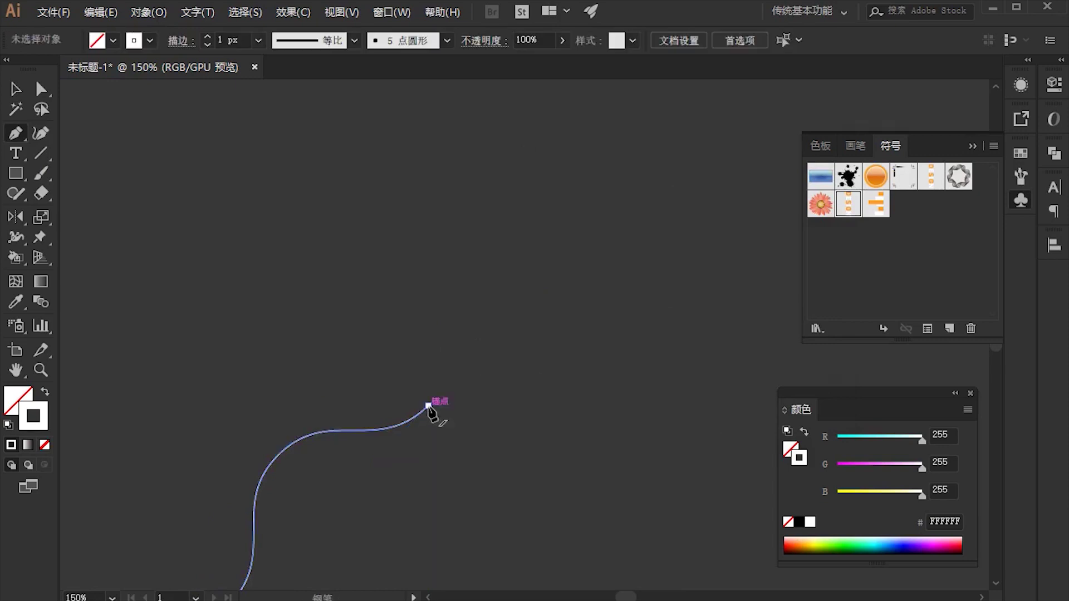
{"action": "scroll", "coordinate": [629, 353], "scroll_direction": "down", "scroll_amount": 3}
{"action": "scroll", "coordinate": [629, 354], "scroll_direction": "left", "scroll_amount": 1}
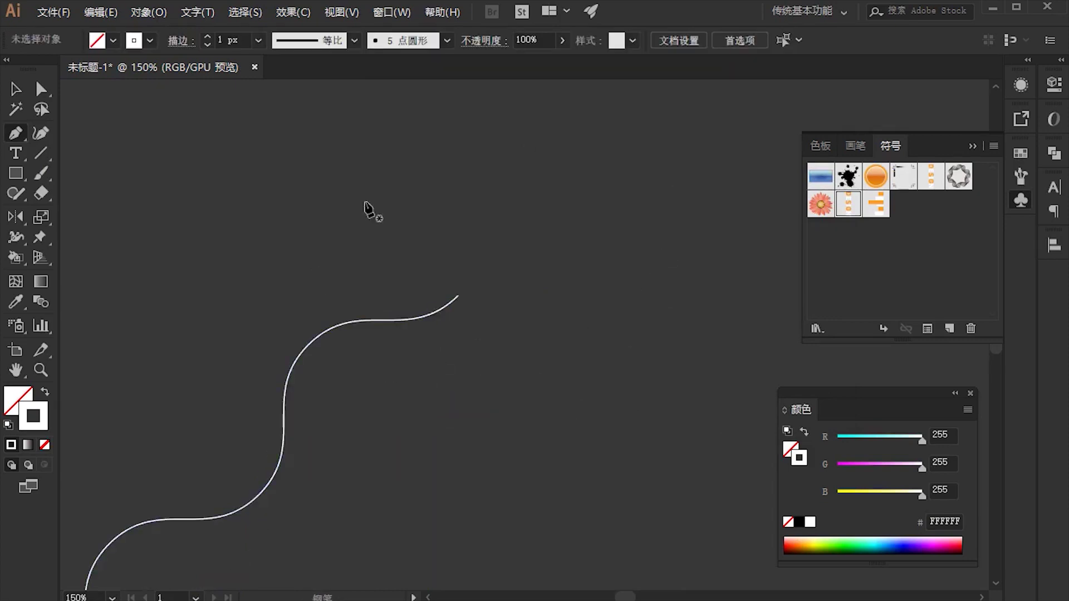
{"action": "left_click", "coordinate": [388, 322], "text": "ctrl"}
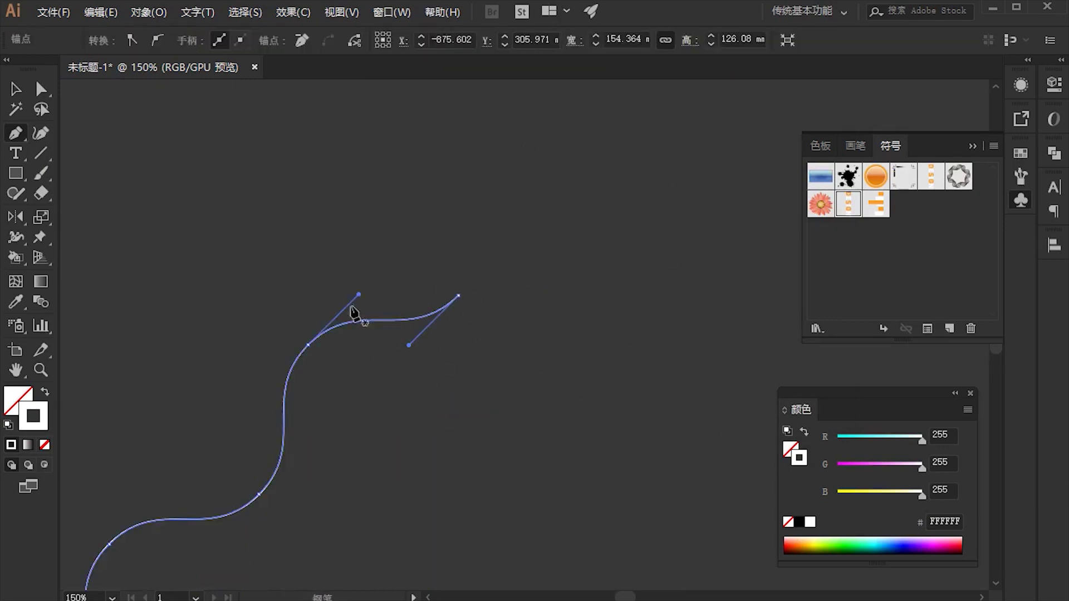
{"action": "mouse_move", "coordinate": [458, 295]}
{"action": "left_mouse_down"}
{"action": "mouse_move", "coordinate": [478, 190]}
{"action": "mouse_move", "coordinate": [568, 234]}
{"action": "left_mouse_up"}
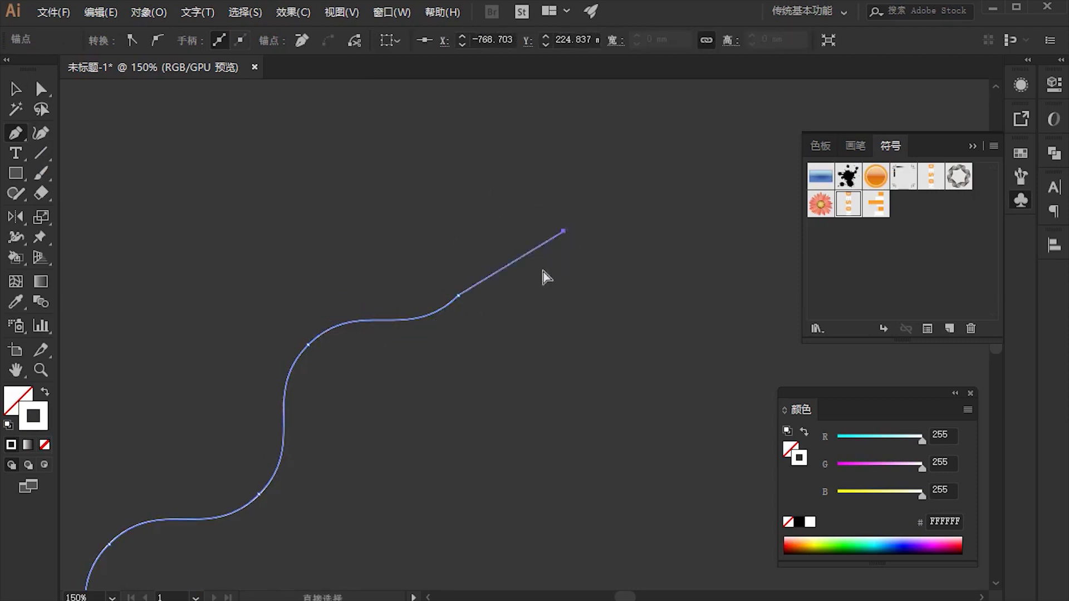
{"action": "key", "text": "ctrl+z"}
Extend the path with a straight vertical segment rising from its upper end.
{"action": "left_click", "coordinate": [634, 312], "text": "ctrl"}
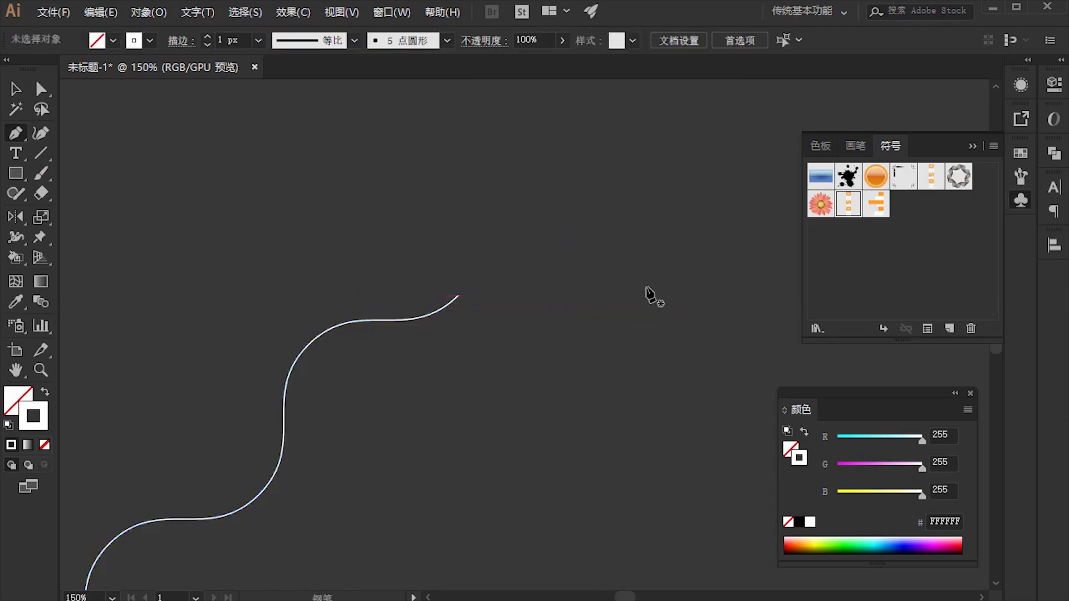
{"action": "scroll", "coordinate": [565, 349], "scroll_direction": "up", "scroll_amount": 3}
{"action": "scroll", "coordinate": [565, 349], "scroll_direction": "left", "scroll_amount": 1}
{"action": "left_click", "coordinate": [497, 398]}
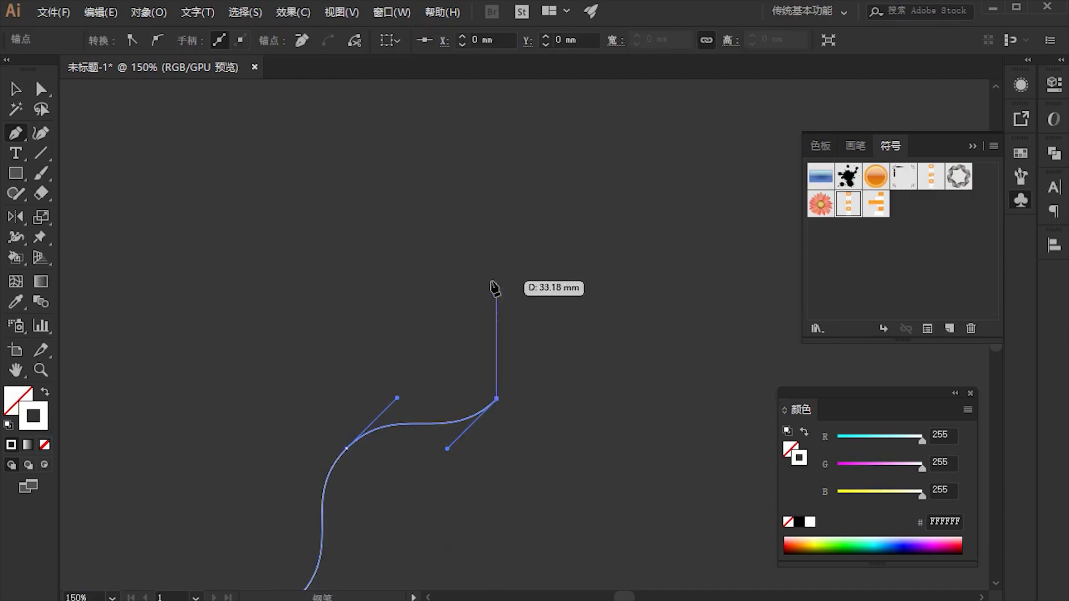
{"action": "left_click", "coordinate": [496, 262]}
{"action": "left_click", "coordinate": [545, 306], "text": "ctrl"}
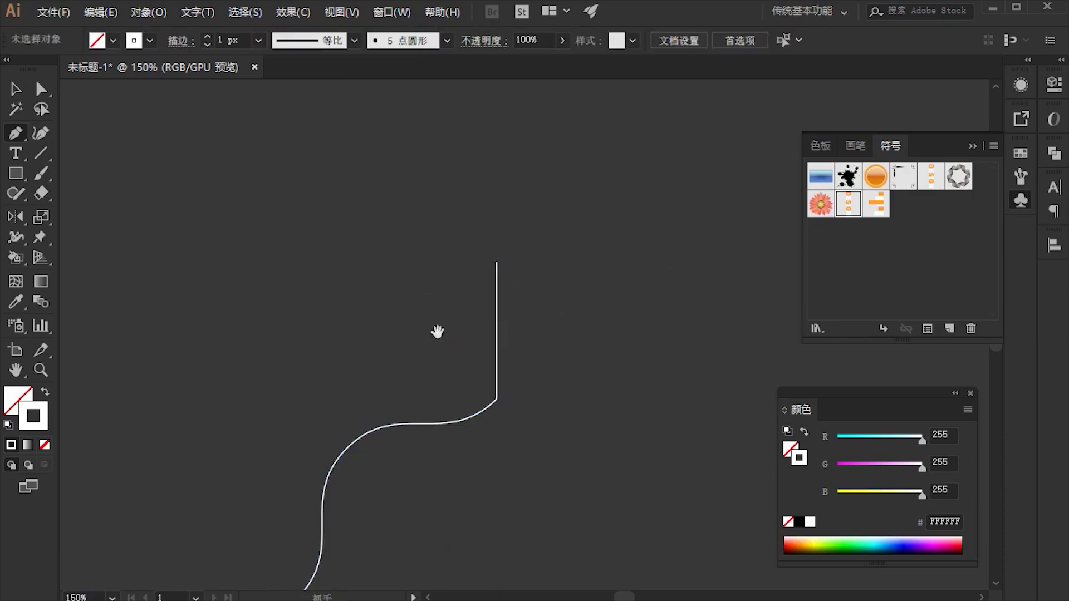
Round the corner between the wave and the vertical segment with Direct Selection.
{"action": "scroll", "coordinate": [438, 332], "scroll_direction": "down", "scroll_amount": 2}
{"action": "scroll", "coordinate": [437, 332], "scroll_direction": "left", "scroll_amount": 1}
{"action": "left_click_drag", "start_coordinate": [41, 94], "coordinate": [82, 86]}
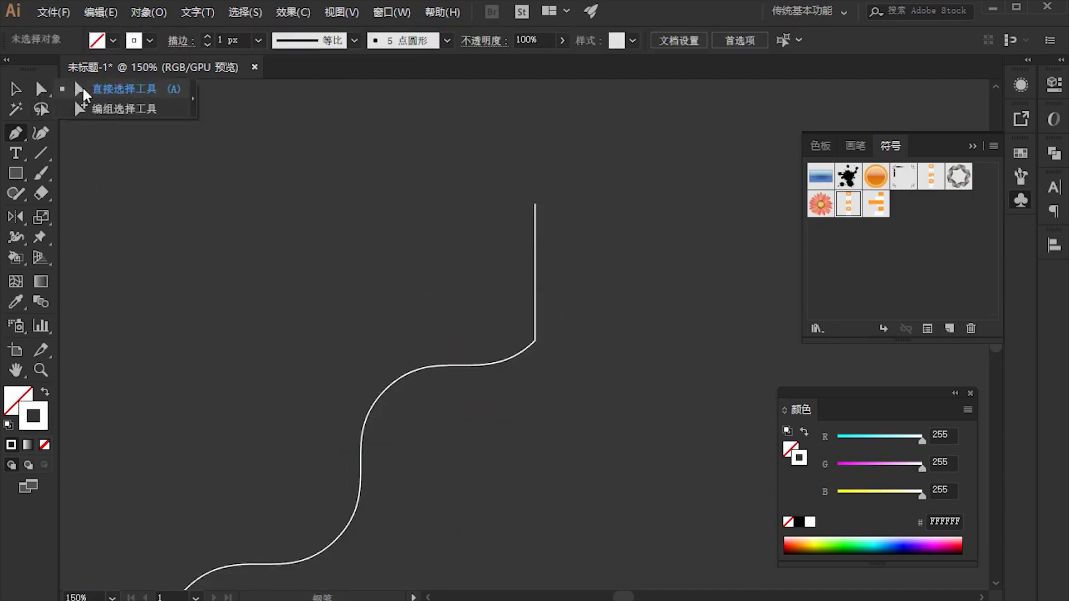
{"action": "left_click", "coordinate": [535, 340]}
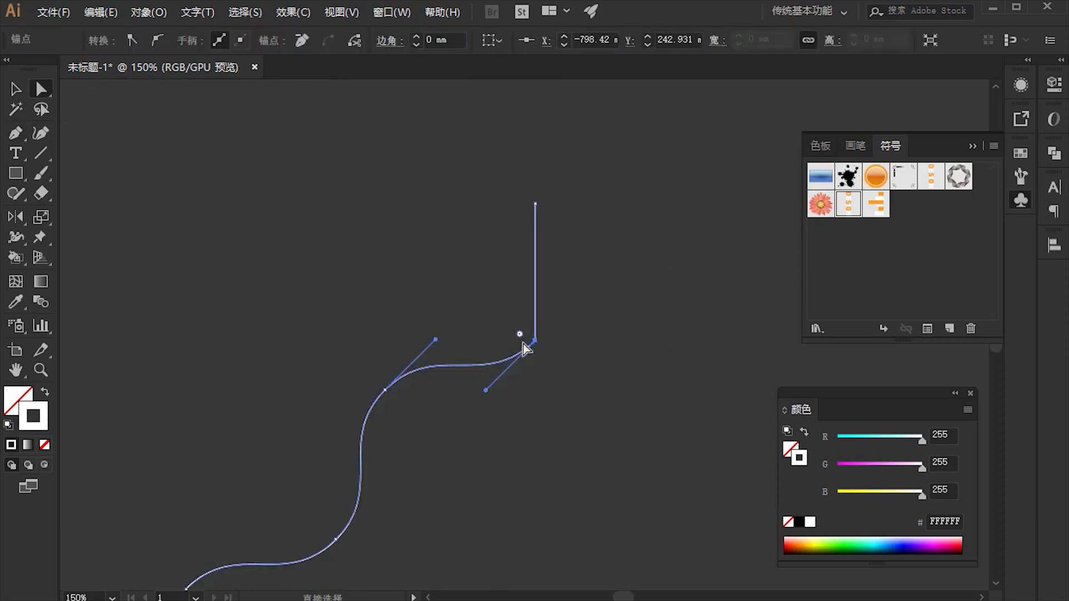
{"action": "left_click_drag", "start_coordinate": [521, 333], "coordinate": [480, 269]}
{"action": "left_click", "coordinate": [480, 272]}
{"action": "key", "text": "ctrl+1"}
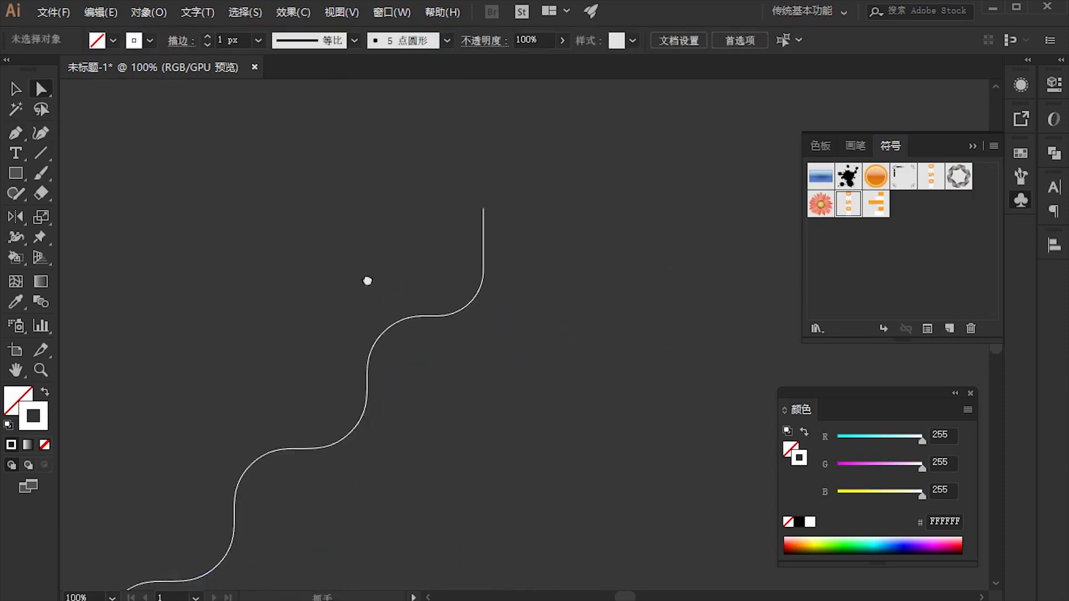
Lengthen the wavy curve by dragging its top end further up and right.
{"action": "key", "text": "ctrl+minus"}
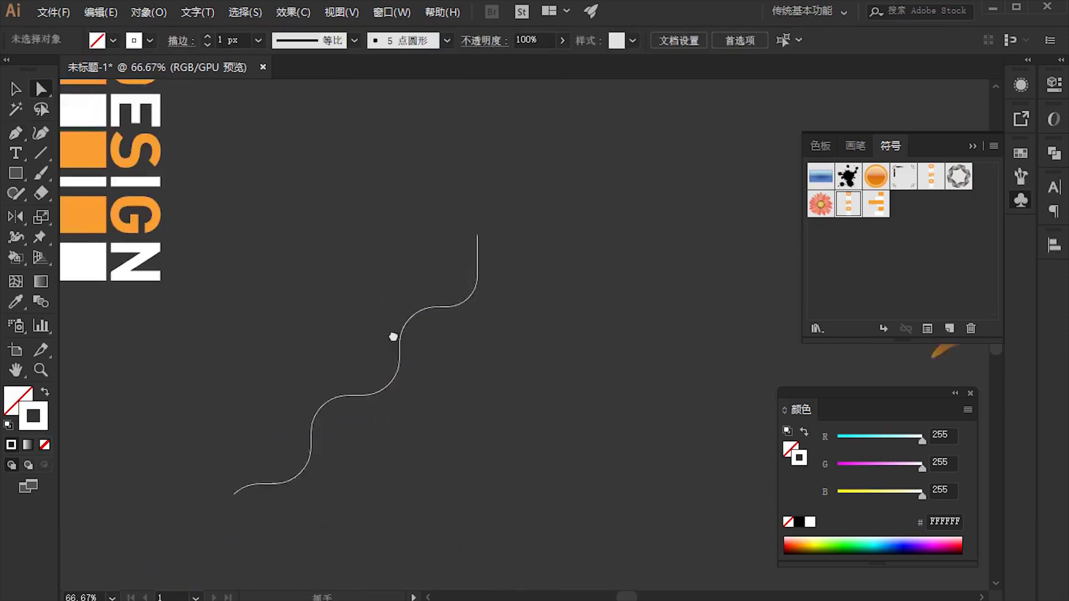
{"action": "left_click_drag", "start_coordinate": [544, 290], "coordinate": [516, 397]}
{"action": "mouse_move", "coordinate": [472, 342]}
{"action": "left_mouse_down"}
{"action": "mouse_move", "coordinate": [473, 317]}
{"action": "mouse_move", "coordinate": [419, 328]}
{"action": "left_mouse_up"}
{"action": "left_click", "coordinate": [522, 322]}
{"action": "key", "text": "ctrl+minus"}
{"action": "key", "text": "ctrl+minus"}
{"action": "key", "text": "ctrl+plus"}
{"action": "key", "text": "ctrl+plus"}
{"action": "key", "text": "ctrl+plus"}
{"action": "key", "text": "ctrl+plus"}
{"action": "key", "text": "ctrl+plus"}
{"action": "left_click", "coordinate": [470, 341]}
{"action": "key", "text": "ctrl+minus"}
{"action": "key", "text": "ctrl+minus"}
{"action": "key", "text": "ctrl+minus"}
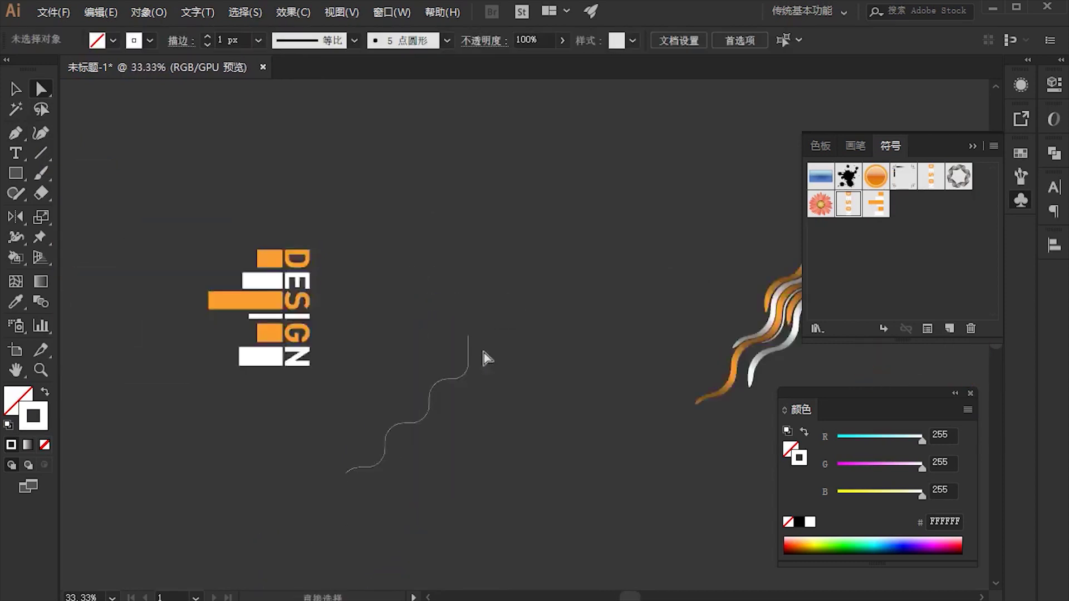
{"action": "left_click_drag", "start_coordinate": [482, 351], "coordinate": [530, 312]}
{"action": "key", "text": "ctrl+plus"}
Select the whole curve and trial a 3D Extrude & Bevel preview, then cancel it.
{"action": "key", "text": "v"}
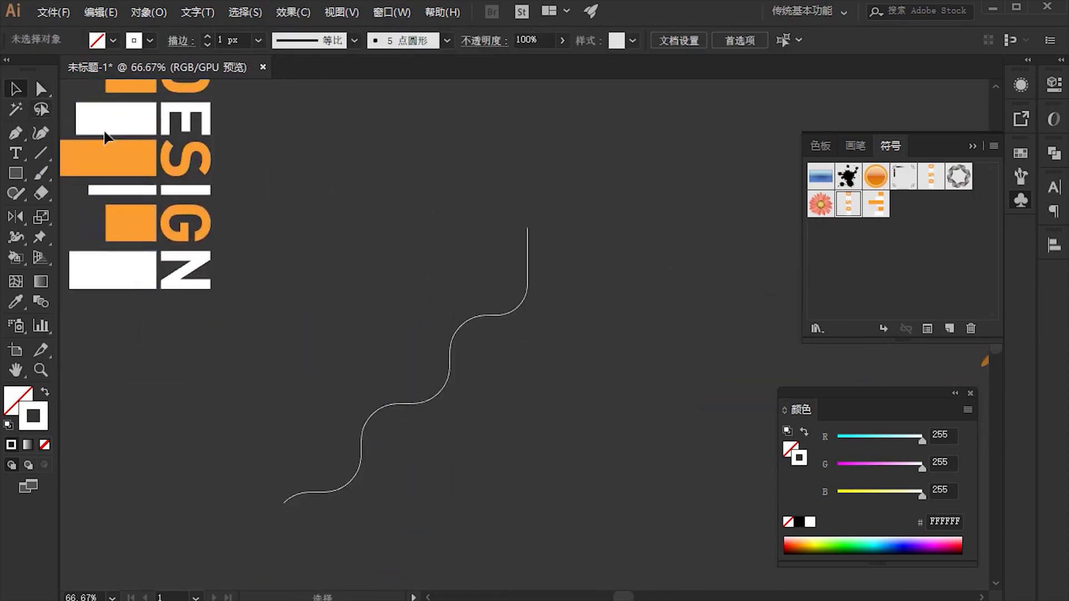
{"action": "mouse_move", "coordinate": [370, 225]}
{"action": "left_mouse_down"}
{"action": "mouse_move", "coordinate": [467, 398]}
{"action": "mouse_move", "coordinate": [350, 336]}
{"action": "left_mouse_up"}
{"action": "key", "text": "ctrl+minus"}
{"action": "key", "text": "ctrl+plus"}
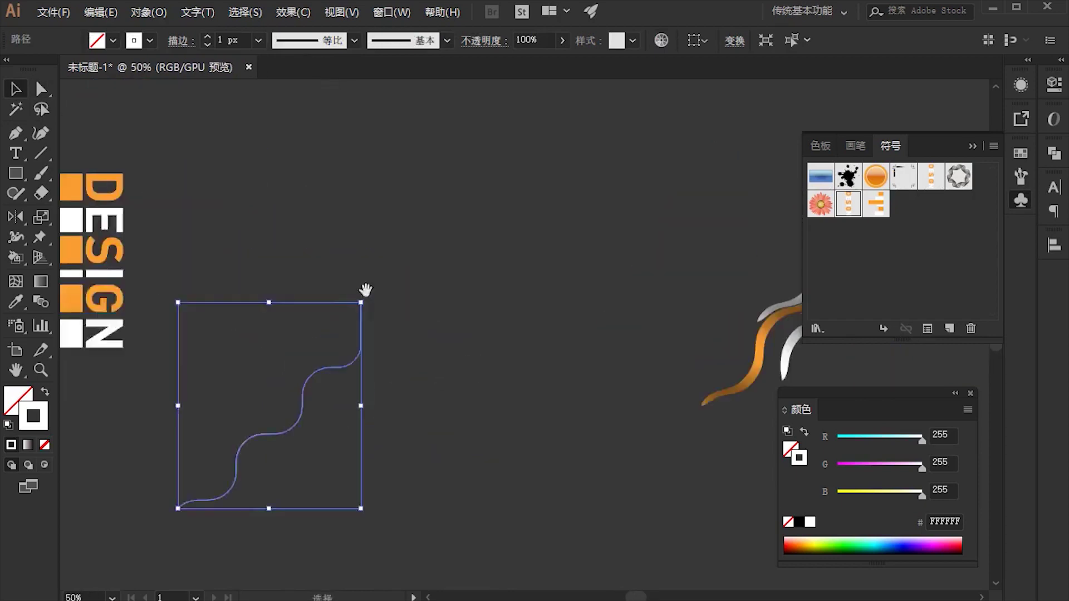
{"action": "scroll", "coordinate": [365, 291], "scroll_direction": "down", "scroll_amount": 2}
{"action": "left_click", "coordinate": [292, 12]}
{"action": "mouse_move", "coordinate": [365, 114]}
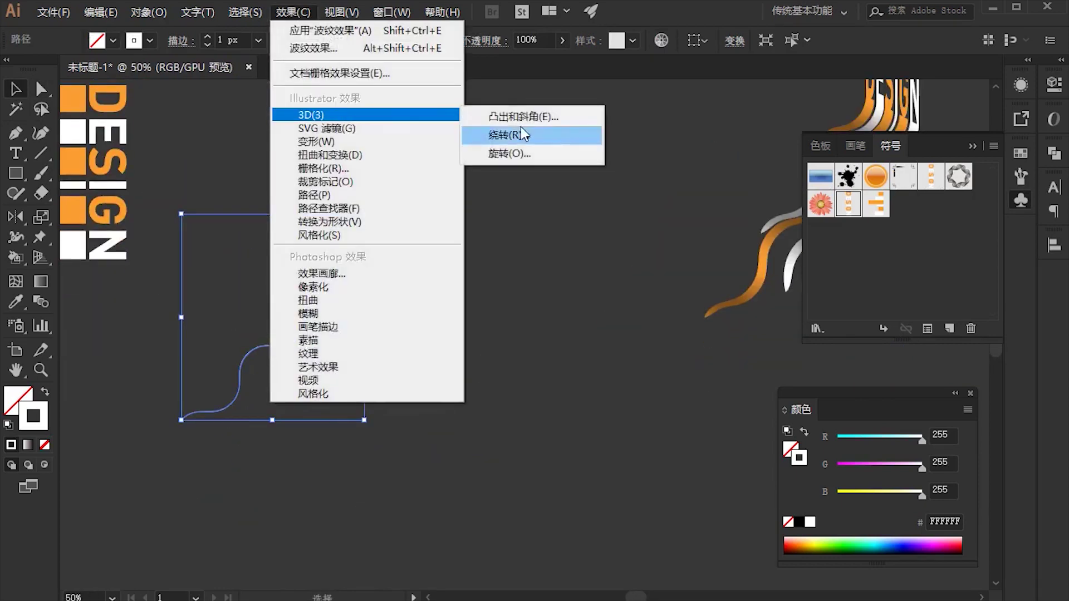
{"action": "left_click", "coordinate": [525, 112]}
{"action": "left_click", "coordinate": [686, 545]}
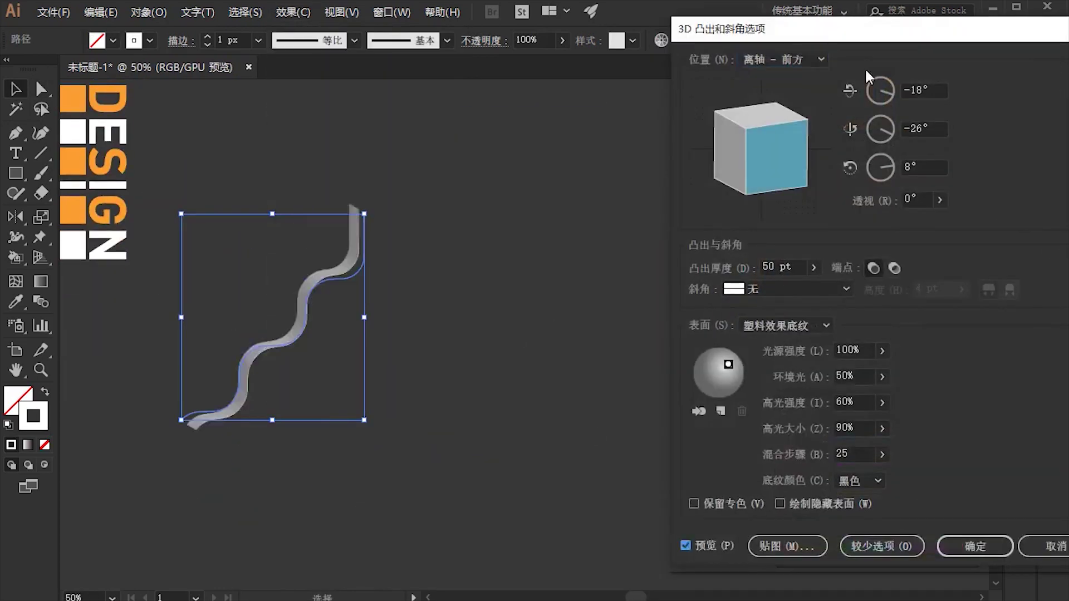
{"action": "left_click_drag", "start_coordinate": [824, 29], "coordinate": [621, 58]}
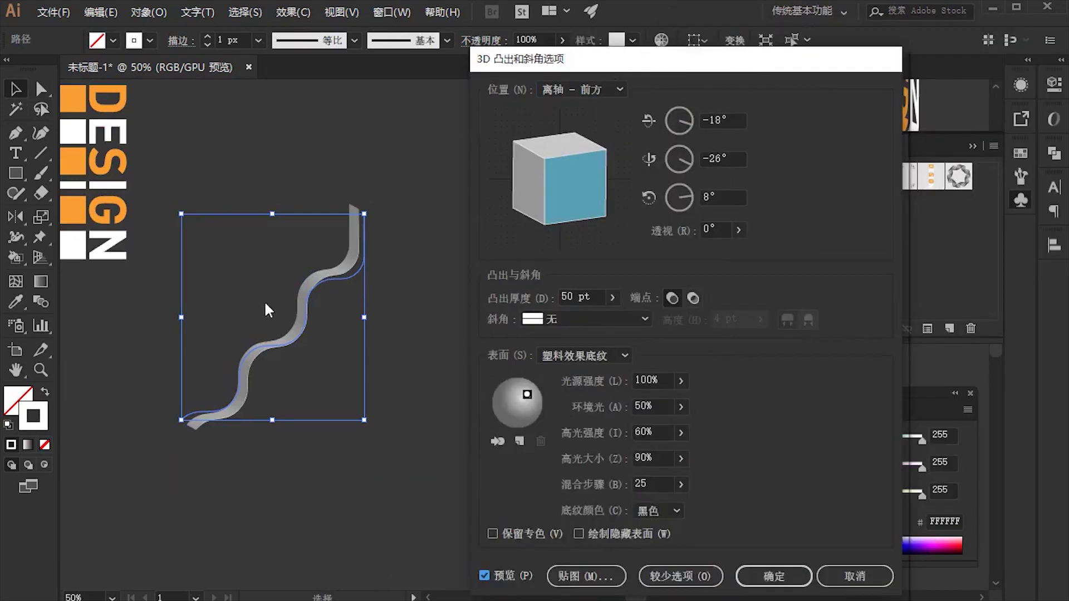
{"action": "left_click", "coordinate": [854, 576]}
Reapply Extrude & Bevel to the curve with Preview on and extrude depth raised to 220 pt.
{"action": "key", "text": "ctrl+1"}
{"action": "mouse_move", "coordinate": [413, 371]}
{"action": "left_mouse_down"}
{"action": "mouse_move", "coordinate": [475, 506]}
{"action": "mouse_move", "coordinate": [520, 472]}
{"action": "left_mouse_up"}
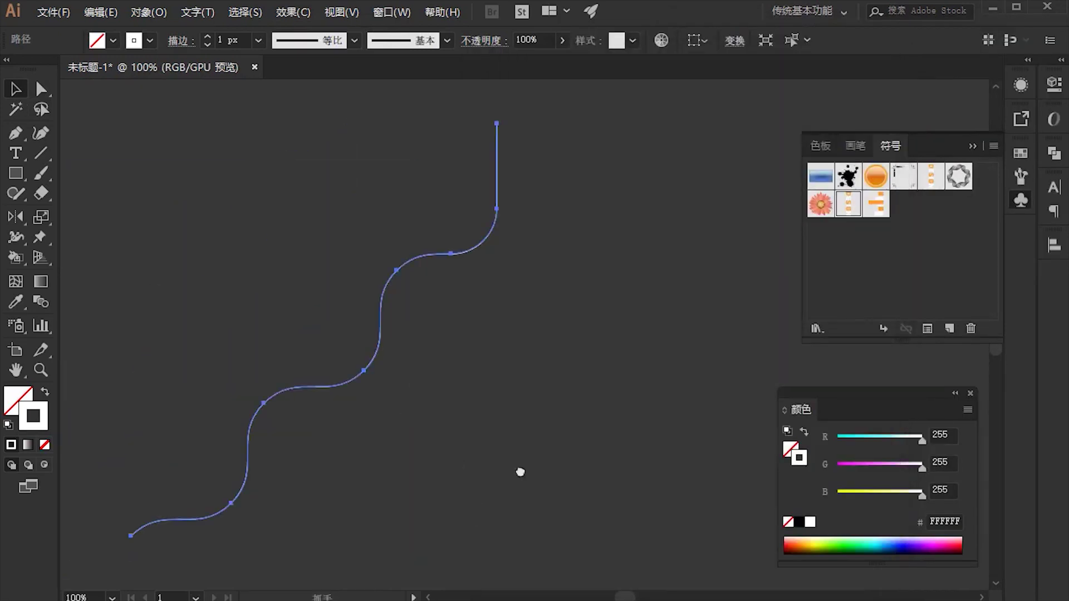
{"action": "left_click", "coordinate": [293, 11]}
{"action": "left_click", "coordinate": [491, 118]}
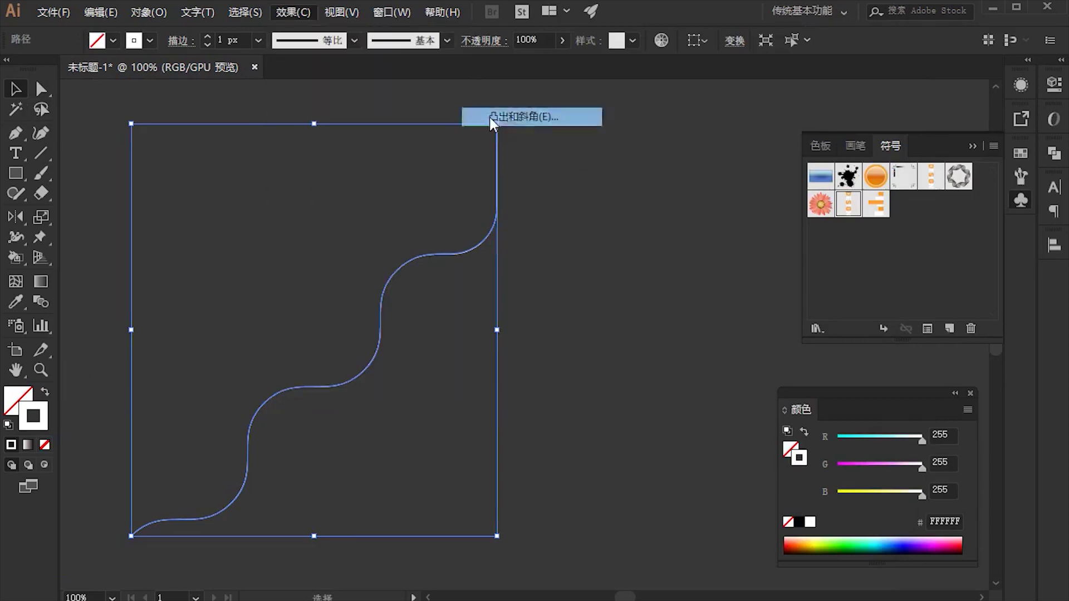
{"action": "left_click_drag", "start_coordinate": [804, 50], "coordinate": [950, 22]}
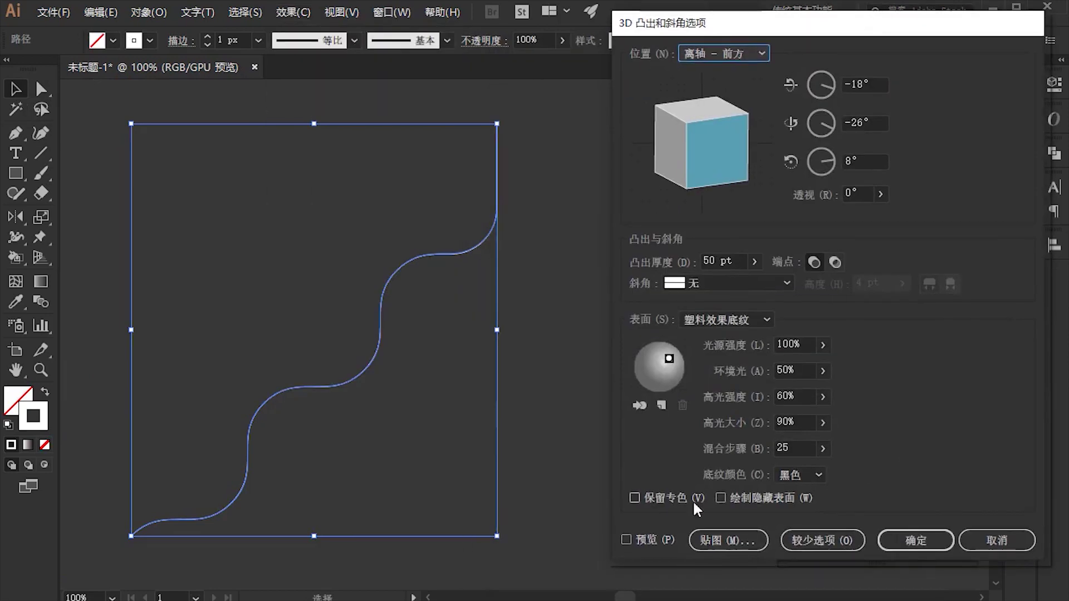
{"action": "left_click", "coordinate": [626, 539]}
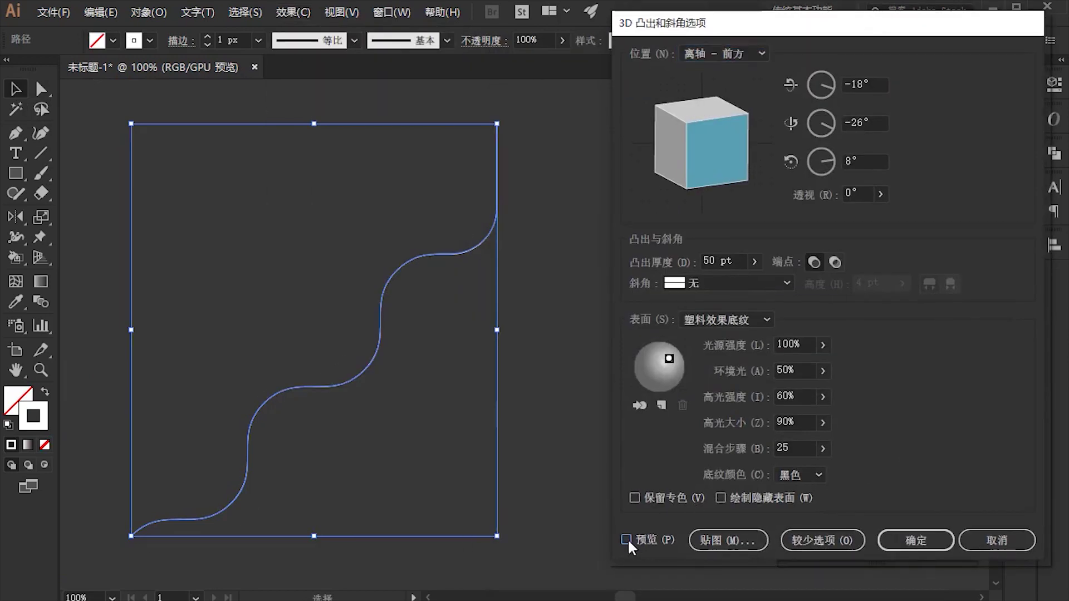
{"action": "left_click", "coordinate": [729, 259]}
{"action": "key", "text": "shift+Up"}
{"action": "key", "text": "shift+Up"}
{"action": "key", "text": "shift+Up"}
{"action": "key", "text": "shift+Up"}
{"action": "key", "text": "shift+Up"}
{"action": "key", "text": "shift+Up"}
{"action": "key", "text": "shift+Up"}
{"action": "key", "text": "shift+Up"}
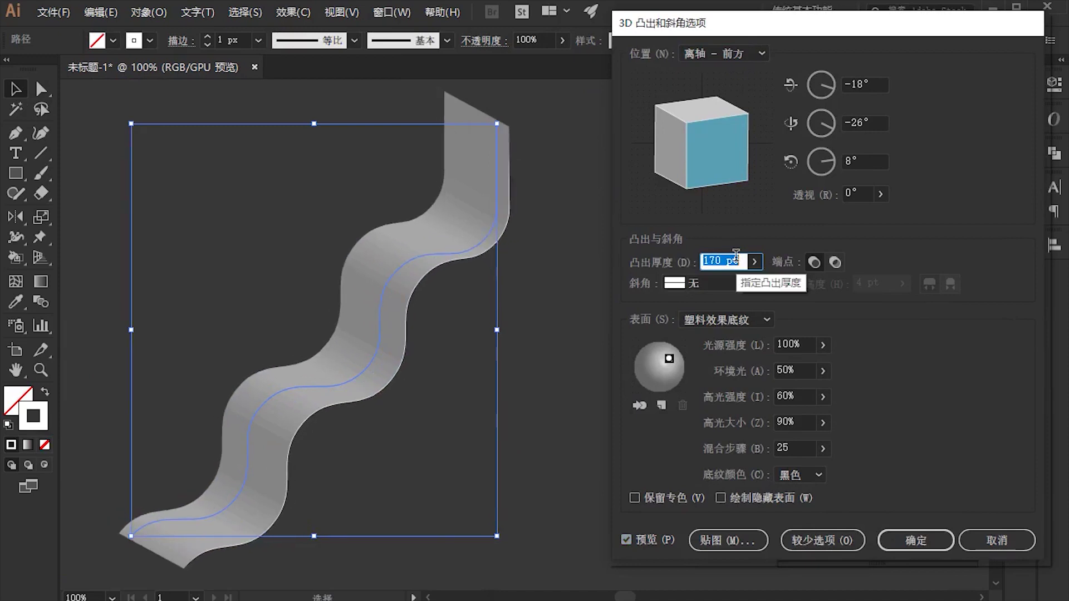
{"action": "key", "text": "shift+Up"}
{"action": "key", "text": "shift+Up"}
{"action": "key", "text": "shift+Up"}
{"action": "key", "text": "shift+Up"}
{"action": "key", "text": "shift+Up"}
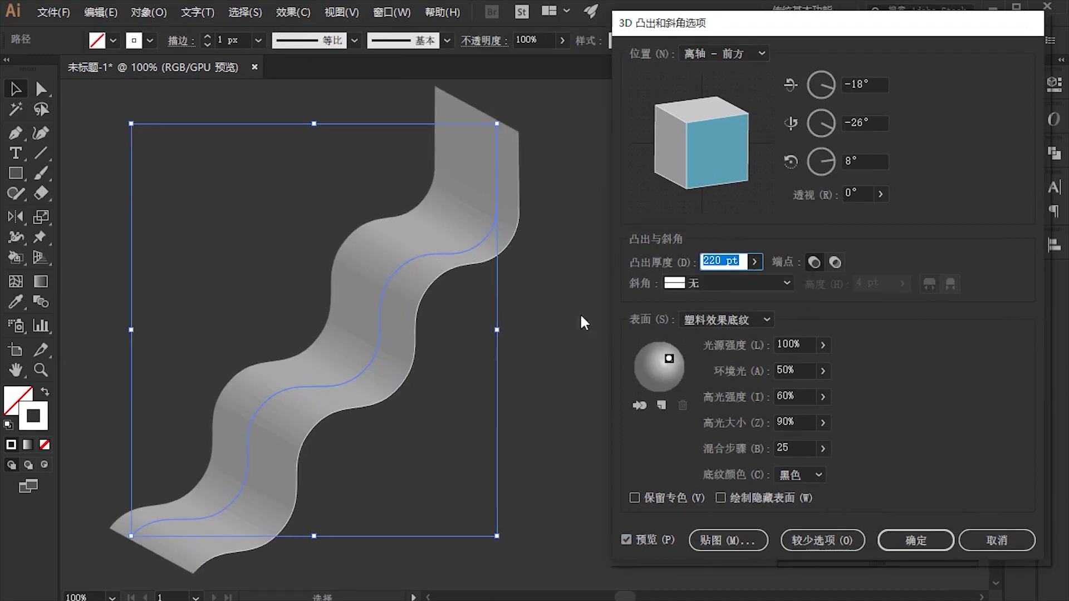
Reposition the light source to brighten the white ribbon, then bring up Map Art.
{"action": "left_click_drag", "start_coordinate": [657, 377], "coordinate": [651, 382]}
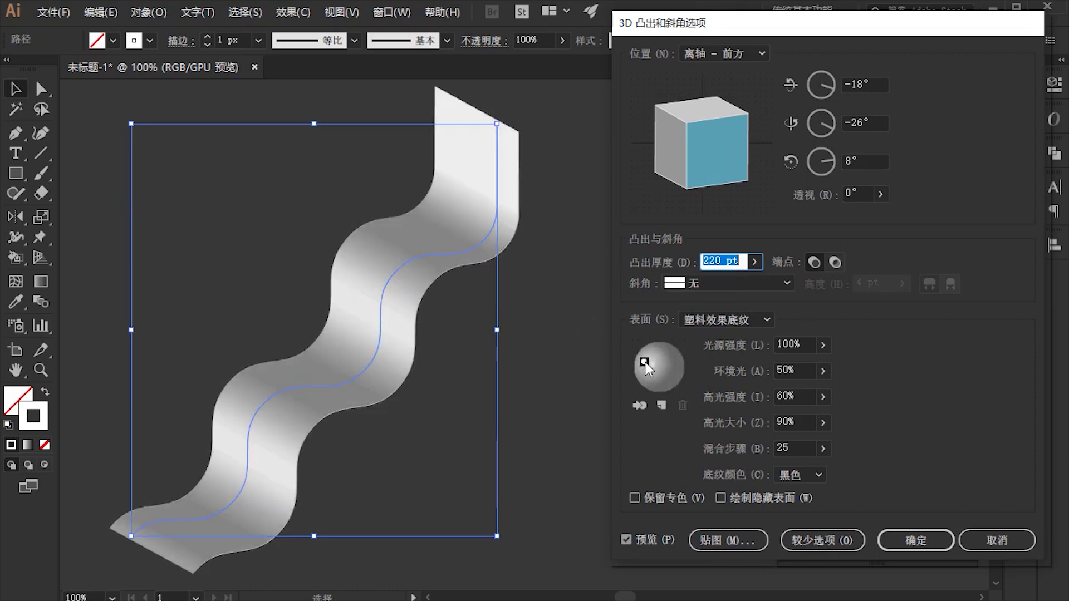
{"action": "left_click_drag", "start_coordinate": [645, 363], "coordinate": [640, 380]}
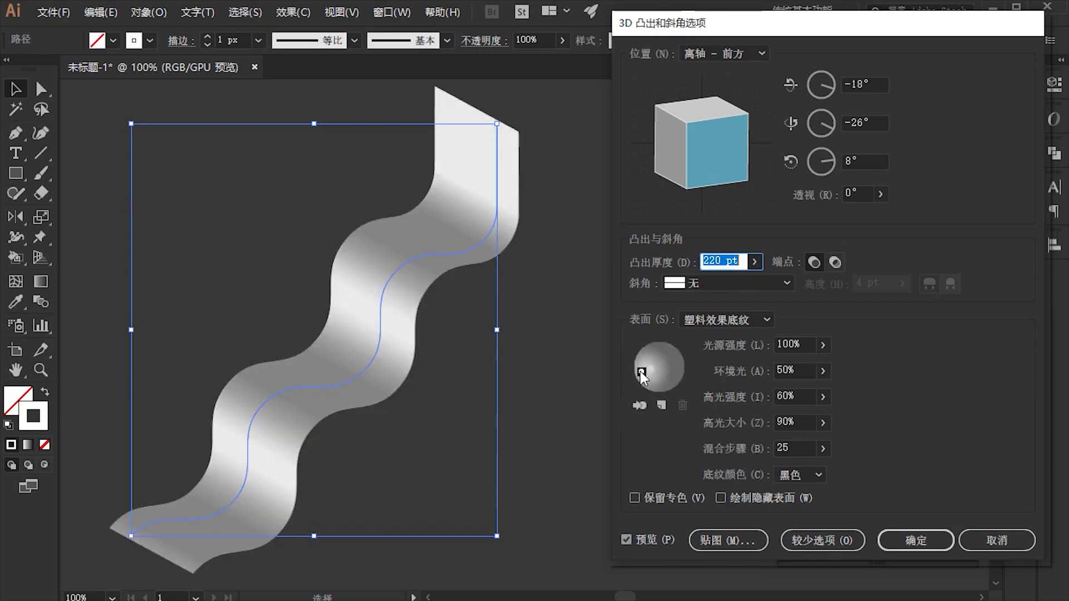
{"action": "left_click_drag", "start_coordinate": [640, 372], "coordinate": [641, 376]}
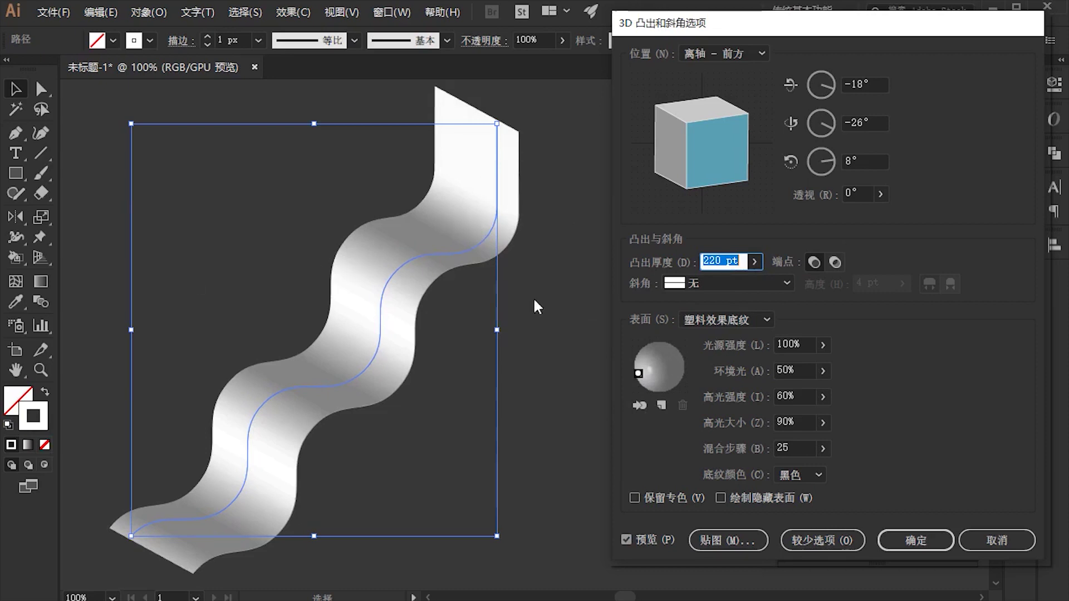
{"action": "left_click", "coordinate": [730, 539]}
{"action": "mouse_move", "coordinate": [739, 69]}
{"action": "left_mouse_down"}
{"action": "mouse_move", "coordinate": [843, 88]}
{"action": "mouse_move", "coordinate": [834, 120]}
{"action": "left_mouse_up"}
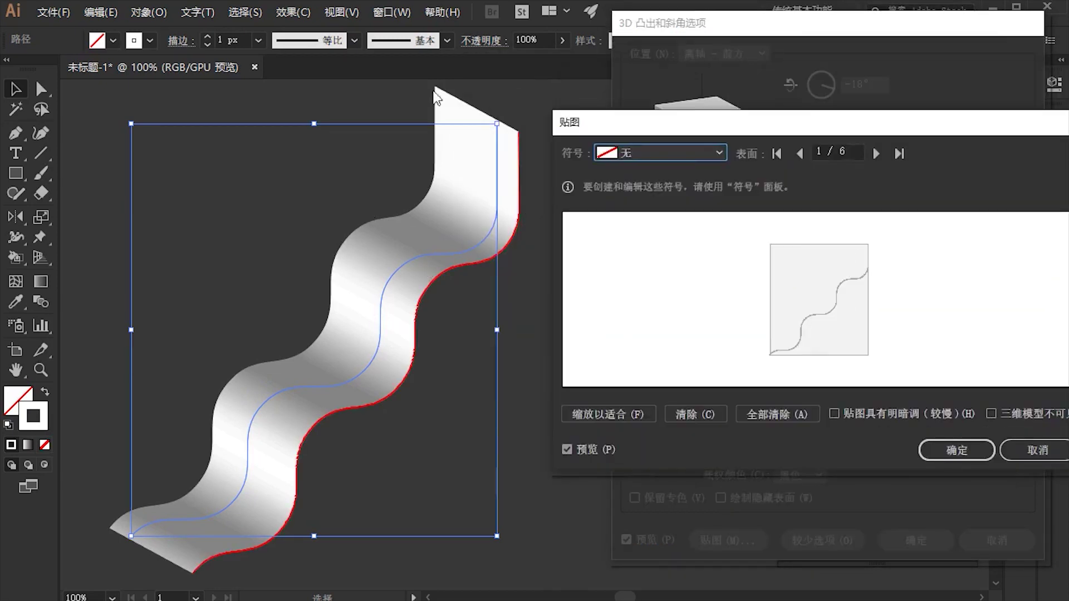
Step through the ribbon's surfaces in Map Art to settle on surface 5 of 6, the long wavy face.
{"action": "left_click", "coordinate": [659, 152]}
{"action": "left_click", "coordinate": [698, 136]}
{"action": "left_click", "coordinate": [876, 153]}
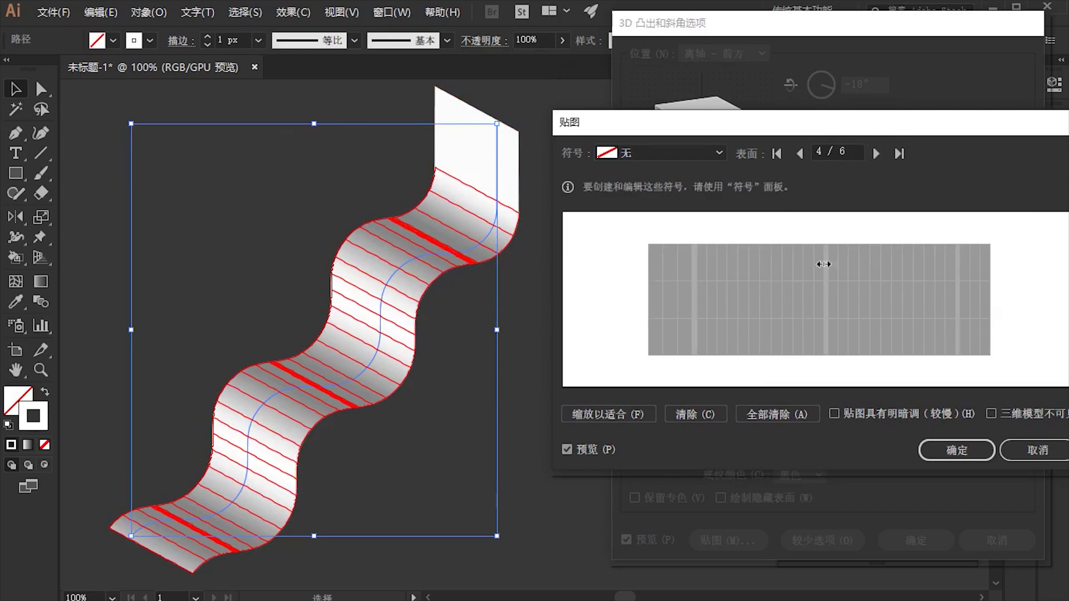
{"action": "left_click", "coordinate": [876, 154]}
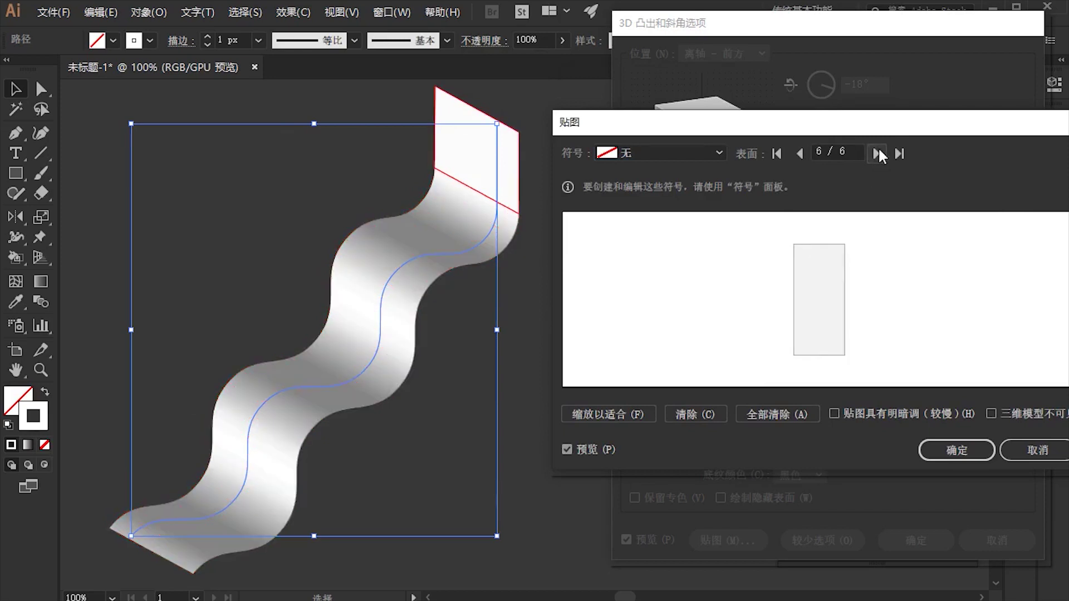
{"action": "left_click", "coordinate": [800, 153]}
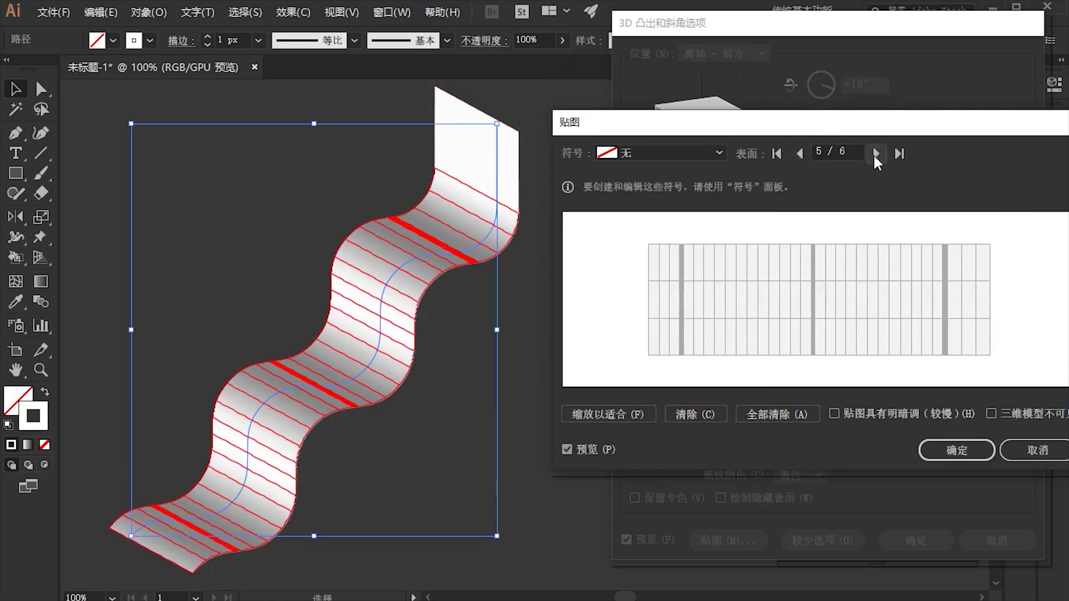
{"action": "type", "text": "3"}
{"action": "key", "text": "Tab"}
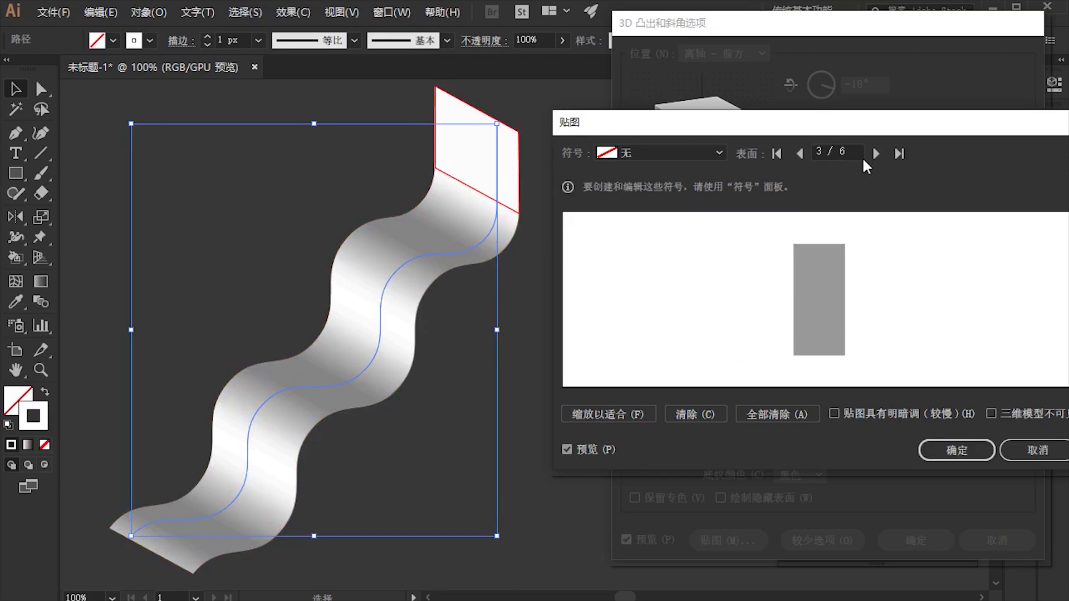
{"action": "left_click", "coordinate": [876, 153]}
{"action": "left_click", "coordinate": [875, 153]}
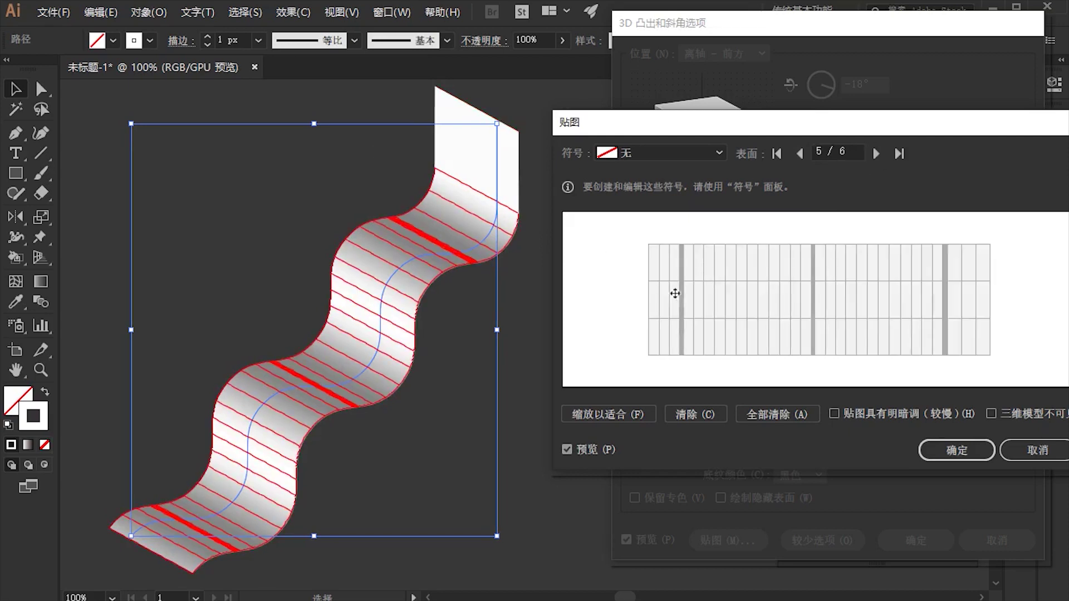
{"action": "left_click", "coordinate": [800, 153]}
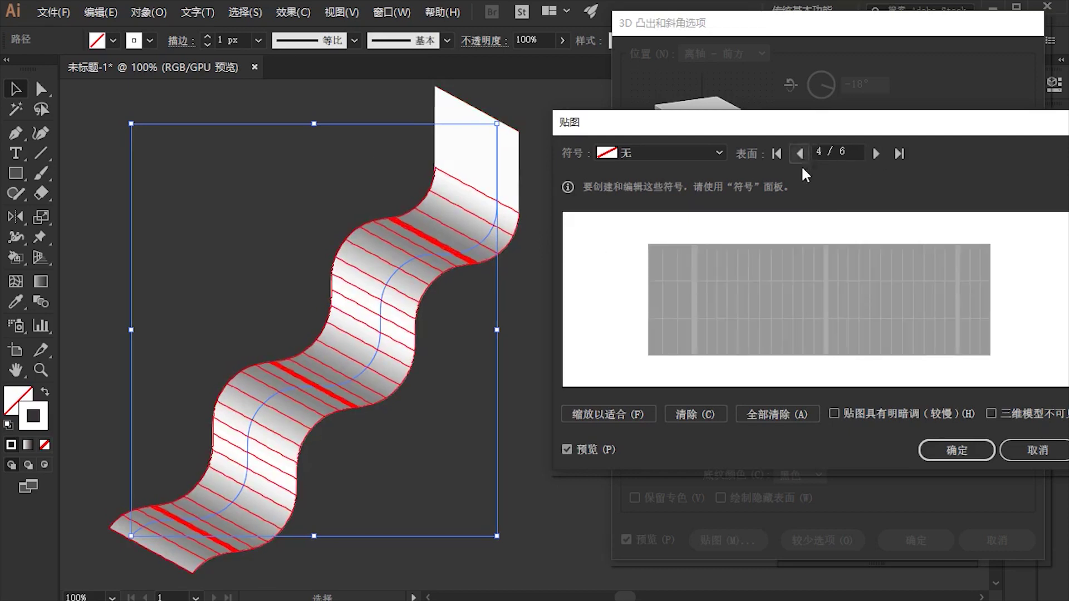
{"action": "left_click", "coordinate": [876, 155]}
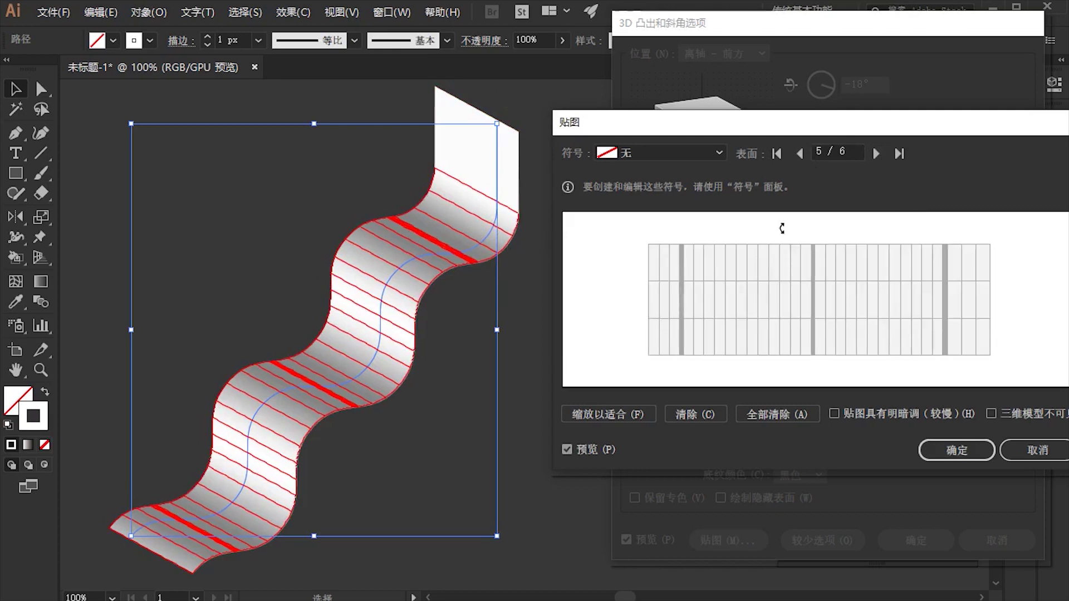
{"action": "left_click", "coordinate": [681, 146]}
Try 新建符号 4 scaled to fit with Invisible Geometry, then cancel Map Art and the 3D extrusion.
{"action": "left_click", "coordinate": [664, 336]}
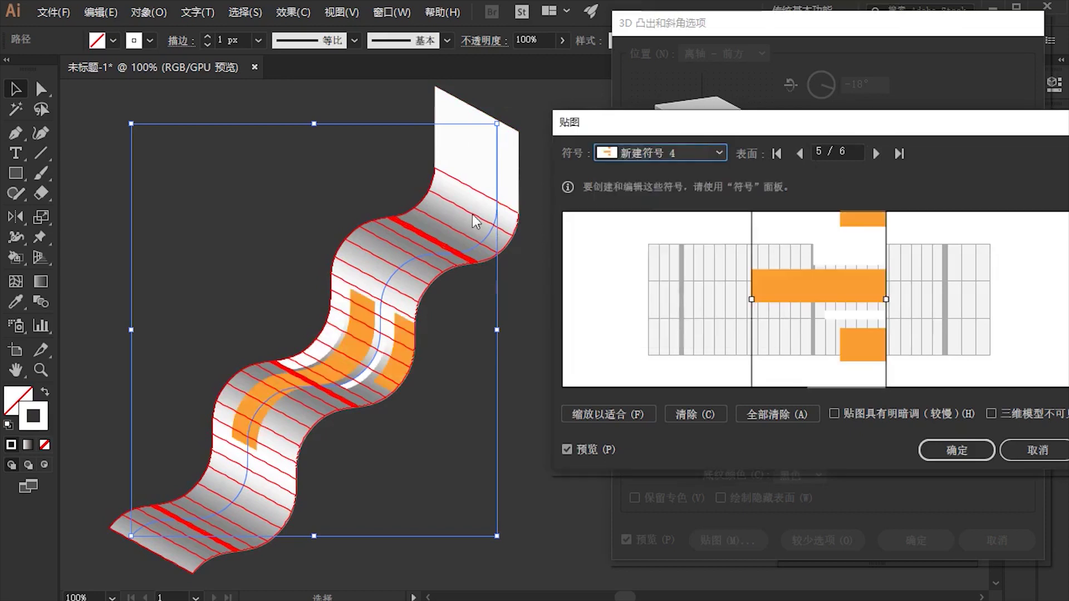
{"action": "left_click", "coordinate": [626, 420]}
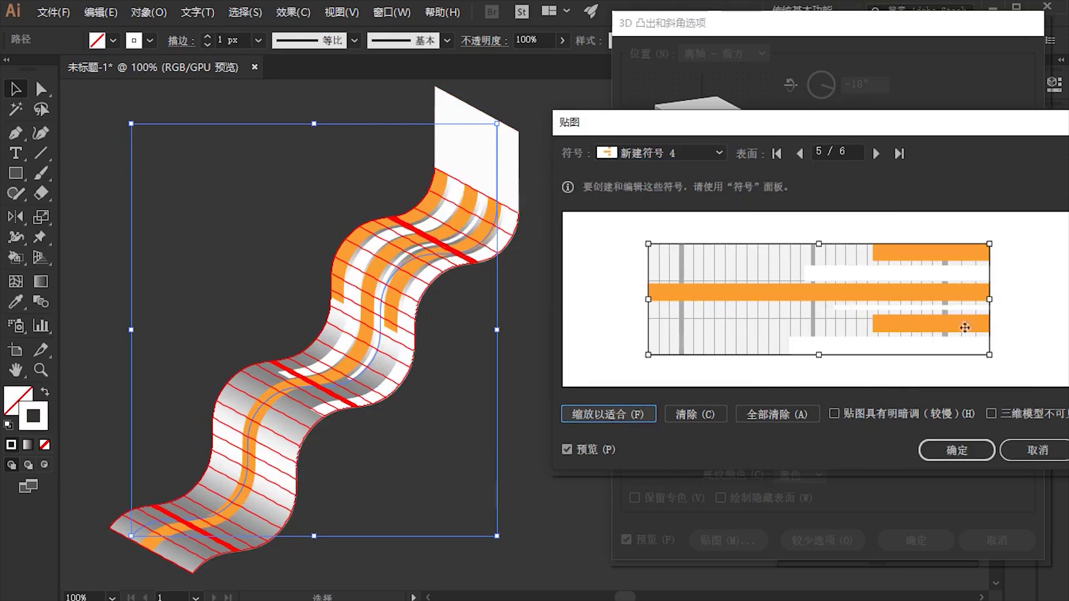
{"action": "left_click", "coordinate": [991, 414]}
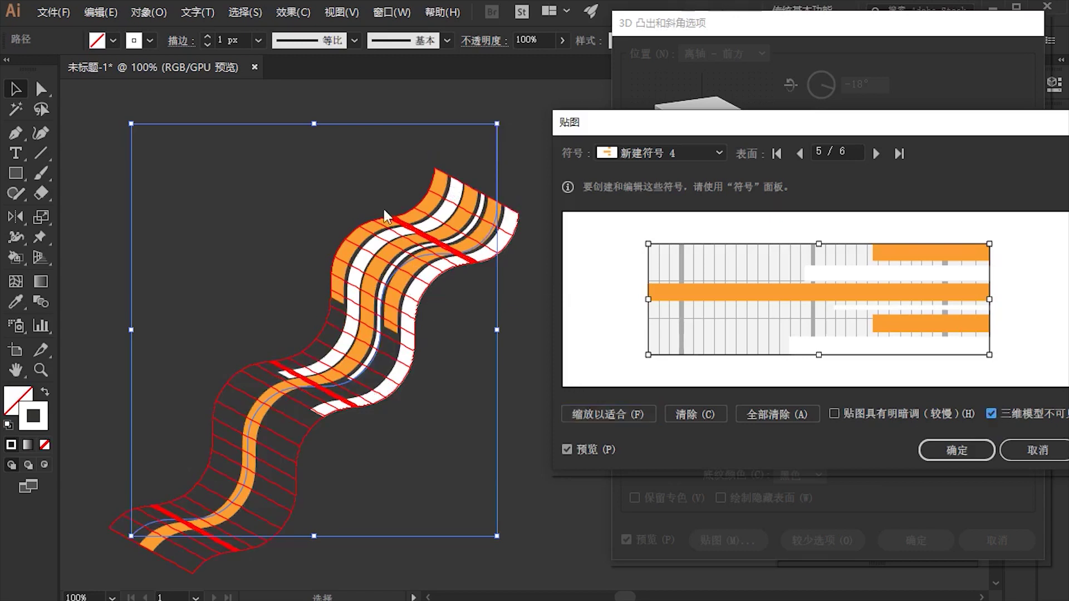
{"action": "left_click", "coordinate": [1039, 450]}
{"action": "left_click", "coordinate": [996, 540]}
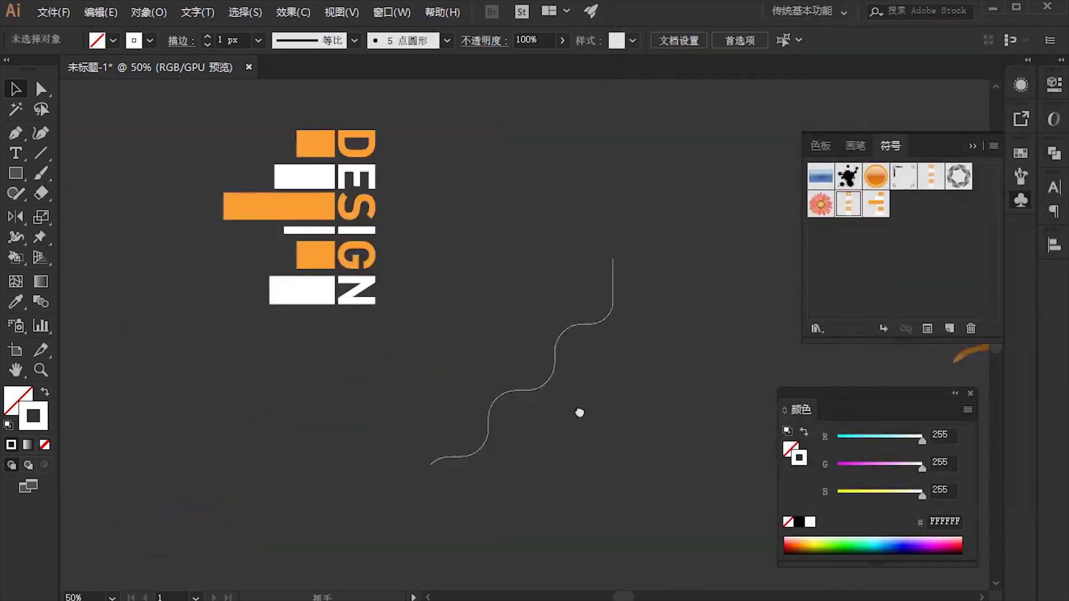
Delete the bars symbol from the Symbols panel, expanding its instances on the artboard.
{"action": "scroll", "coordinate": [411, 305], "scroll_direction": "up", "scroll_amount": 1}
{"action": "scroll", "coordinate": [393, 286], "scroll_direction": "up", "scroll_amount": 2}
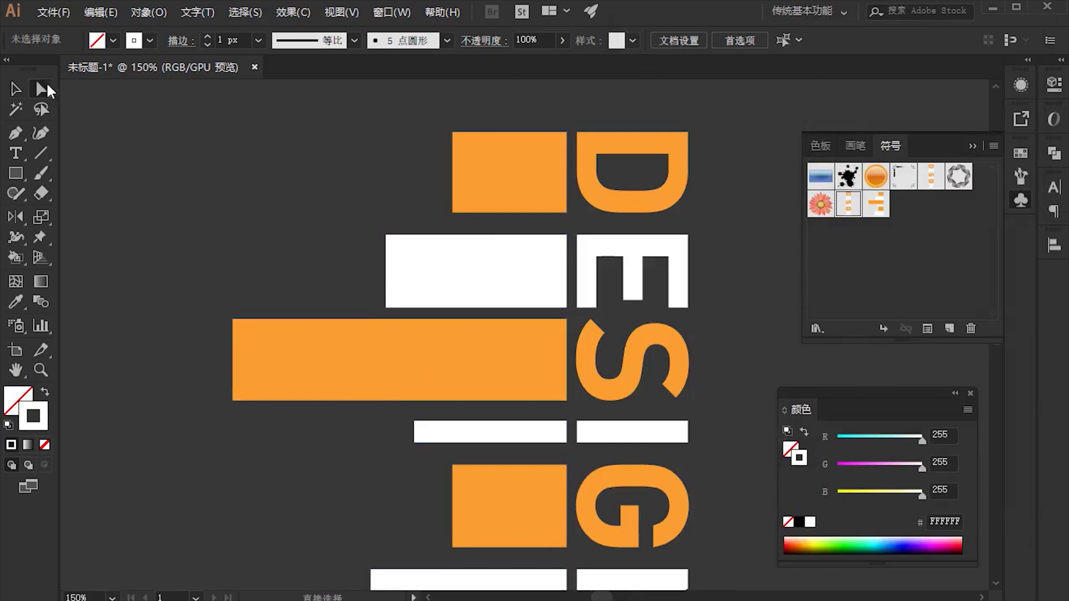
{"action": "left_click", "coordinate": [485, 209]}
{"action": "right_click", "coordinate": [460, 158]}
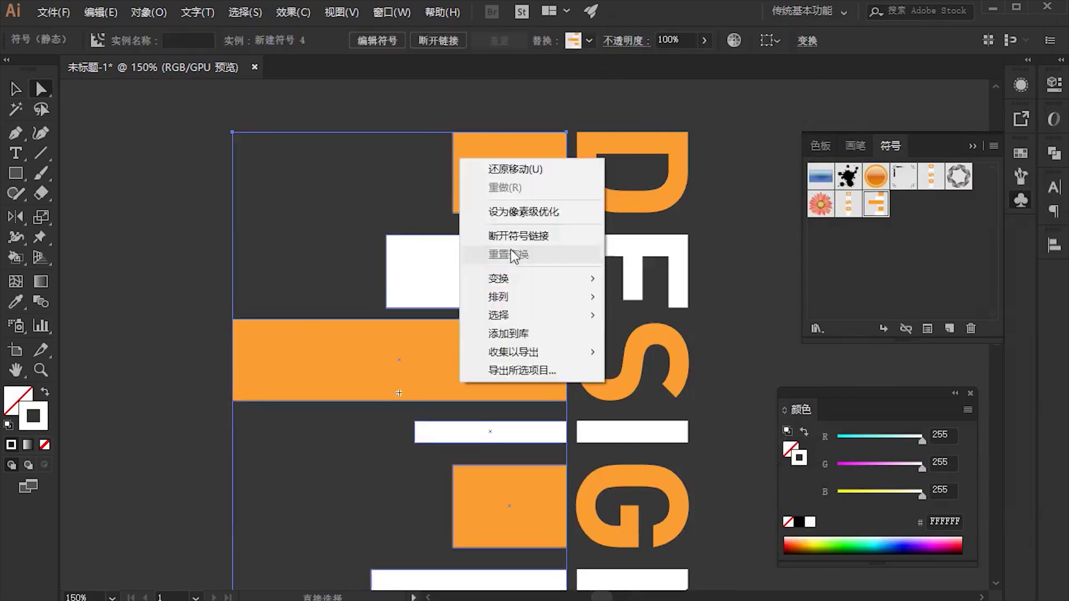
{"action": "left_click", "coordinate": [234, 265]}
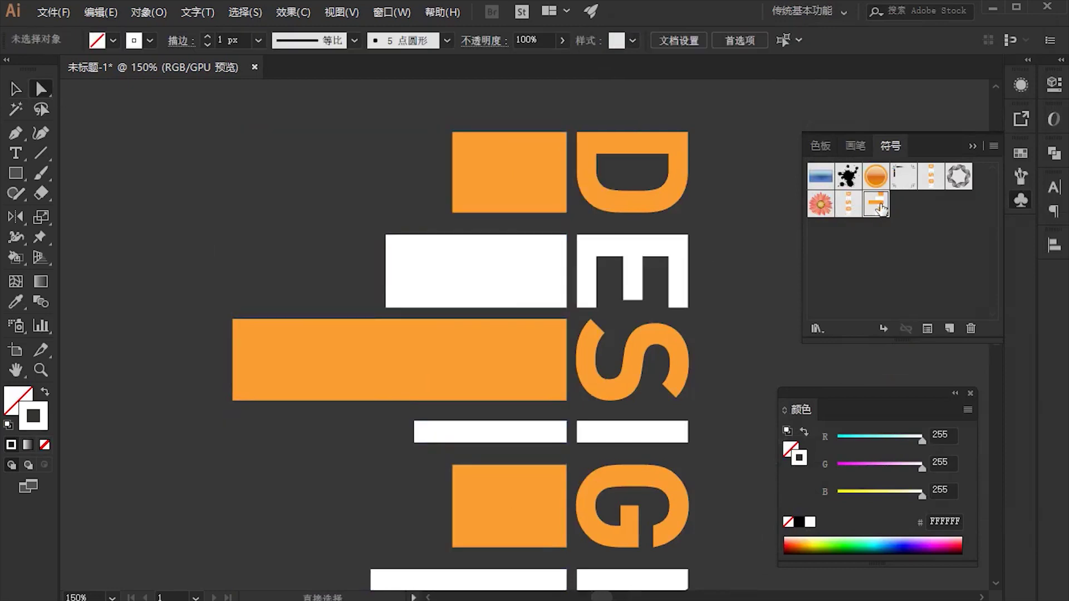
{"action": "left_click", "coordinate": [971, 329]}
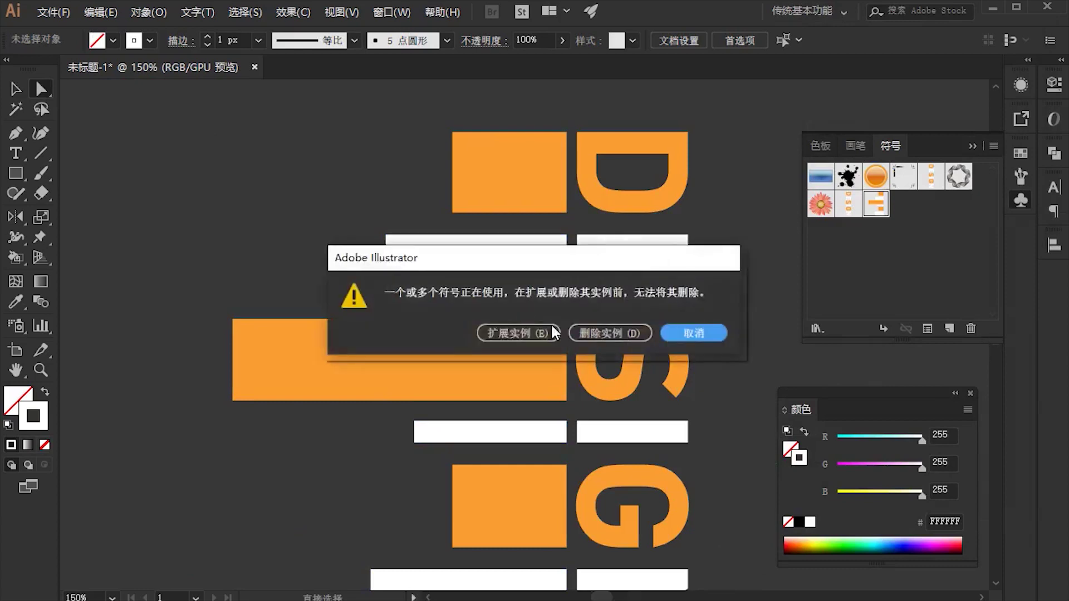
{"action": "left_click", "coordinate": [533, 333]}
Fully round the left corners of the top orange rectangle, white bar and long orange bar.
{"action": "left_click_drag", "start_coordinate": [419, 107], "coordinate": [473, 220]}
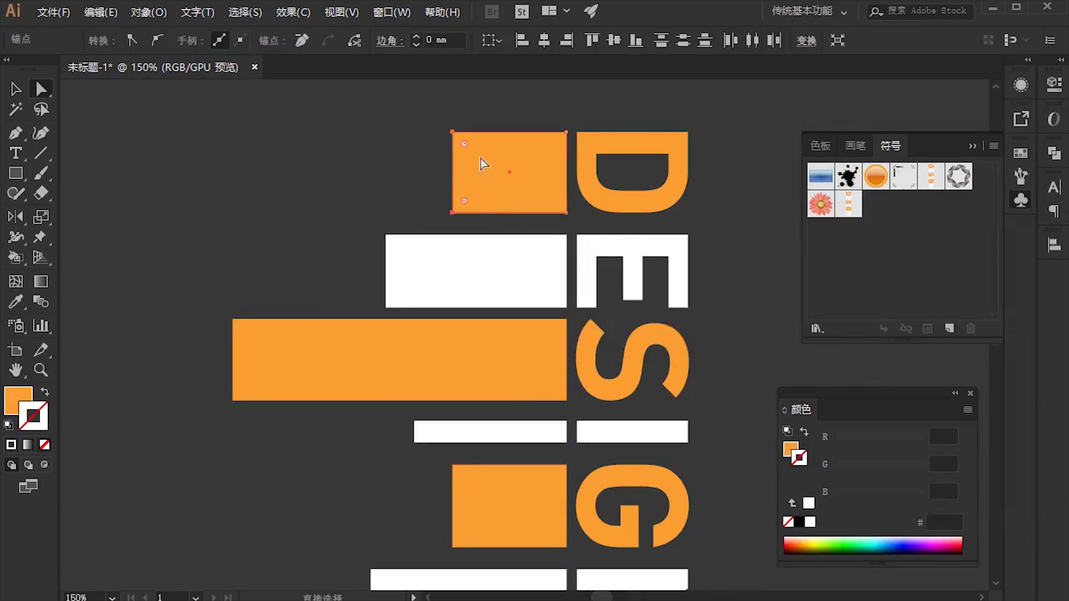
{"action": "left_click_drag", "start_coordinate": [477, 153], "coordinate": [504, 178]}
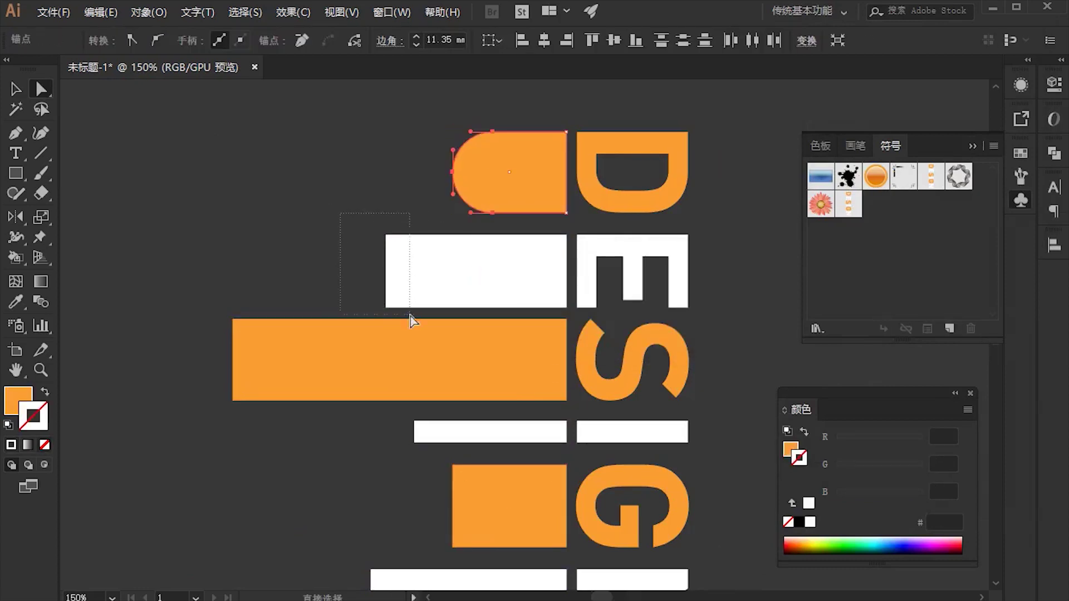
{"action": "left_click_drag", "start_coordinate": [410, 316], "coordinate": [409, 315]}
{"action": "left_click_drag", "start_coordinate": [406, 256], "coordinate": [293, 305]}
{"action": "scroll", "coordinate": [205, 217], "scroll_direction": "down", "scroll_amount": 3}
{"action": "left_click_drag", "start_coordinate": [206, 217], "coordinate": [278, 323]}
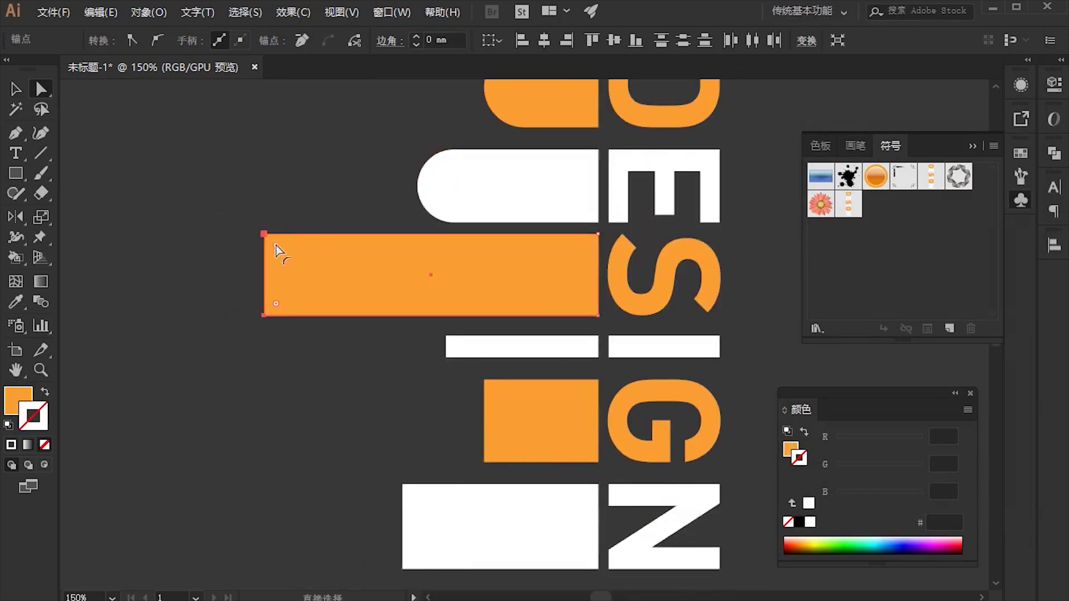
{"action": "left_click_drag", "start_coordinate": [276, 251], "coordinate": [295, 267]}
Round the left corners of the thin white bar, orange square and bottom white rectangle.
{"action": "mouse_move", "coordinate": [437, 328]}
{"action": "left_mouse_down"}
{"action": "mouse_move", "coordinate": [453, 359]}
{"action": "mouse_move", "coordinate": [556, 346]}
{"action": "left_mouse_up"}
{"action": "scroll", "coordinate": [436, 338], "scroll_direction": "down", "scroll_amount": 3}
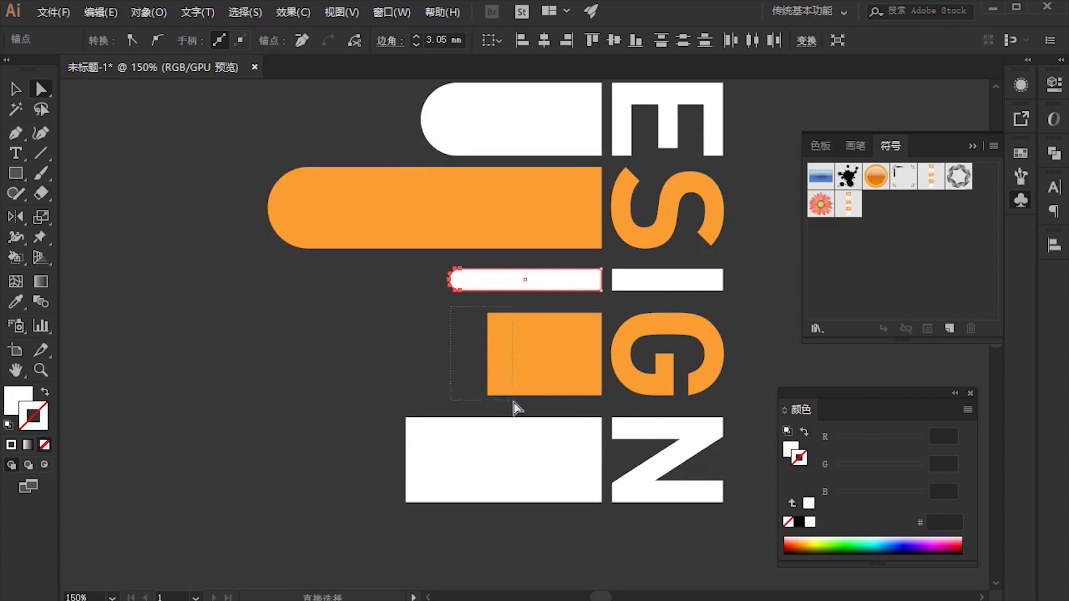
{"action": "left_click_drag", "start_coordinate": [516, 407], "coordinate": [515, 409]}
{"action": "left_click_drag", "start_coordinate": [497, 333], "coordinate": [698, 334]}
{"action": "left_click_drag", "start_coordinate": [358, 394], "coordinate": [417, 507]}
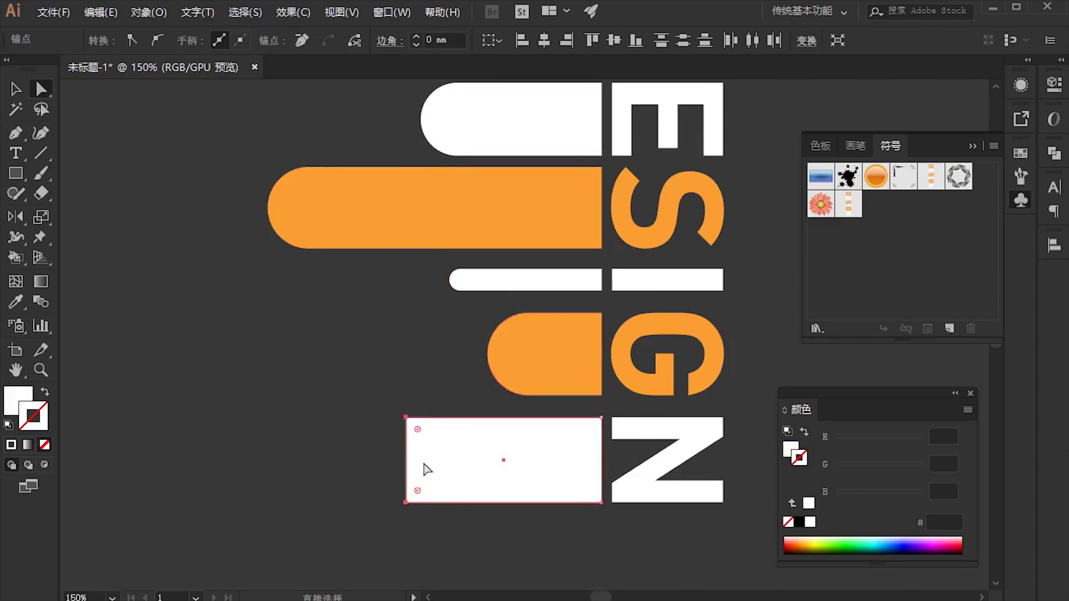
{"action": "left_click_drag", "start_coordinate": [418, 437], "coordinate": [590, 453]}
{"action": "key", "text": "ctrl+minus"}
{"action": "key", "text": "ctrl+minus"}
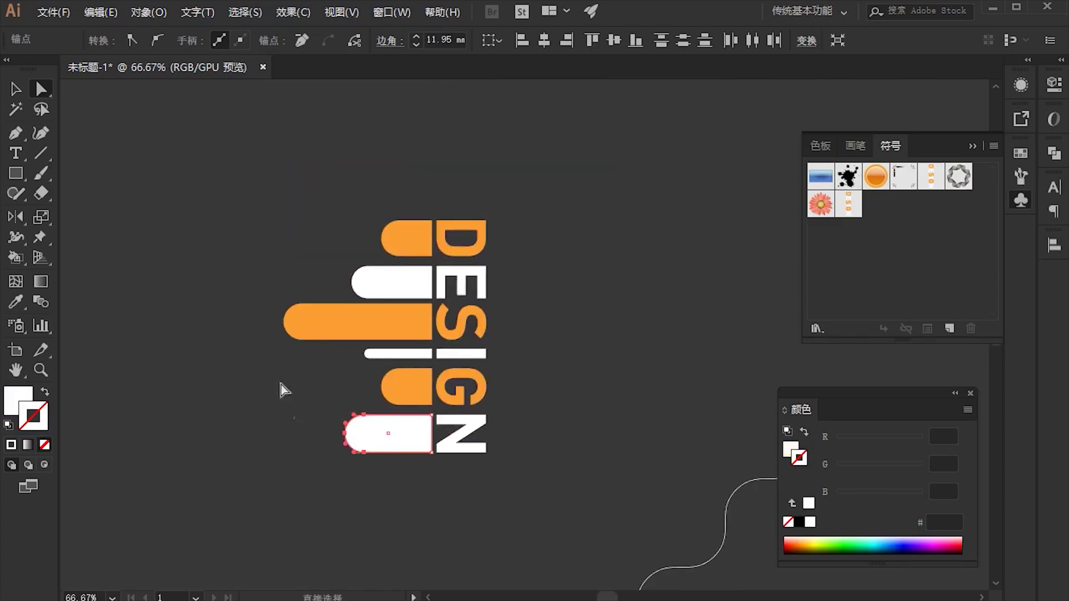
{"action": "left_click", "coordinate": [278, 376]}
Save all six rounded bars as a new symbol in the Symbols panel.
{"action": "left_click", "coordinate": [15, 89]}
{"action": "left_click", "coordinate": [394, 281]}
{"action": "left_click_drag", "start_coordinate": [342, 188], "coordinate": [406, 489]}
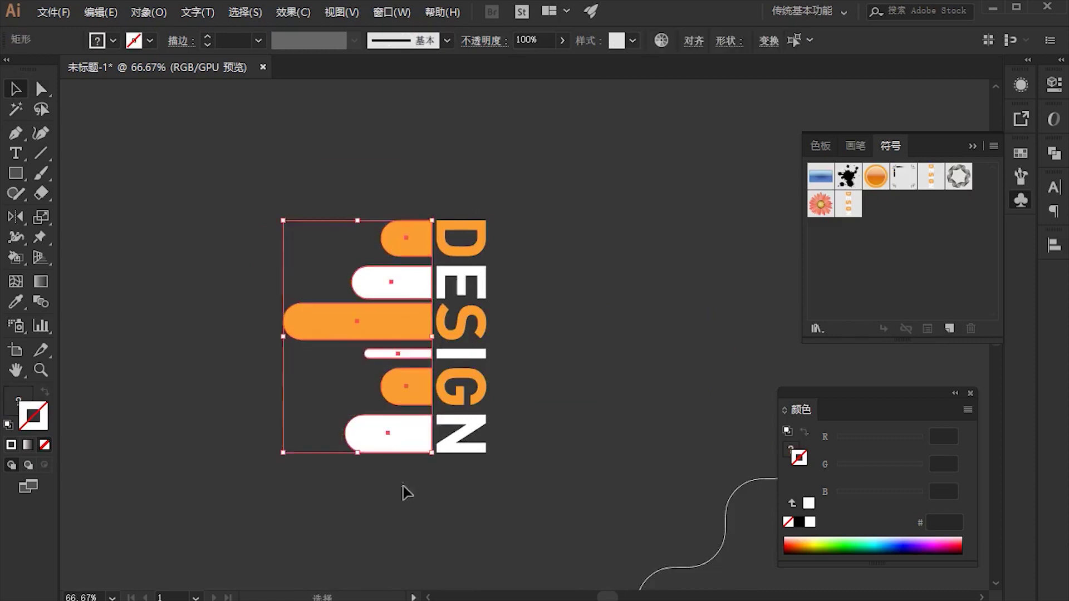
{"action": "key", "text": "v"}
{"action": "left_click_drag", "start_coordinate": [403, 323], "coordinate": [895, 226]}
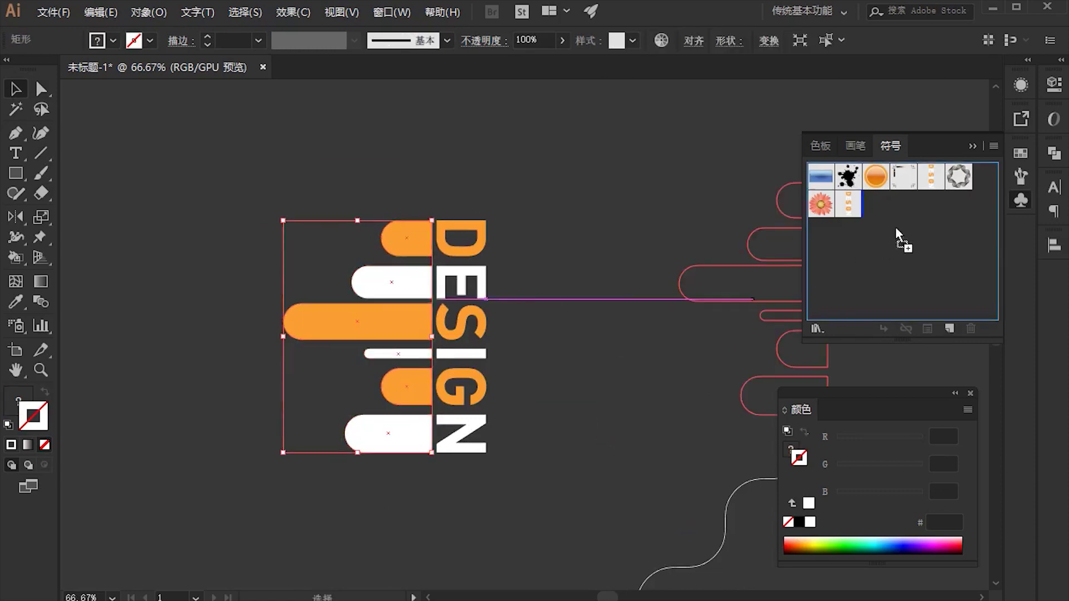
{"action": "left_click", "coordinate": [477, 379]}
Select the wavy path and zoom in to frame it.
{"action": "left_click_drag", "start_coordinate": [629, 412], "coordinate": [345, 305]}
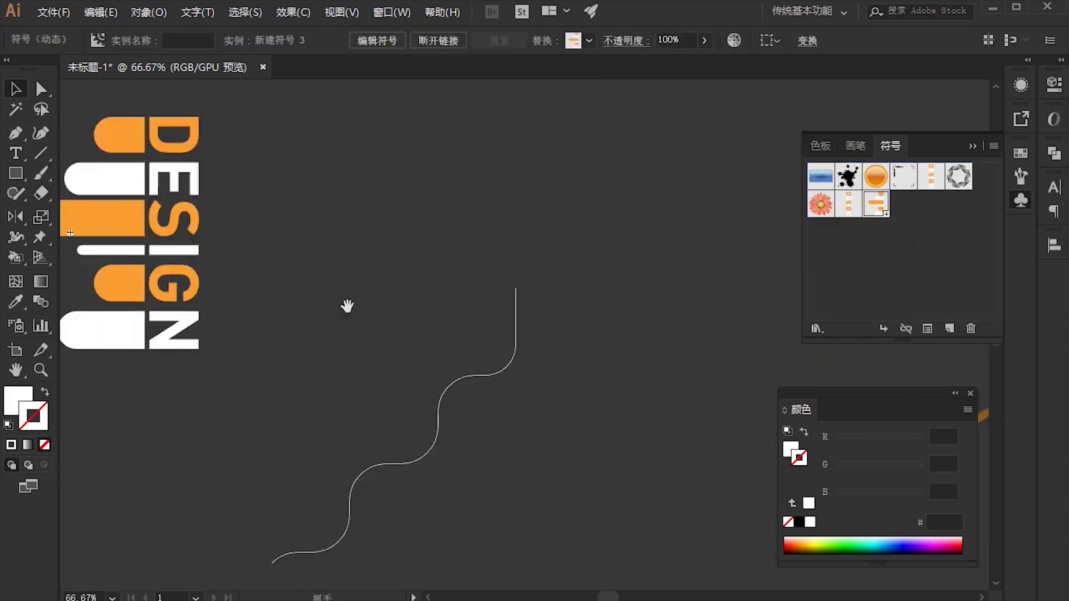
{"action": "left_click", "coordinate": [423, 451]}
{"action": "scroll", "coordinate": [474, 445], "scroll_direction": "down", "scroll_amount": 1}
{"action": "key", "text": "ctrl+equal"}
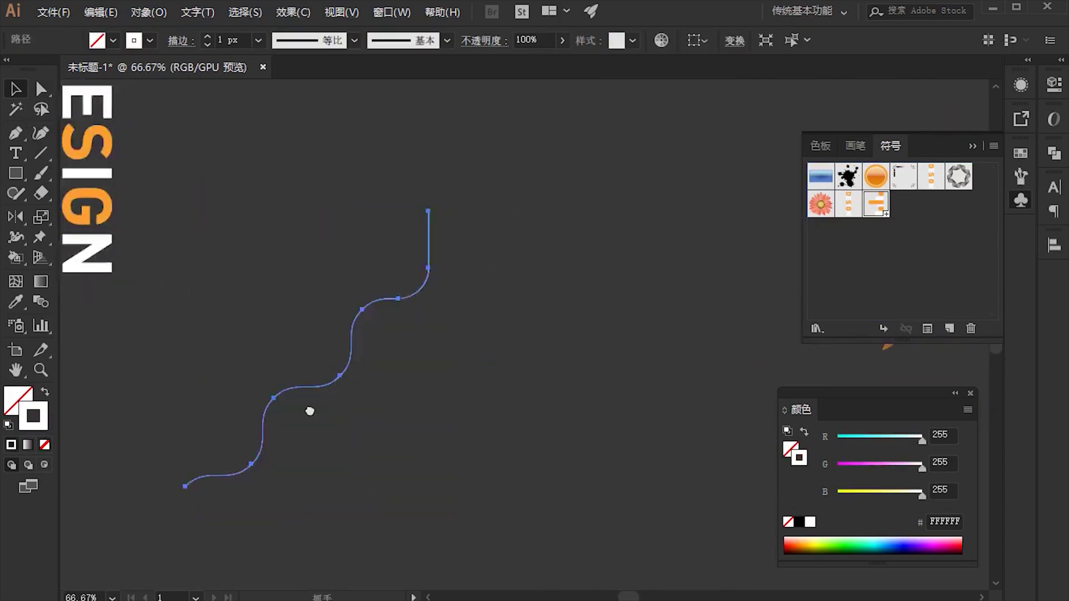
{"action": "key", "text": "ctrl+equal"}
{"action": "left_click_drag", "start_coordinate": [302, 456], "coordinate": [251, 455]}
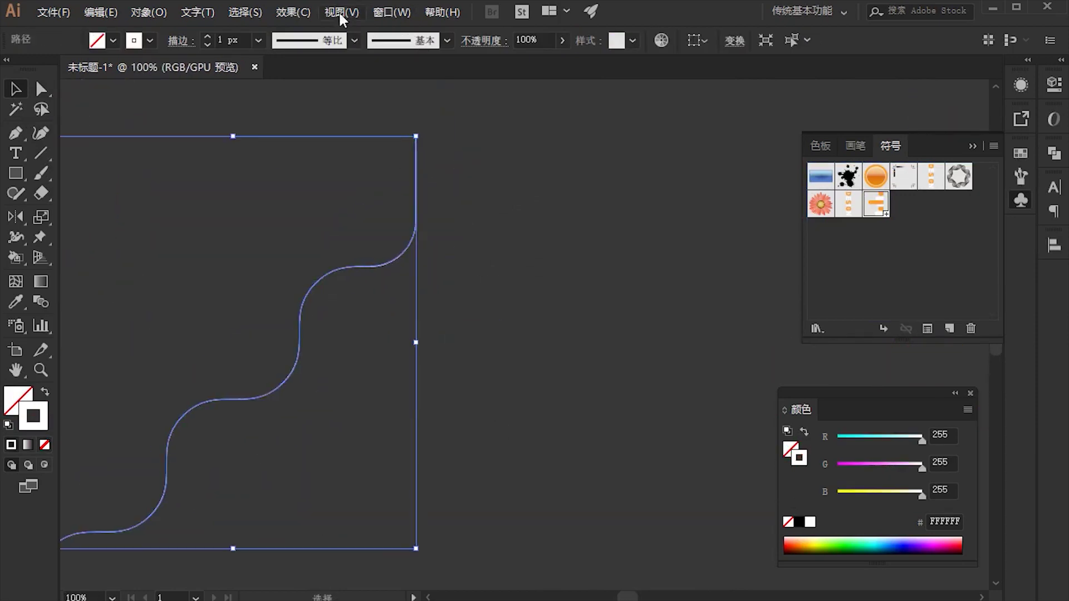
Extrude the wavy path 220 pt with Extrude & Bevel preview and move the light left.
{"action": "left_click", "coordinate": [303, 12]}
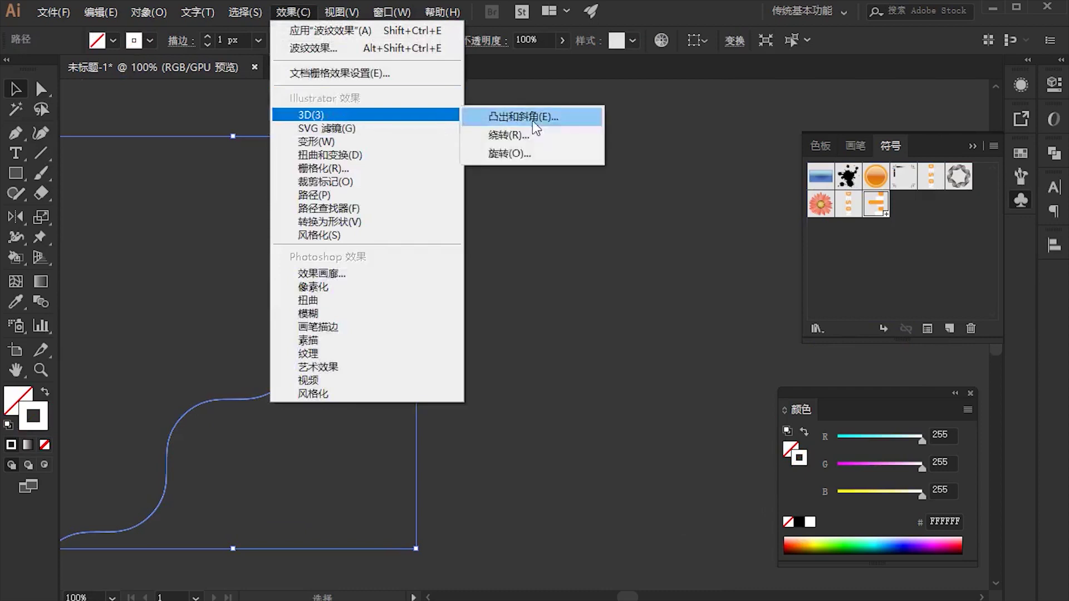
{"action": "left_click", "coordinate": [535, 112]}
{"action": "left_click", "coordinate": [627, 539]}
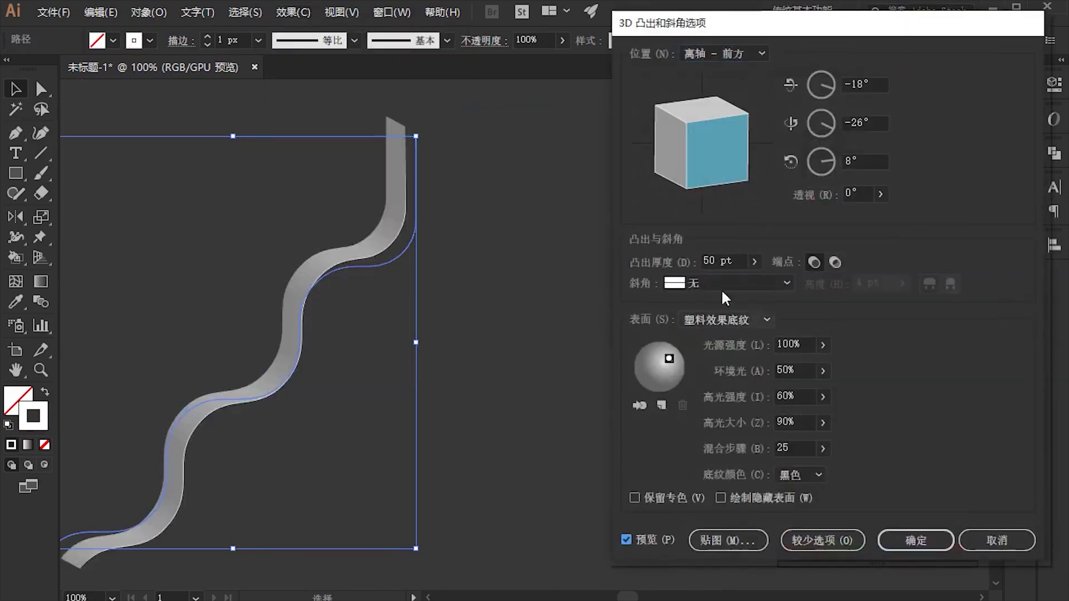
{"action": "scroll", "coordinate": [741, 261], "scroll_direction": "up", "scroll_amount": 6}
{"action": "scroll", "coordinate": [741, 261], "scroll_direction": "up", "scroll_amount": 7}
{"action": "scroll", "coordinate": [742, 261], "scroll_direction": "up", "scroll_amount": 3}
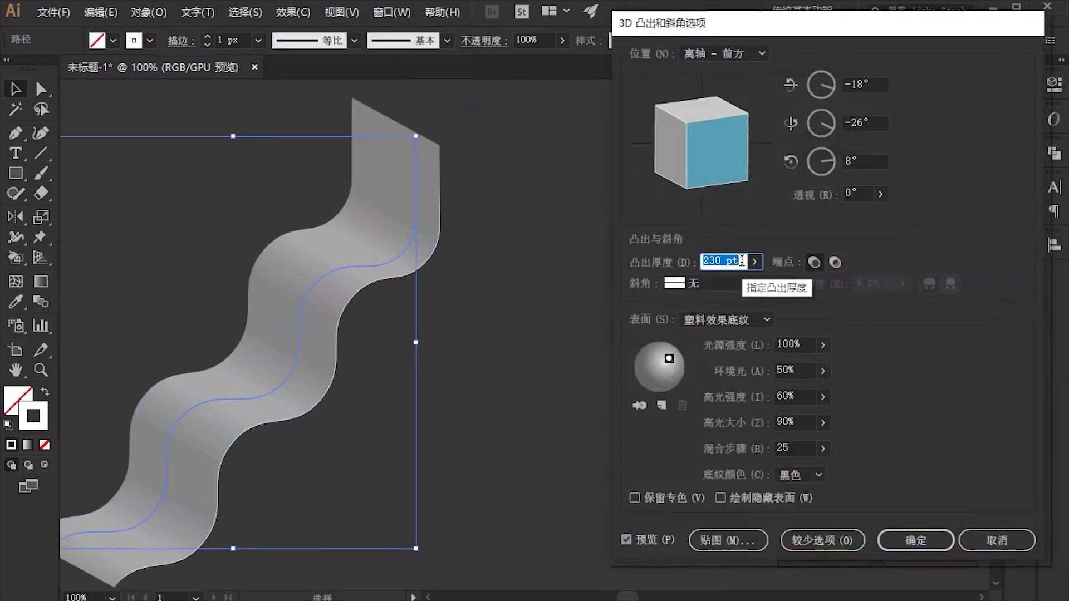
{"action": "scroll", "coordinate": [743, 261], "scroll_direction": "up", "scroll_amount": 2}
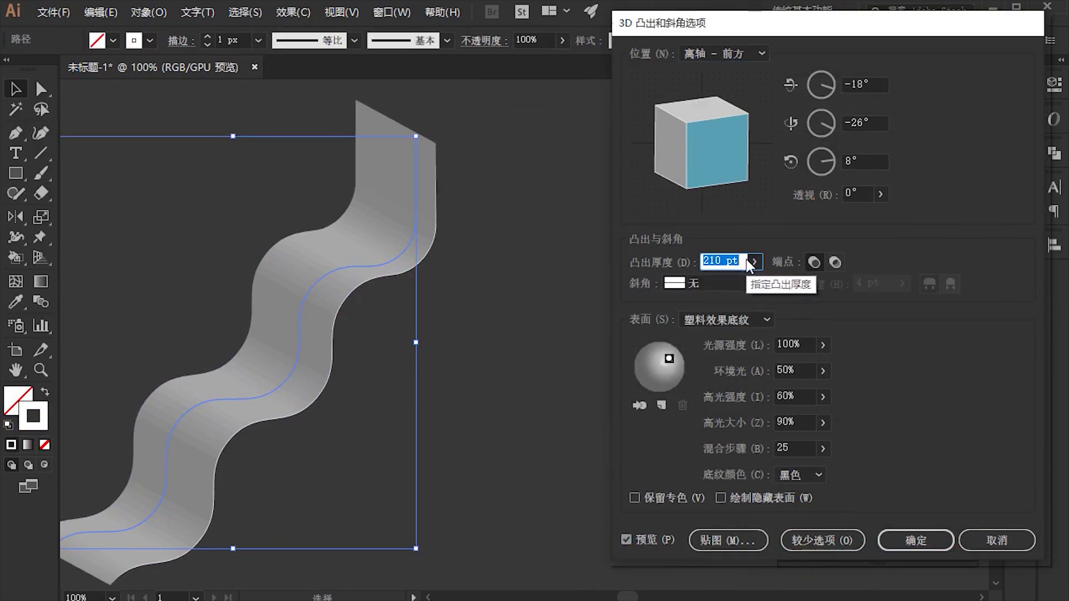
{"action": "scroll", "coordinate": [746, 259], "scroll_direction": "up", "scroll_amount": 5}
{"action": "scroll", "coordinate": [744, 260], "scroll_direction": "up", "scroll_amount": 3}
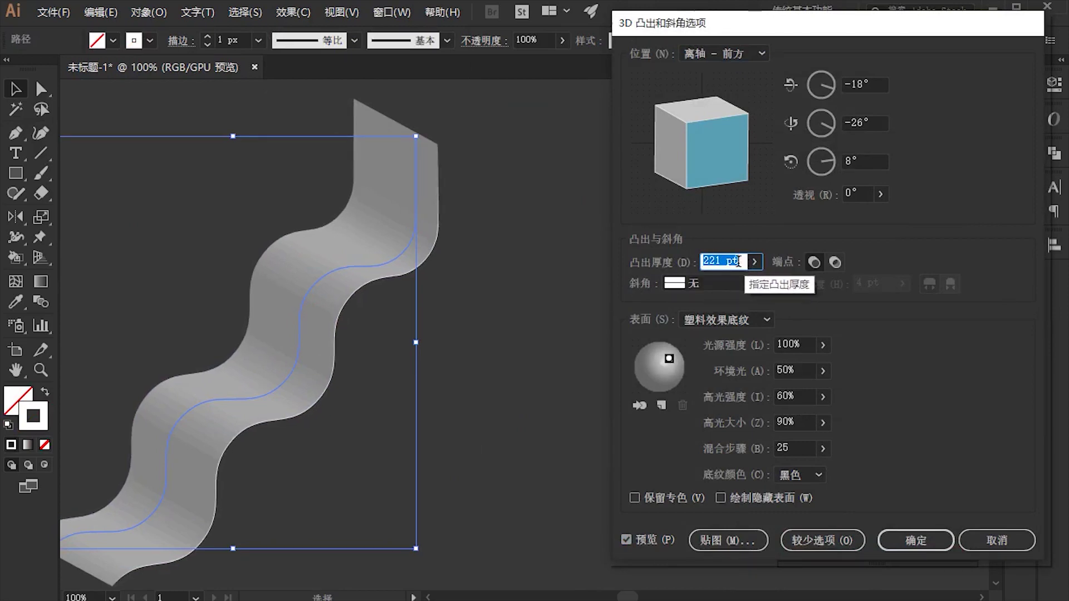
{"action": "left_click_drag", "start_coordinate": [648, 372], "coordinate": [636, 369]}
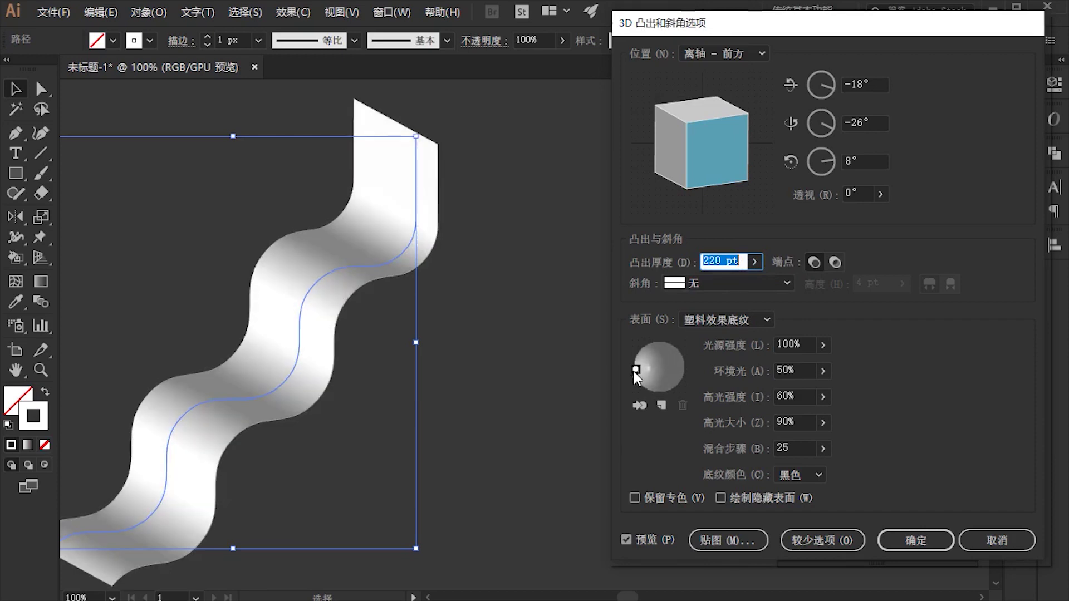
Map 新建符号 3 onto surface 5, scaled to fit, with Invisible Geometry and Shade Artwork on.
{"action": "left_click", "coordinate": [728, 540]}
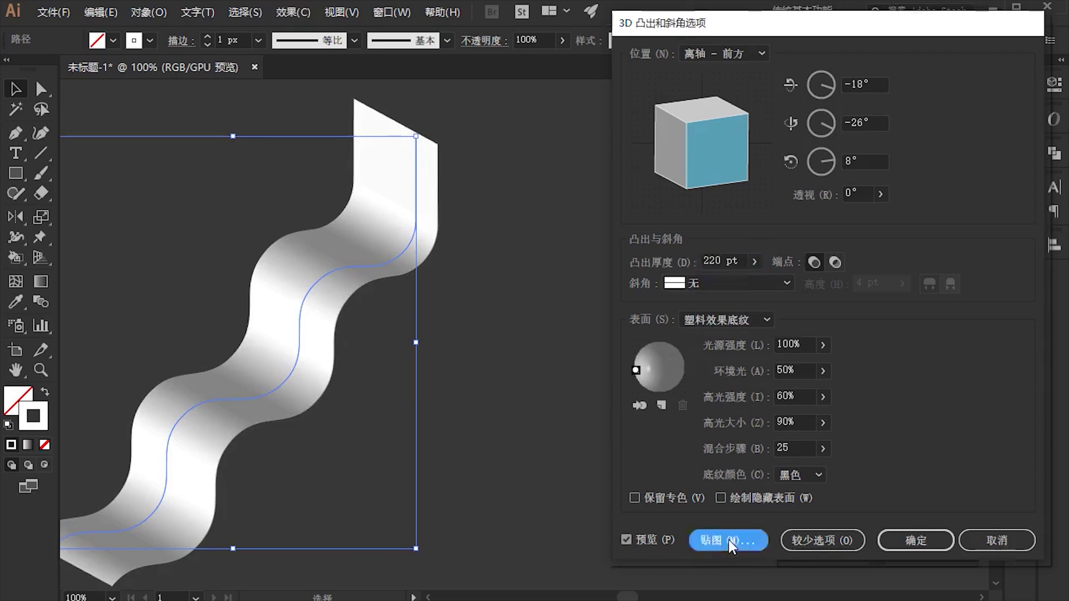
{"action": "double_click", "coordinate": [889, 50]}
{"action": "type", "text": "5 / 6"}
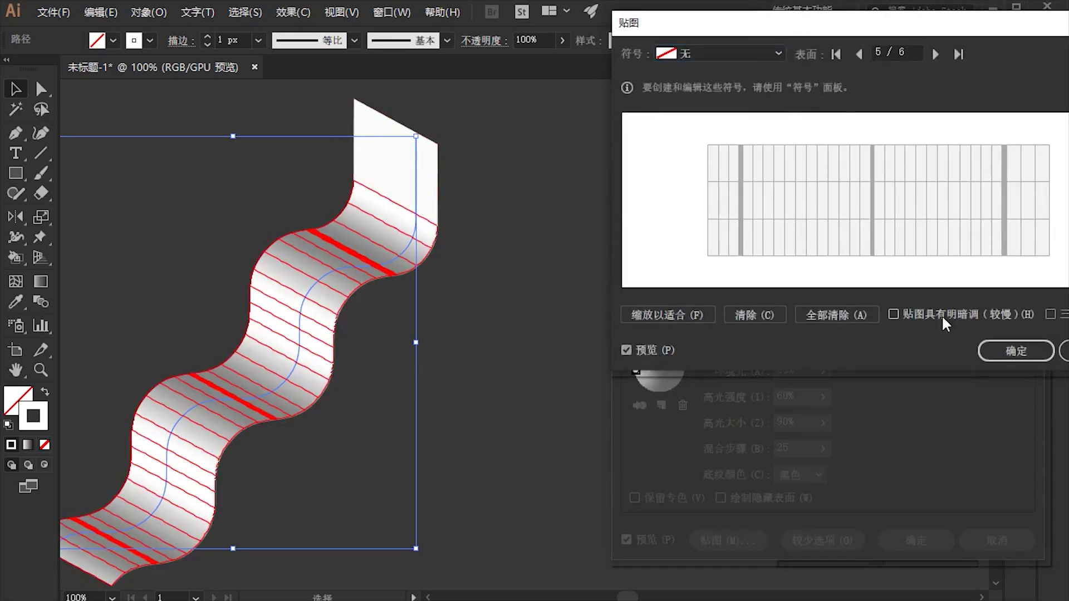
{"action": "left_click_drag", "start_coordinate": [832, 33], "coordinate": [808, 49]}
{"action": "left_click", "coordinate": [724, 69]}
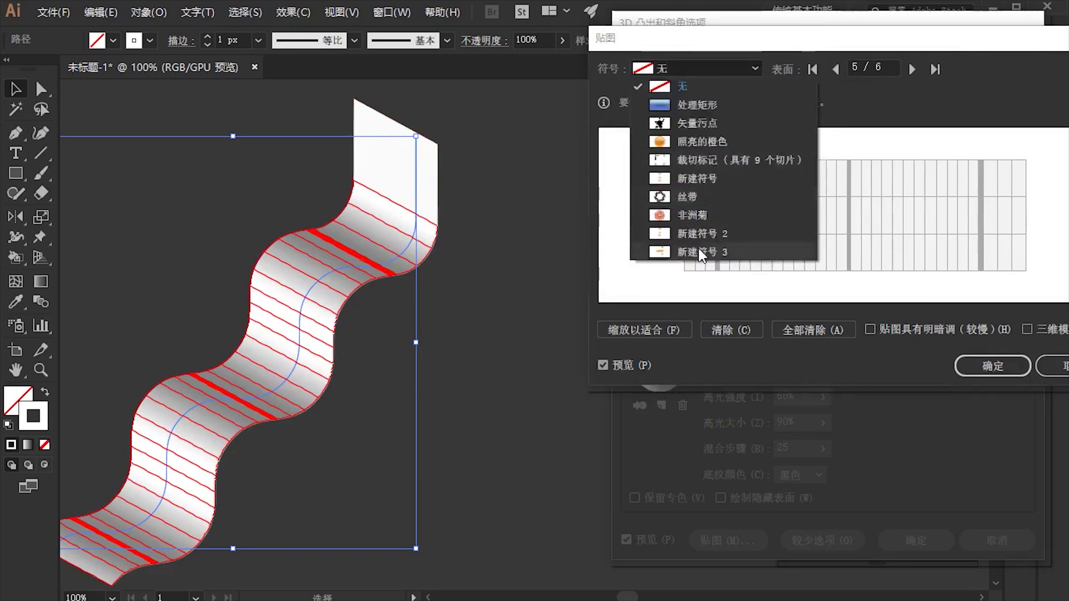
{"action": "left_click", "coordinate": [724, 251]}
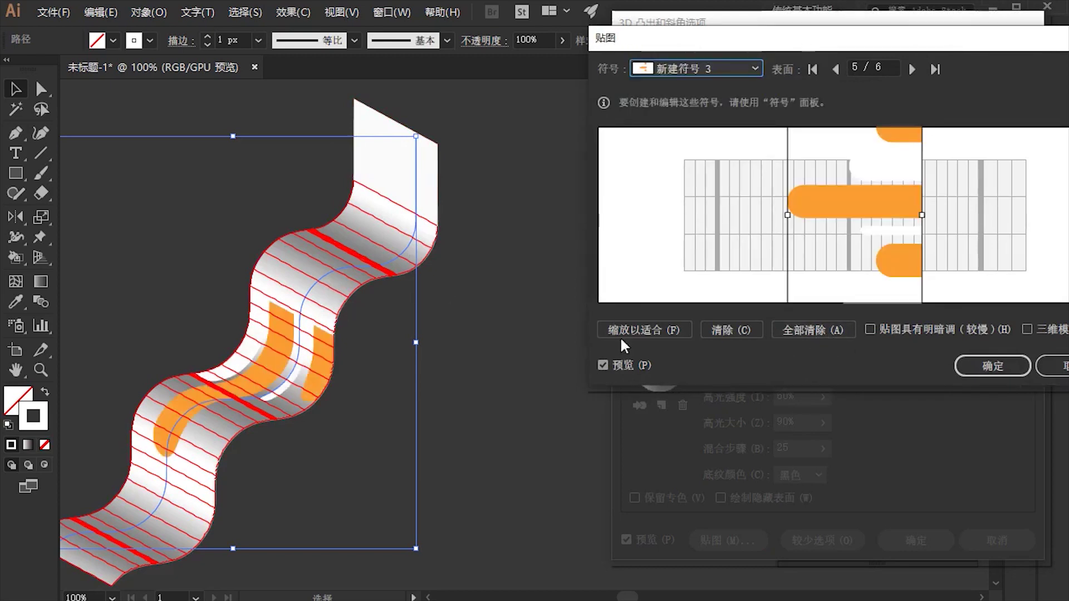
{"action": "left_click", "coordinate": [631, 329]}
{"action": "left_click", "coordinate": [1027, 330]}
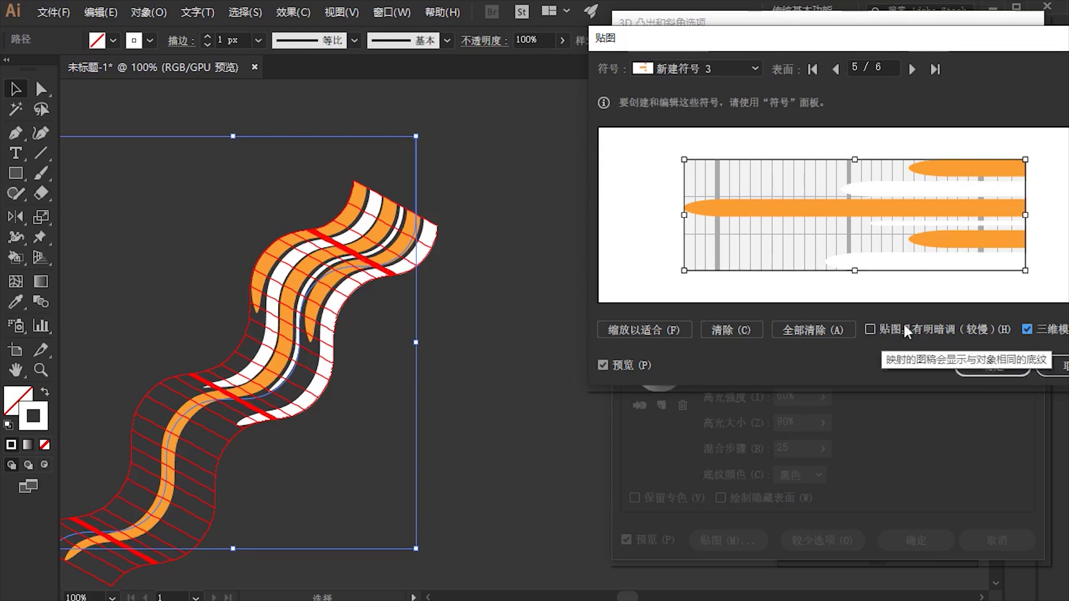
{"action": "left_click", "coordinate": [870, 329]}
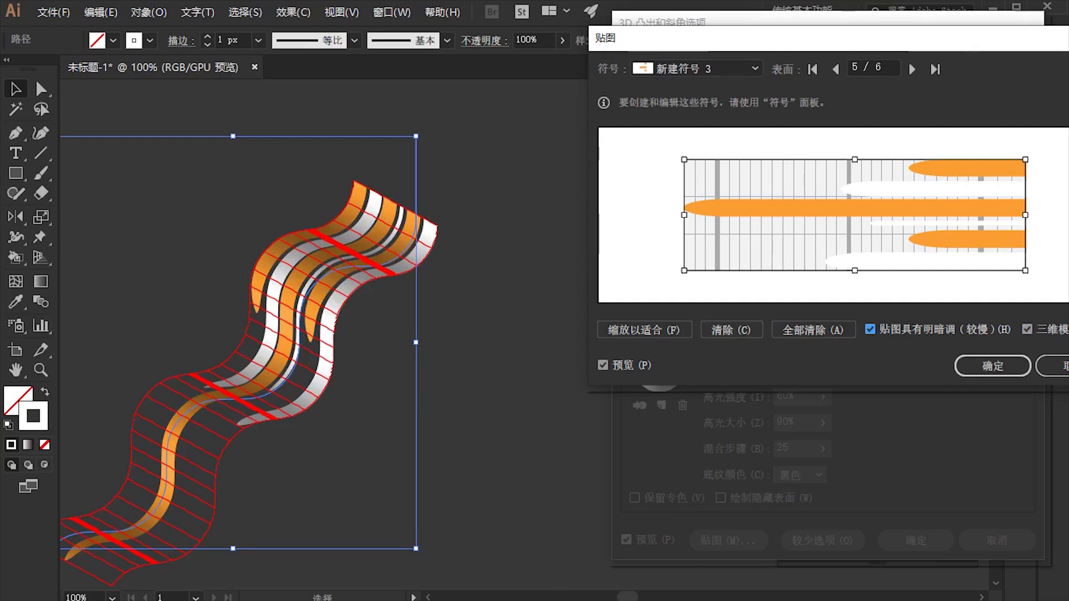
{"action": "left_click_drag", "start_coordinate": [920, 45], "coordinate": [828, 68]}
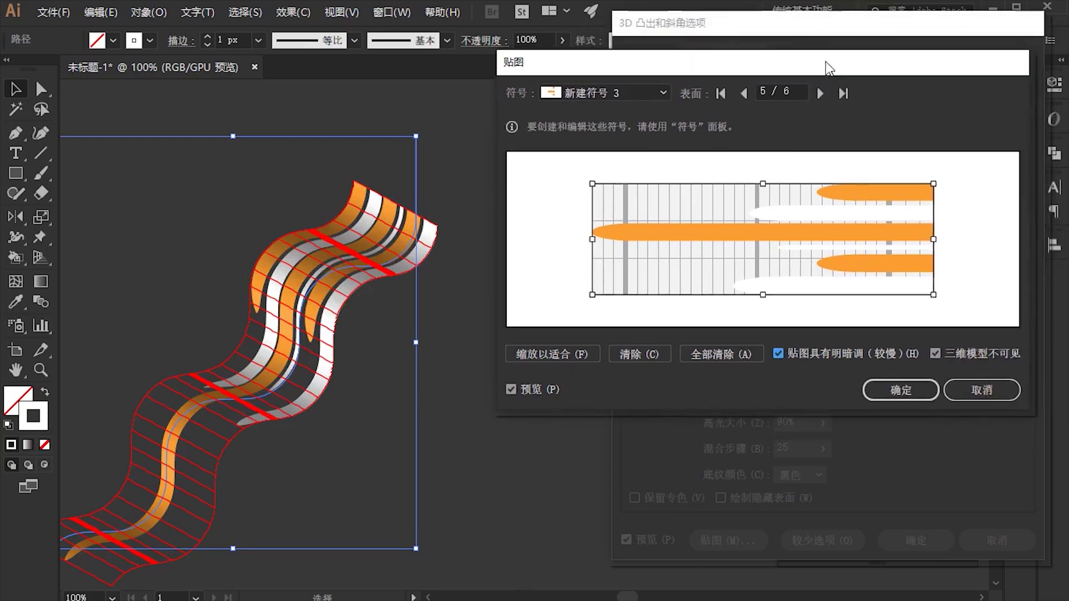
Put 新建符号 2, scaled to fit, on surface 6 and accept the mapping.
{"action": "left_click", "coordinate": [827, 93]}
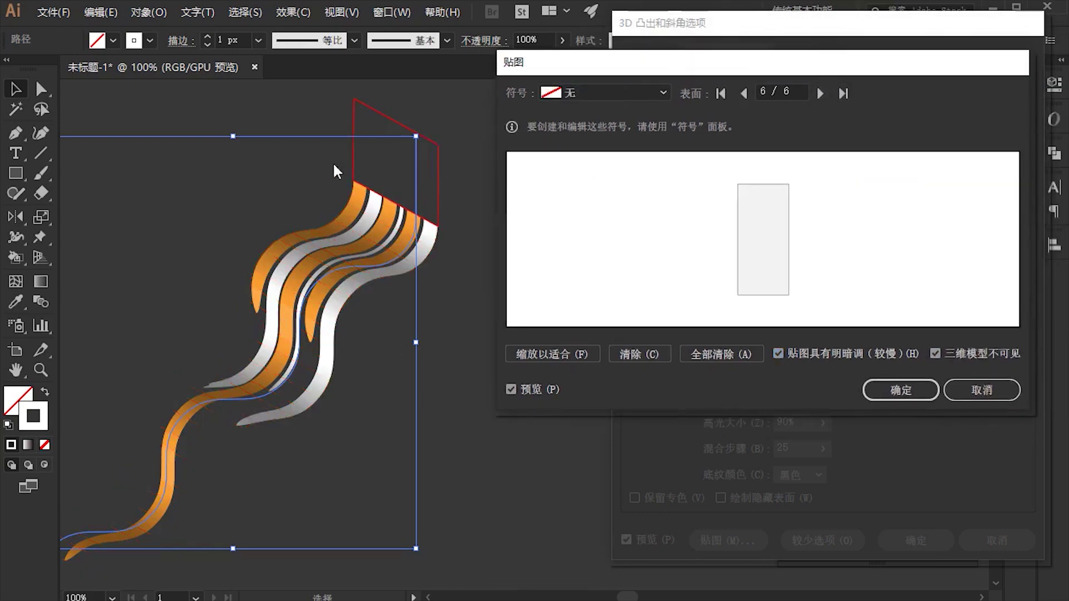
{"action": "left_click", "coordinate": [630, 90]}
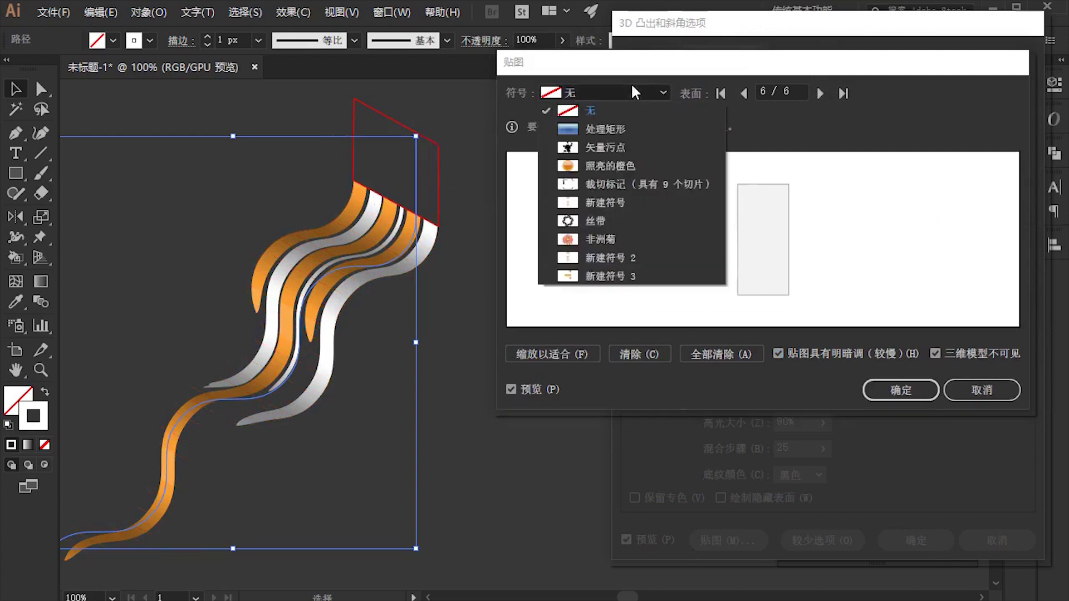
{"action": "left_click", "coordinate": [614, 257]}
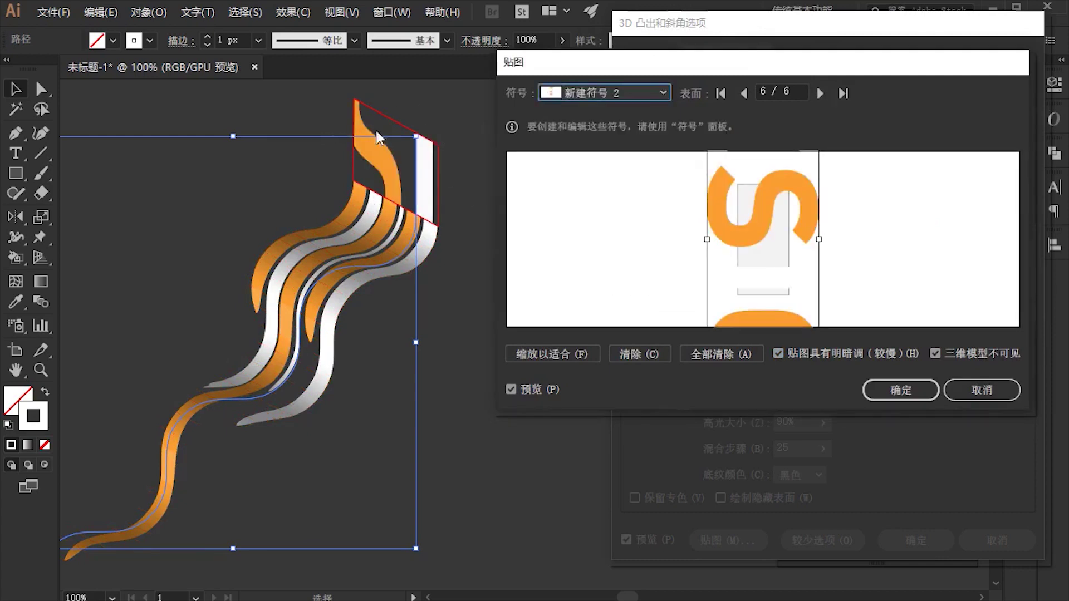
{"action": "left_click", "coordinate": [534, 352]}
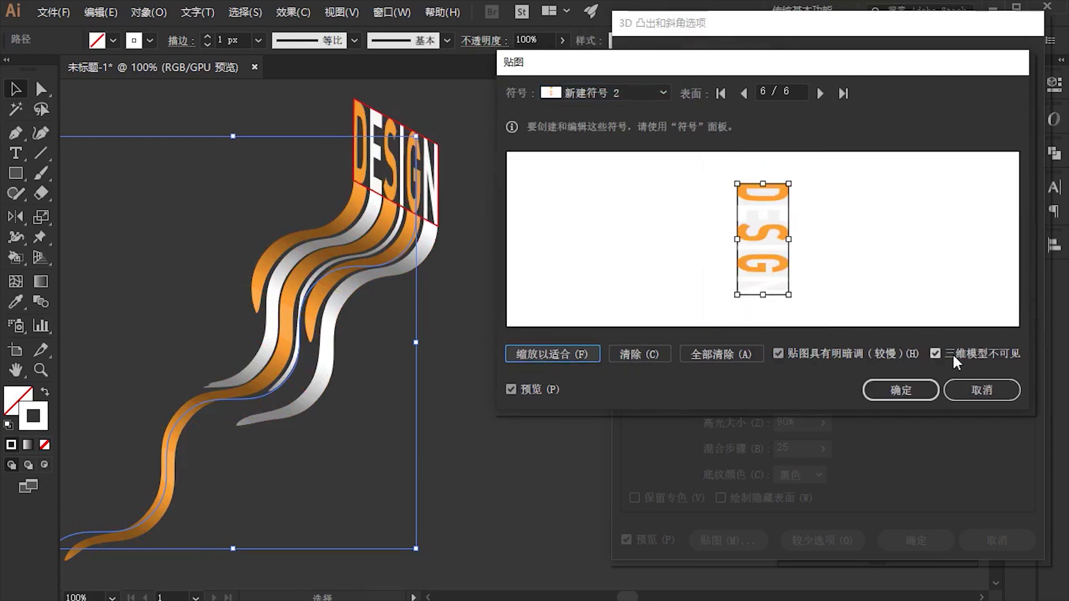
{"action": "left_click", "coordinate": [908, 391]}
{"action": "left_click", "coordinate": [891, 540]}
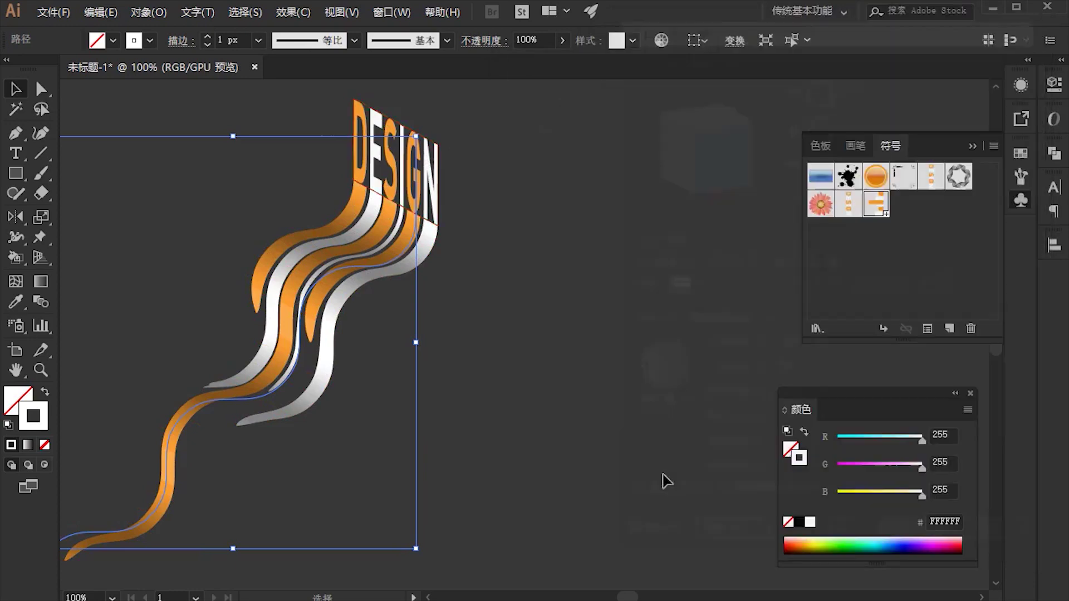
{"action": "left_click", "coordinate": [667, 480]}
{"action": "scroll", "coordinate": [628, 260], "scroll_direction": "down", "scroll_amount": 2}
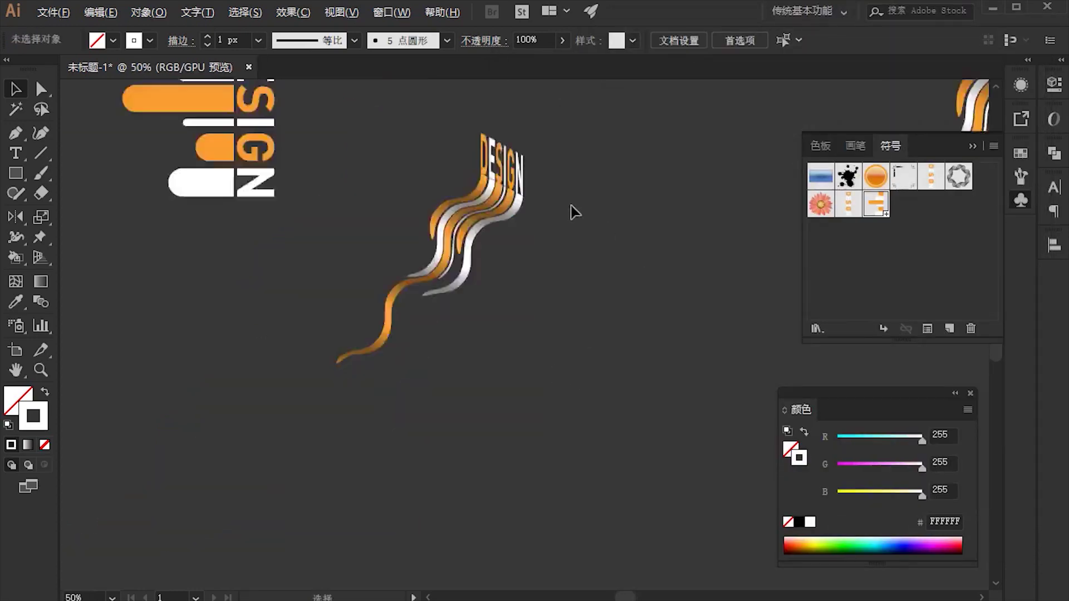
{"action": "scroll", "coordinate": [580, 198], "scroll_direction": "up", "scroll_amount": 4}
{"action": "scroll", "coordinate": [703, 276], "scroll_direction": "down", "scroll_amount": 3}
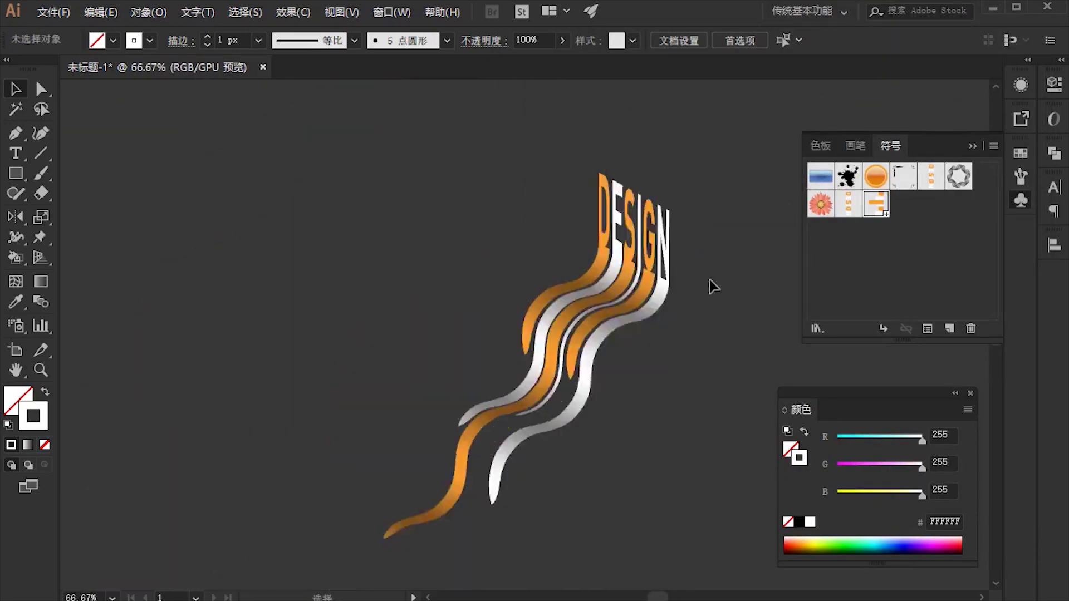
{"action": "scroll", "coordinate": [513, 365], "scroll_direction": "up", "scroll_amount": 3}
{"action": "scroll", "coordinate": [335, 400], "scroll_direction": "up", "scroll_amount": 2}
{"action": "scroll", "coordinate": [573, 351], "scroll_direction": "down", "scroll_amount": 3}
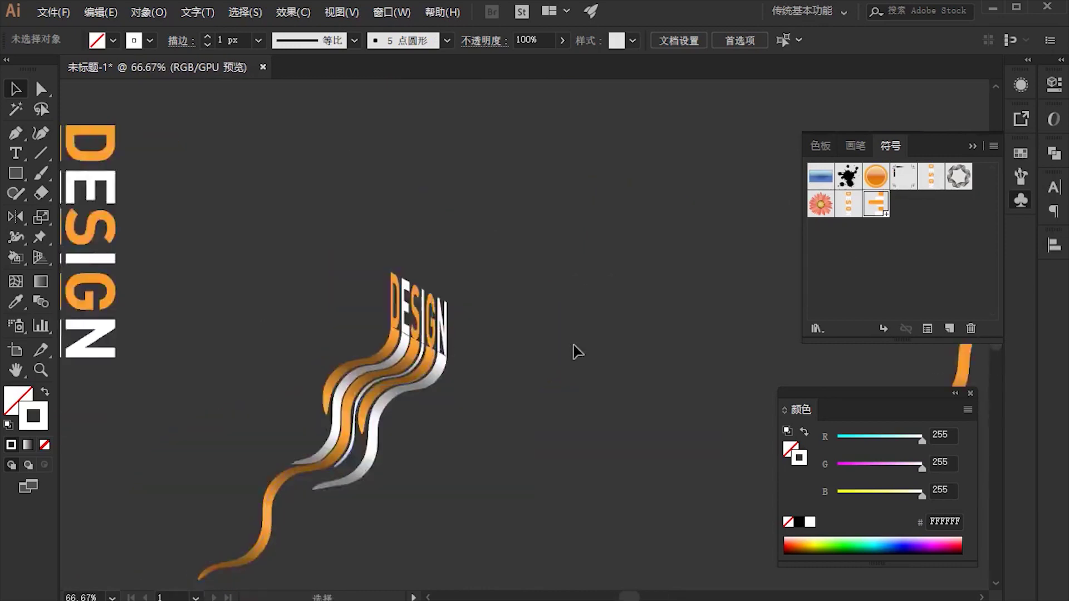
{"action": "scroll", "coordinate": [578, 310], "scroll_direction": "up", "scroll_amount": 3}
{"action": "scroll", "coordinate": [522, 384], "scroll_direction": "up", "scroll_amount": 2}
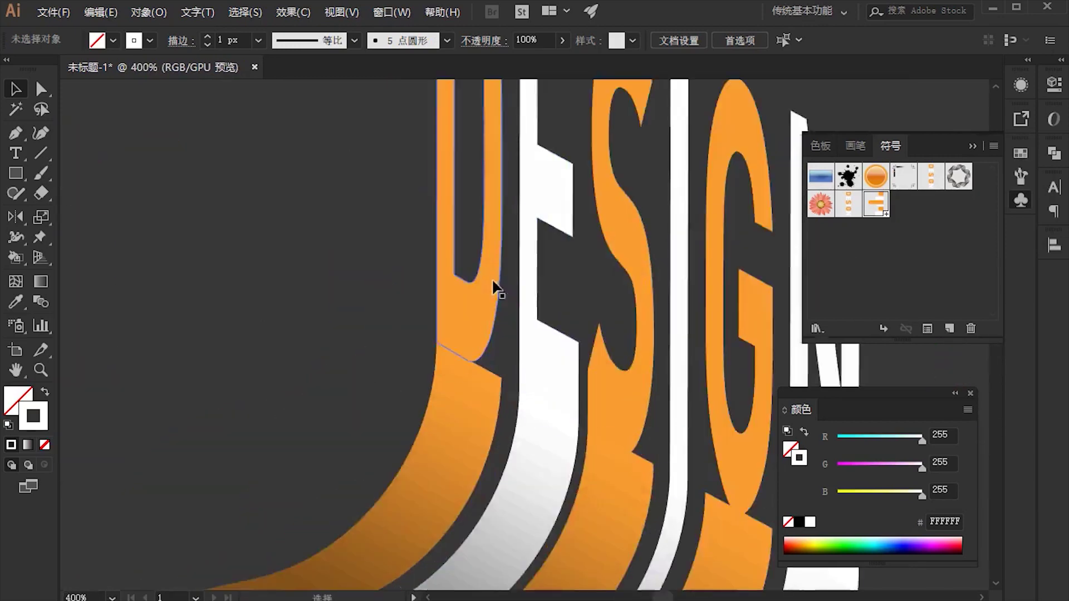
{"action": "scroll", "coordinate": [494, 286], "scroll_direction": "down", "scroll_amount": 4}
{"action": "scroll", "coordinate": [377, 435], "scroll_direction": "left", "scroll_amount": 5}
{"action": "scroll", "coordinate": [220, 396], "scroll_direction": "down", "scroll_amount": 3}
{"action": "scroll", "coordinate": [467, 298], "scroll_direction": "up", "scroll_amount": 2}
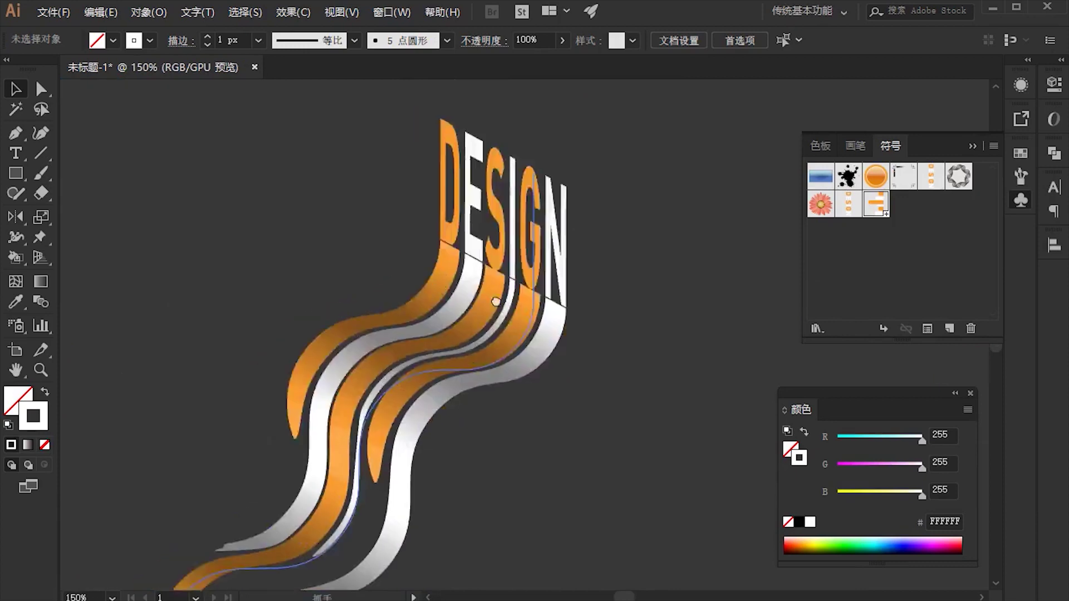
{"action": "scroll", "coordinate": [504, 309], "scroll_direction": "up", "scroll_amount": 2}
{"action": "scroll", "coordinate": [535, 334], "scroll_direction": "up", "scroll_amount": 1}
{"action": "scroll", "coordinate": [404, 270], "scroll_direction": "up", "scroll_amount": 2}
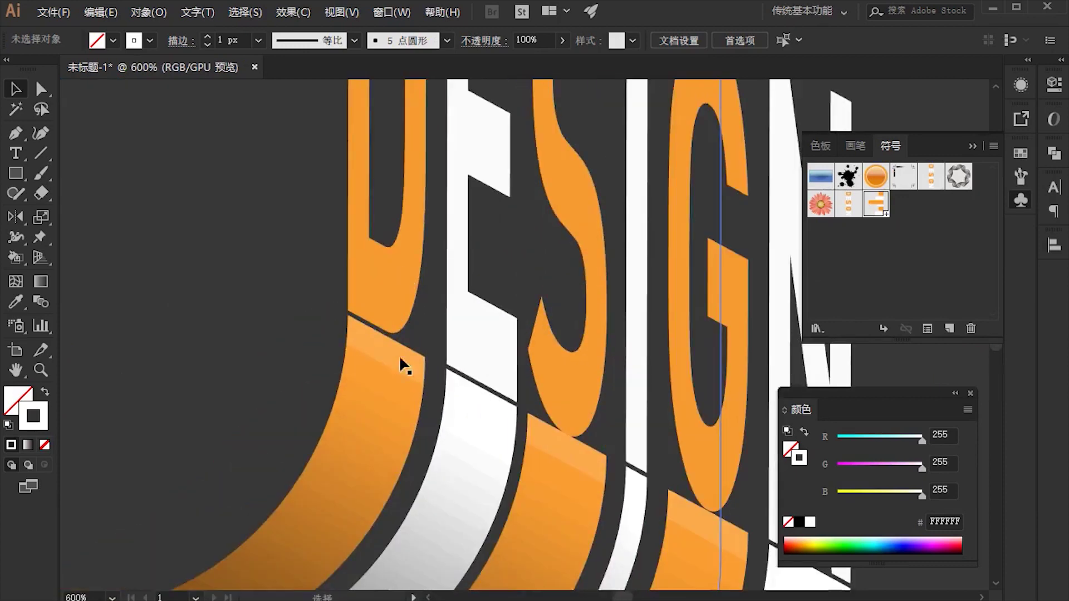
{"action": "scroll", "coordinate": [399, 355], "scroll_direction": "down", "scroll_amount": 3}
{"action": "scroll", "coordinate": [405, 278], "scroll_direction": "down", "scroll_amount": 2}
Expand the wavy ribbon blend's 3D appearance, then expand it into editable paths.
{"action": "left_click", "coordinate": [304, 262]}
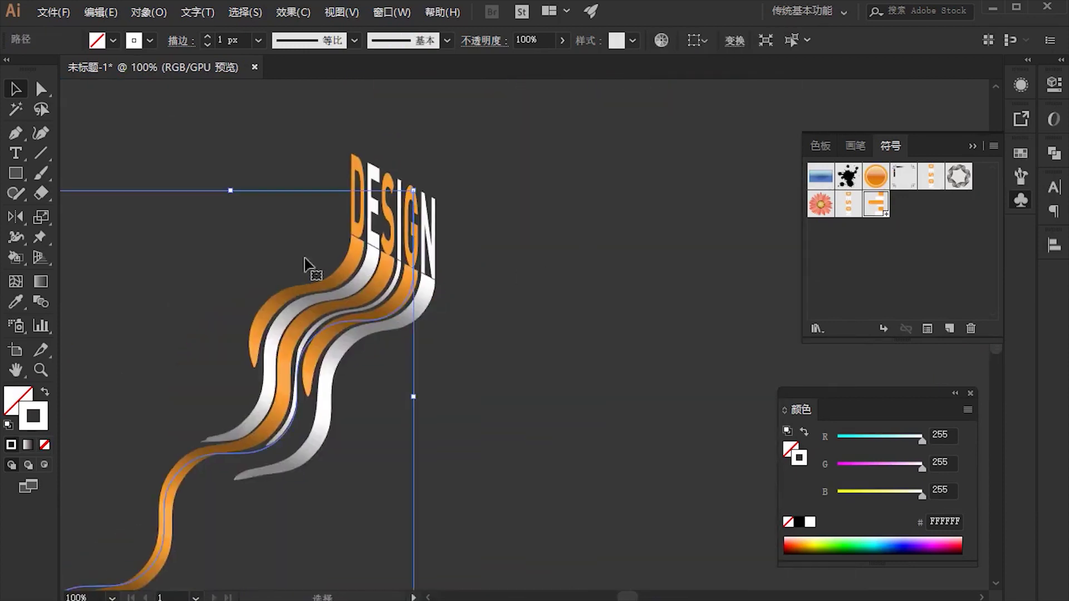
{"action": "left_click", "coordinate": [149, 12]}
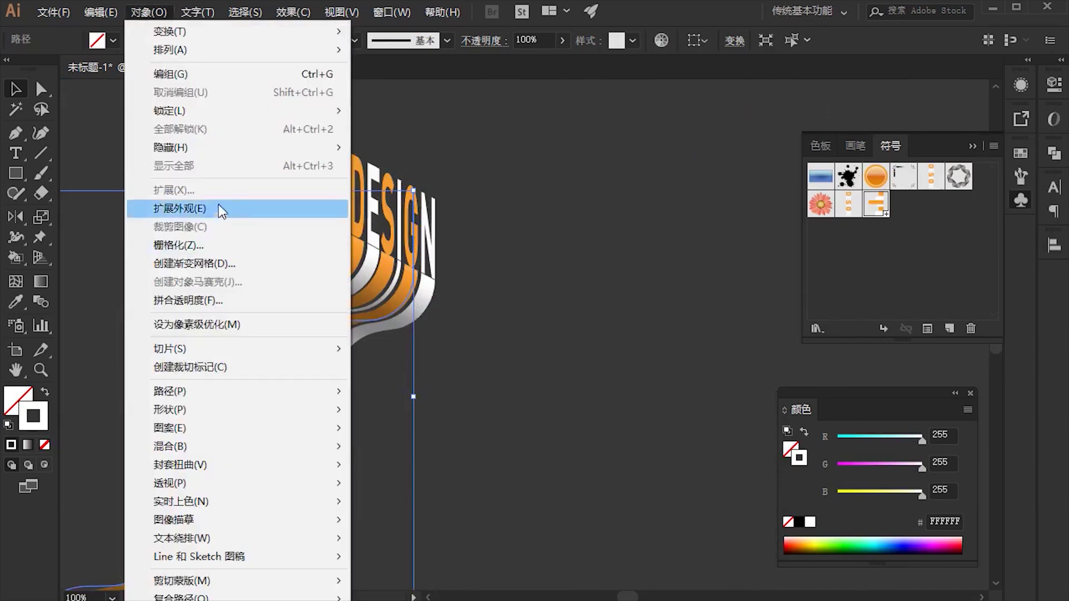
{"action": "left_click", "coordinate": [218, 205]}
{"action": "left_click", "coordinate": [150, 16]}
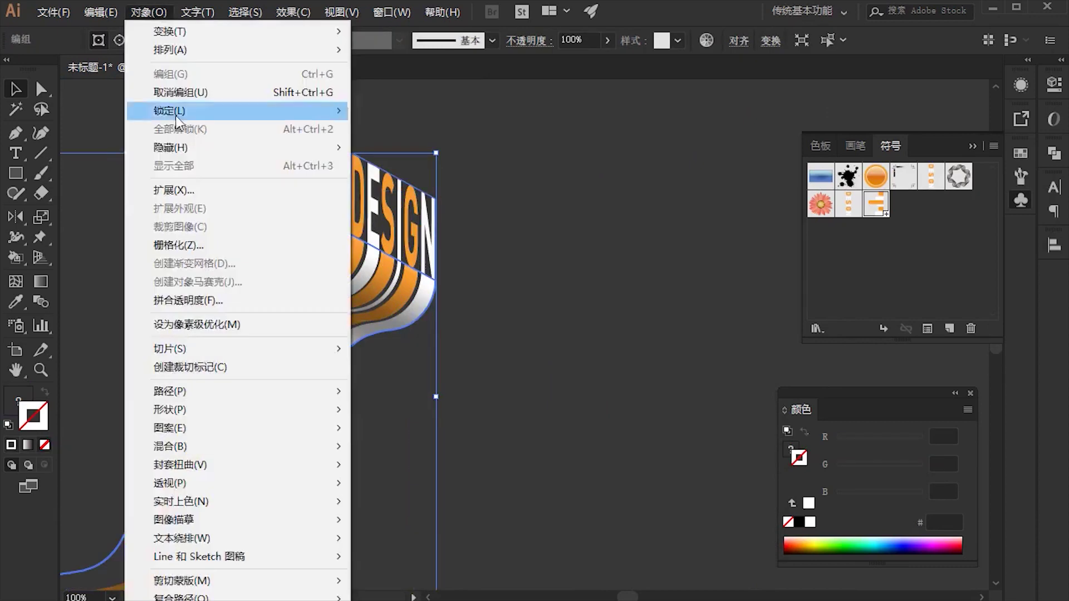
{"action": "left_click", "coordinate": [185, 191]}
Ungroup the expanded artwork and enter, then exit, isolation mode on its group.
{"action": "right_click", "coordinate": [394, 240]}
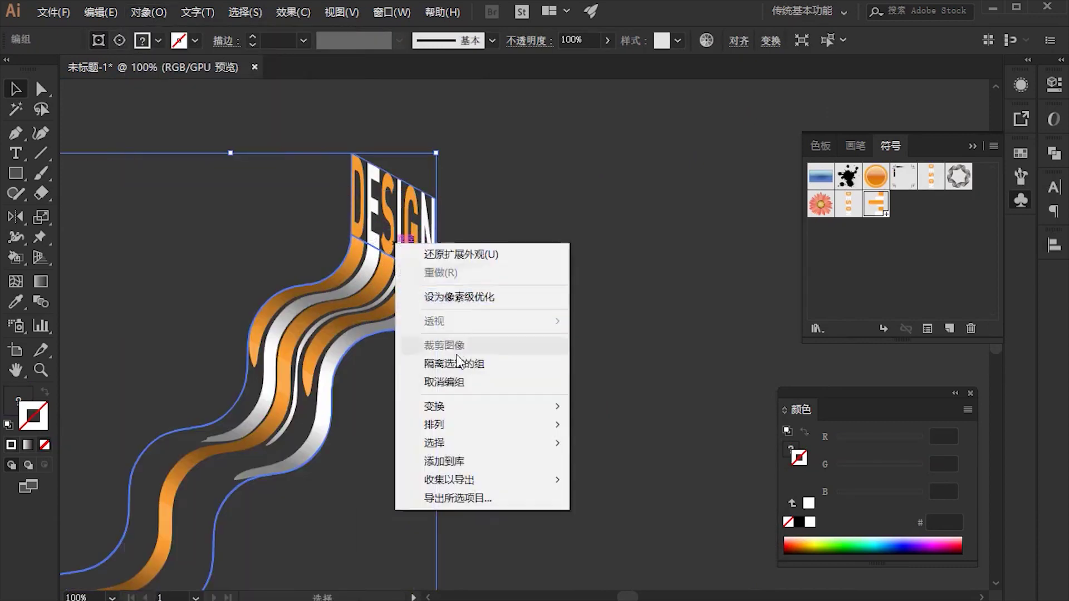
{"action": "left_click", "coordinate": [460, 384]}
{"action": "right_click", "coordinate": [375, 260]}
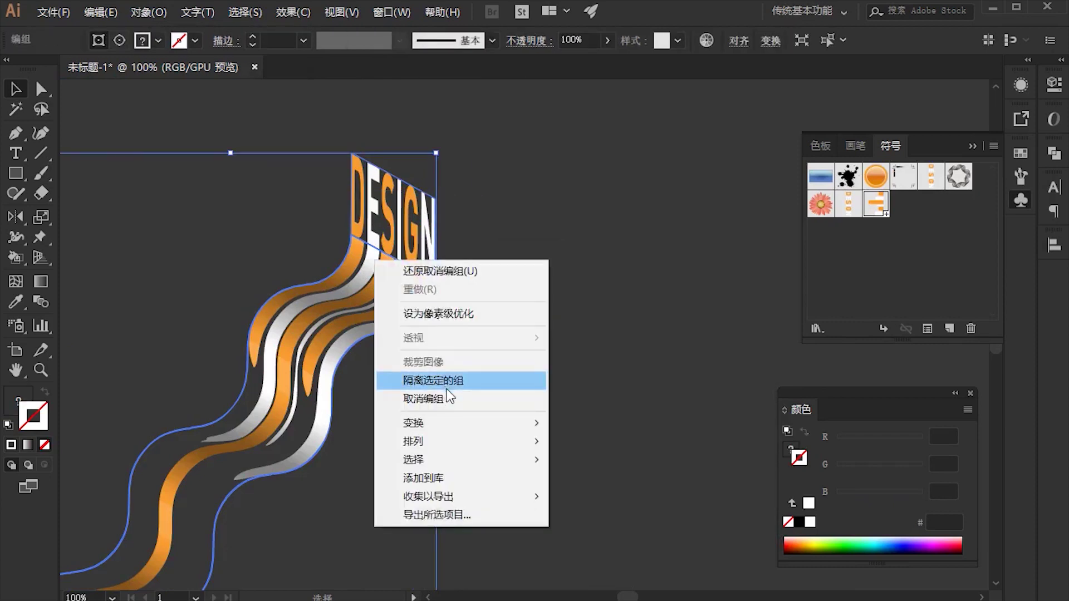
{"action": "left_click", "coordinate": [445, 382]}
{"action": "left_click", "coordinate": [464, 91]}
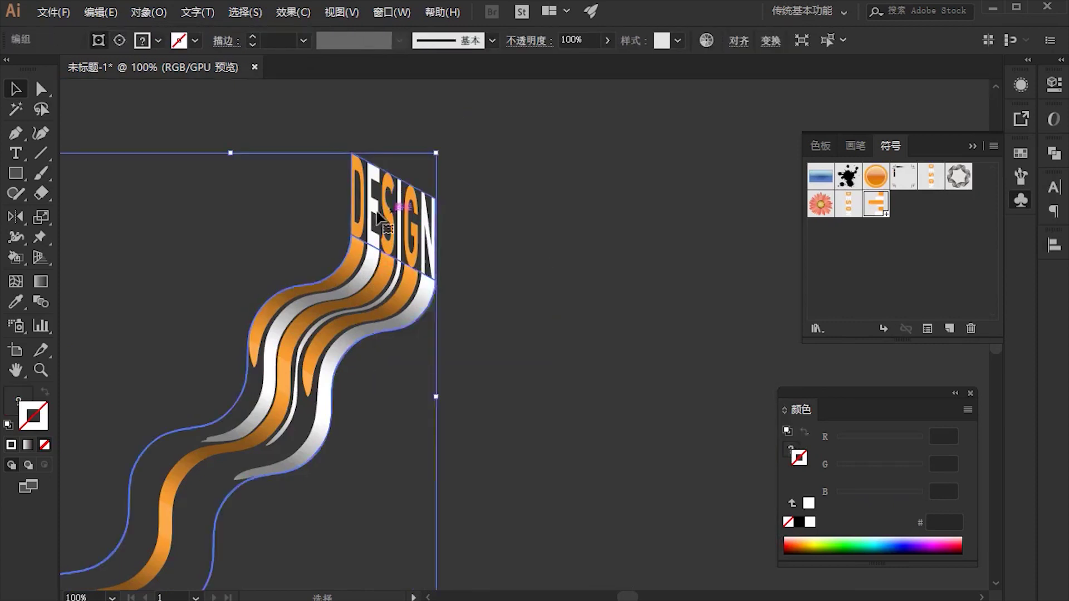
{"action": "right_click", "coordinate": [374, 211]}
{"action": "left_click", "coordinate": [449, 352]}
Release the ribbon group's clipping mask to reveal the full waves, then re-apply the mask.
{"action": "left_click", "coordinate": [438, 287]}
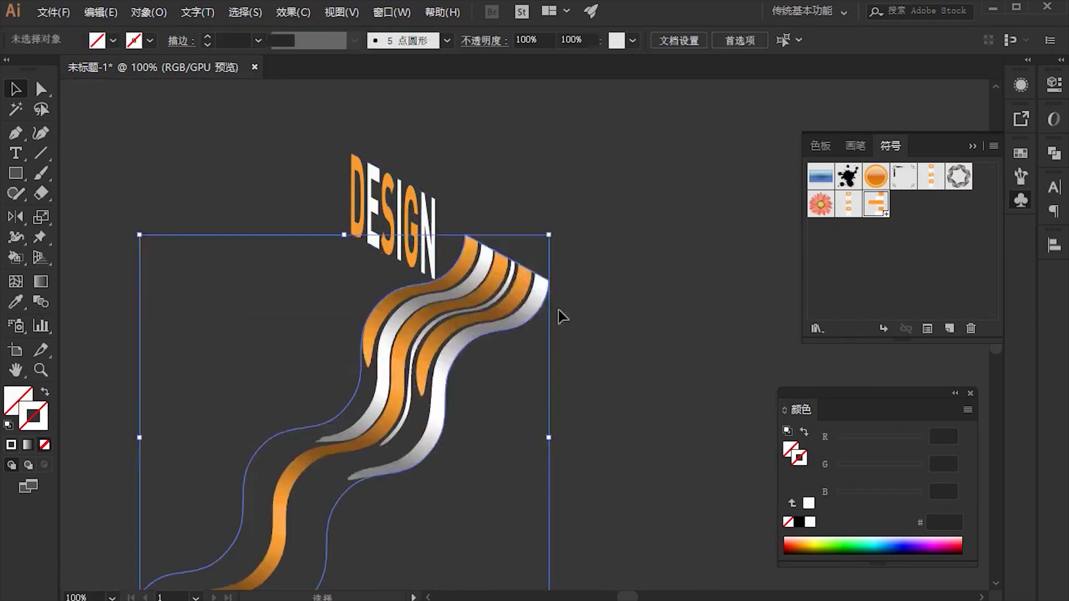
{"action": "scroll", "coordinate": [437, 295], "scroll_direction": "up", "scroll_amount": 1}
{"action": "right_click", "coordinate": [325, 286]}
{"action": "left_click", "coordinate": [416, 425]}
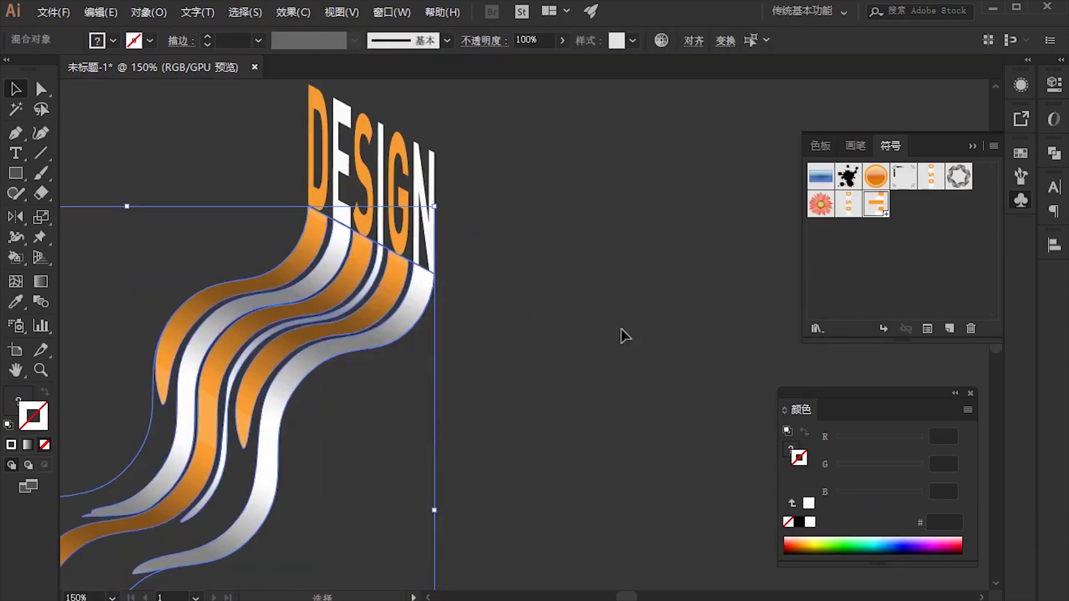
{"action": "left_click", "coordinate": [620, 334]}
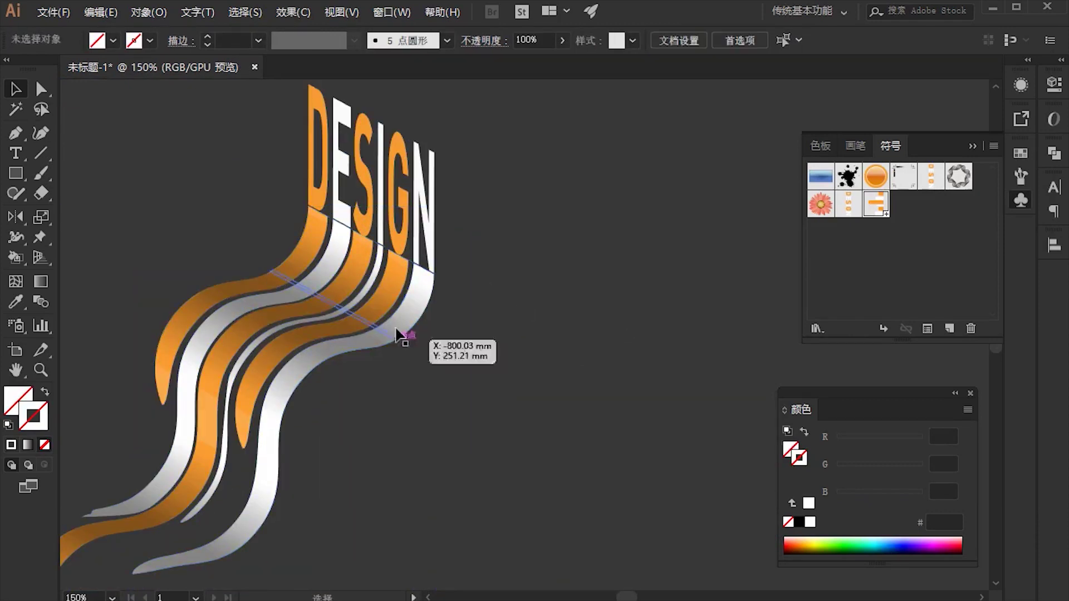
{"action": "left_click", "coordinate": [432, 263]}
{"action": "right_click", "coordinate": [334, 272]}
{"action": "left_click", "coordinate": [423, 418]}
Try moving the DESIGN lettering away from the ribbons, then undo the move.
{"action": "left_click_drag", "start_coordinate": [551, 403], "coordinate": [569, 390]}
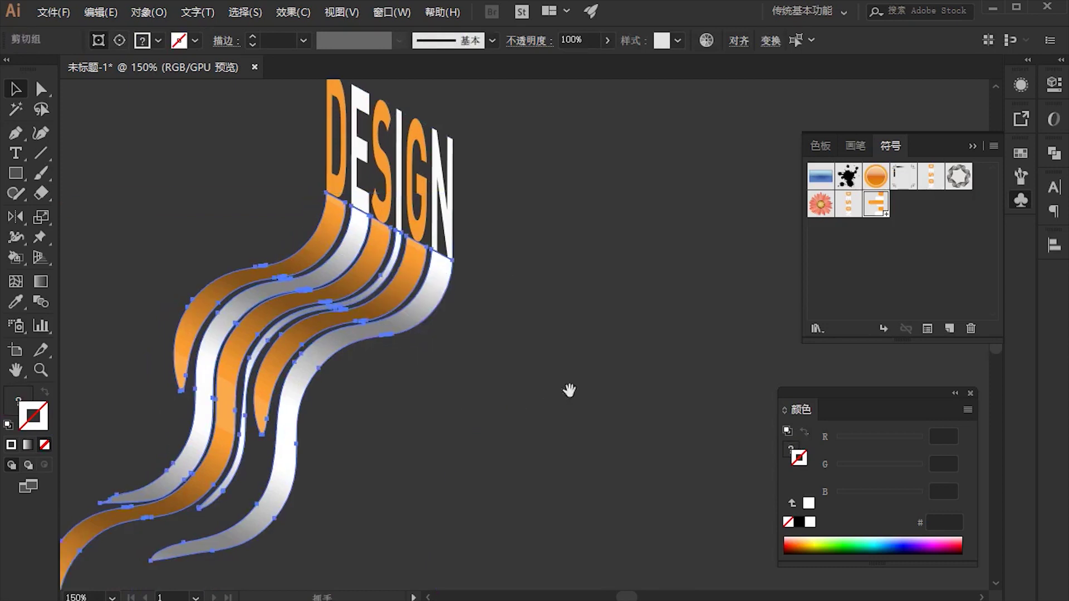
{"action": "left_click", "coordinate": [569, 389]}
{"action": "left_click", "coordinate": [434, 266]}
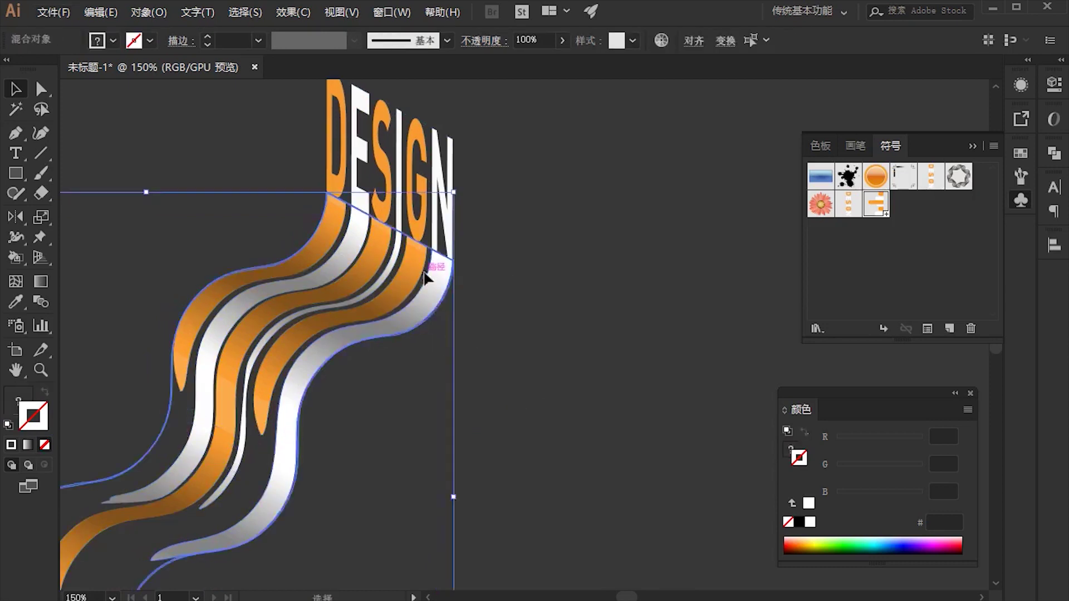
{"action": "left_click_drag", "start_coordinate": [434, 254], "coordinate": [551, 269]}
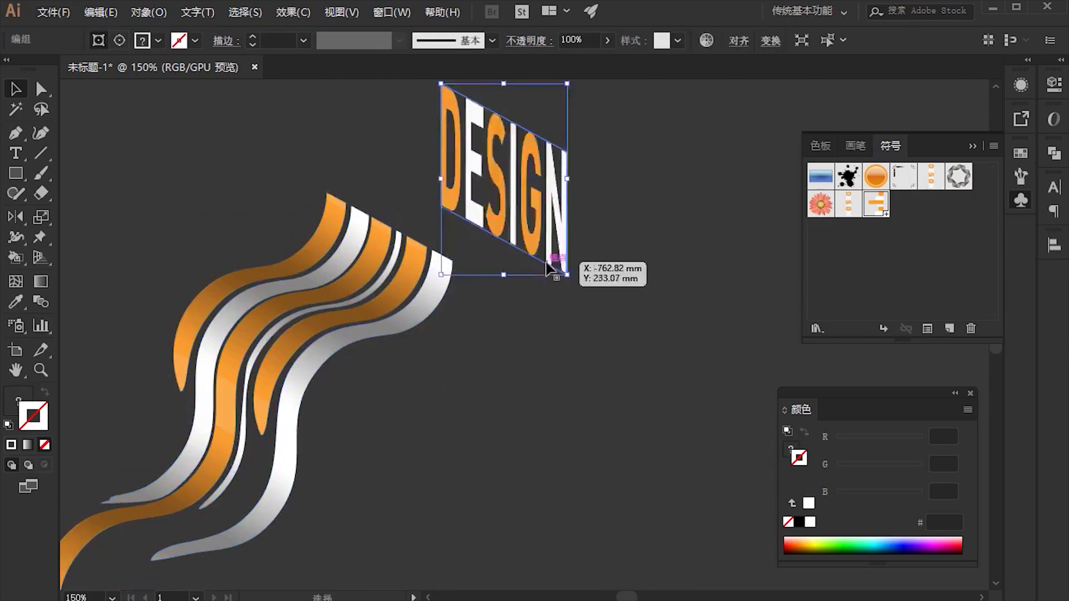
{"action": "key", "text": "ctrl+z"}
Check the lettering's context menu, zoom in, and select the hidden guide path beside it.
{"action": "right_click", "coordinate": [412, 146]}
{"action": "left_click", "coordinate": [492, 285]}
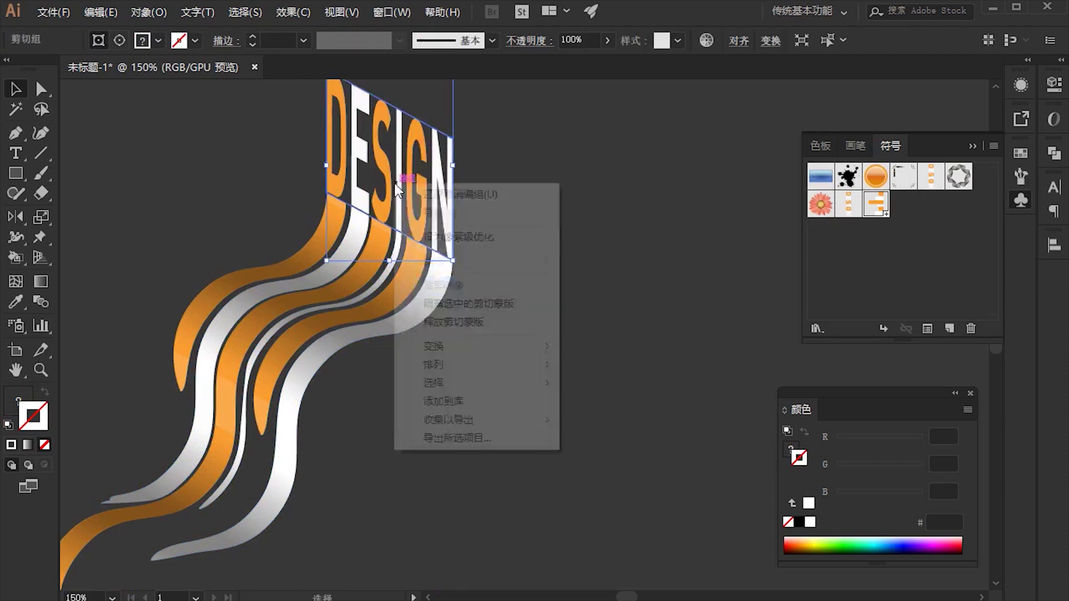
{"action": "right_click", "coordinate": [392, 184]}
{"action": "left_click", "coordinate": [489, 317]}
{"action": "key", "text": "ctrl+plus"}
{"action": "key", "text": "ctrl+plus"}
{"action": "scroll", "coordinate": [506, 172], "scroll_direction": "up", "scroll_amount": 5}
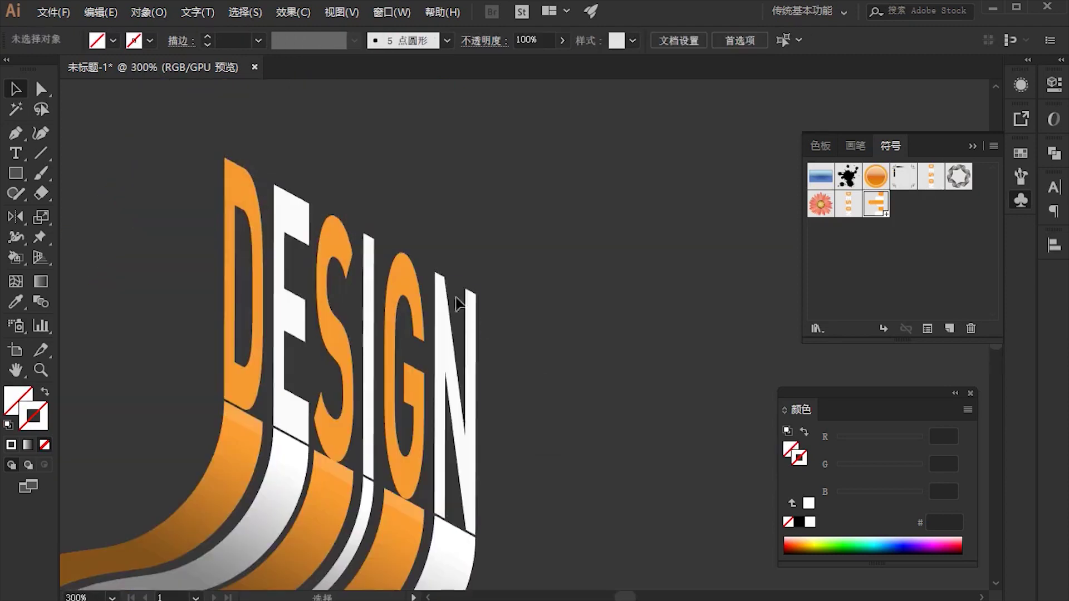
{"action": "left_click", "coordinate": [556, 251]}
{"action": "key", "text": "ctrl+minus"}
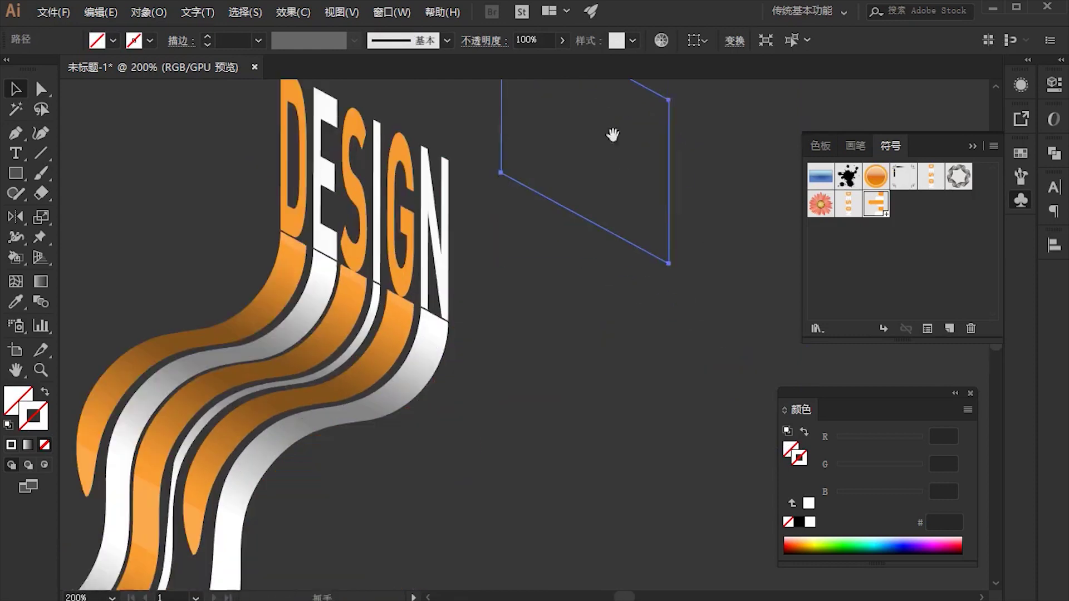
{"action": "left_click", "coordinate": [630, 217]}
{"action": "key", "text": "ctrl+y"}
{"action": "key", "text": "ctrl+minus"}
{"action": "key", "text": "ctrl+minus"}
{"action": "key", "text": "ctrl+minus"}
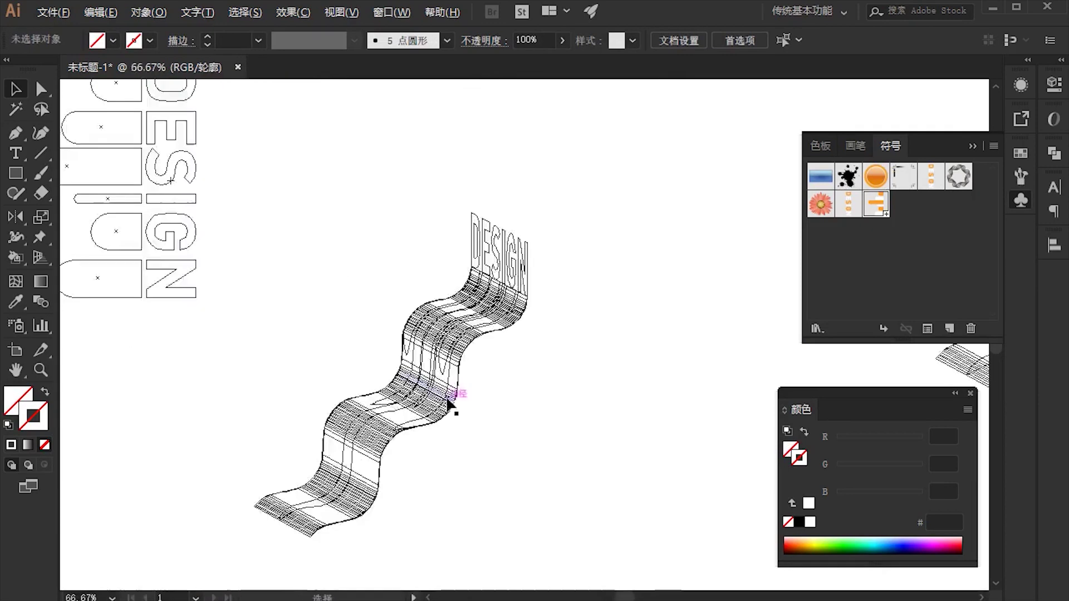
{"action": "key", "text": "ctrl+plus"}
{"action": "key", "text": "ctrl+plus"}
{"action": "key", "text": "ctrl+plus"}
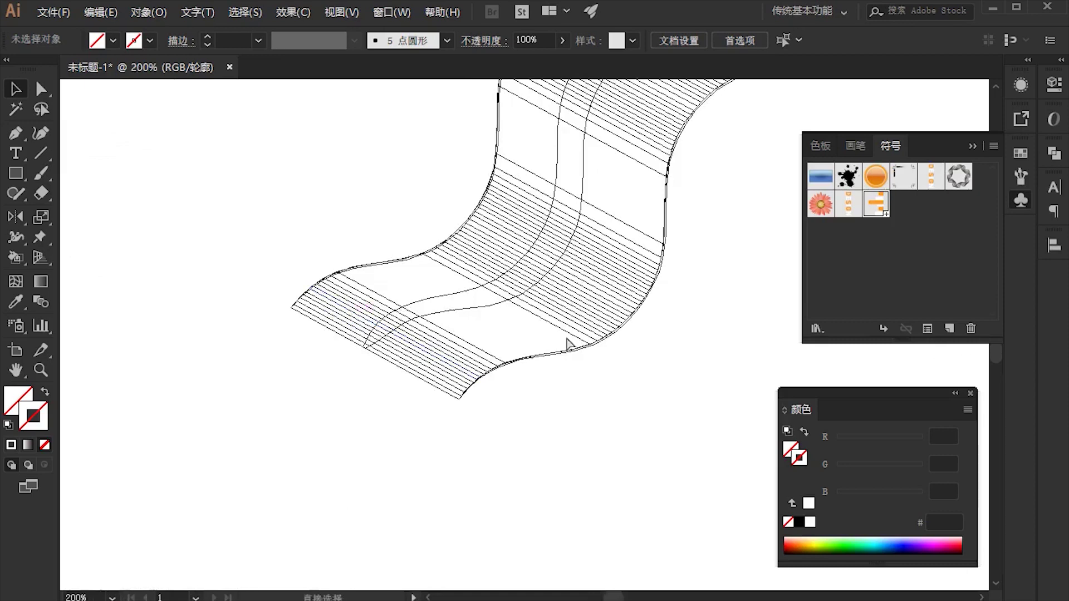
{"action": "key", "text": "ctrl+y"}
{"action": "left_click_drag", "start_coordinate": [492, 319], "coordinate": [621, 405]}
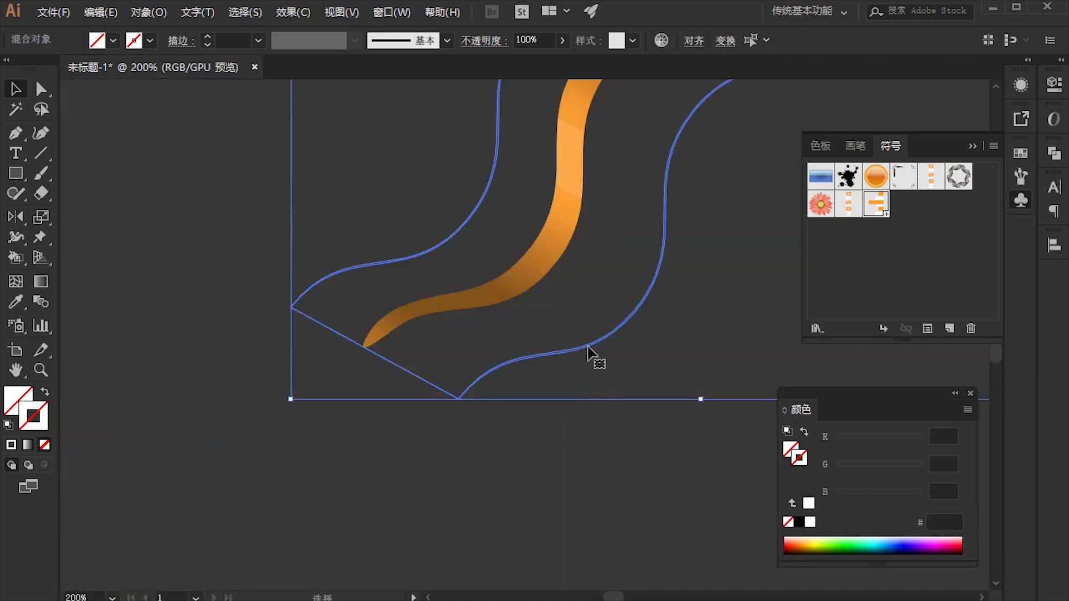
{"action": "key", "text": "ctrl+minus"}
{"action": "key", "text": "ctrl+minus"}
{"action": "left_click_drag", "start_coordinate": [640, 346], "coordinate": [483, 434]}
{"action": "left_click", "coordinate": [517, 417]}
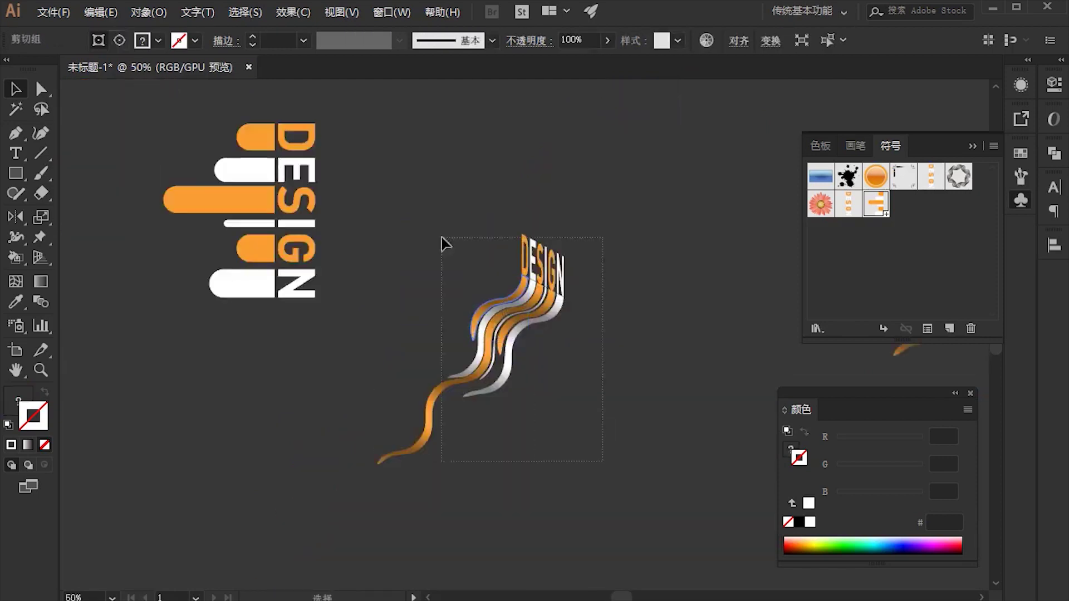
Using Direct Selection, drag the D's bottom corner anchor down to reshape its curve.
{"action": "left_click", "coordinate": [521, 478]}
{"action": "scroll", "coordinate": [611, 258], "scroll_direction": "up", "scroll_amount": 3}
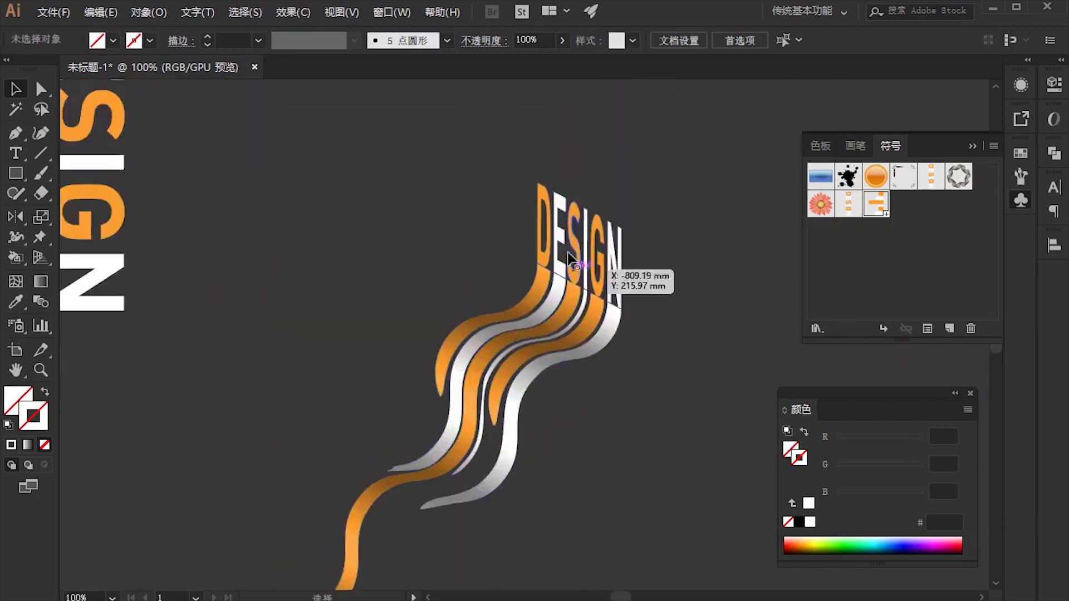
{"action": "scroll", "coordinate": [454, 340], "scroll_direction": "up", "scroll_amount": 5}
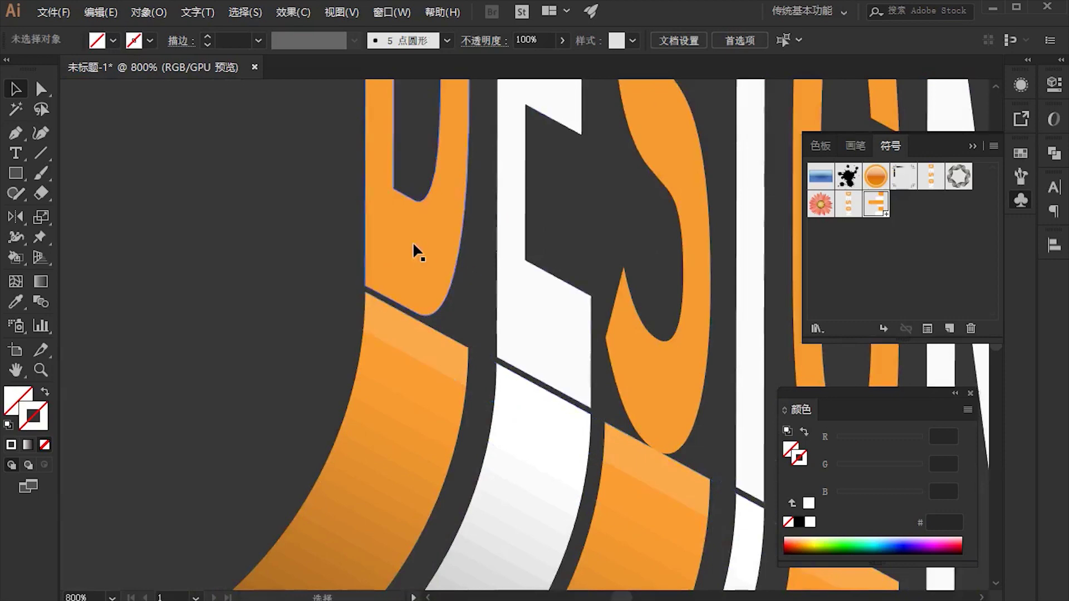
{"action": "left_click", "coordinate": [389, 265]}
{"action": "scroll", "coordinate": [389, 267], "scroll_direction": "up", "scroll_amount": 2}
{"action": "key", "text": "a"}
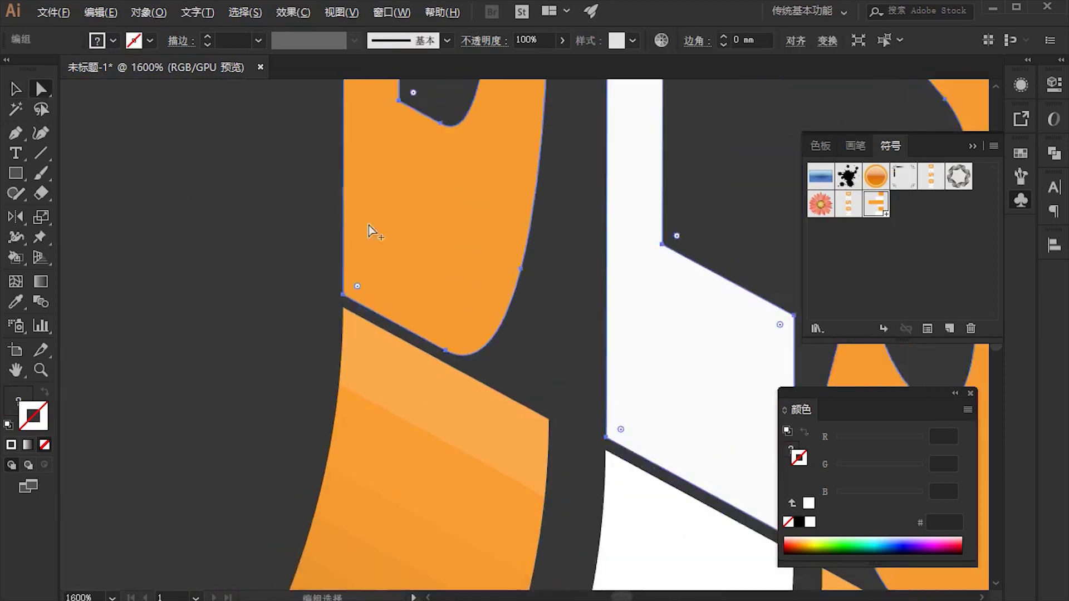
{"action": "scroll", "coordinate": [368, 225], "scroll_direction": "down", "scroll_amount": 2}
{"action": "scroll", "coordinate": [434, 292], "scroll_direction": "up", "scroll_amount": 2}
{"action": "scroll", "coordinate": [236, 209], "scroll_direction": "up", "scroll_amount": 2}
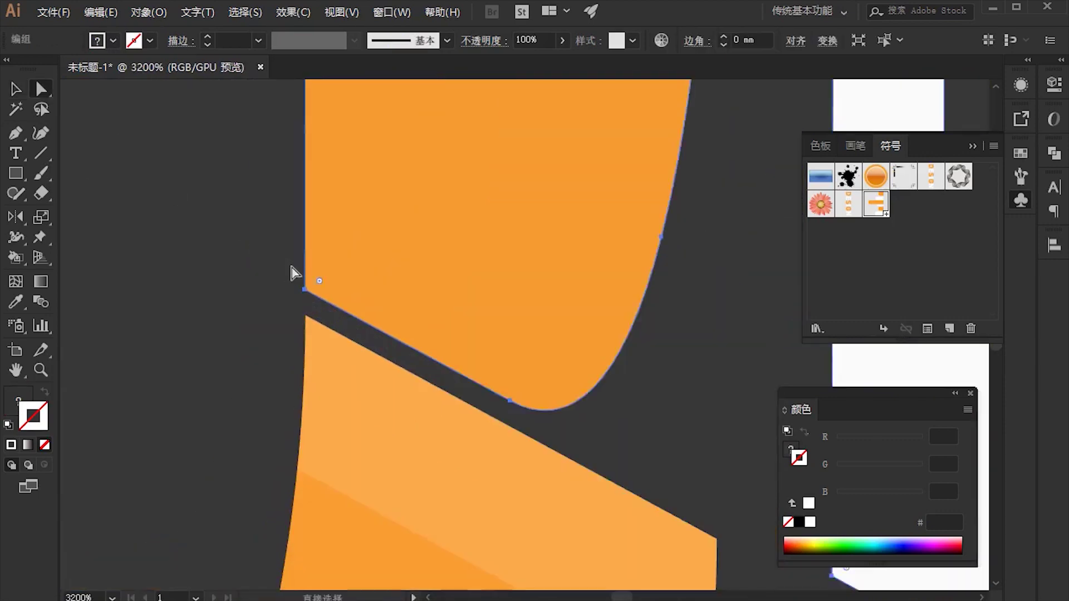
{"action": "left_click_drag", "start_coordinate": [305, 288], "coordinate": [304, 367]}
{"action": "mouse_move", "coordinate": [511, 405]}
{"action": "left_mouse_down"}
{"action": "mouse_move", "coordinate": [502, 439]}
{"action": "mouse_move", "coordinate": [553, 446]}
{"action": "left_mouse_up"}
Pull the D's lower curved segment and edge anchor down toward its ribbon.
{"action": "left_click", "coordinate": [640, 434]}
{"action": "scroll", "coordinate": [668, 429], "scroll_direction": "down", "scroll_amount": 1}
{"action": "scroll", "coordinate": [557, 418], "scroll_direction": "down", "scroll_amount": 1}
{"action": "left_click", "coordinate": [520, 352]}
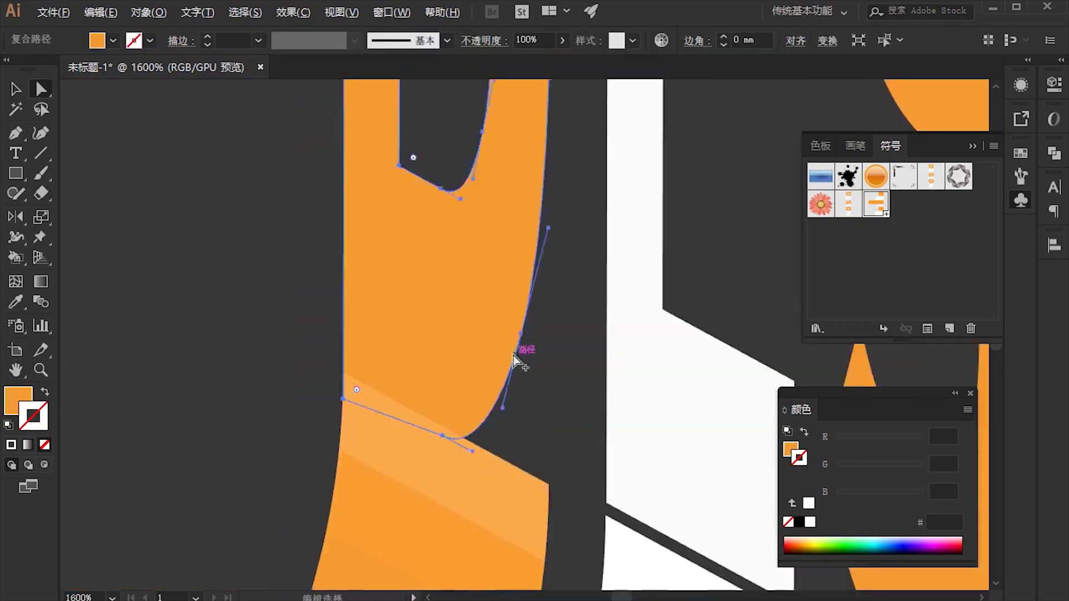
{"action": "scroll", "coordinate": [520, 353], "scroll_direction": "up", "scroll_amount": 1}
{"action": "left_click_drag", "start_coordinate": [508, 310], "coordinate": [484, 491]}
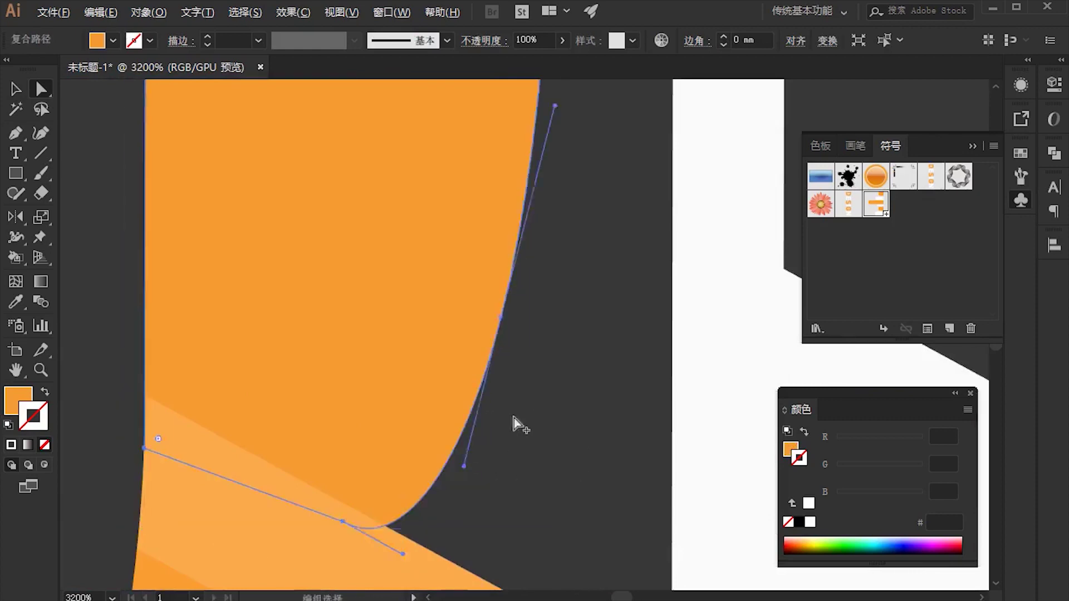
{"action": "scroll", "coordinate": [518, 390], "scroll_direction": "down", "scroll_amount": 3}
{"action": "left_click", "coordinate": [478, 258]}
{"action": "left_click_drag", "start_coordinate": [477, 258], "coordinate": [465, 349]}
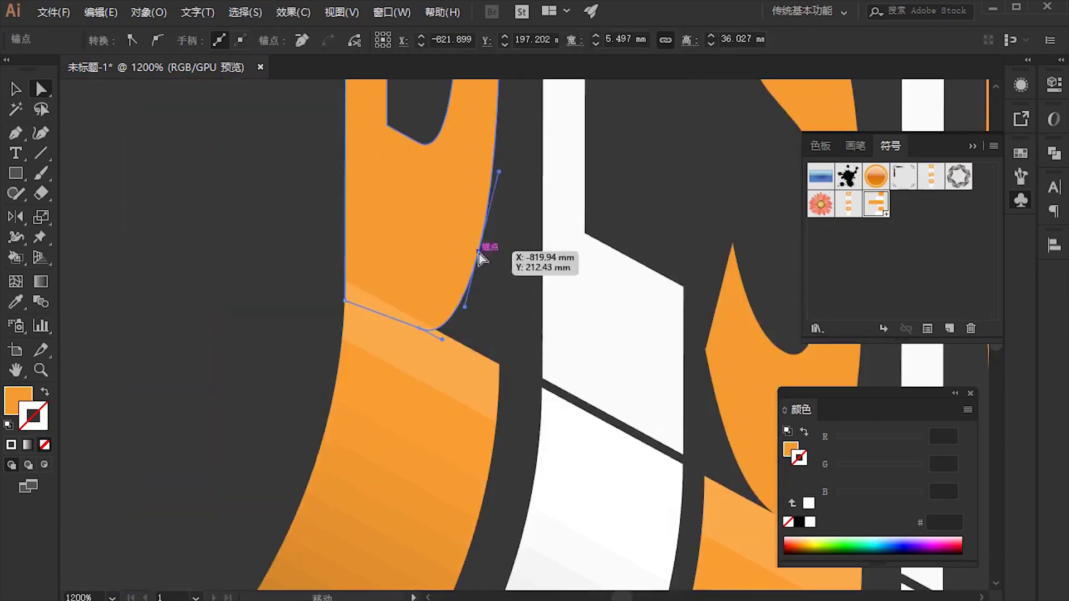
{"action": "left_click", "coordinate": [502, 320]}
Adjust the anchor where the D meets its ribbon, then bring the whole lettering into view.
{"action": "scroll", "coordinate": [499, 320], "scroll_direction": "down", "scroll_amount": 2}
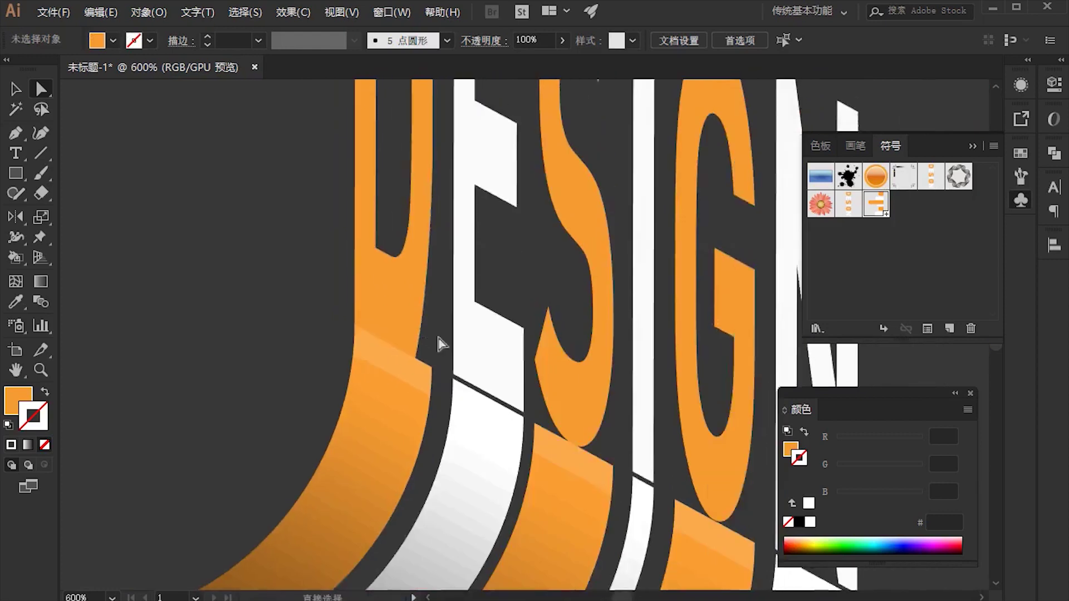
{"action": "scroll", "coordinate": [305, 301], "scroll_direction": "down", "scroll_amount": 2}
{"action": "scroll", "coordinate": [334, 342], "scroll_direction": "up", "scroll_amount": 1}
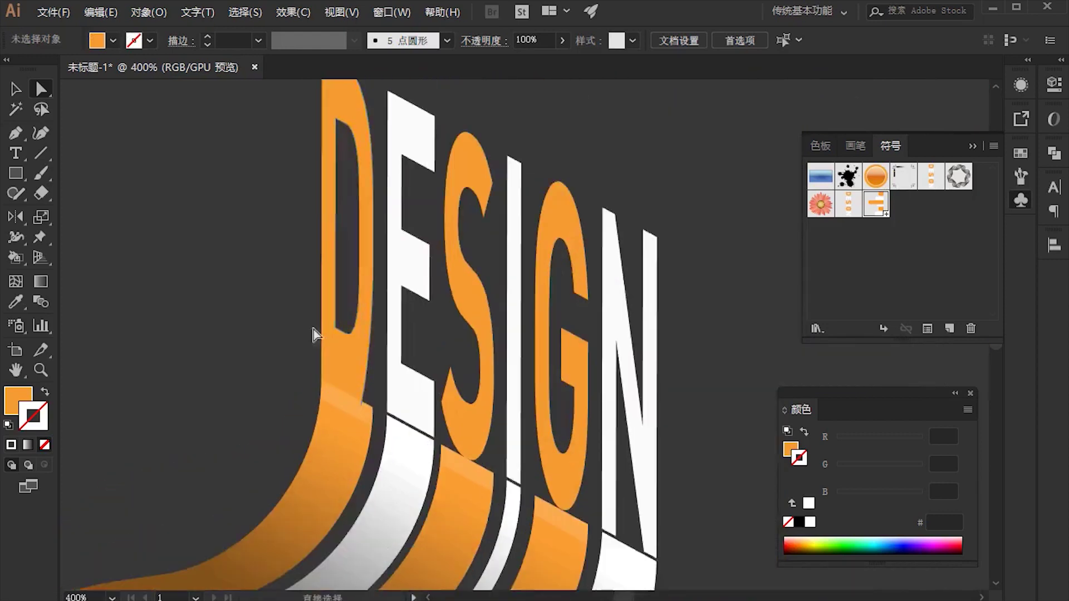
{"action": "scroll", "coordinate": [470, 222], "scroll_direction": "up", "scroll_amount": 3}
{"action": "scroll", "coordinate": [548, 298], "scroll_direction": "up", "scroll_amount": 1}
{"action": "scroll", "coordinate": [507, 278], "scroll_direction": "up", "scroll_amount": 1}
{"action": "left_click", "coordinate": [506, 278]}
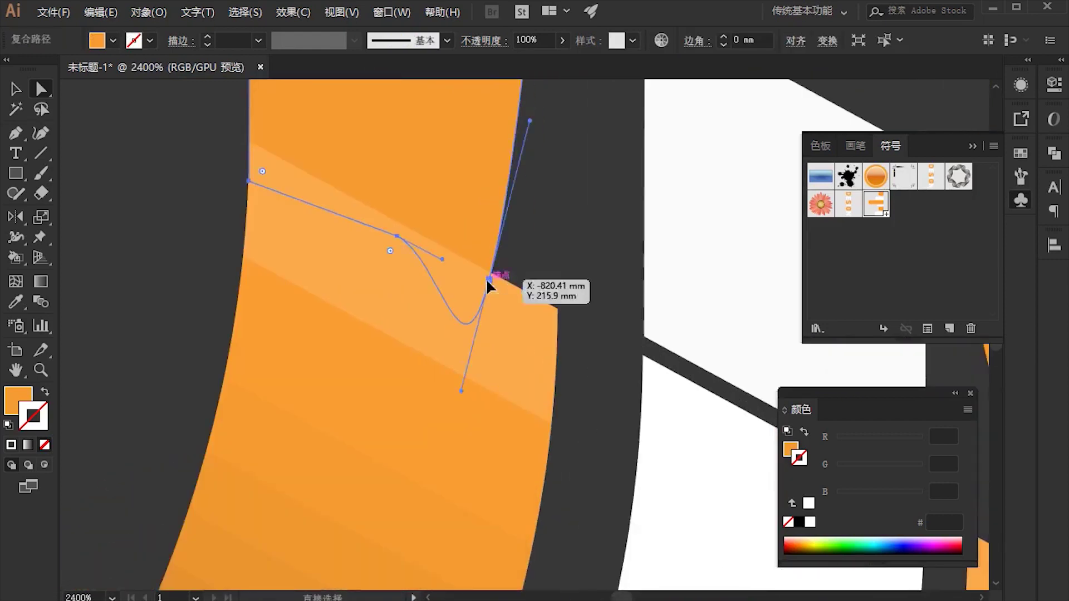
{"action": "left_click_drag", "start_coordinate": [489, 277], "coordinate": [559, 312]}
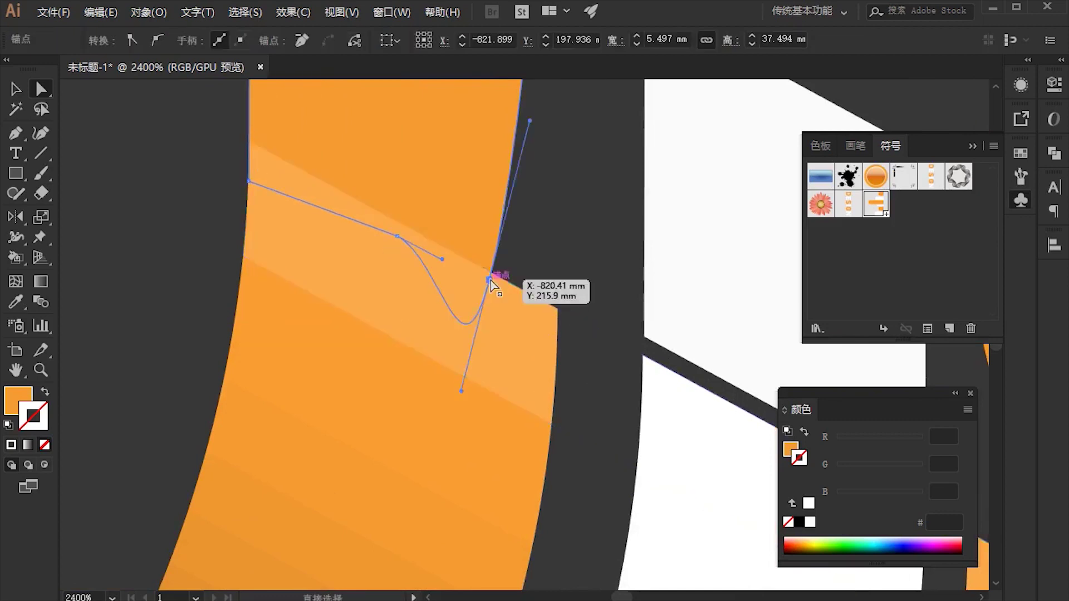
{"action": "scroll", "coordinate": [561, 312], "scroll_direction": "down", "scroll_amount": 2}
{"action": "left_click", "coordinate": [379, 256]}
{"action": "scroll", "coordinate": [383, 252], "scroll_direction": "down", "scroll_amount": 2}
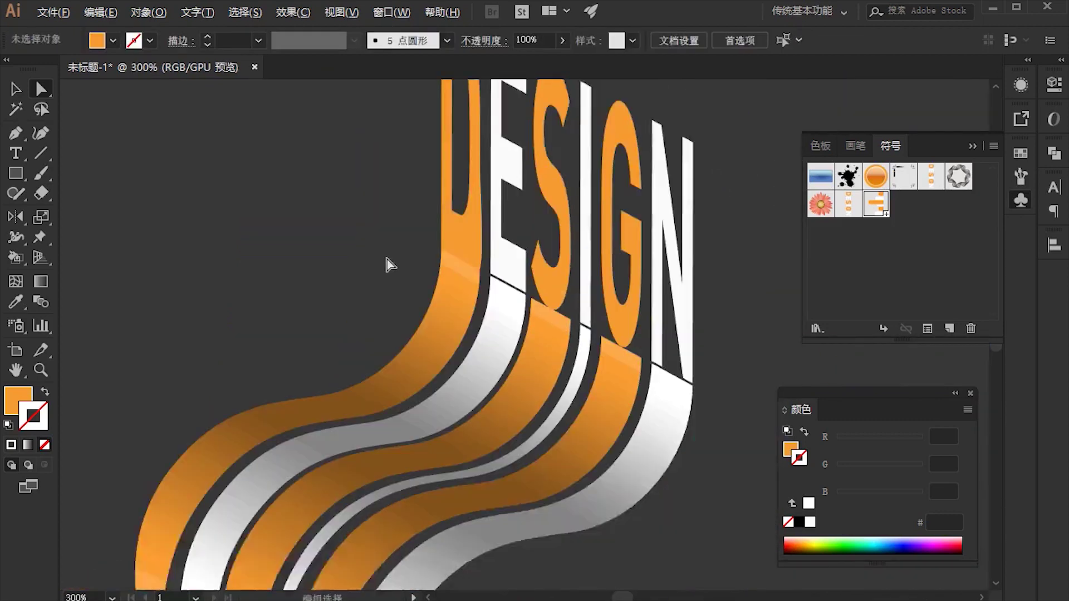
{"action": "left_click_drag", "start_coordinate": [334, 310], "coordinate": [299, 366]}
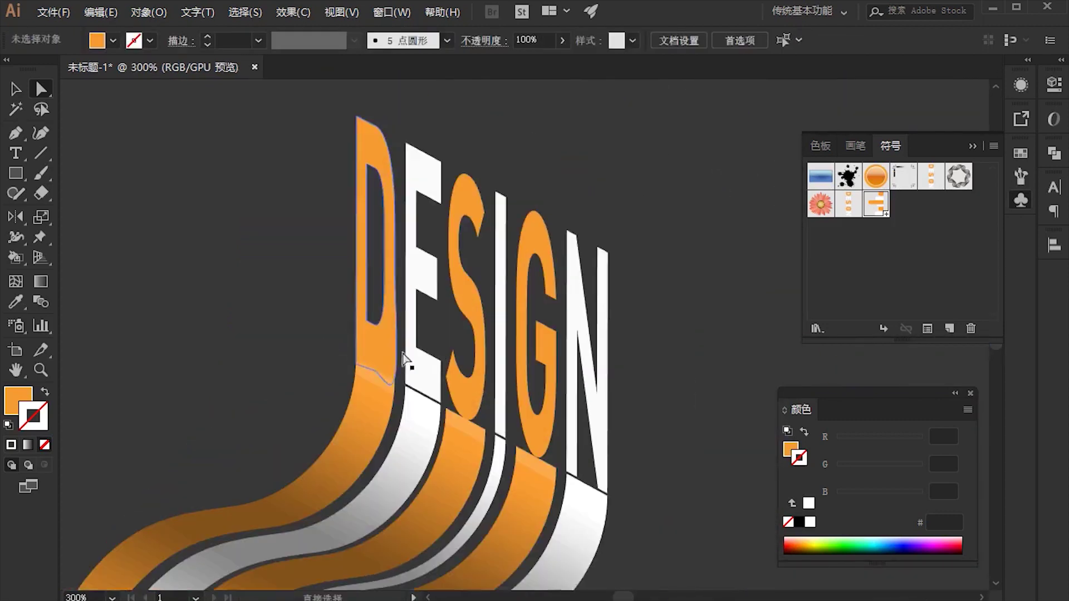
Fill the band across the ribbons with orange sampled by the Eyedropper.
{"action": "scroll", "coordinate": [349, 406], "scroll_direction": "up", "scroll_amount": 1}
{"action": "scroll", "coordinate": [298, 370], "scroll_direction": "up", "scroll_amount": 1}
{"action": "scroll", "coordinate": [313, 361], "scroll_direction": "up", "scroll_amount": 1}
{"action": "left_click", "coordinate": [312, 360]}
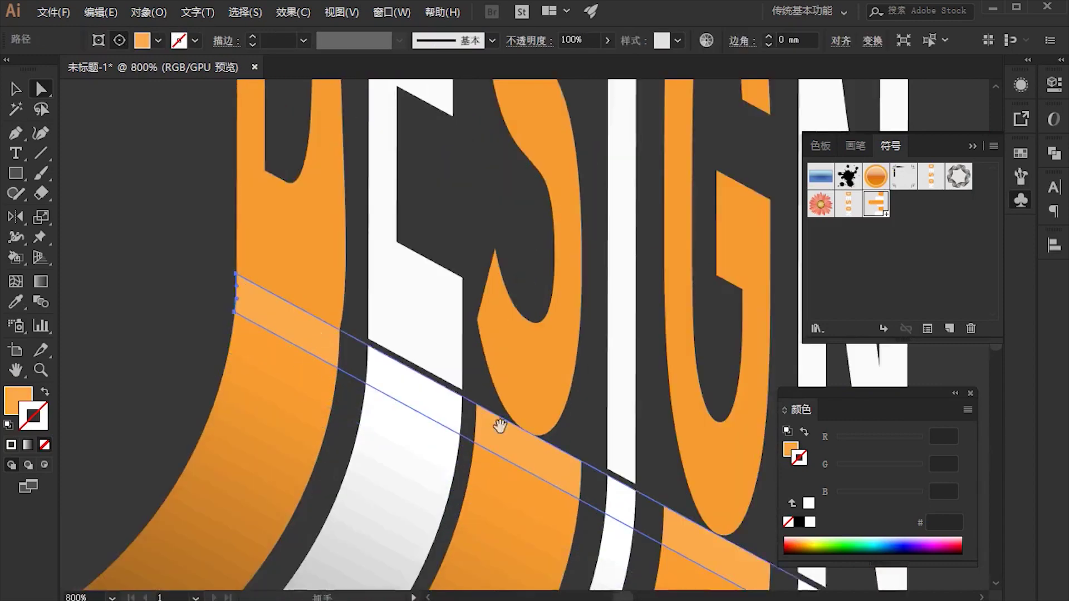
{"action": "scroll", "coordinate": [472, 314], "scroll_direction": "down", "scroll_amount": 3}
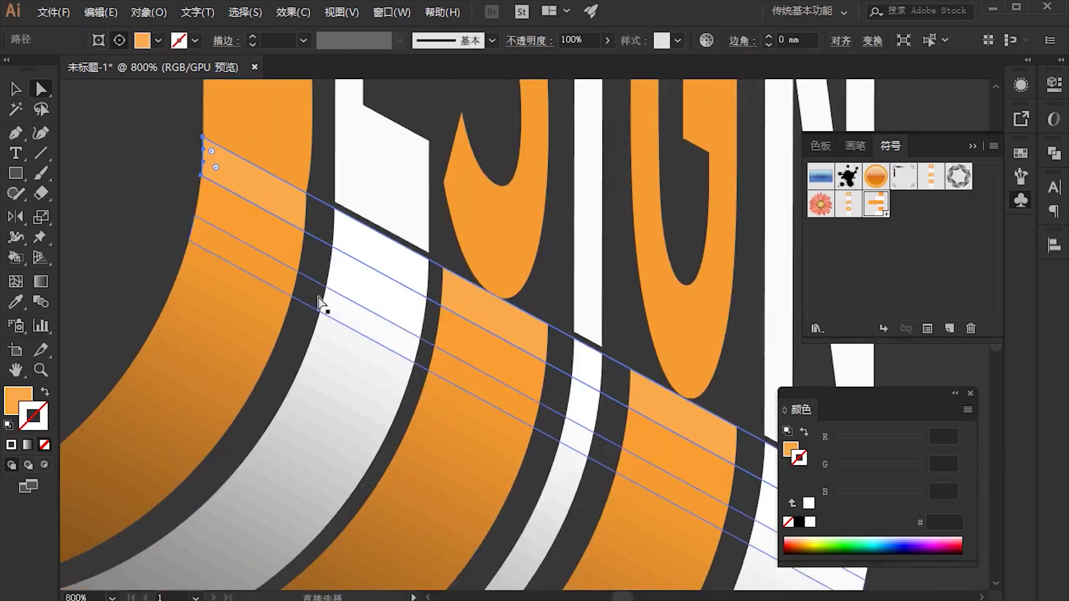
{"action": "key", "text": "i"}
{"action": "left_click", "coordinate": [298, 163]}
{"action": "key", "text": "ctrl+shift+a"}
Select the band path with Direct Selection, then clear it and move to the lower-left lettering.
{"action": "scroll", "coordinate": [115, 215], "scroll_direction": "down", "scroll_amount": 1}
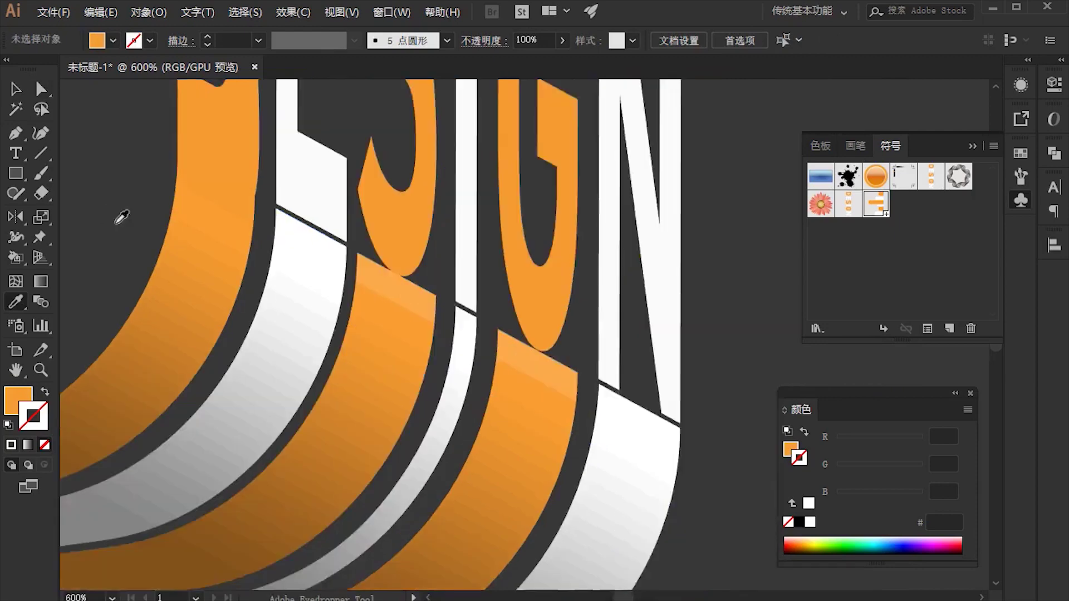
{"action": "scroll", "coordinate": [346, 203], "scroll_direction": "down", "scroll_amount": 1}
{"action": "scroll", "coordinate": [225, 292], "scroll_direction": "down", "scroll_amount": 1}
{"action": "scroll", "coordinate": [225, 292], "scroll_direction": "up", "scroll_amount": 2}
{"action": "key", "text": "a"}
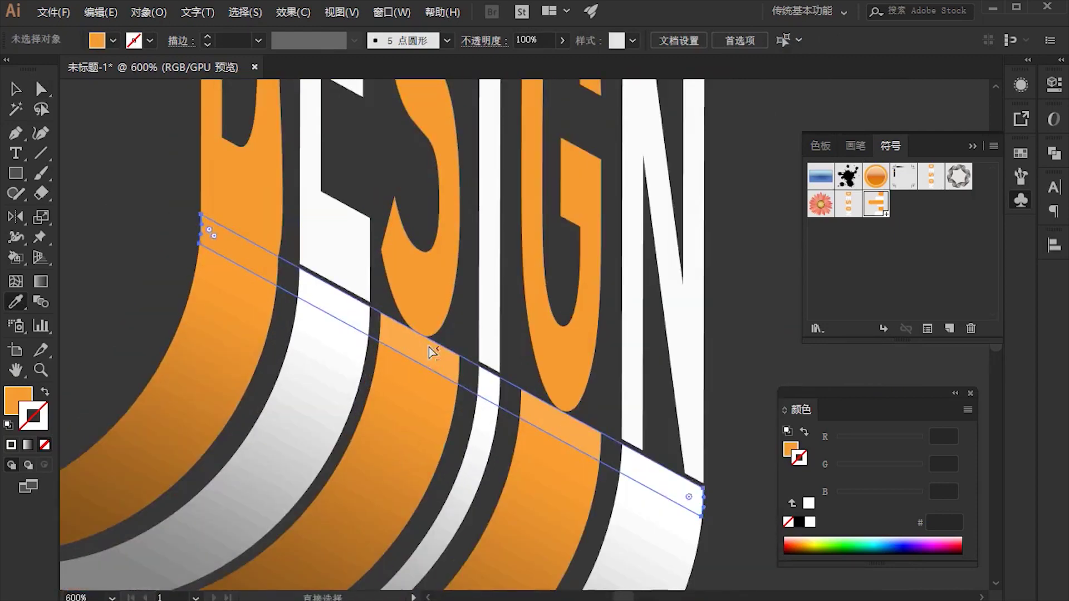
{"action": "left_click", "coordinate": [439, 336]}
{"action": "scroll", "coordinate": [440, 334], "scroll_direction": "down", "scroll_amount": 2}
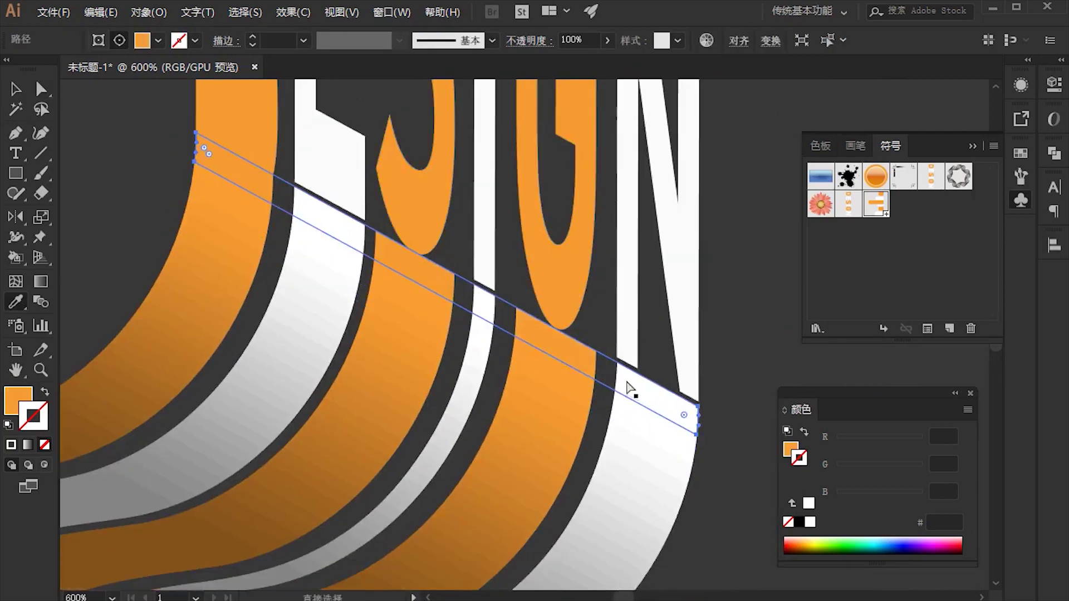
{"action": "key", "text": "ctrl+shift+a"}
{"action": "scroll", "coordinate": [144, 238], "scroll_direction": "down", "scroll_amount": 1}
{"action": "left_click_drag", "start_coordinate": [144, 238], "coordinate": [293, 283]}
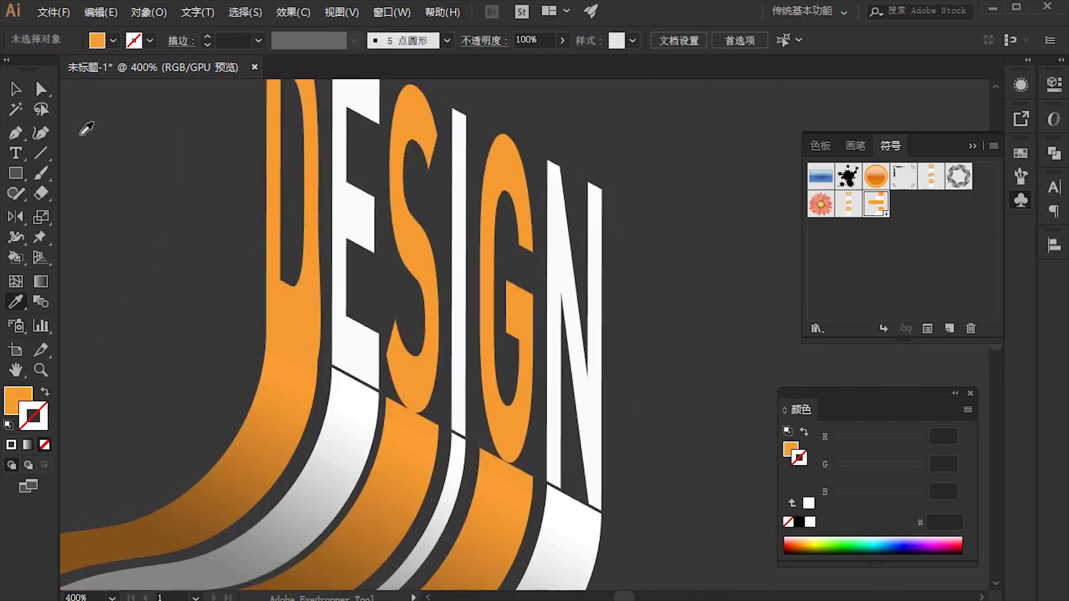
{"action": "scroll", "coordinate": [230, 267], "scroll_direction": "down", "scroll_amount": 1}
{"action": "scroll", "coordinate": [218, 274], "scroll_direction": "up", "scroll_amount": 3}
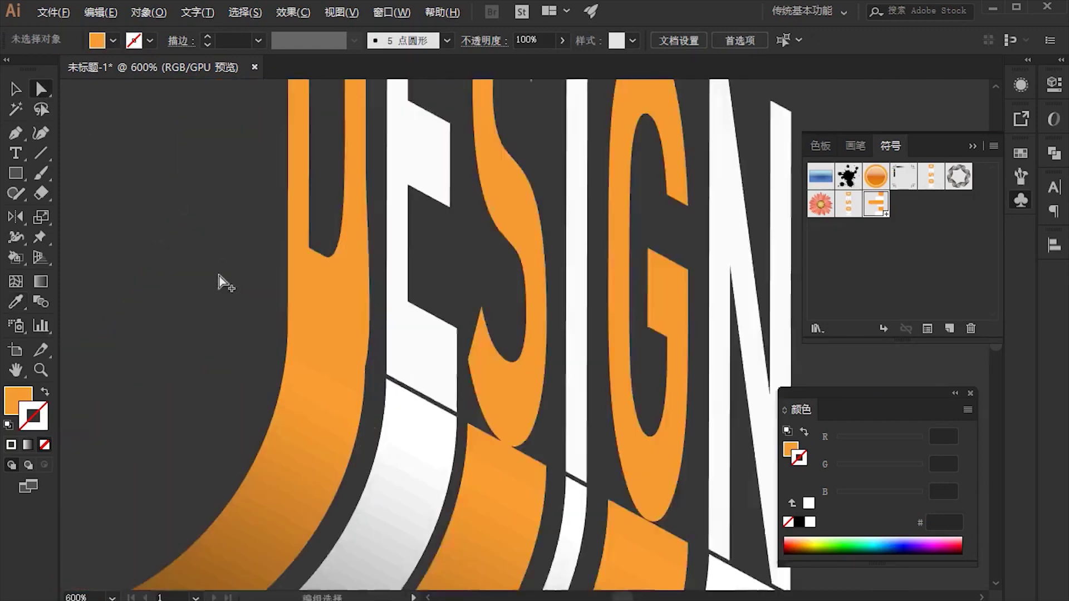
Straighten the orange D's right edge by dragging its anchor.
{"action": "left_click", "coordinate": [362, 299]}
{"action": "scroll", "coordinate": [345, 343], "scroll_direction": "up", "scroll_amount": 3}
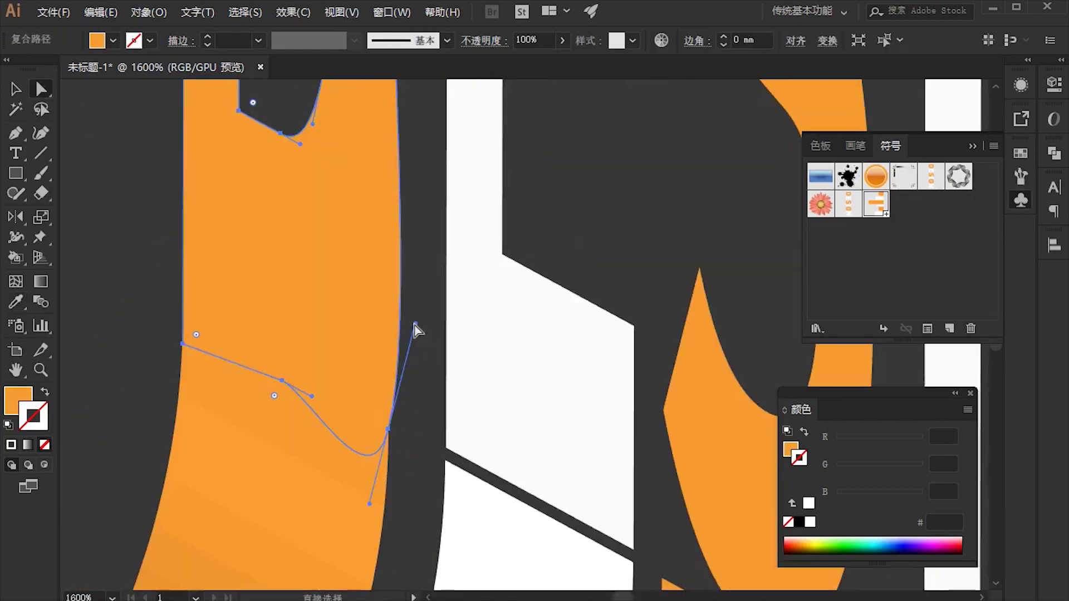
{"action": "left_click_drag", "start_coordinate": [415, 324], "coordinate": [394, 311]}
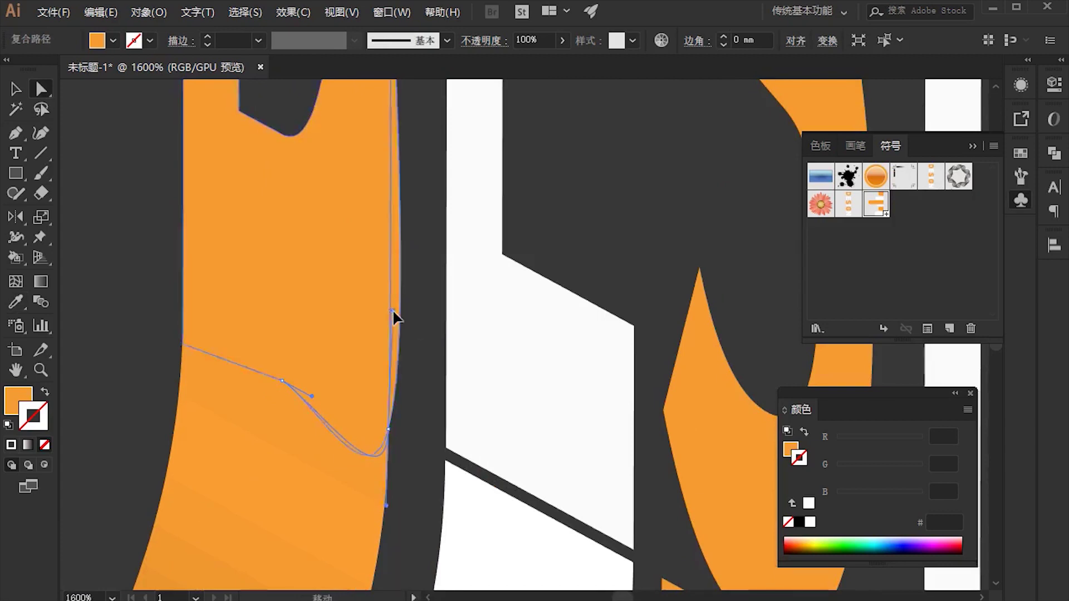
{"action": "left_click", "coordinate": [425, 338]}
{"action": "scroll", "coordinate": [425, 338], "scroll_direction": "down", "scroll_amount": 3}
{"action": "scroll", "coordinate": [239, 394], "scroll_direction": "down", "scroll_amount": 1}
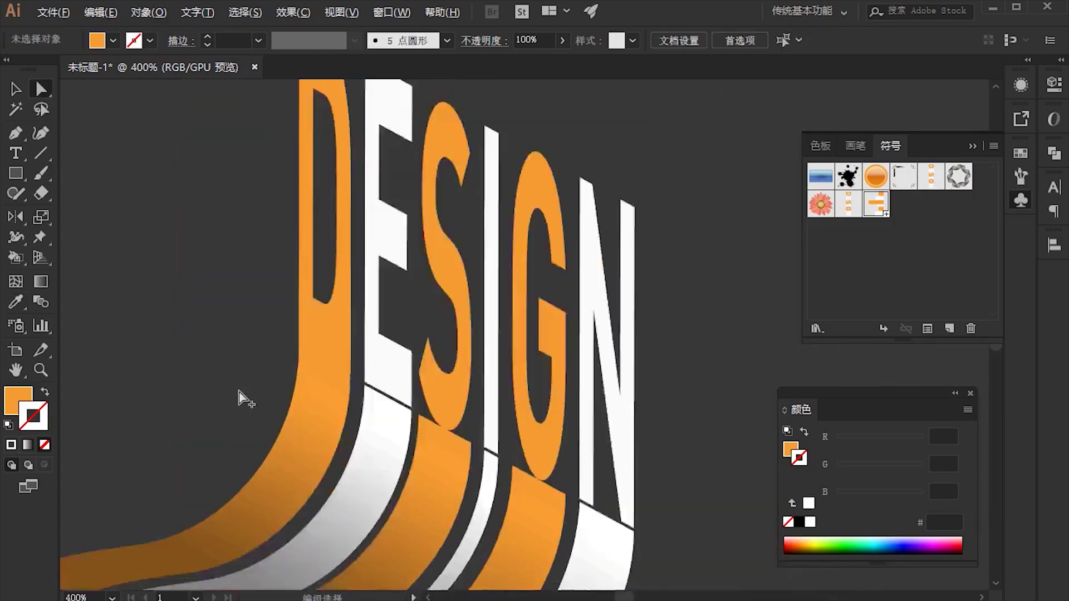
{"action": "scroll", "coordinate": [325, 407], "scroll_direction": "up", "scroll_amount": 3}
{"action": "scroll", "coordinate": [340, 381], "scroll_direction": "up", "scroll_amount": 2}
Lower the white E's bottom corner anchor onto its ribbon edge.
{"action": "left_click_drag", "start_coordinate": [402, 238], "coordinate": [402, 253]}
{"action": "scroll", "coordinate": [556, 334], "scroll_direction": "right", "scroll_amount": 3}
{"action": "scroll", "coordinate": [556, 334], "scroll_direction": "down", "scroll_amount": 1}
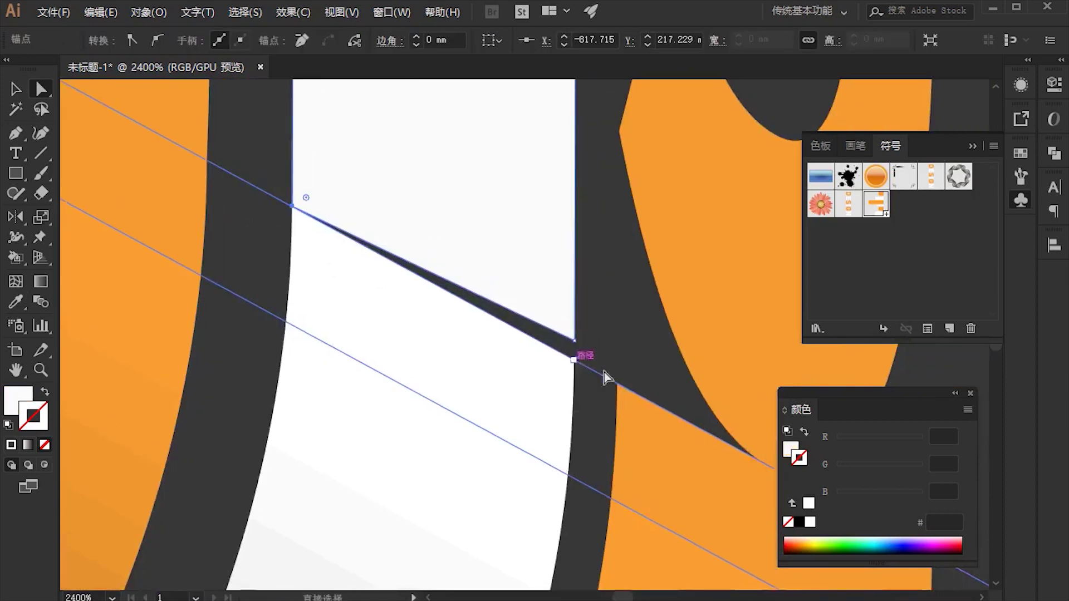
{"action": "left_click_drag", "start_coordinate": [575, 341], "coordinate": [577, 361]}
{"action": "left_click", "coordinate": [602, 345]}
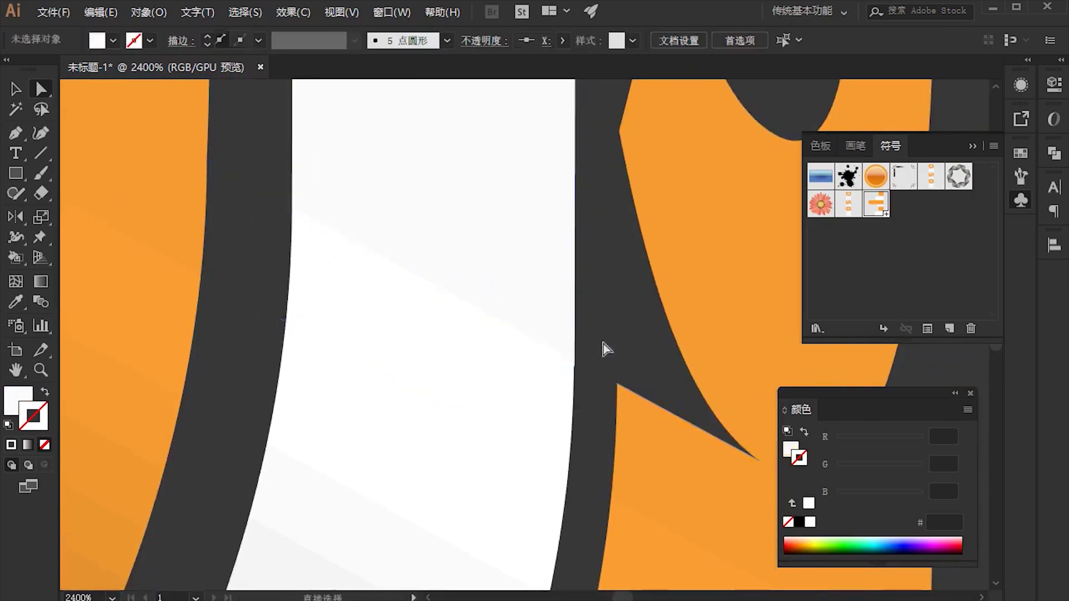
{"action": "scroll", "coordinate": [600, 343], "scroll_direction": "down", "scroll_amount": 2}
{"action": "scroll", "coordinate": [590, 341], "scroll_direction": "down", "scroll_amount": 1}
{"action": "scroll", "coordinate": [580, 340], "scroll_direction": "down", "scroll_amount": 1}
{"action": "scroll", "coordinate": [385, 277], "scroll_direction": "up", "scroll_amount": 2}
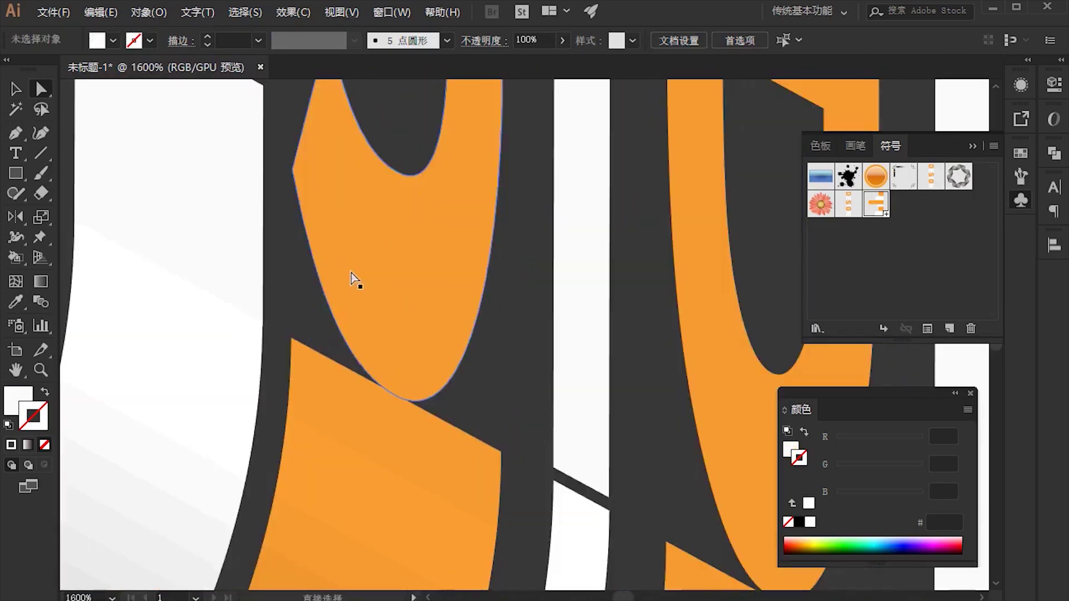
Pull the orange S's left and right lower anchors down to its ribbon.
{"action": "left_click", "coordinate": [353, 279]}
{"action": "scroll", "coordinate": [391, 204], "scroll_direction": "down", "scroll_amount": 2}
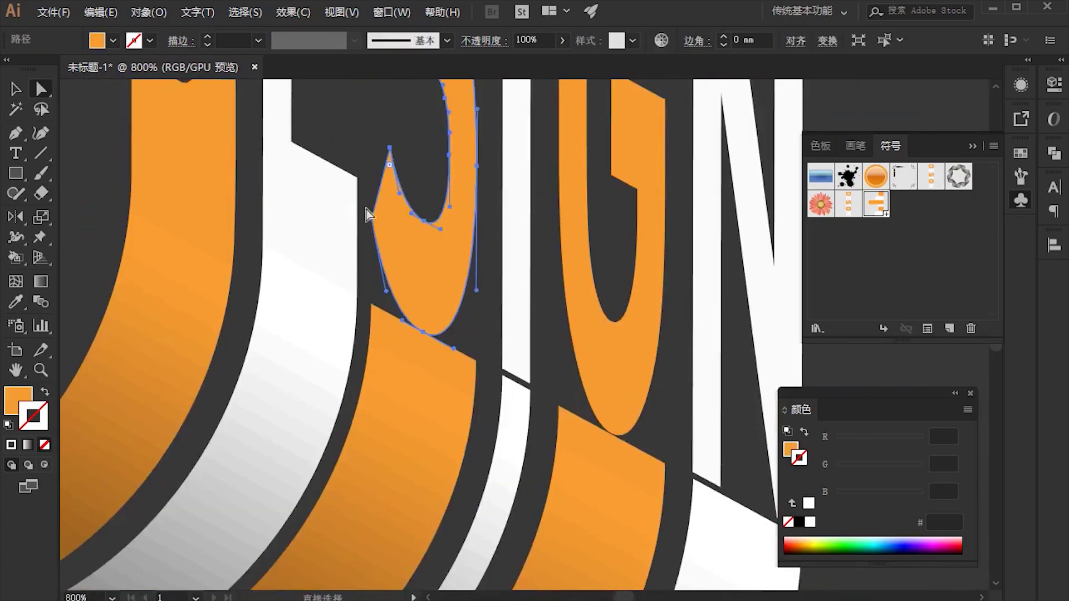
{"action": "left_click_drag", "start_coordinate": [373, 220], "coordinate": [373, 301]}
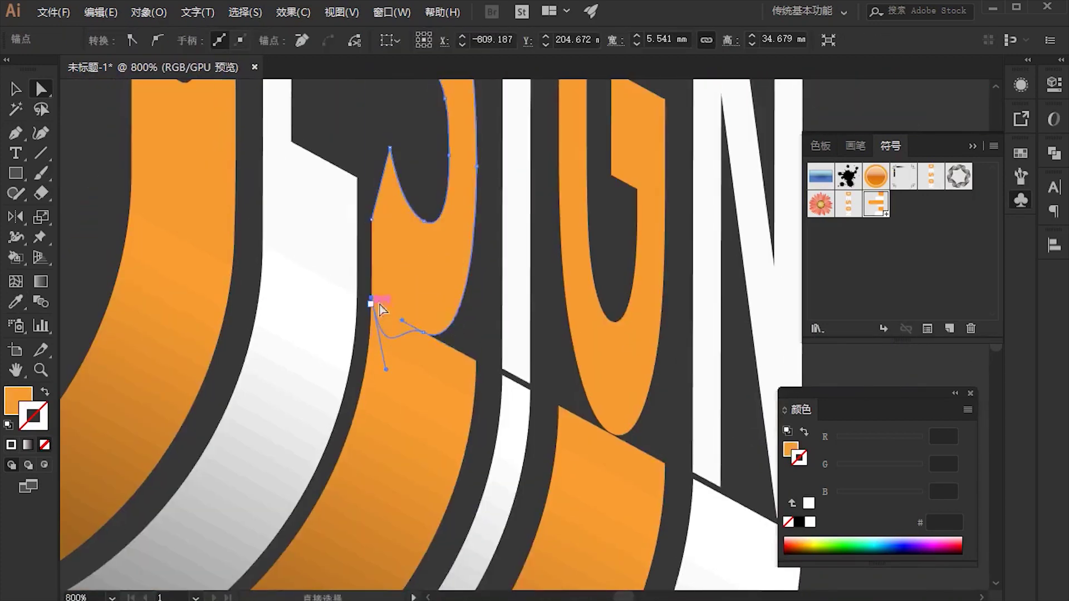
{"action": "scroll", "coordinate": [467, 345], "scroll_direction": "up", "scroll_amount": 1}
{"action": "scroll", "coordinate": [466, 345], "scroll_direction": "down", "scroll_amount": 2}
{"action": "scroll", "coordinate": [372, 193], "scroll_direction": "up", "scroll_amount": 3}
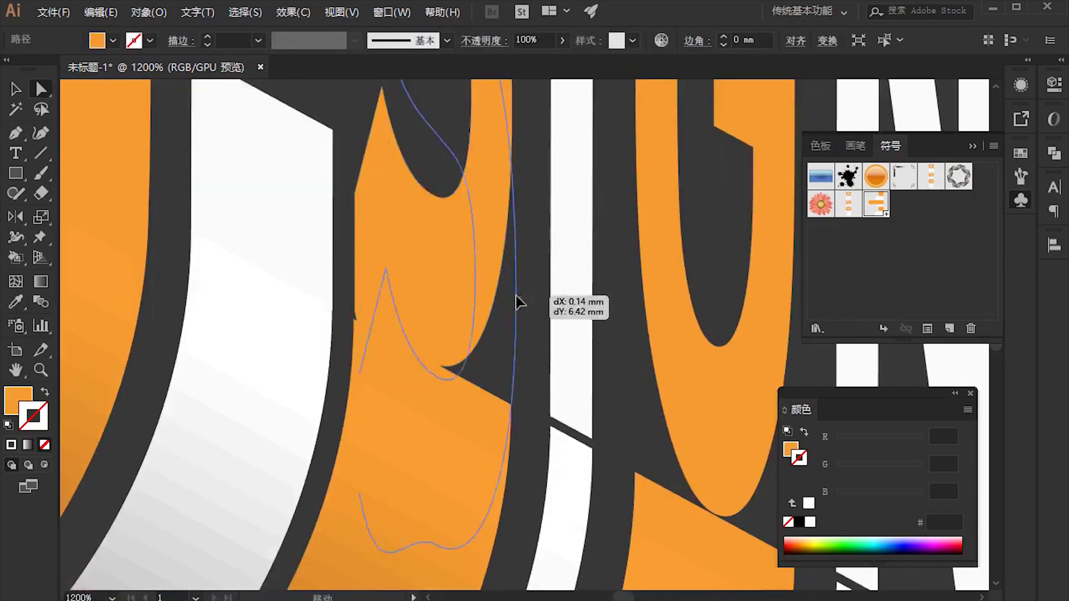
{"action": "scroll", "coordinate": [520, 235], "scroll_direction": "down", "scroll_amount": 3}
{"action": "scroll", "coordinate": [412, 234], "scroll_direction": "up", "scroll_amount": 1}
{"action": "left_click_drag", "start_coordinate": [410, 228], "coordinate": [410, 374]}
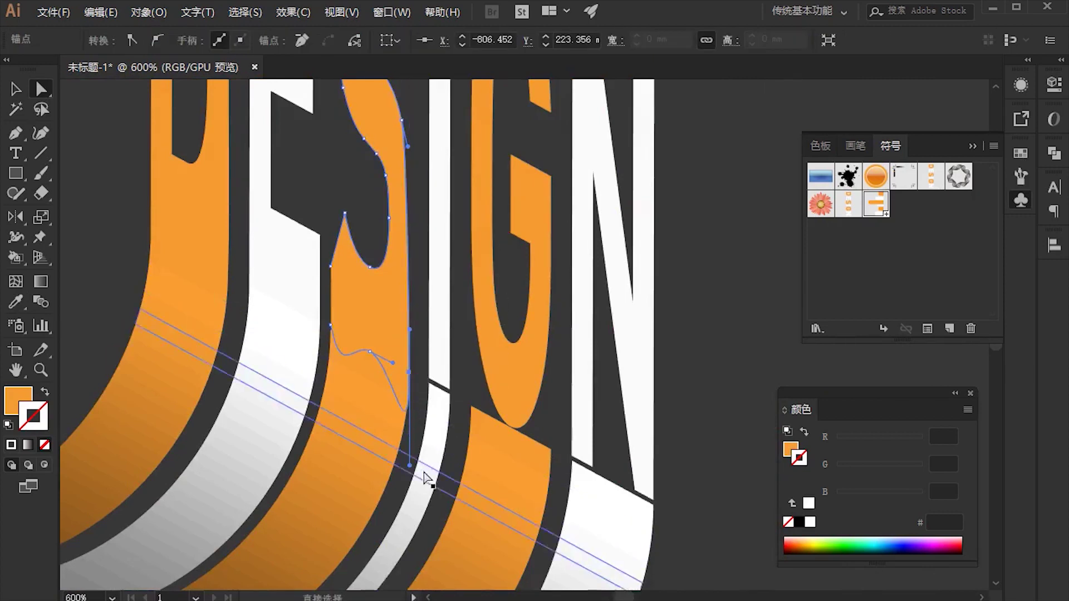
{"action": "left_click_drag", "start_coordinate": [410, 466], "coordinate": [376, 404]}
Undo the last S edit, zoom in, and add a curved anchor on the S's left edge.
{"action": "key", "text": "ctrl+z"}
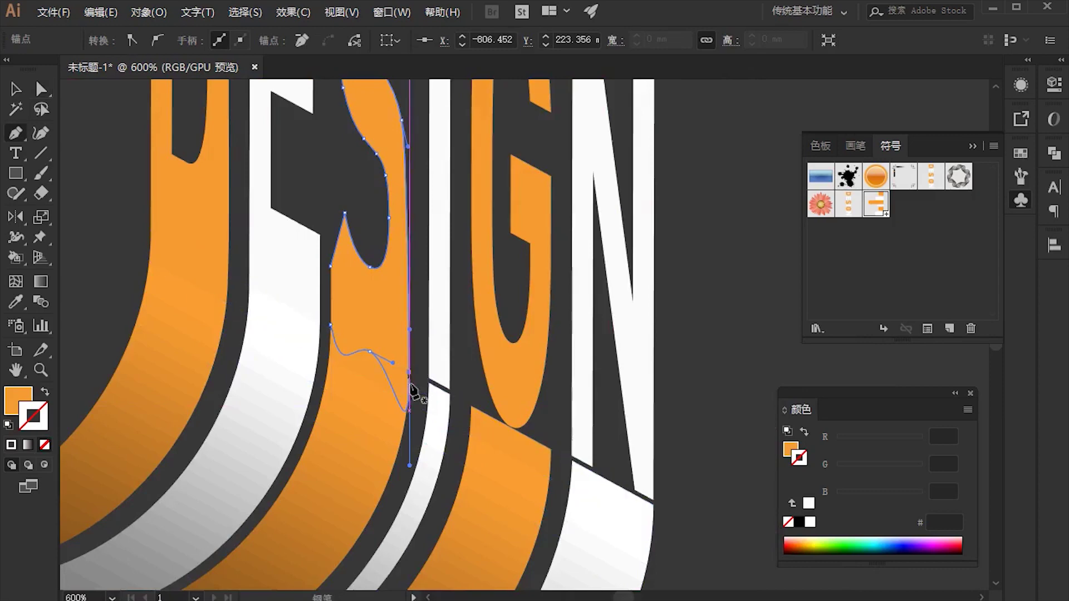
{"action": "key", "text": "ctrl+plus"}
{"action": "key", "text": "ctrl+plus"}
{"action": "left_click_drag", "start_coordinate": [397, 338], "coordinate": [346, 363]}
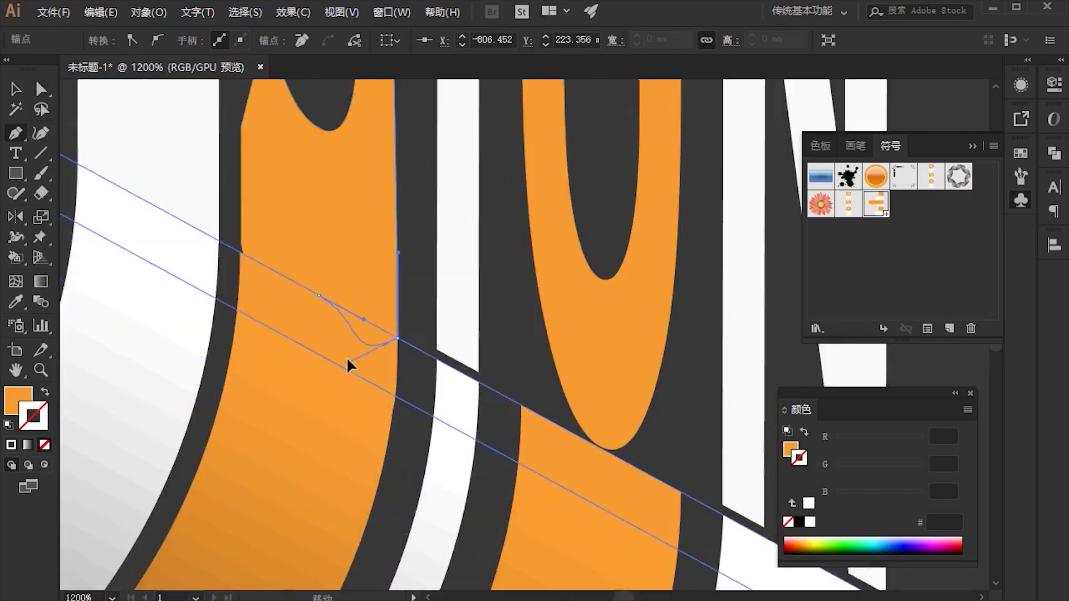
{"action": "left_click", "coordinate": [240, 245]}
{"action": "scroll", "coordinate": [358, 345], "scroll_direction": "down", "scroll_amount": 3}
{"action": "scroll", "coordinate": [301, 304], "scroll_direction": "up", "scroll_amount": 4}
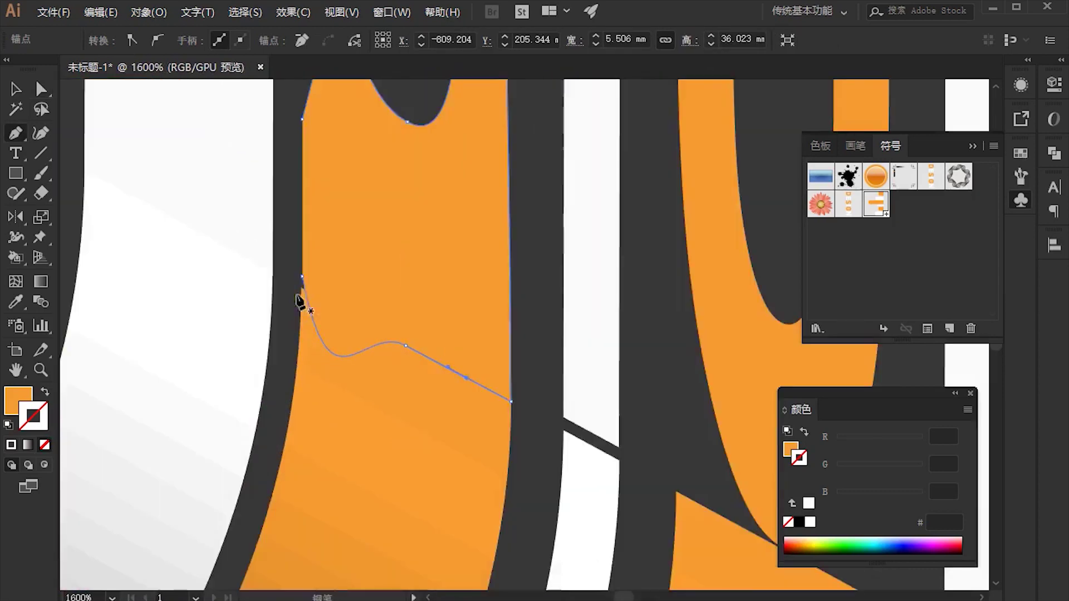
Bend the S's lower curve and snap its top anchor onto the letter's left edge.
{"action": "left_click", "coordinate": [303, 278]}
{"action": "scroll", "coordinate": [306, 281], "scroll_direction": "up", "scroll_amount": 3}
{"action": "scroll", "coordinate": [341, 460], "scroll_direction": "down", "scroll_amount": 5}
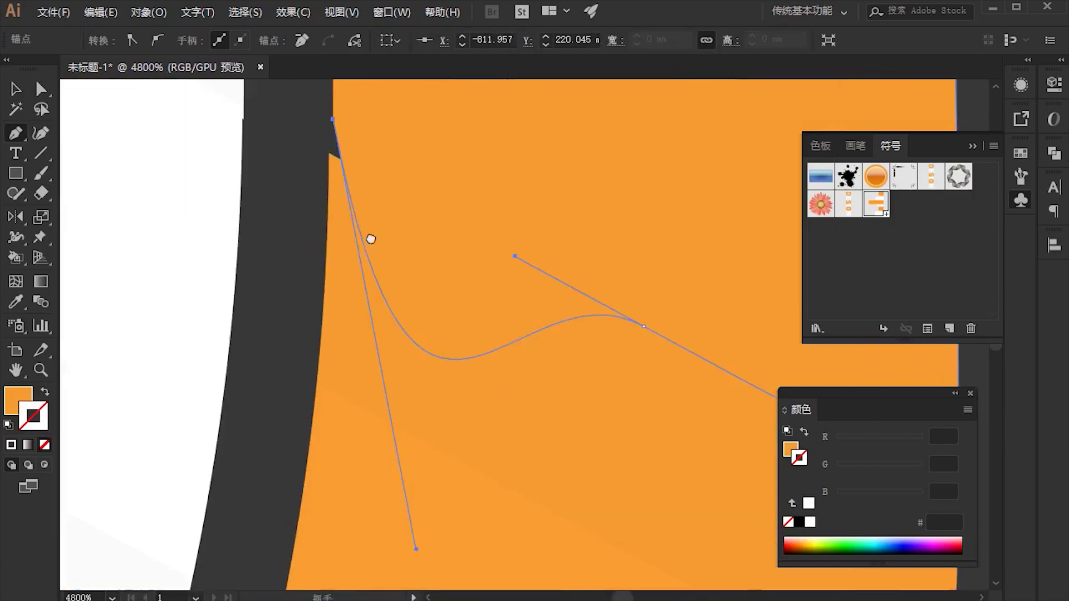
{"action": "left_click_drag", "start_coordinate": [543, 245], "coordinate": [561, 174]}
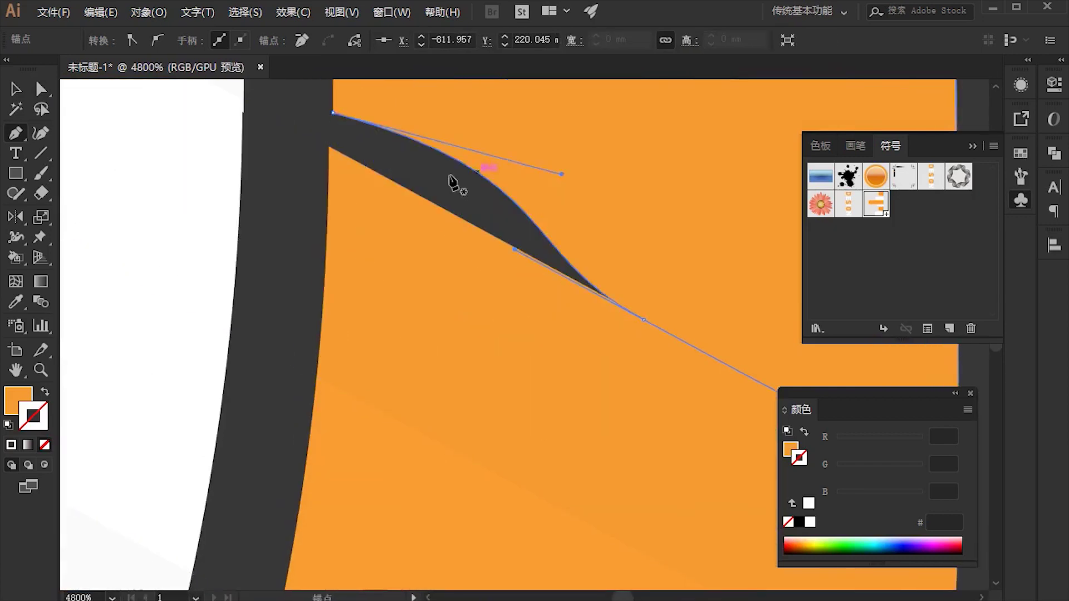
{"action": "left_click_drag", "start_coordinate": [334, 113], "coordinate": [328, 144]}
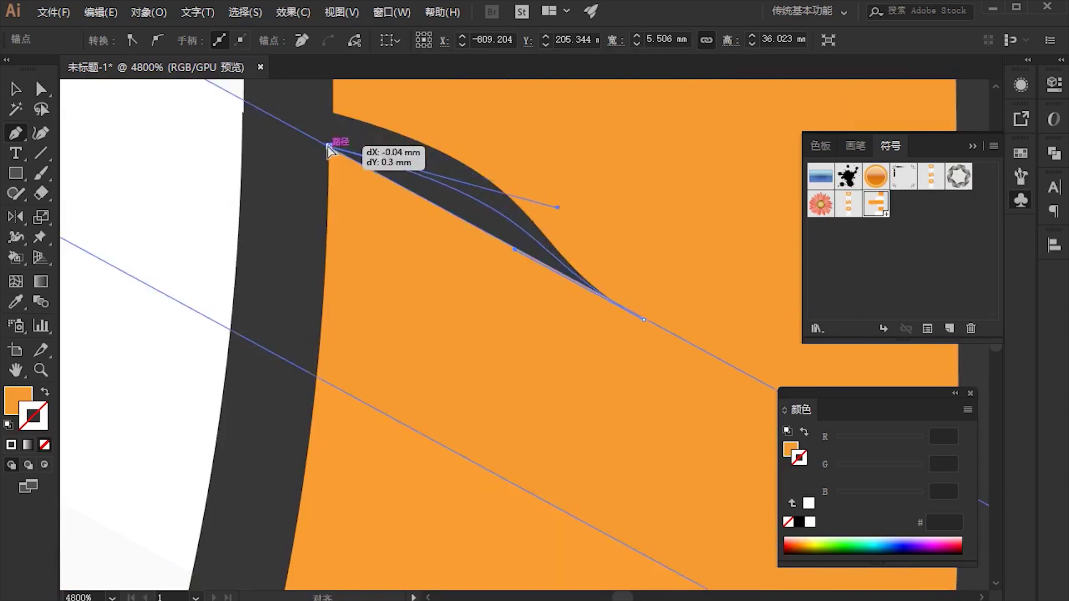
{"action": "left_click_drag", "start_coordinate": [329, 148], "coordinate": [329, 146]}
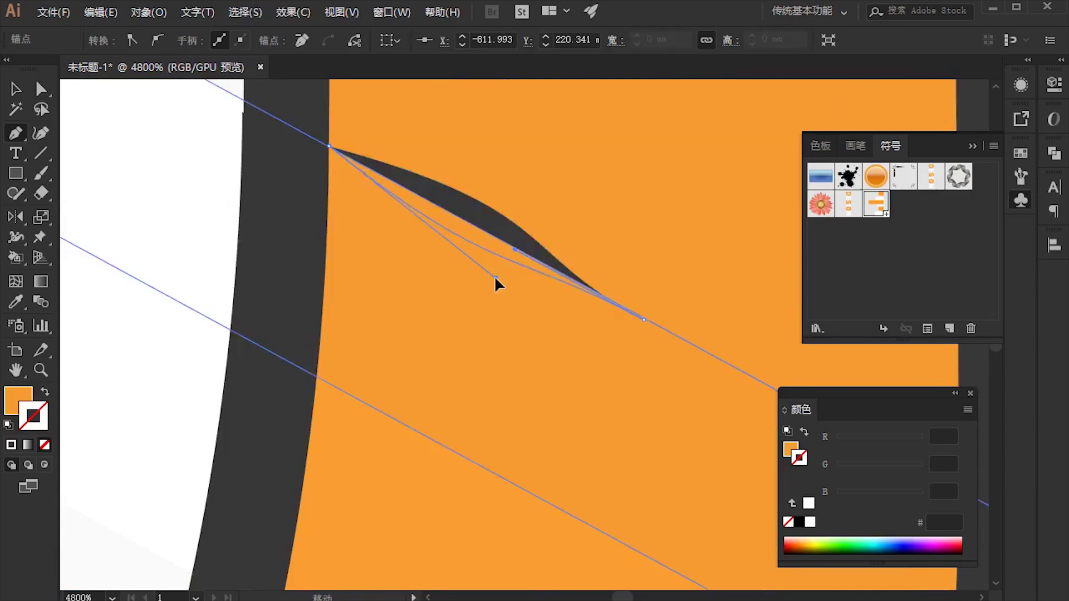
{"action": "scroll", "coordinate": [458, 317], "scroll_direction": "down", "scroll_amount": 4}
{"action": "scroll", "coordinate": [366, 412], "scroll_direction": "down", "scroll_amount": 2}
{"action": "scroll", "coordinate": [366, 412], "scroll_direction": "down", "scroll_amount": 1}
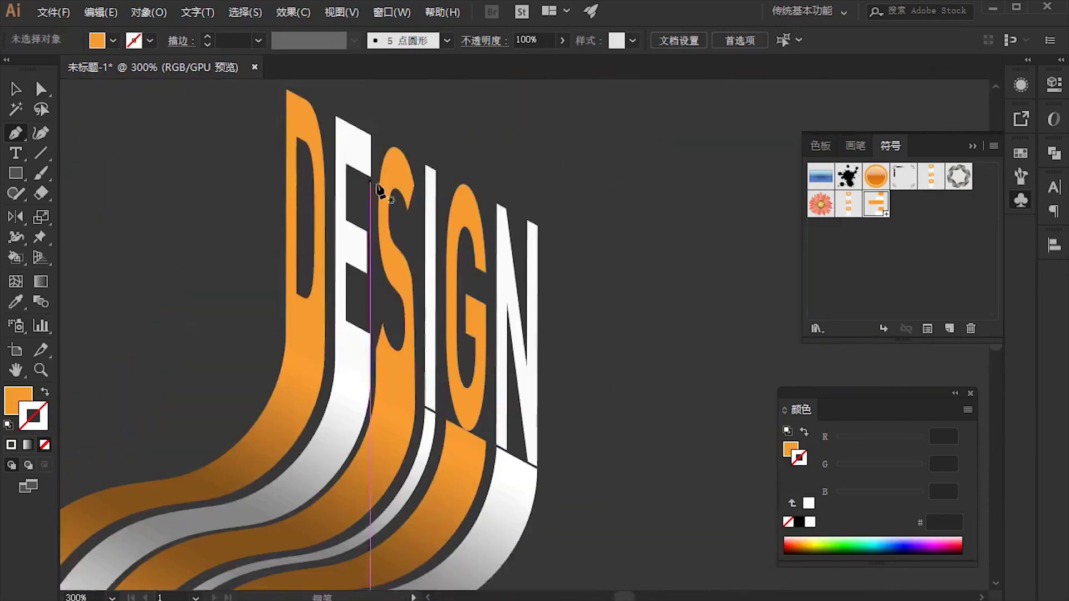
Drag the white I's left and right bottom corners down to snap onto the ribbon edge intersection.
{"action": "left_click_drag", "start_coordinate": [410, 366], "coordinate": [442, 275]}
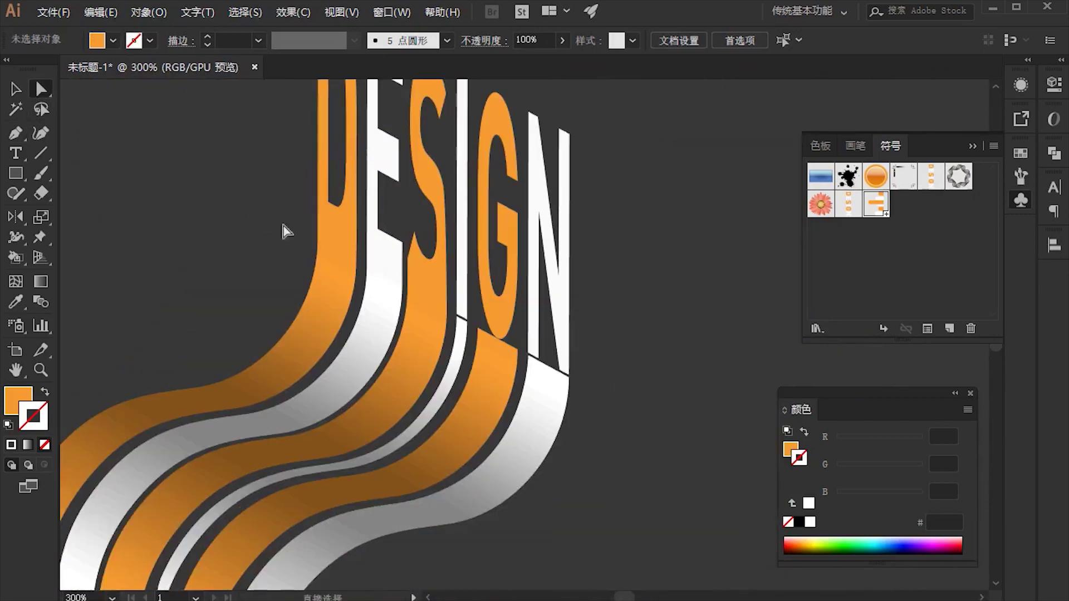
{"action": "scroll", "coordinate": [421, 341], "scroll_direction": "up", "scroll_amount": 2}
{"action": "scroll", "coordinate": [551, 200], "scroll_direction": "up", "scroll_amount": 1}
{"action": "scroll", "coordinate": [456, 229], "scroll_direction": "up", "scroll_amount": 1}
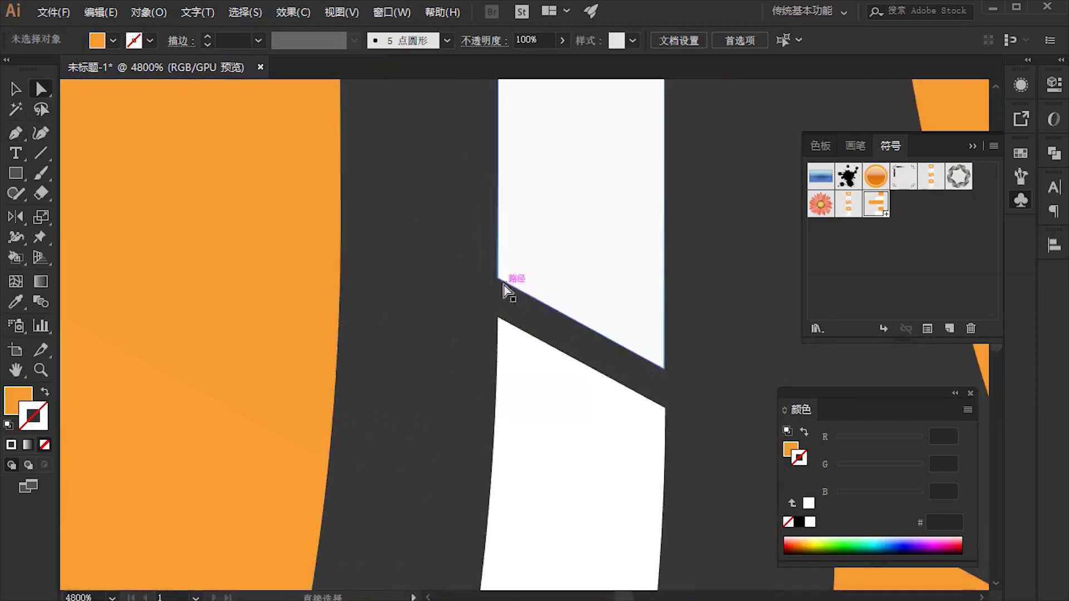
{"action": "left_click_drag", "start_coordinate": [497, 278], "coordinate": [499, 318]}
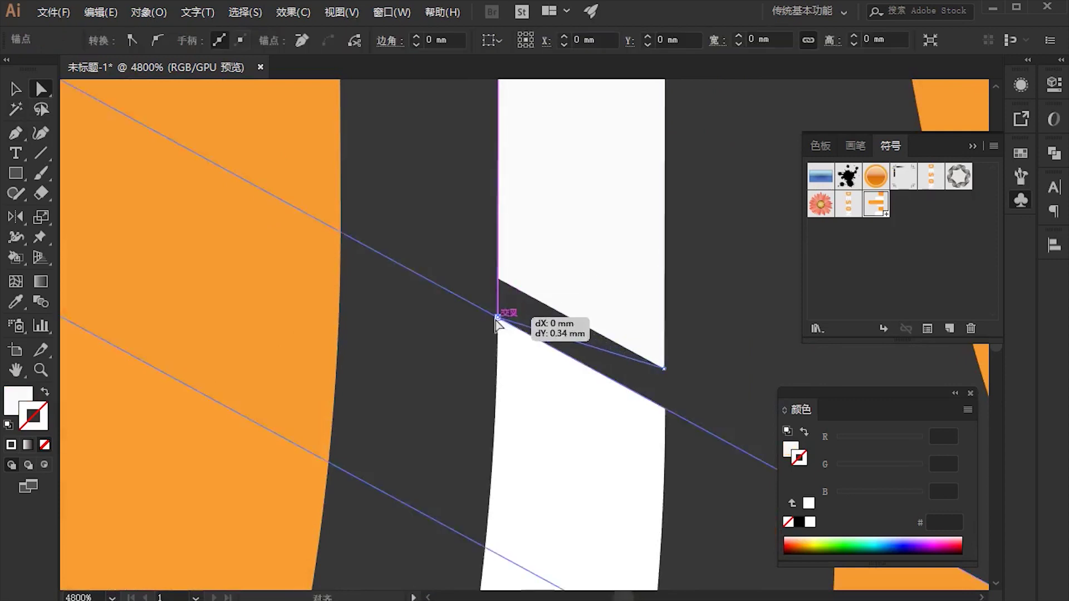
{"action": "scroll", "coordinate": [520, 286], "scroll_direction": "up", "scroll_amount": 1}
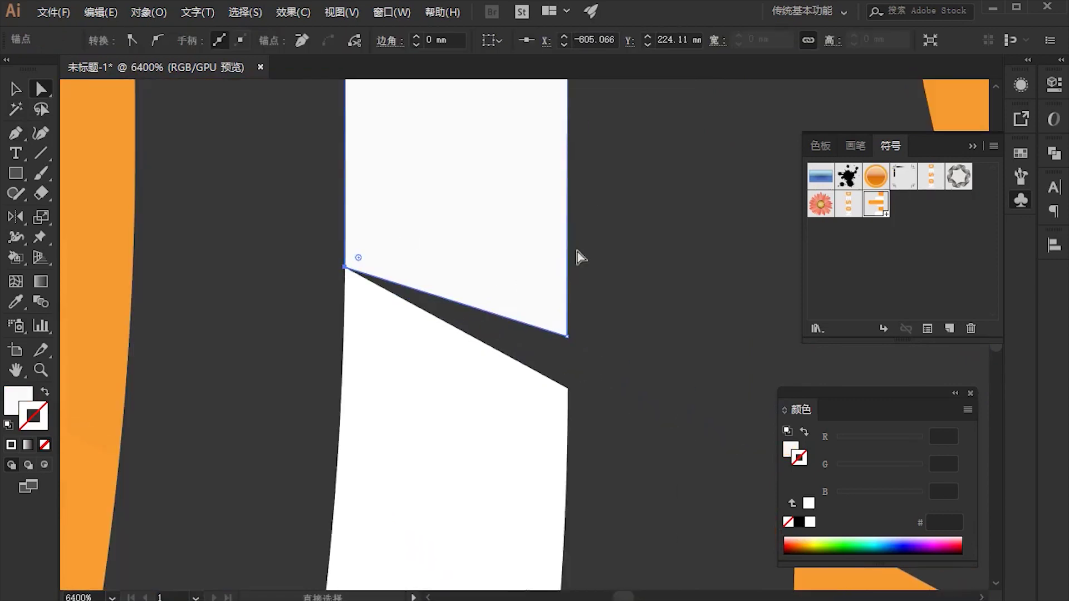
{"action": "left_click_drag", "start_coordinate": [567, 334], "coordinate": [567, 389]}
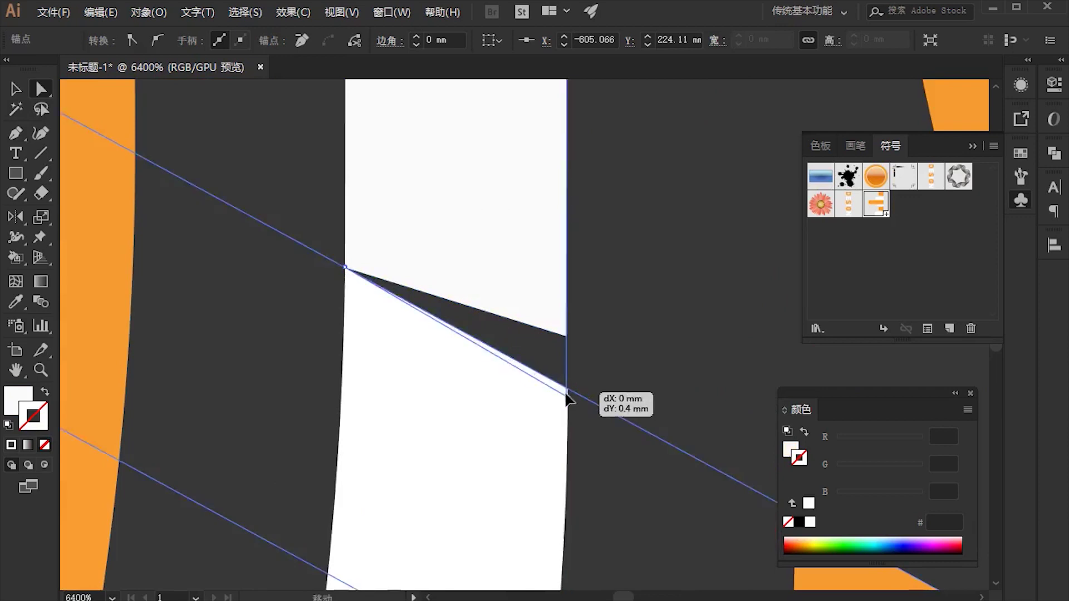
{"action": "left_click", "coordinate": [556, 210]}
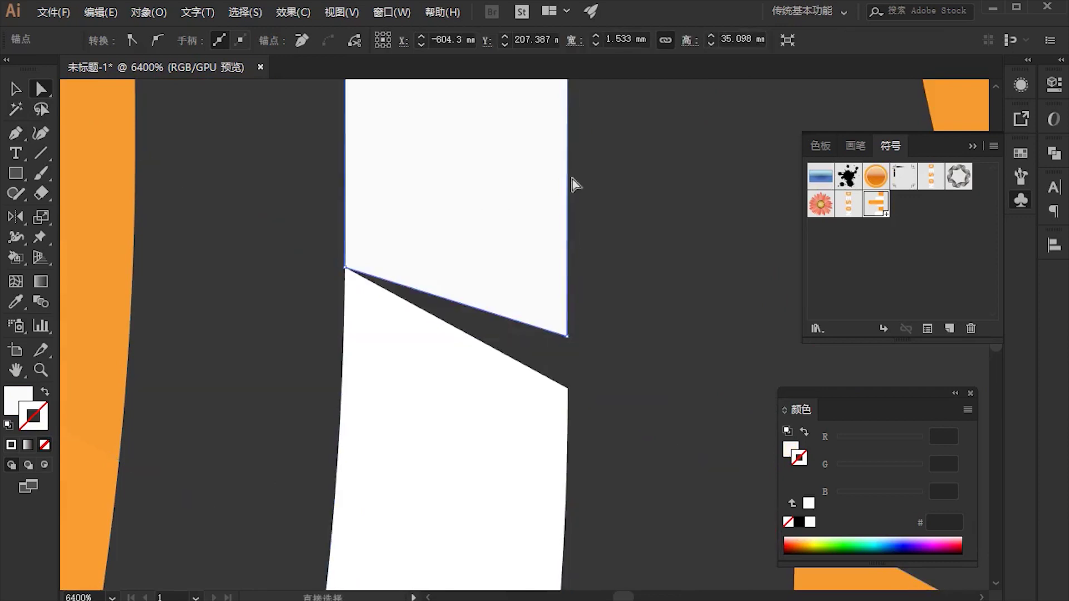
{"action": "left_click_drag", "start_coordinate": [566, 336], "coordinate": [567, 388]}
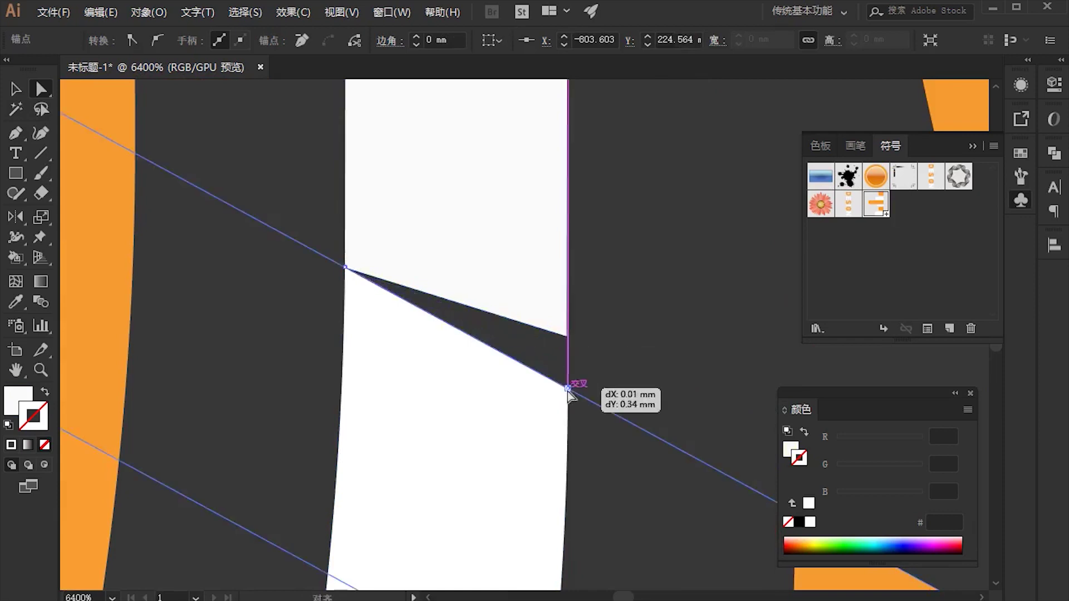
{"action": "left_click", "coordinate": [640, 337]}
Pull the orange G's bottom point down into its ribbon.
{"action": "scroll", "coordinate": [650, 343], "scroll_direction": "down", "scroll_amount": 4}
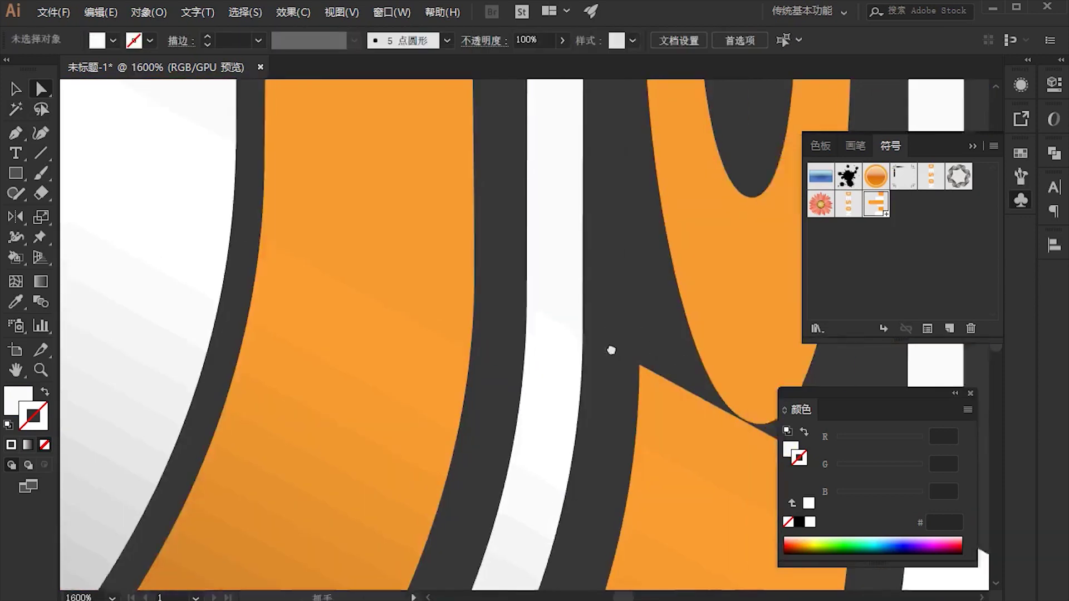
{"action": "scroll", "coordinate": [384, 378], "scroll_direction": "up", "scroll_amount": 2}
{"action": "left_click_drag", "start_coordinate": [375, 377], "coordinate": [343, 424]}
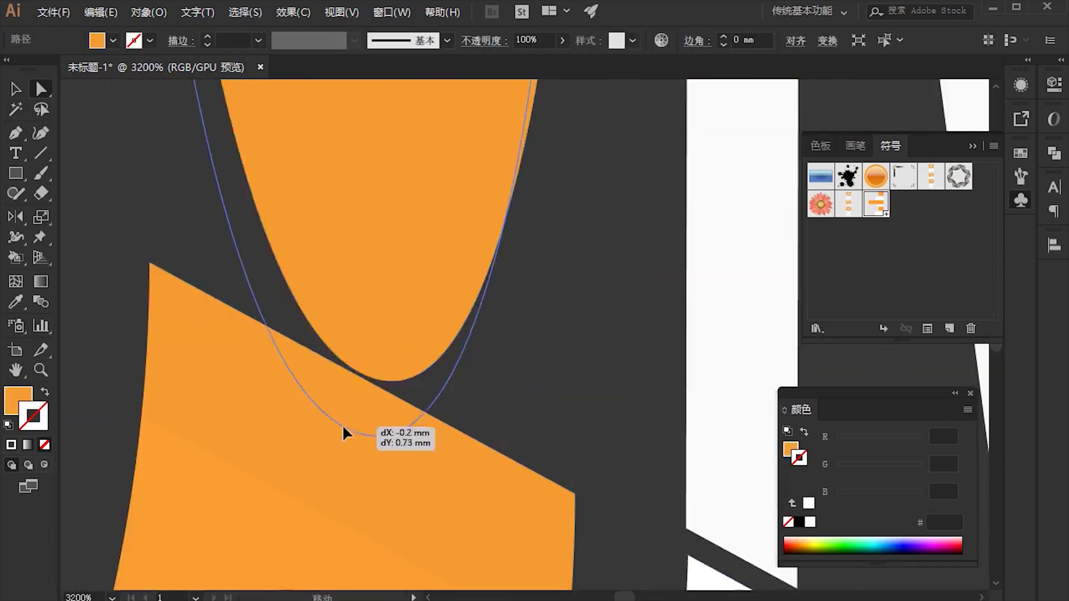
{"action": "left_click", "coordinate": [508, 377]}
{"action": "scroll", "coordinate": [507, 377], "scroll_direction": "down", "scroll_amount": 3}
{"action": "scroll", "coordinate": [473, 356], "scroll_direction": "up", "scroll_amount": 3}
{"action": "scroll", "coordinate": [473, 356], "scroll_direction": "left", "scroll_amount": 1}
Drag the G's lower-left point downward and smooth its bottom curve.
{"action": "left_click", "coordinate": [425, 288]}
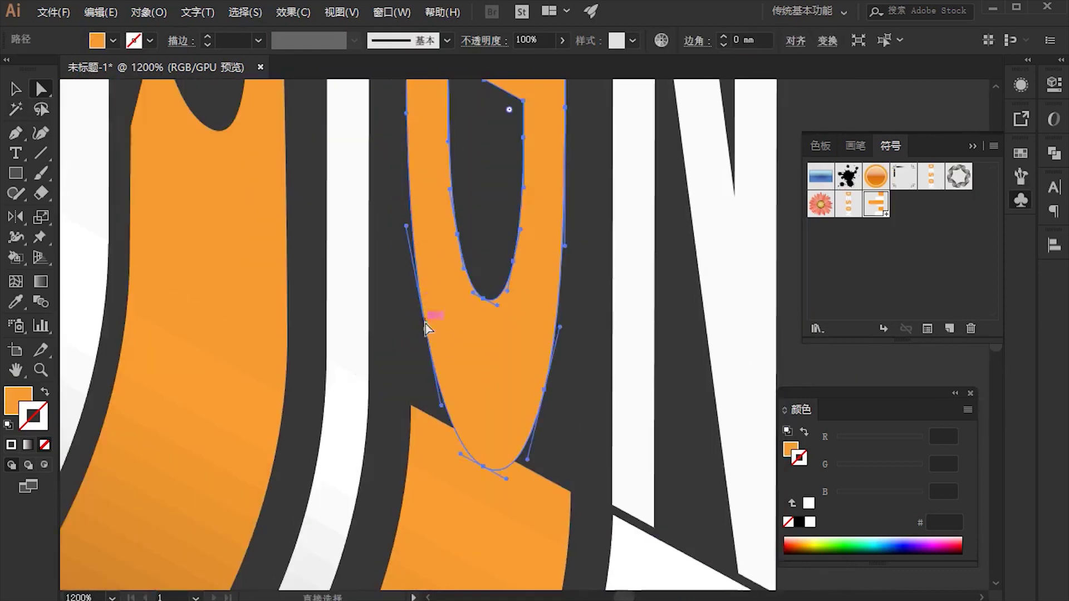
{"action": "left_click_drag", "start_coordinate": [425, 336], "coordinate": [411, 405]}
{"action": "left_click_drag", "start_coordinate": [392, 304], "coordinate": [411, 301]}
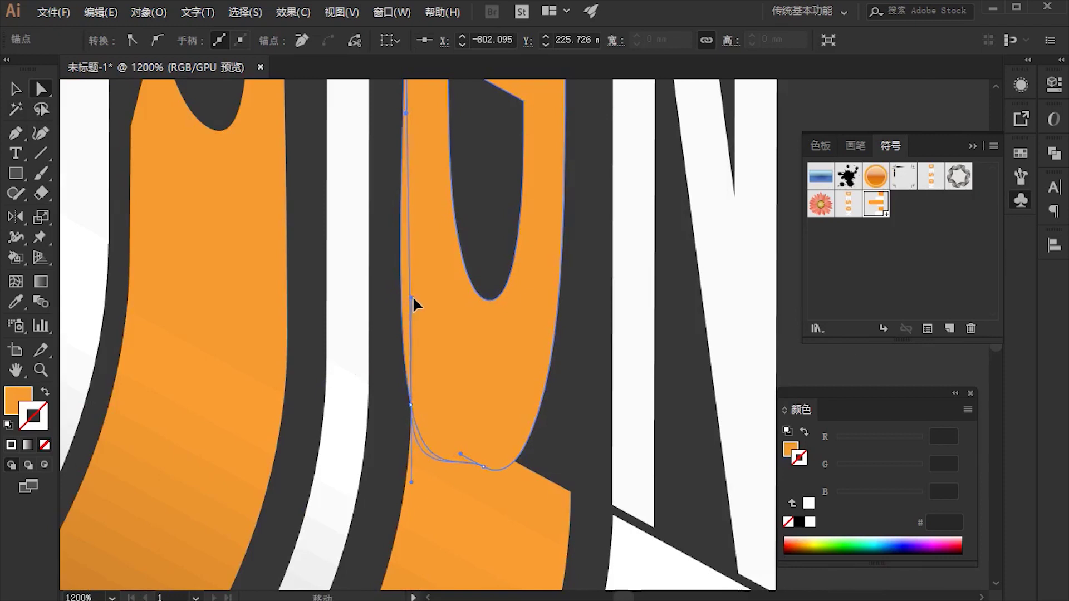
Reselect the orange G path and adjust the curve on its right side.
{"action": "left_click", "coordinate": [382, 211]}
{"action": "left_click", "coordinate": [432, 355]}
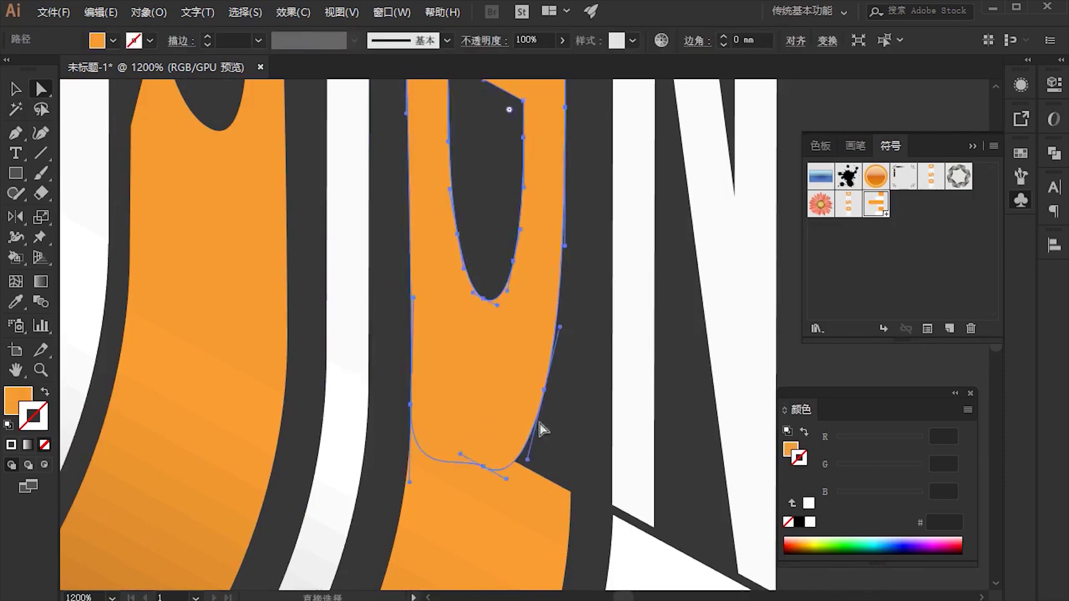
{"action": "left_click_drag", "start_coordinate": [544, 424], "coordinate": [505, 395]}
{"action": "left_click_drag", "start_coordinate": [514, 352], "coordinate": [533, 462]}
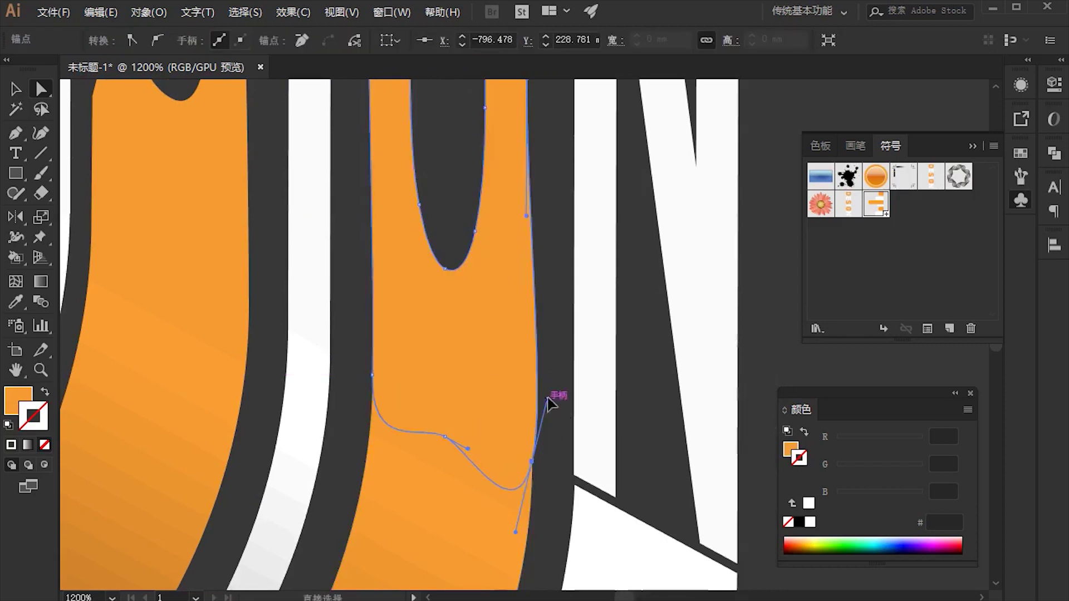
{"action": "mouse_move", "coordinate": [547, 400]}
{"action": "left_mouse_down"}
{"action": "mouse_move", "coordinate": [544, 375]}
{"action": "mouse_move", "coordinate": [555, 375]}
{"action": "left_mouse_up"}
Deselect the G and zoom out to check the lettering.
{"action": "key", "text": "ctrl+shift+a"}
{"action": "key", "text": "ctrl+minus"}
{"action": "key", "text": "ctrl+minus"}
{"action": "key", "text": "ctrl+minus"}
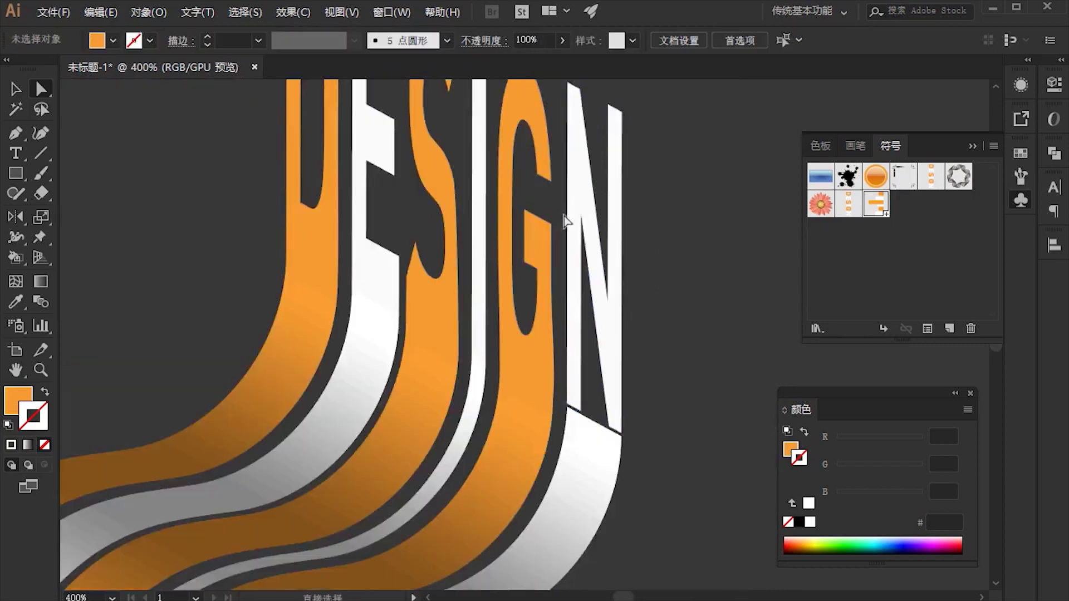
{"action": "scroll", "coordinate": [687, 386], "scroll_direction": "down", "scroll_amount": 3}
{"action": "scroll", "coordinate": [722, 392], "scroll_direction": "up", "scroll_amount": 5}
{"action": "scroll", "coordinate": [389, 273], "scroll_direction": "up", "scroll_amount": 2}
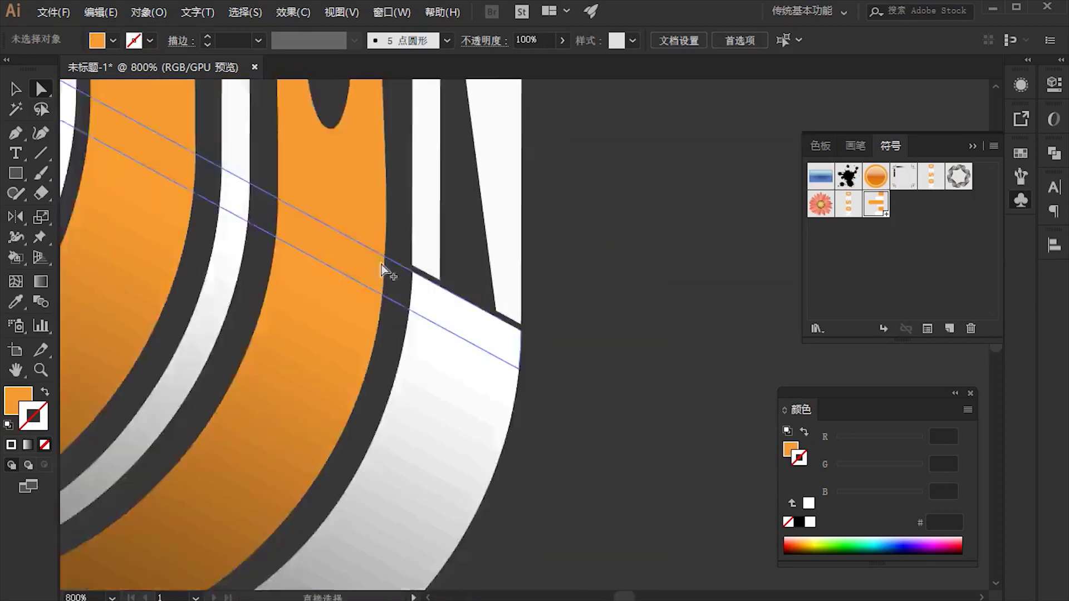
{"action": "scroll", "coordinate": [463, 243], "scroll_direction": "up", "scroll_amount": 2}
With the Pen tool, make the G's bottom curve meet its edge horizontally.
{"action": "left_click", "coordinate": [536, 318]}
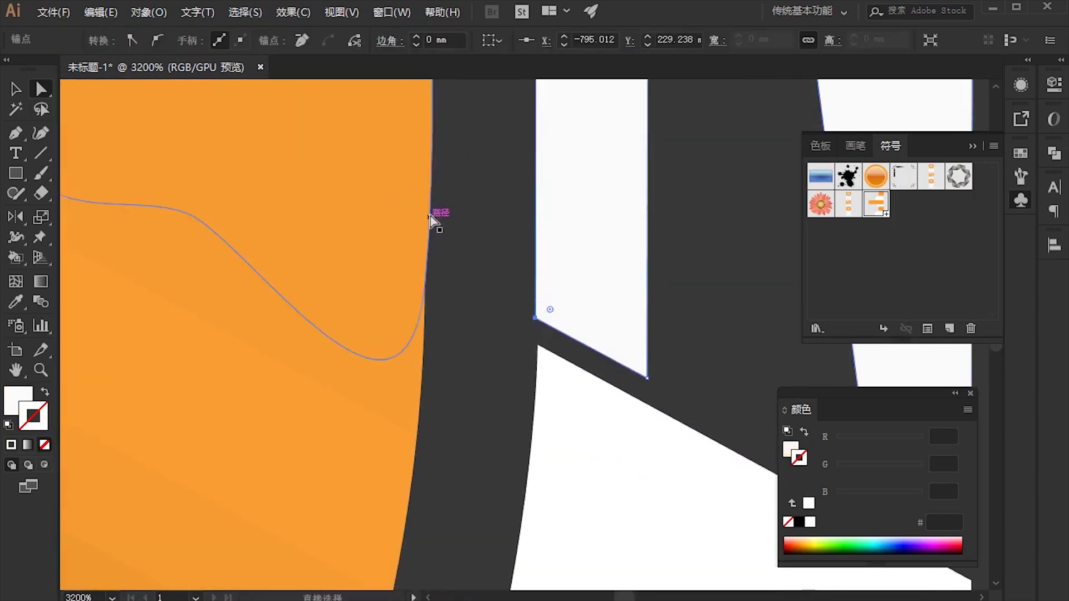
{"action": "left_click", "coordinate": [395, 245]}
{"action": "key", "text": "p"}
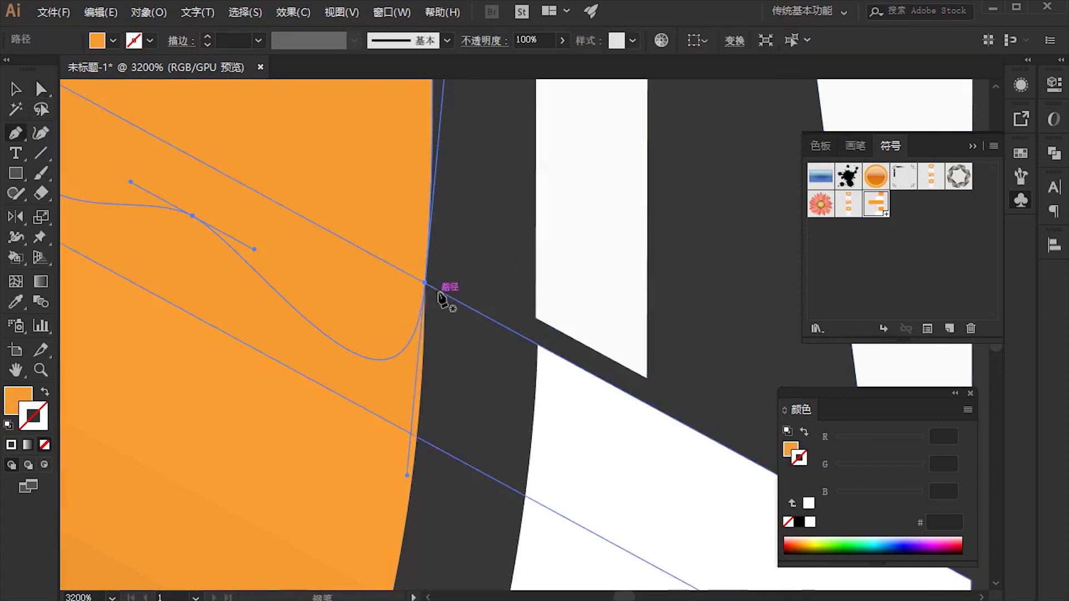
{"action": "left_click", "coordinate": [424, 284]}
{"action": "left_click_drag", "start_coordinate": [477, 278], "coordinate": [484, 381]}
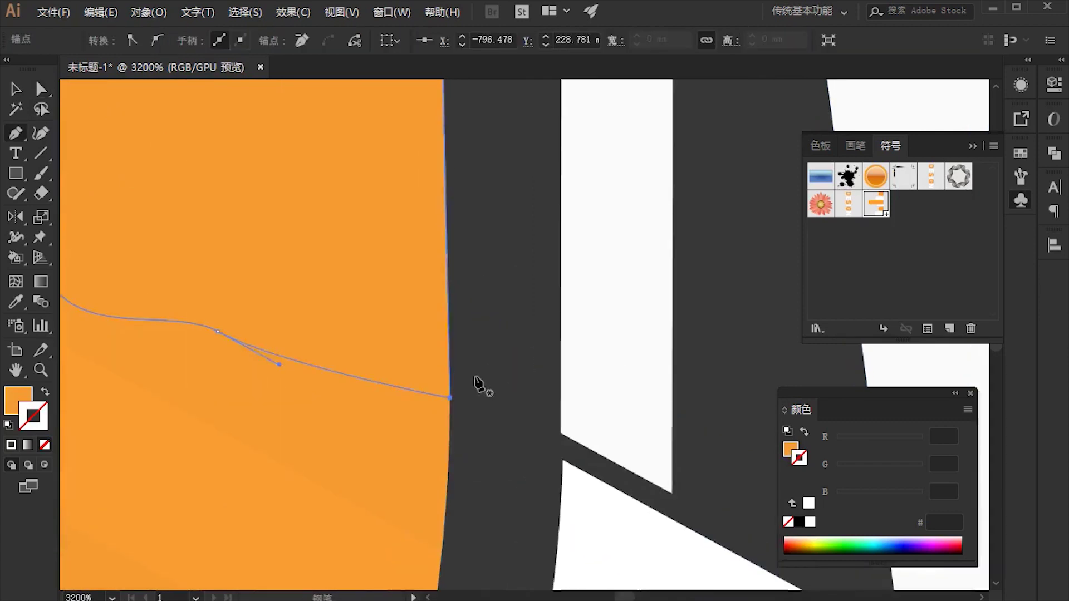
{"action": "left_click_drag", "start_coordinate": [453, 521], "coordinate": [479, 226]}
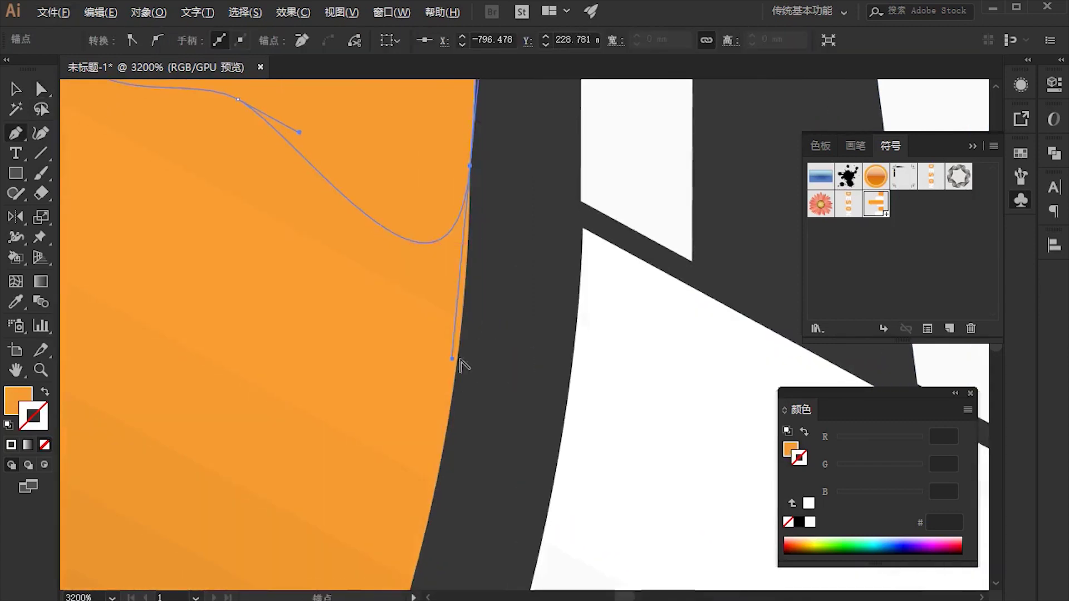
{"action": "left_click_drag", "start_coordinate": [452, 359], "coordinate": [369, 170]}
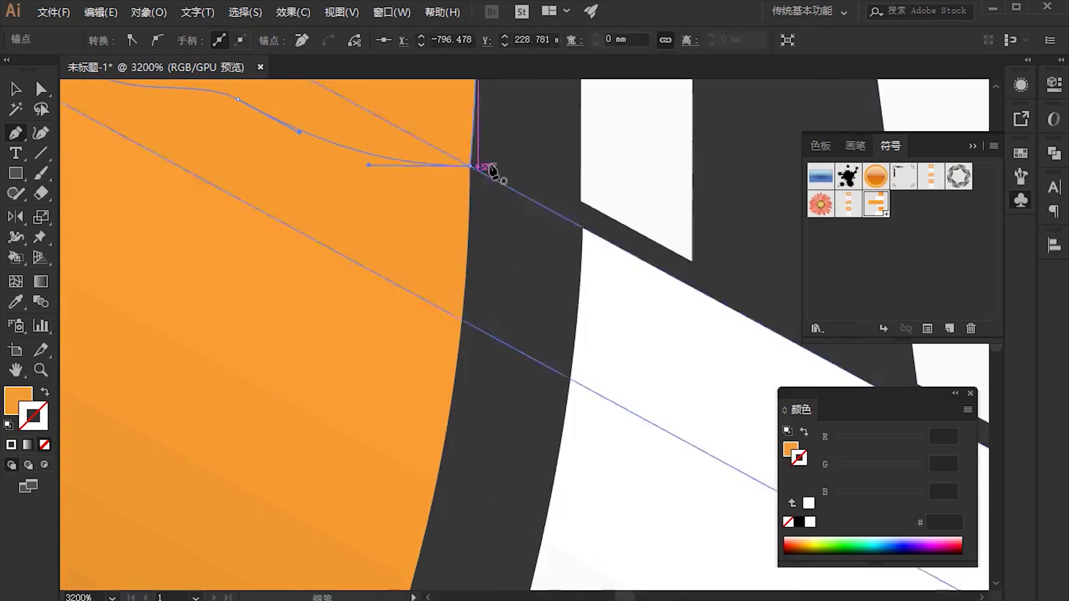
{"action": "mouse_move", "coordinate": [490, 169]}
{"action": "left_mouse_down"}
{"action": "mouse_move", "coordinate": [542, 409]}
{"action": "mouse_move", "coordinate": [435, 400]}
{"action": "mouse_move", "coordinate": [488, 427]}
{"action": "left_mouse_up"}
Zoom out and pull a curve handle to reshape the G's bottom edge.
{"action": "key", "text": "ctrl+minus"}
{"action": "scroll", "coordinate": [526, 457], "scroll_direction": "up", "scroll_amount": 3}
{"action": "scroll", "coordinate": [527, 495], "scroll_direction": "down", "scroll_amount": 3}
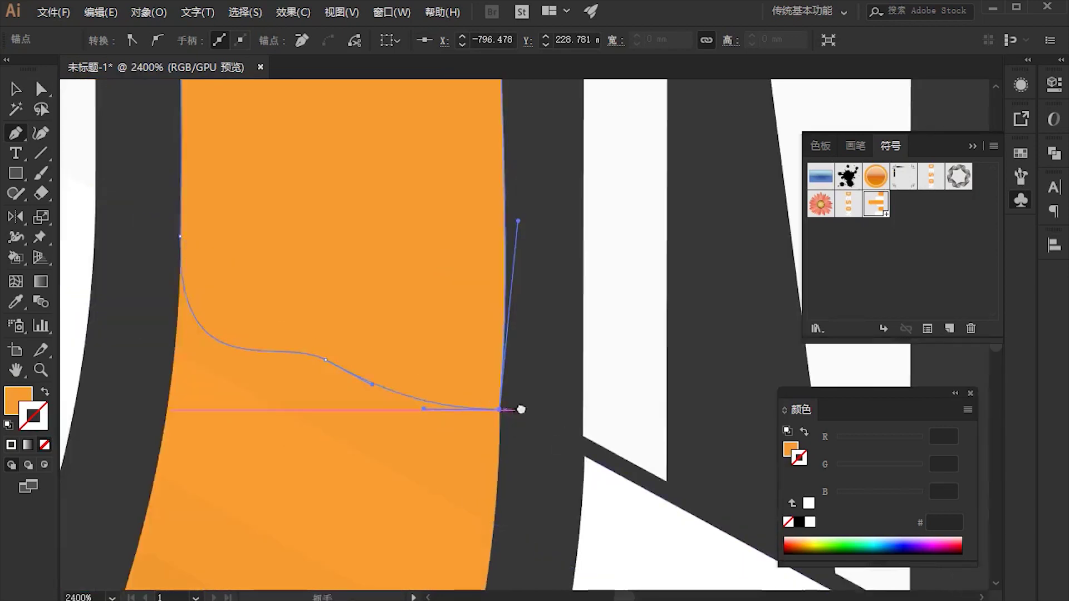
{"action": "left_click_drag", "start_coordinate": [530, 278], "coordinate": [543, 214]}
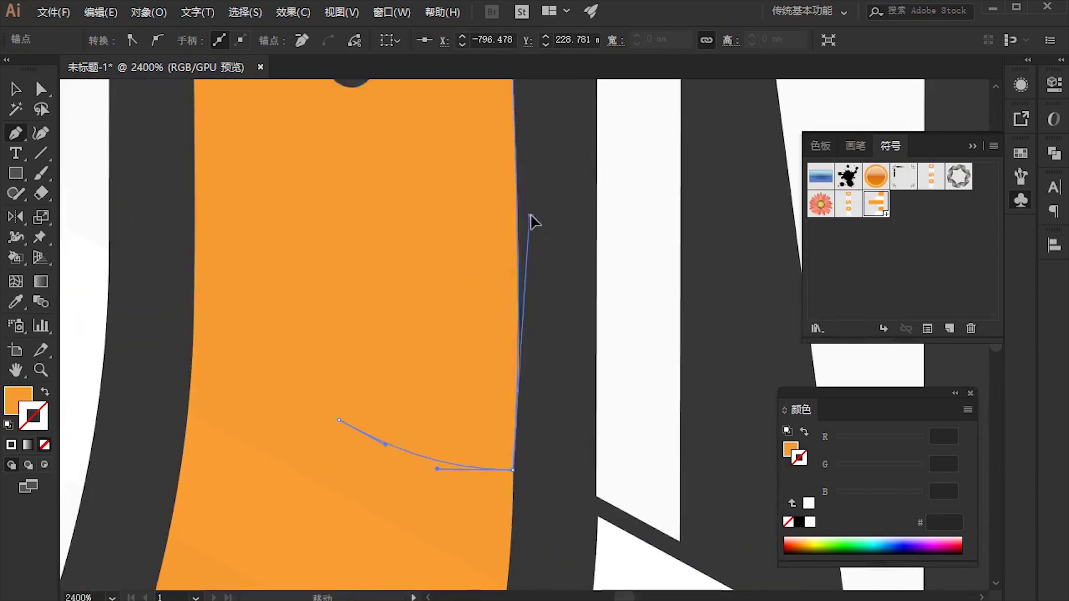
Fine-tune the handle to smooth the G's lower corner, then deselect the path.
{"action": "scroll", "coordinate": [551, 268], "scroll_direction": "down", "scroll_amount": 3}
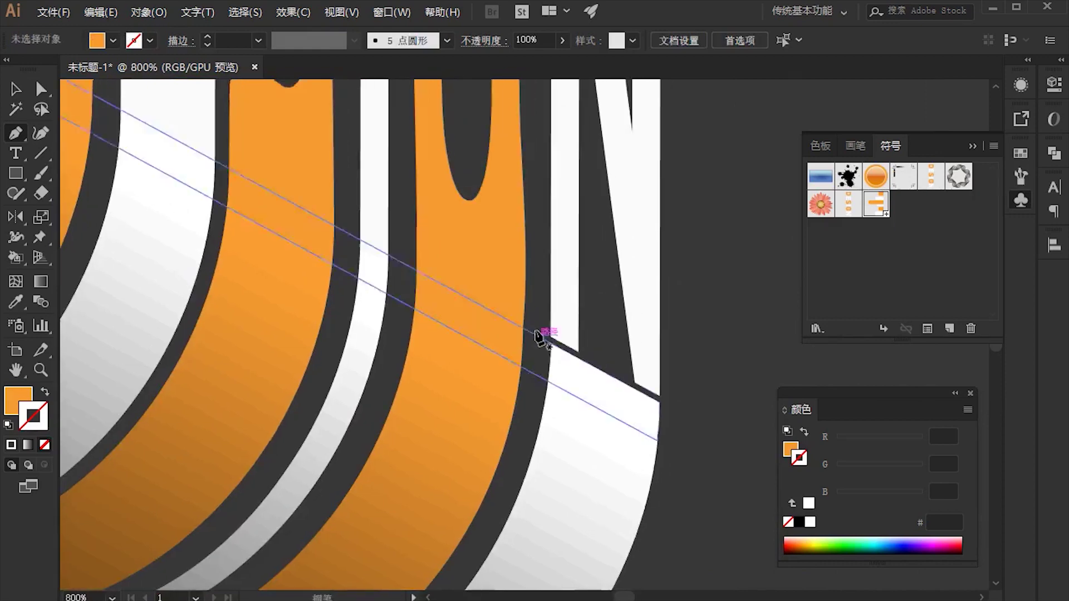
{"action": "scroll", "coordinate": [544, 334], "scroll_direction": "up", "scroll_amount": 2}
{"action": "scroll", "coordinate": [488, 281], "scroll_direction": "up", "scroll_amount": 2}
{"action": "scroll", "coordinate": [544, 386], "scroll_direction": "down", "scroll_amount": 1}
{"action": "scroll", "coordinate": [546, 412], "scroll_direction": "down", "scroll_amount": 2}
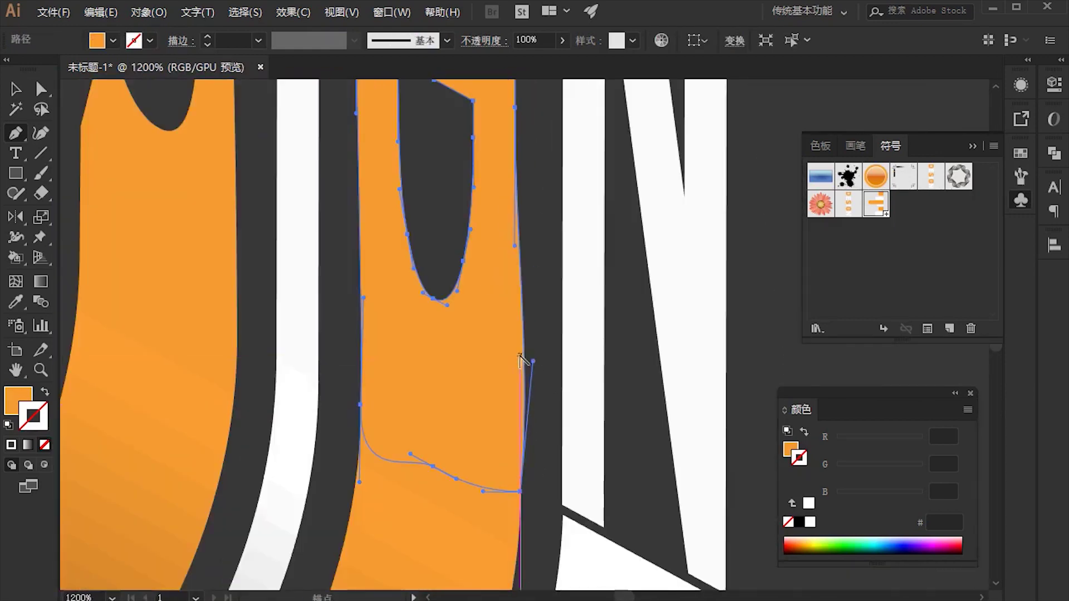
{"action": "scroll", "coordinate": [510, 490], "scroll_direction": "up", "scroll_amount": 2}
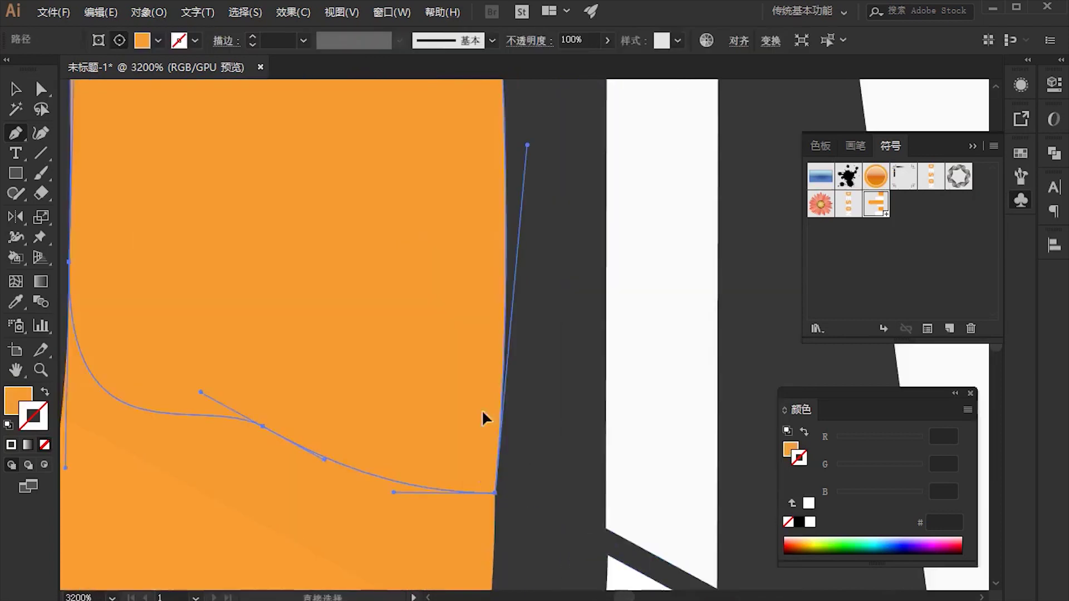
{"action": "scroll", "coordinate": [499, 494], "scroll_direction": "down", "scroll_amount": 2}
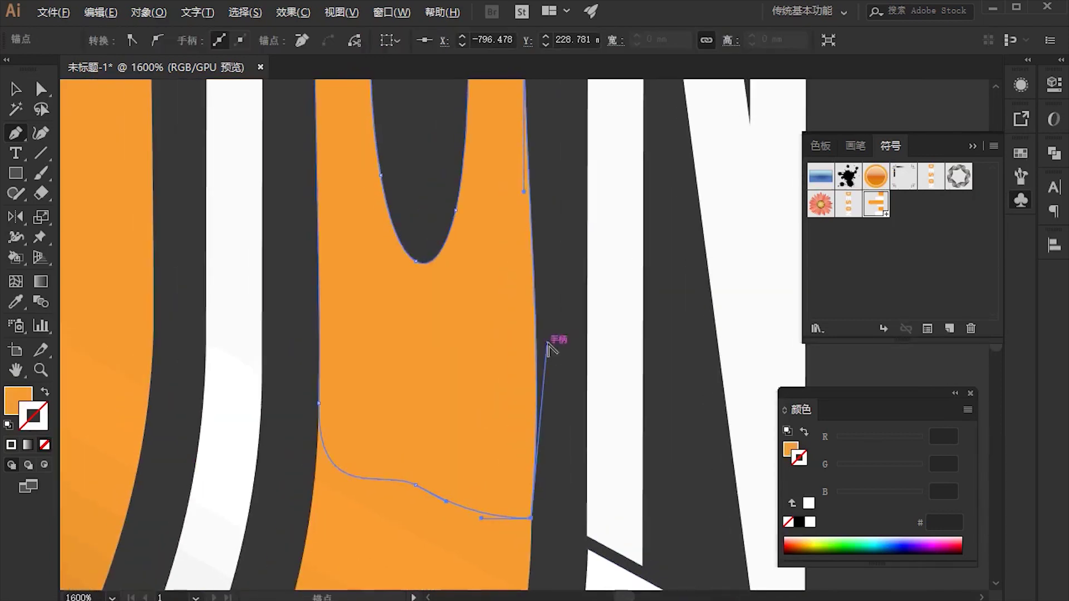
{"action": "left_click_drag", "start_coordinate": [545, 346], "coordinate": [543, 341]}
{"action": "left_click", "coordinate": [575, 453], "text": "ctrl"}
{"action": "scroll", "coordinate": [540, 283], "scroll_direction": "down", "scroll_amount": 2}
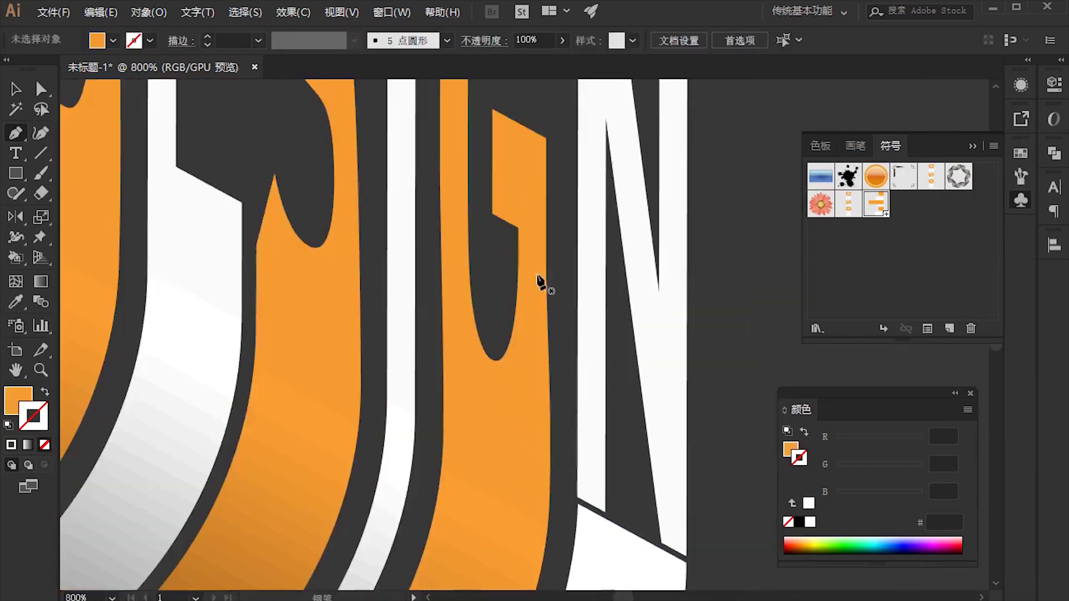
{"action": "scroll", "coordinate": [579, 510], "scroll_direction": "up", "scroll_amount": 3}
Drag each of the white N's bottom corner points down onto its ribbon's edge intersections.
{"action": "left_click", "coordinate": [41, 90]}
{"action": "scroll", "coordinate": [337, 267], "scroll_direction": "up", "scroll_amount": 2}
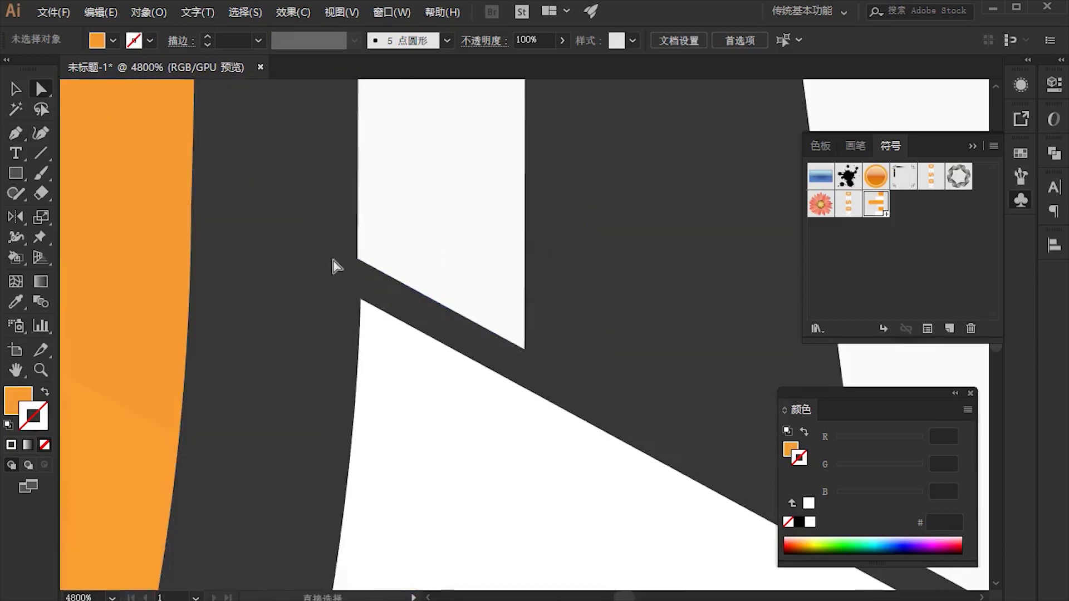
{"action": "left_click_drag", "start_coordinate": [358, 259], "coordinate": [359, 300]}
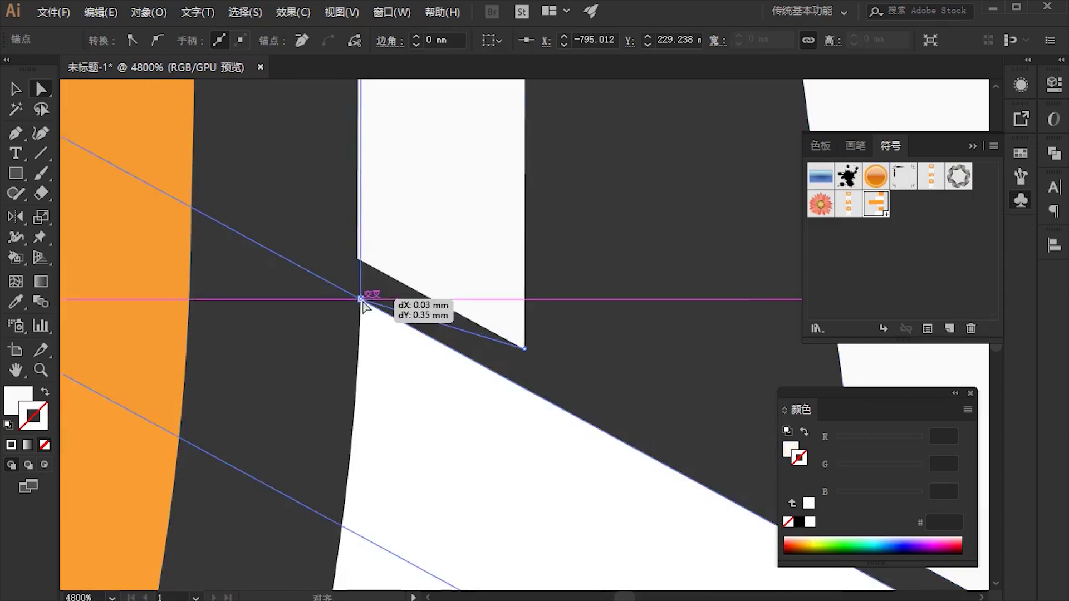
{"action": "left_click_drag", "start_coordinate": [357, 299], "coordinate": [358, 299]}
{"action": "left_click_drag", "start_coordinate": [524, 349], "coordinate": [524, 387]}
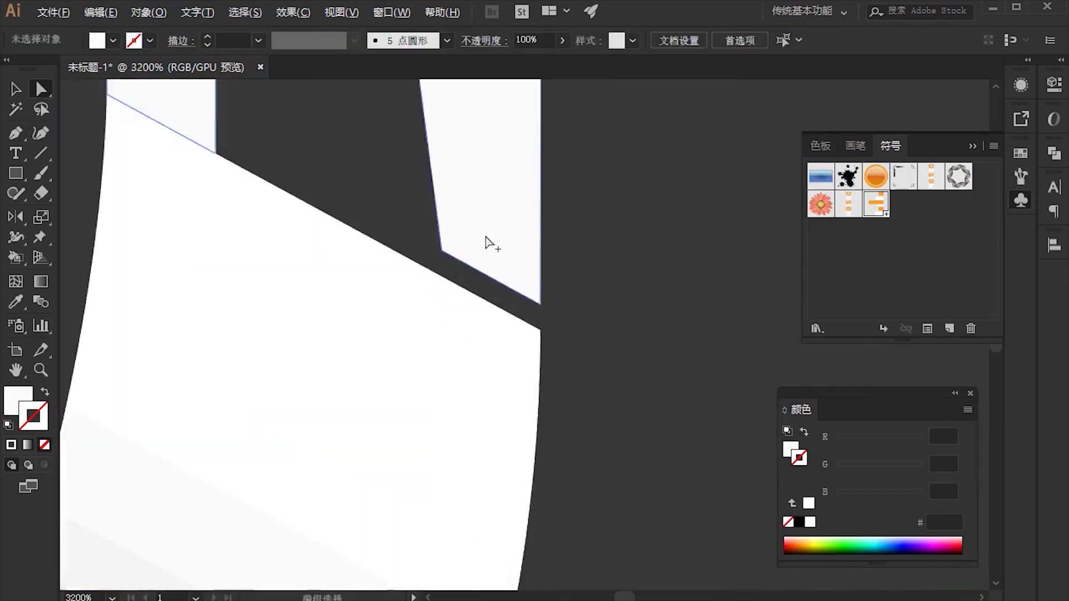
{"action": "left_click_drag", "start_coordinate": [553, 344], "coordinate": [555, 384]}
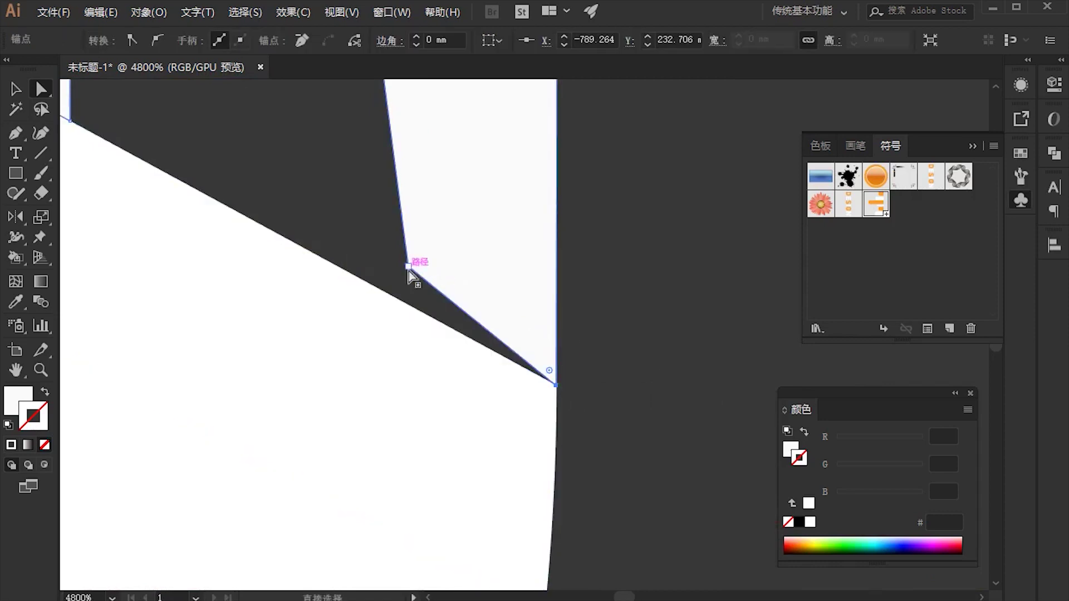
{"action": "left_click_drag", "start_coordinate": [408, 273], "coordinate": [408, 299]}
{"action": "left_click", "coordinate": [592, 282]}
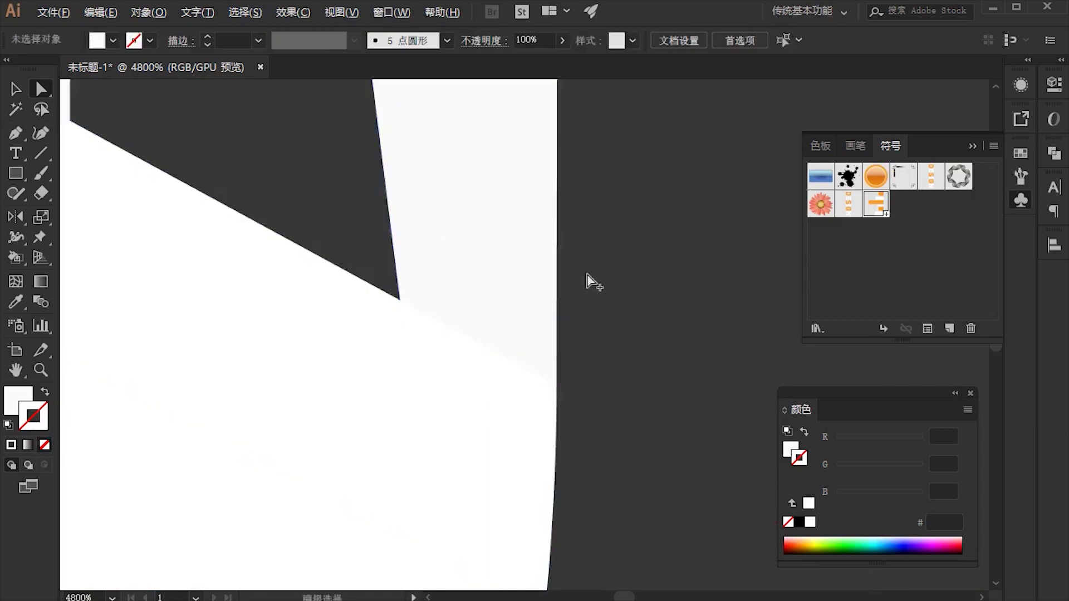
{"action": "key", "text": "ctrl+1"}
{"action": "scroll", "coordinate": [656, 305], "scroll_direction": "up", "scroll_amount": 1}
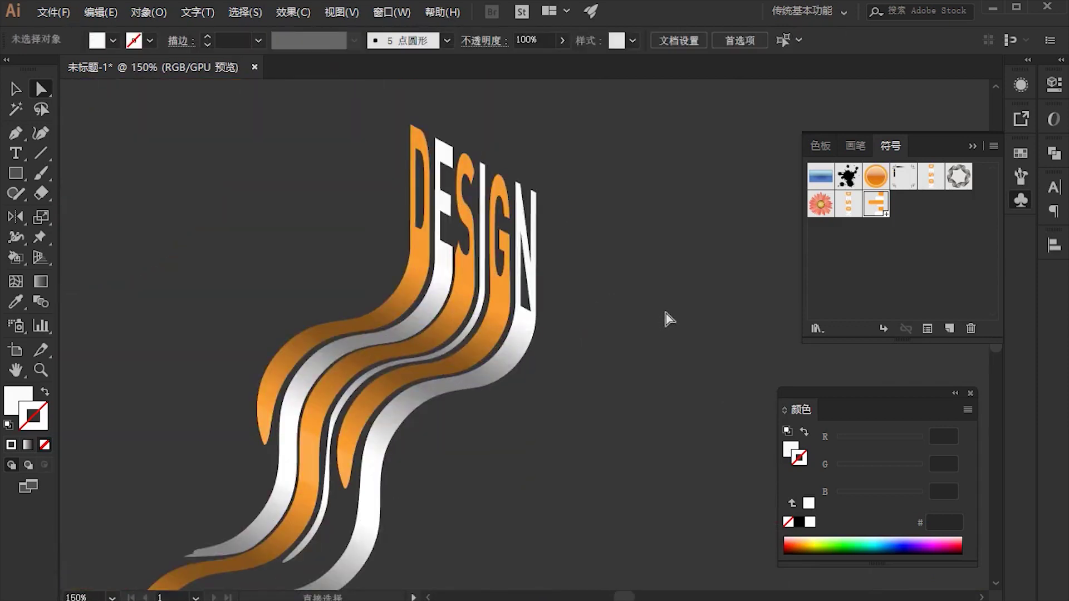
{"action": "scroll", "coordinate": [594, 222], "scroll_direction": "down", "scroll_amount": 1}
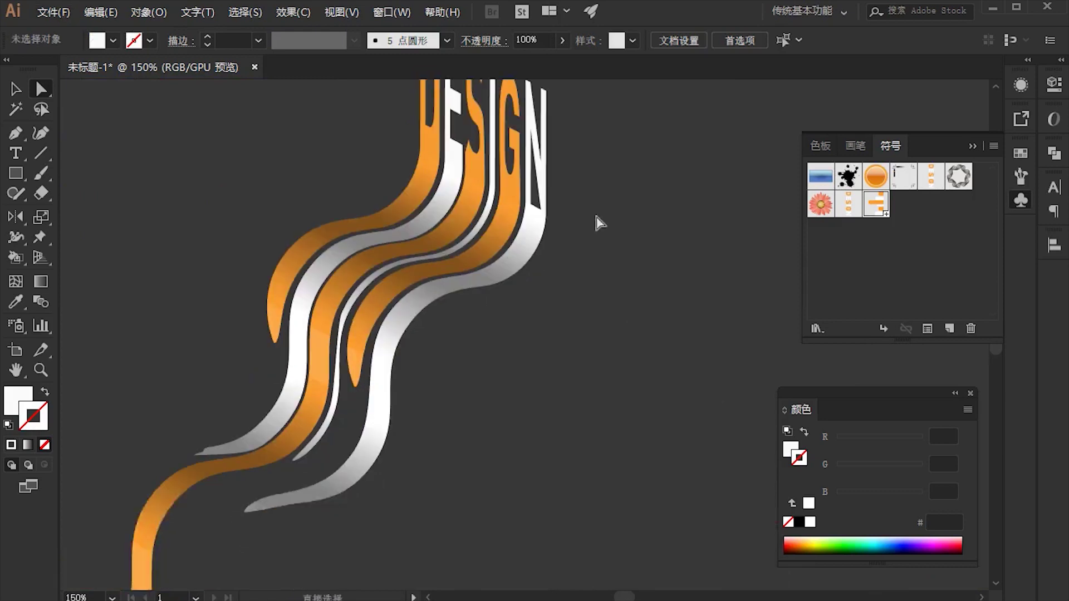
{"action": "scroll", "coordinate": [597, 299], "scroll_direction": "down", "scroll_amount": 1, "text": "alt"}
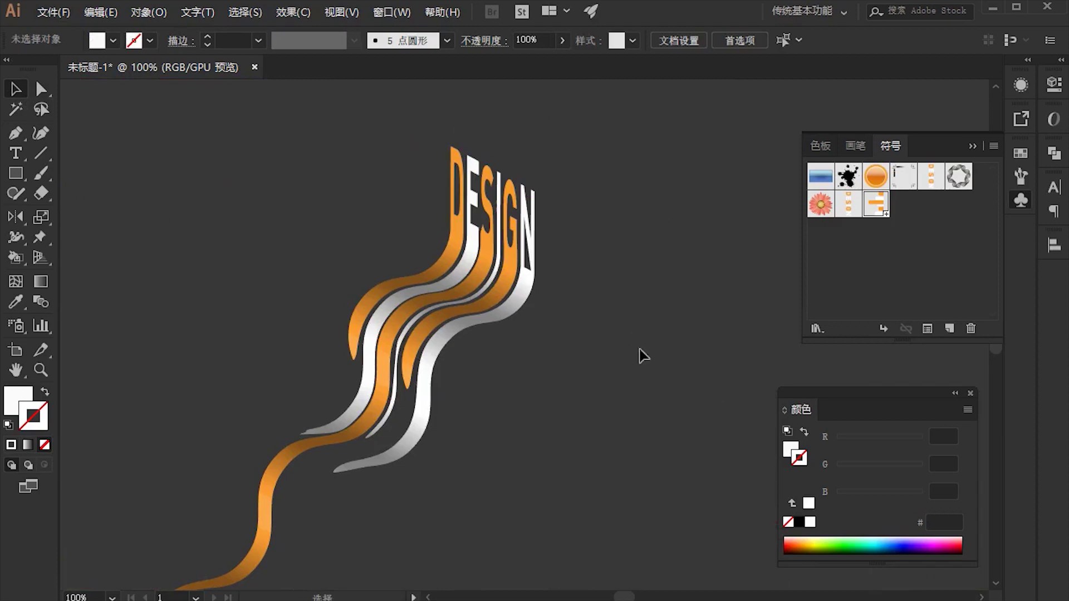
{"action": "scroll", "coordinate": [612, 320], "scroll_direction": "up", "scroll_amount": 2, "text": "alt"}
{"action": "scroll", "coordinate": [523, 282], "scroll_direction": "up", "scroll_amount": 2}
{"action": "scroll", "coordinate": [644, 322], "scroll_direction": "up", "scroll_amount": 2, "text": "alt"}
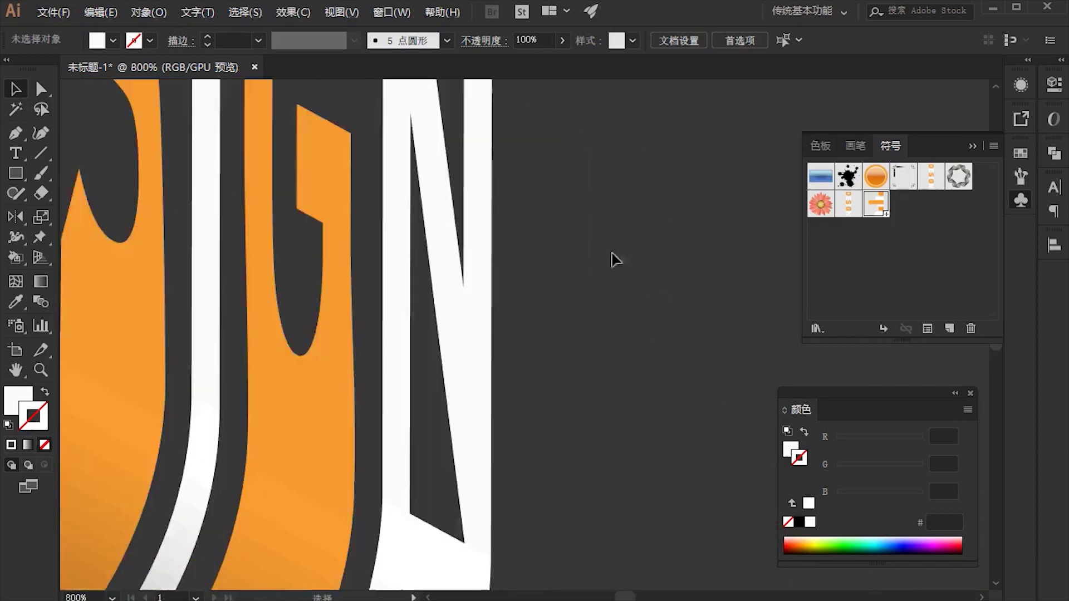
{"action": "scroll", "coordinate": [613, 258], "scroll_direction": "up", "scroll_amount": 1, "text": "alt"}
{"action": "scroll", "coordinate": [448, 303], "scroll_direction": "down", "scroll_amount": 1, "text": "alt"}
{"action": "left_click_drag", "start_coordinate": [155, 212], "coordinate": [239, 179]}
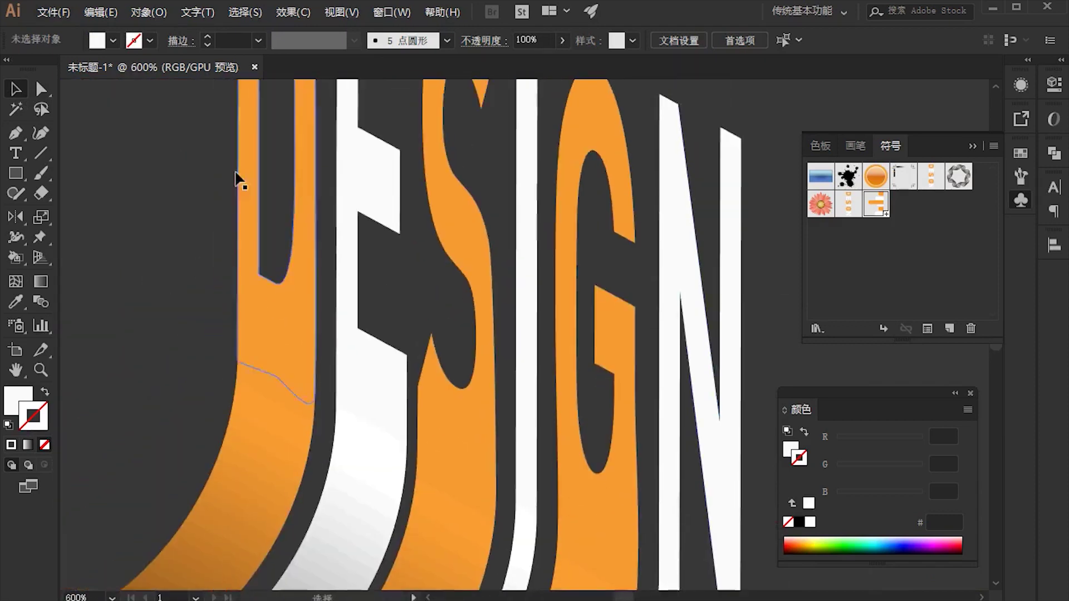
{"action": "scroll", "coordinate": [187, 207], "scroll_direction": "down", "scroll_amount": 1, "text": "alt"}
{"action": "left_click_drag", "start_coordinate": [182, 199], "coordinate": [171, 244]}
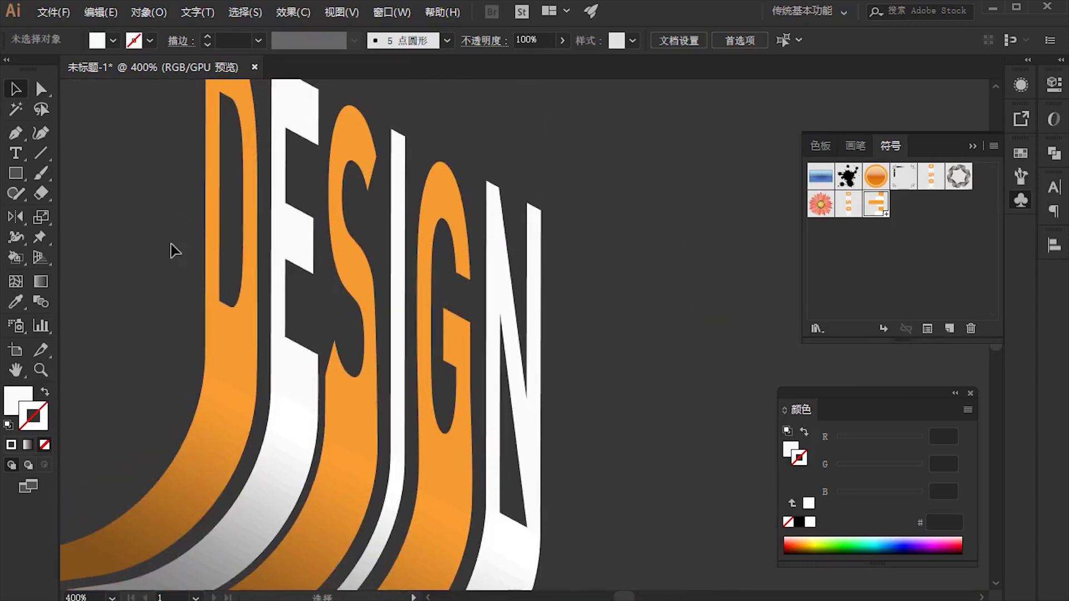
{"action": "scroll", "coordinate": [318, 257], "scroll_direction": "up", "scroll_amount": 2, "text": "alt"}
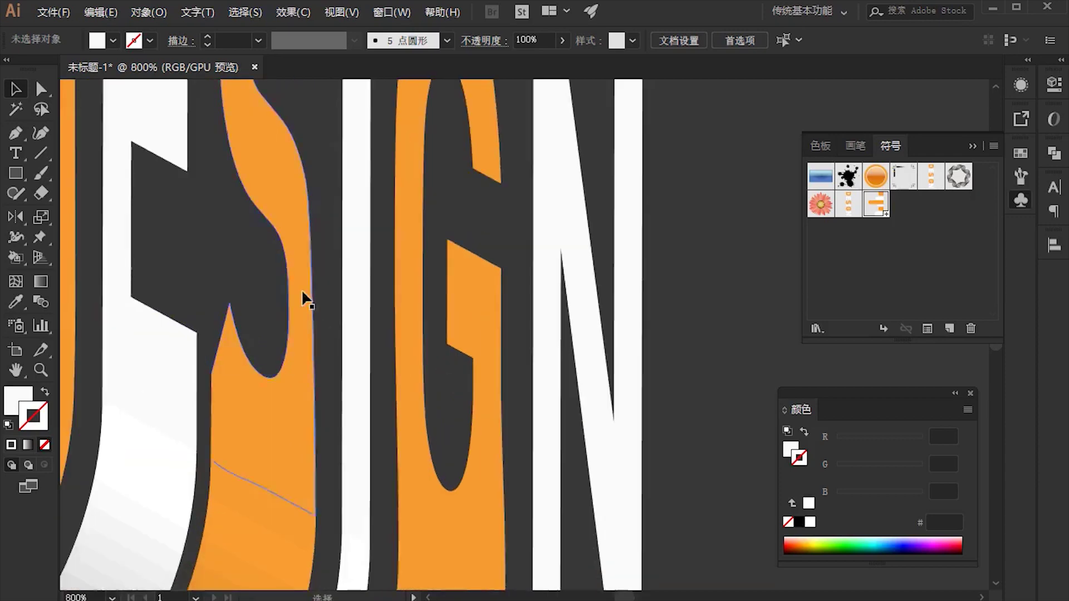
{"action": "left_click", "coordinate": [327, 238]}
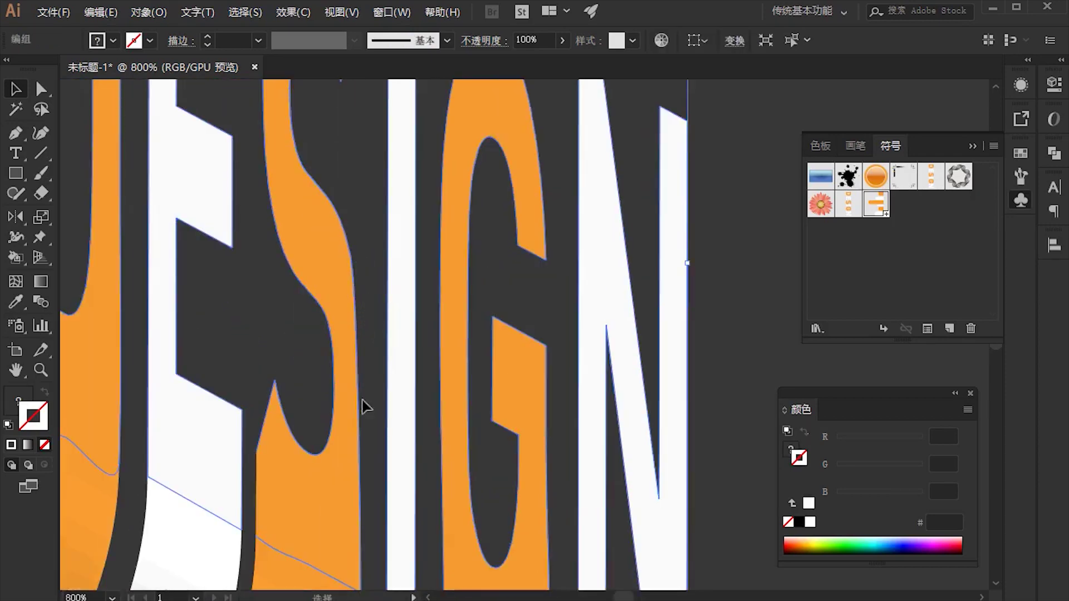
{"action": "scroll", "coordinate": [362, 406], "scroll_direction": "down", "scroll_amount": 1, "text": "alt"}
Deselect the lettering and centre the wavy ribbon artwork in the view.
{"action": "scroll", "coordinate": [357, 334], "scroll_direction": "down", "scroll_amount": 3, "text": "alt"}
{"action": "left_click", "coordinate": [263, 291]}
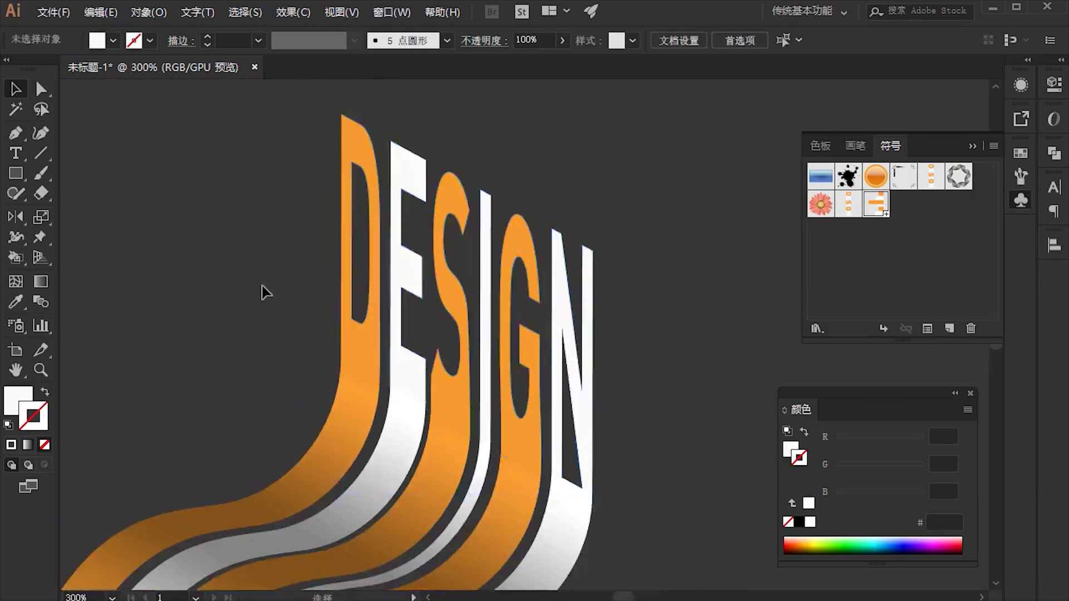
{"action": "left_click_drag", "start_coordinate": [262, 291], "coordinate": [187, 221]}
{"action": "scroll", "coordinate": [174, 282], "scroll_direction": "down", "scroll_amount": 2, "text": "alt"}
{"action": "left_click_drag", "start_coordinate": [174, 281], "coordinate": [467, 309]}
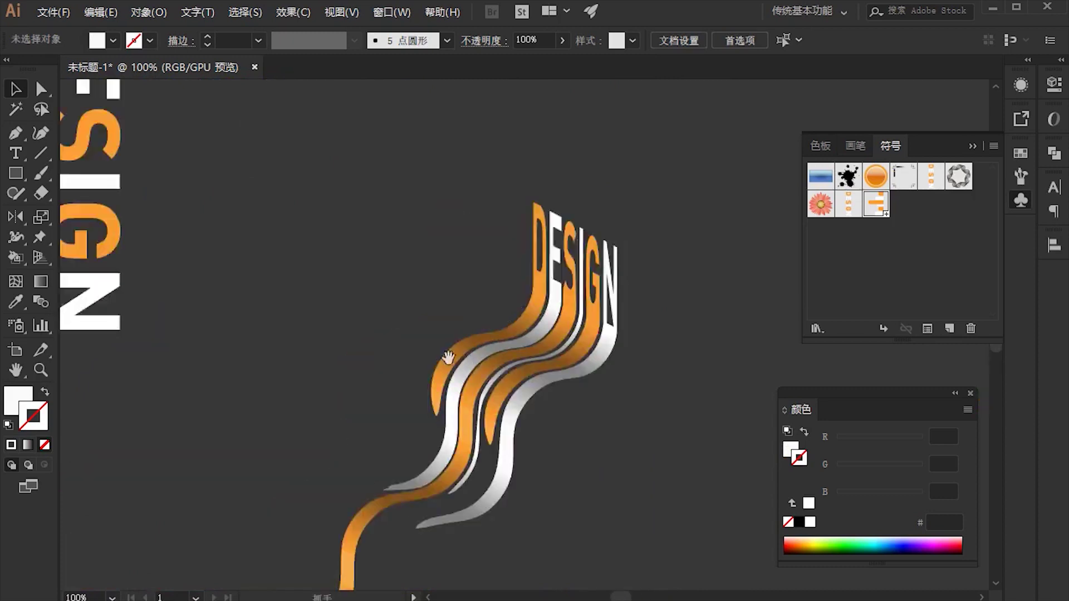
{"action": "scroll", "coordinate": [448, 357], "scroll_direction": "up", "scroll_amount": 1, "text": "alt"}
{"action": "left_click_drag", "start_coordinate": [471, 191], "coordinate": [526, 391]}
{"action": "scroll", "coordinate": [565, 408], "scroll_direction": "down", "scroll_amount": 2, "text": "alt"}
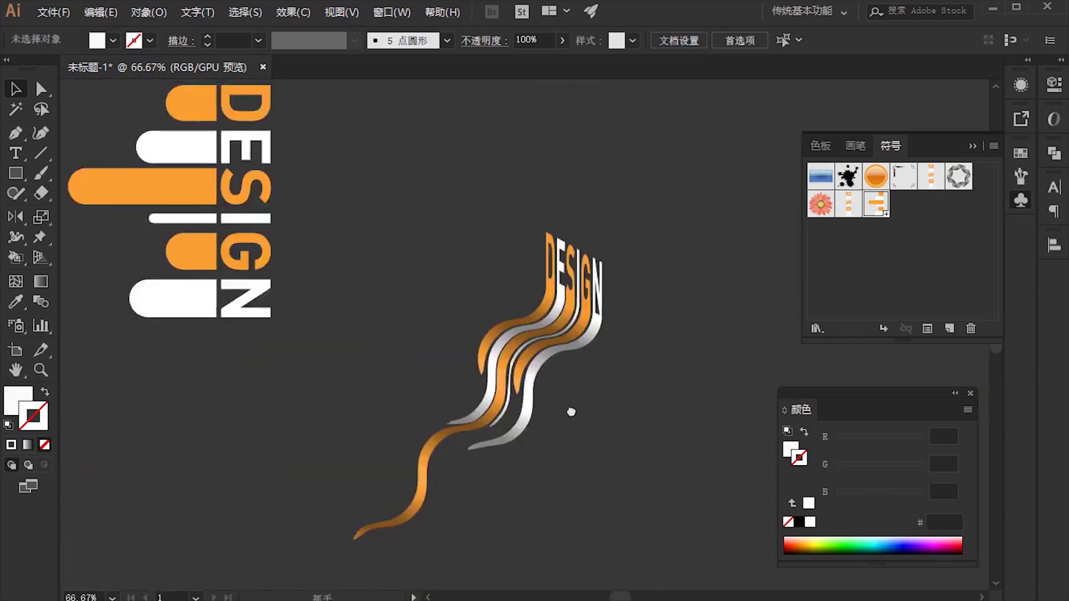
{"action": "scroll", "coordinate": [570, 411], "scroll_direction": "up", "scroll_amount": 3, "text": "alt"}
{"action": "scroll", "coordinate": [446, 420], "scroll_direction": "up", "scroll_amount": 4, "text": "alt"}
{"action": "scroll", "coordinate": [394, 413], "scroll_direction": "up", "scroll_amount": 2, "text": "alt"}
Select the clipping group holding the ribbons and inspect it.
{"action": "left_click", "coordinate": [386, 488]}
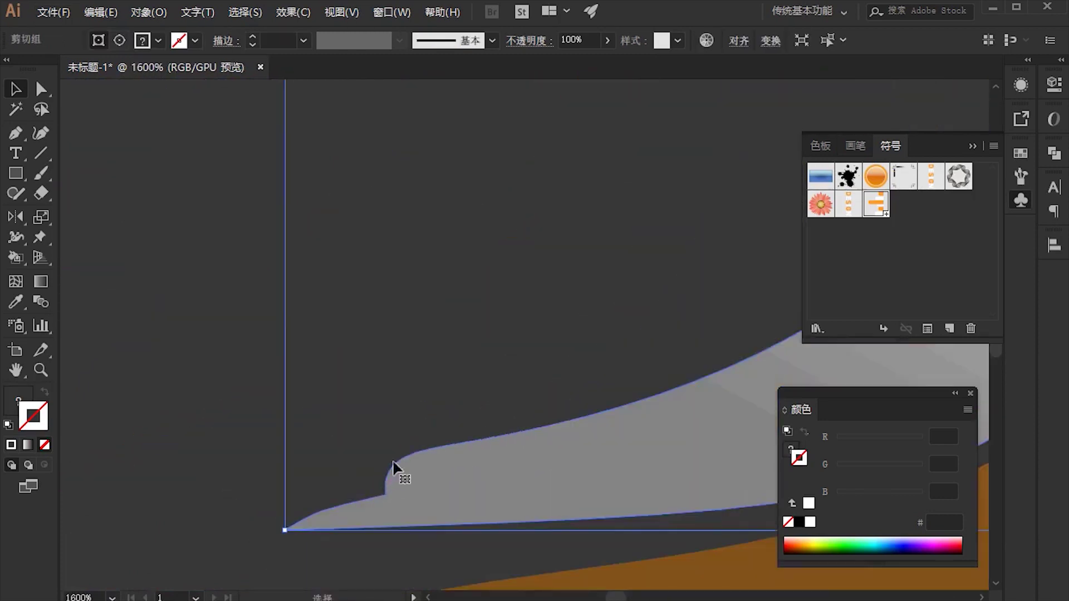
{"action": "scroll", "coordinate": [358, 488], "scroll_direction": "down", "scroll_amount": 3, "text": "alt"}
{"action": "scroll", "coordinate": [398, 505], "scroll_direction": "down", "scroll_amount": 2, "text": "alt"}
{"action": "scroll", "coordinate": [362, 446], "scroll_direction": "down", "scroll_amount": 1, "text": "alt"}
{"action": "scroll", "coordinate": [569, 409], "scroll_direction": "down", "scroll_amount": 1, "text": "alt"}
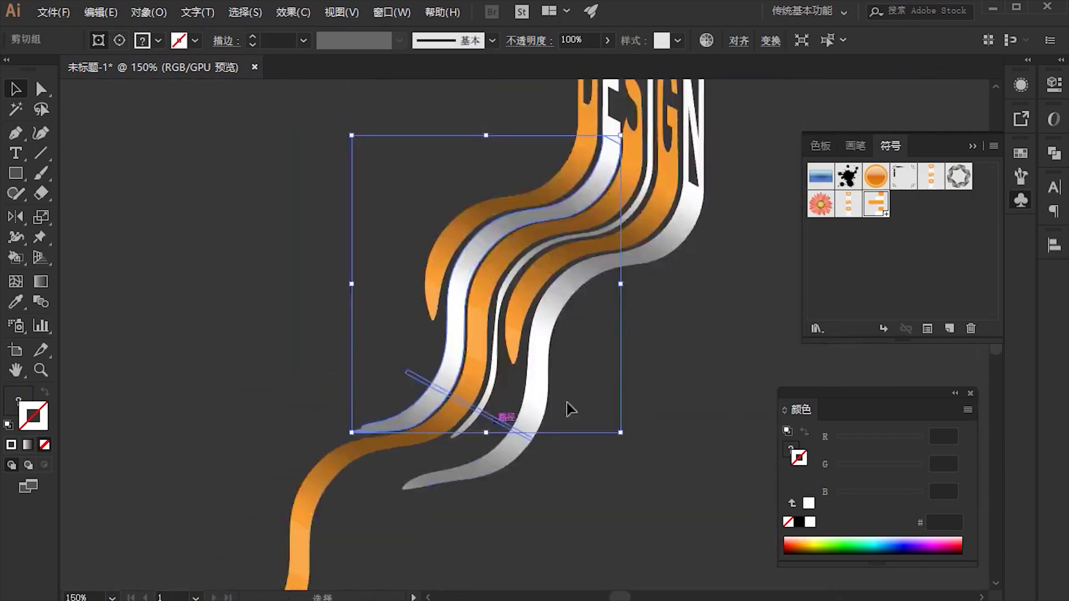
{"action": "scroll", "coordinate": [568, 409], "scroll_direction": "up", "scroll_amount": 3}
{"action": "scroll", "coordinate": [720, 453], "scroll_direction": "right", "scroll_amount": 2}
{"action": "scroll", "coordinate": [645, 489], "scroll_direction": "down", "scroll_amount": 4}
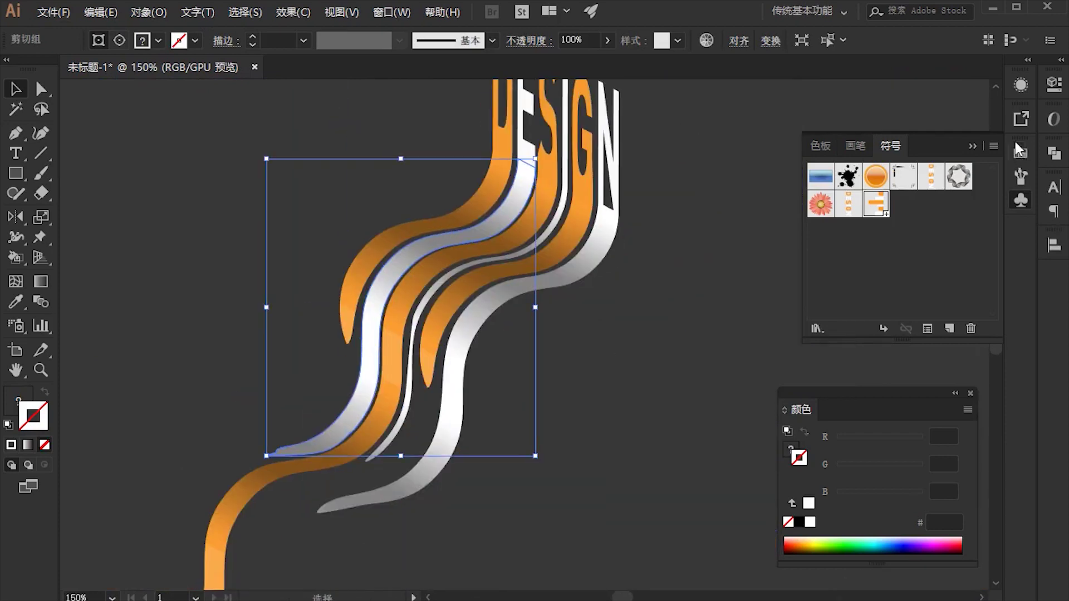
Collapse the Symbols/Swatches dock, close the Color panel, and deselect everything.
{"action": "left_click", "coordinate": [1016, 149]}
{"action": "left_click", "coordinate": [1020, 200]}
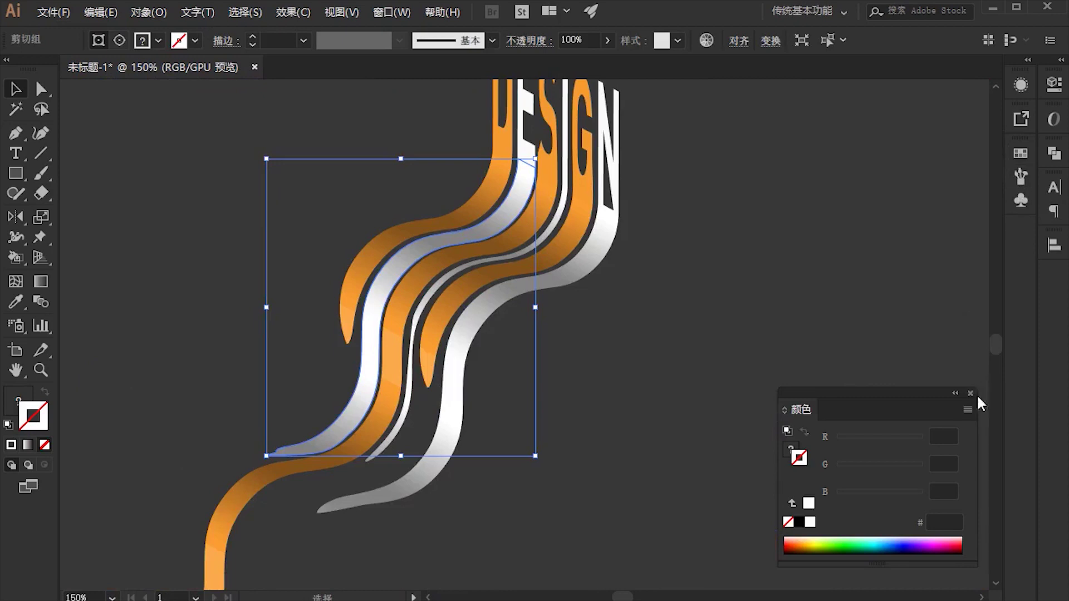
{"action": "left_click", "coordinate": [971, 394]}
{"action": "scroll", "coordinate": [692, 350], "scroll_direction": "up", "scroll_amount": 3}
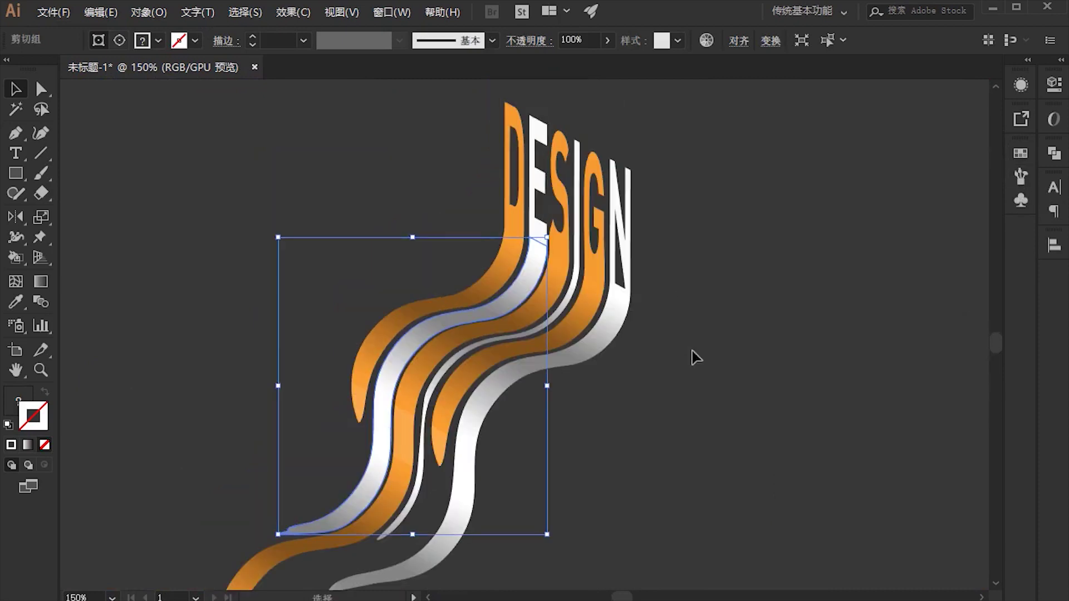
{"action": "scroll", "coordinate": [696, 358], "scroll_direction": "up", "scroll_amount": 1}
{"action": "left_click", "coordinate": [699, 367]}
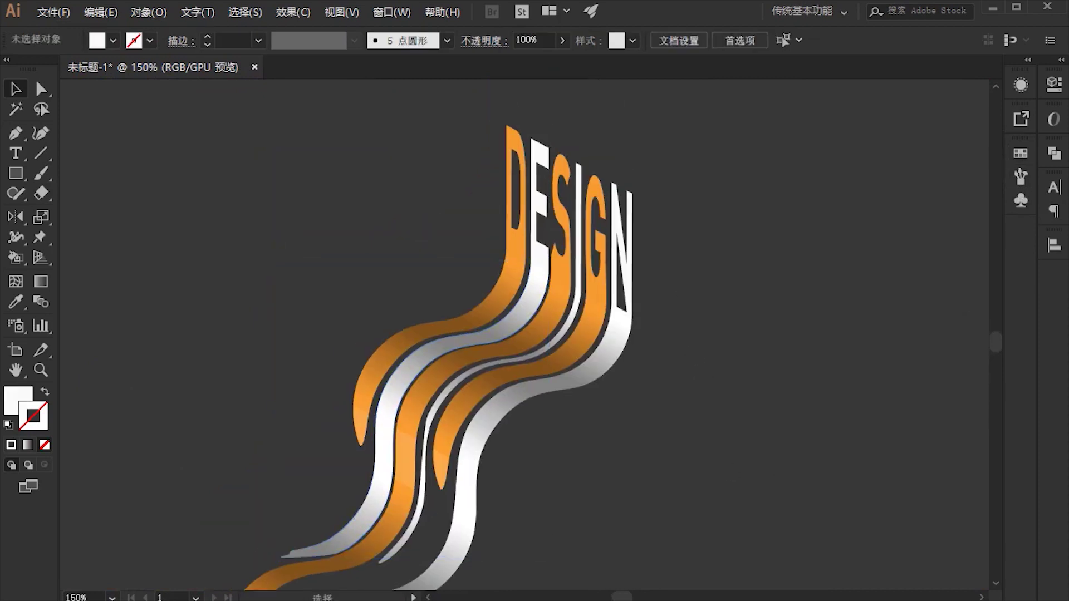